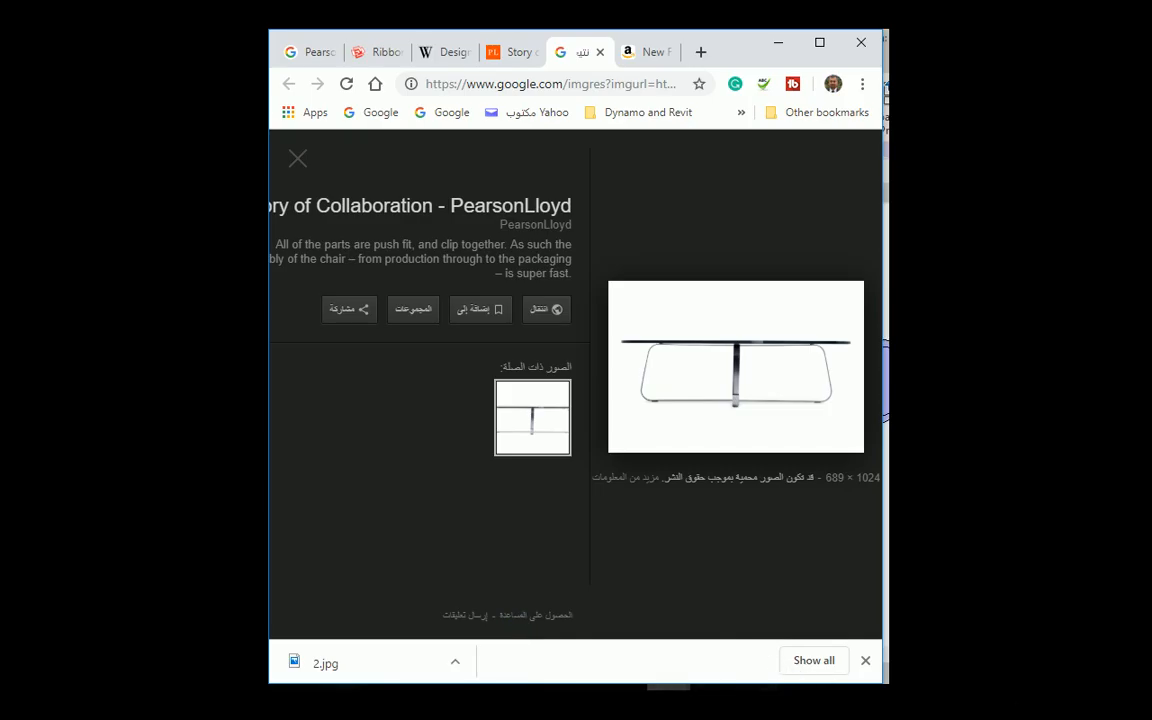
Examine the Ribbon 2004 Table reference photo and the Ribbon / Coffee Table model description on 3D Warehouse.
left_click(933, 697)
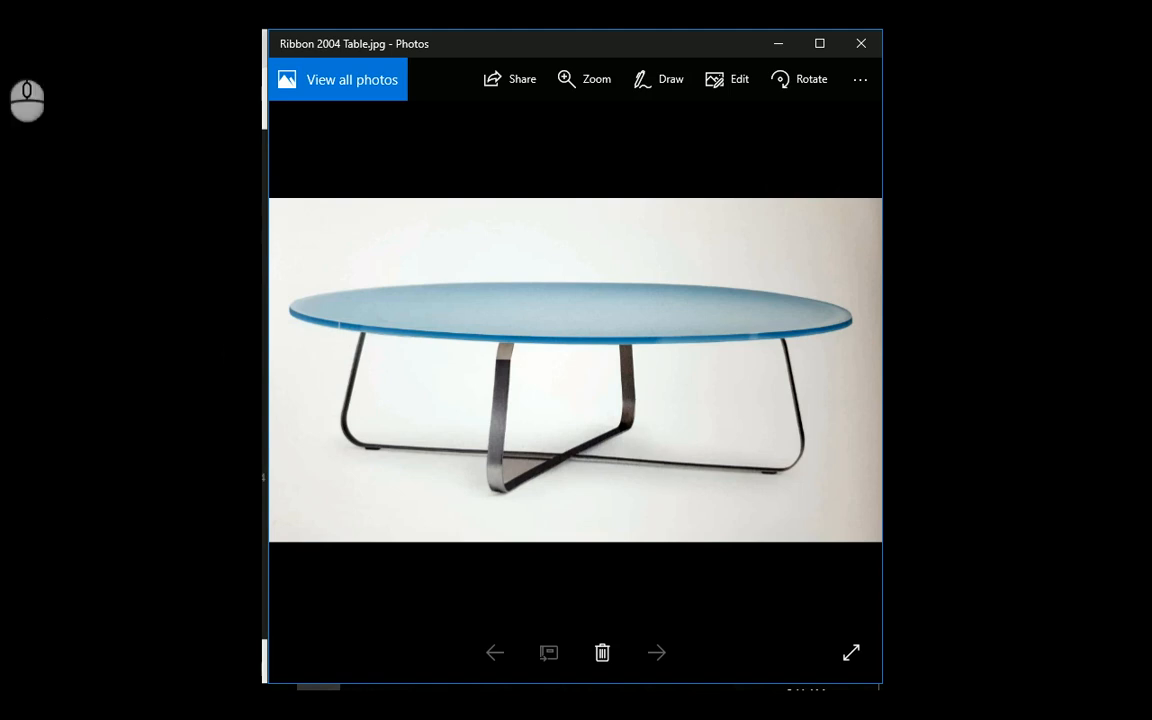
left_click(18, 51)
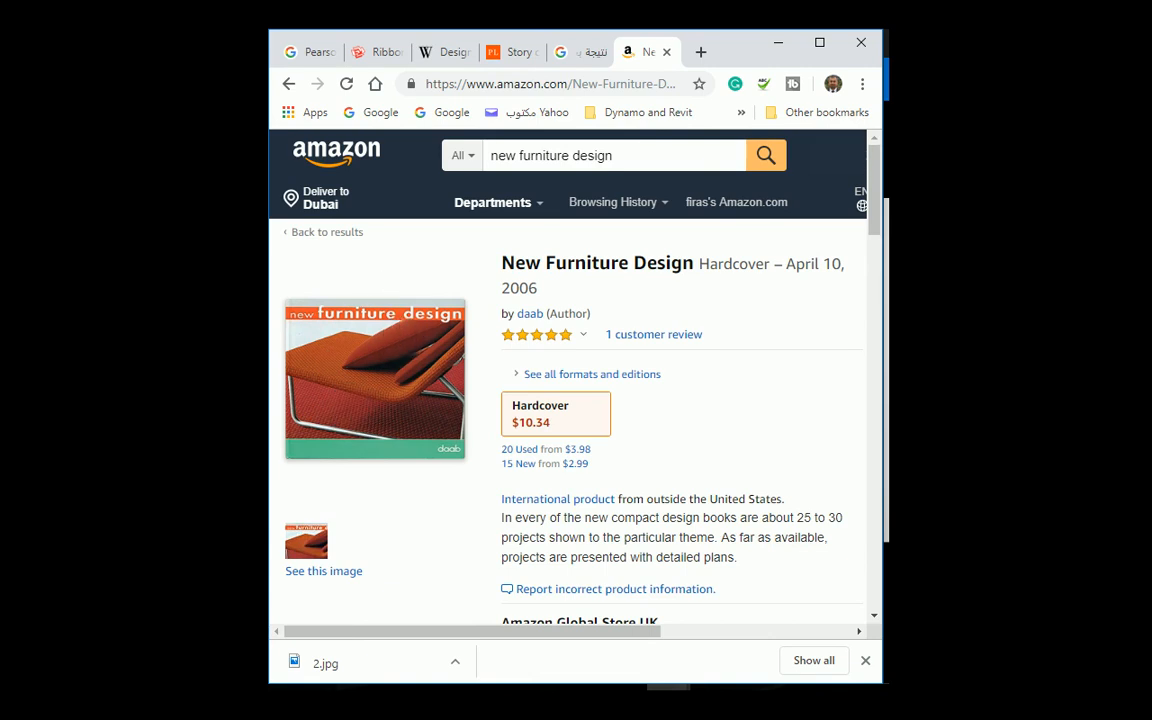
left_click(310, 54)
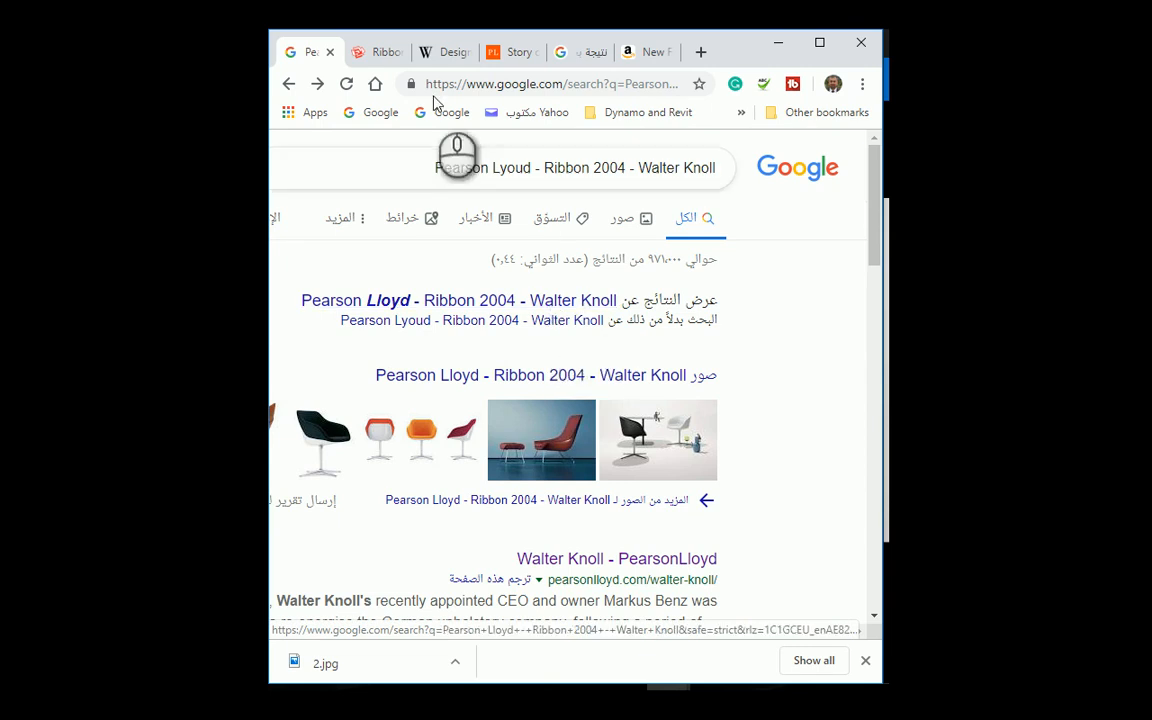
left_click(366, 52)
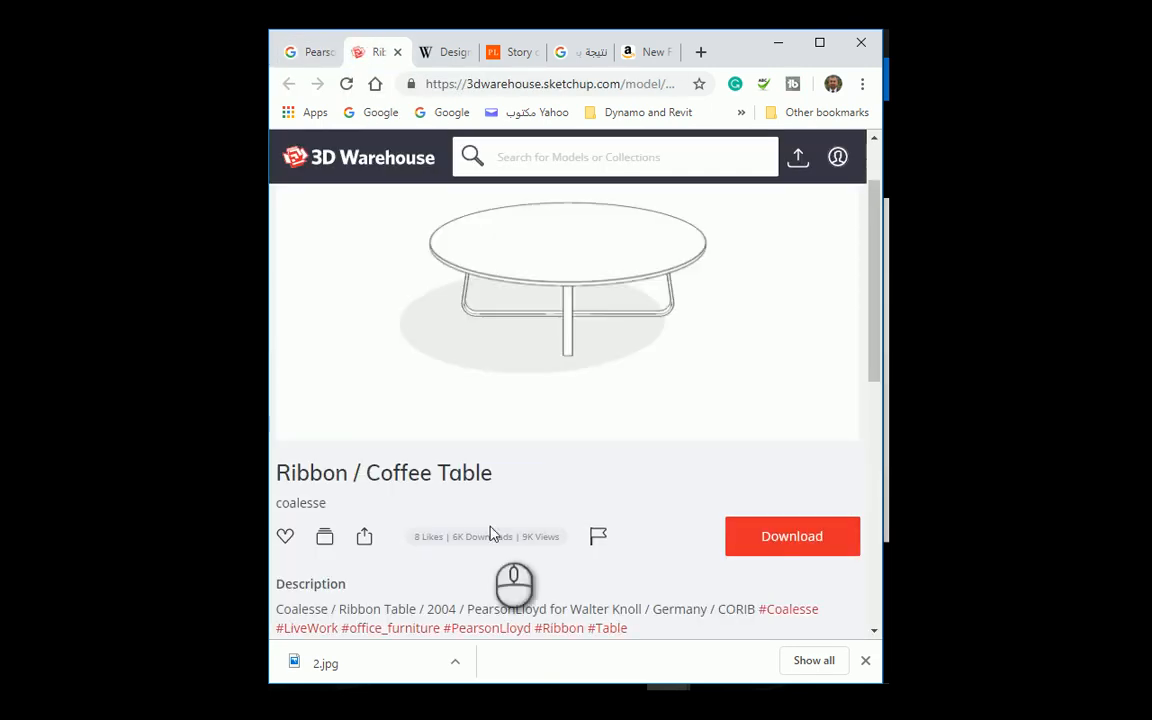
scroll(405, 540, "down", 1)
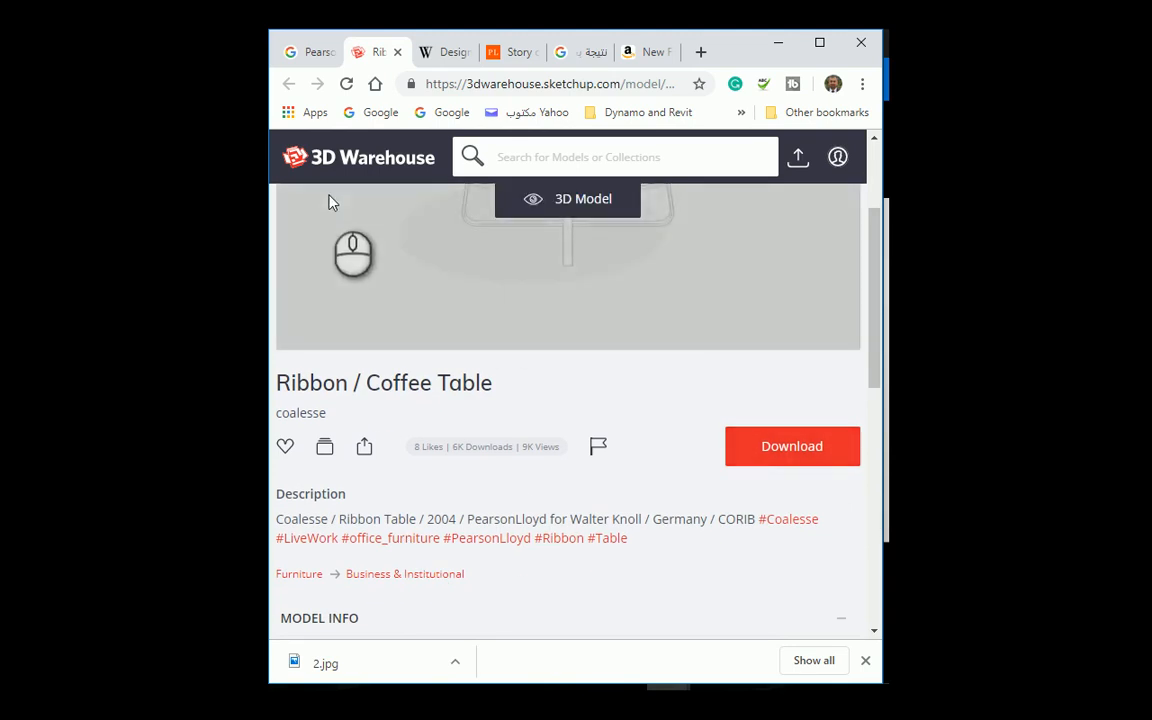
scroll(501, 342, "down", 2)
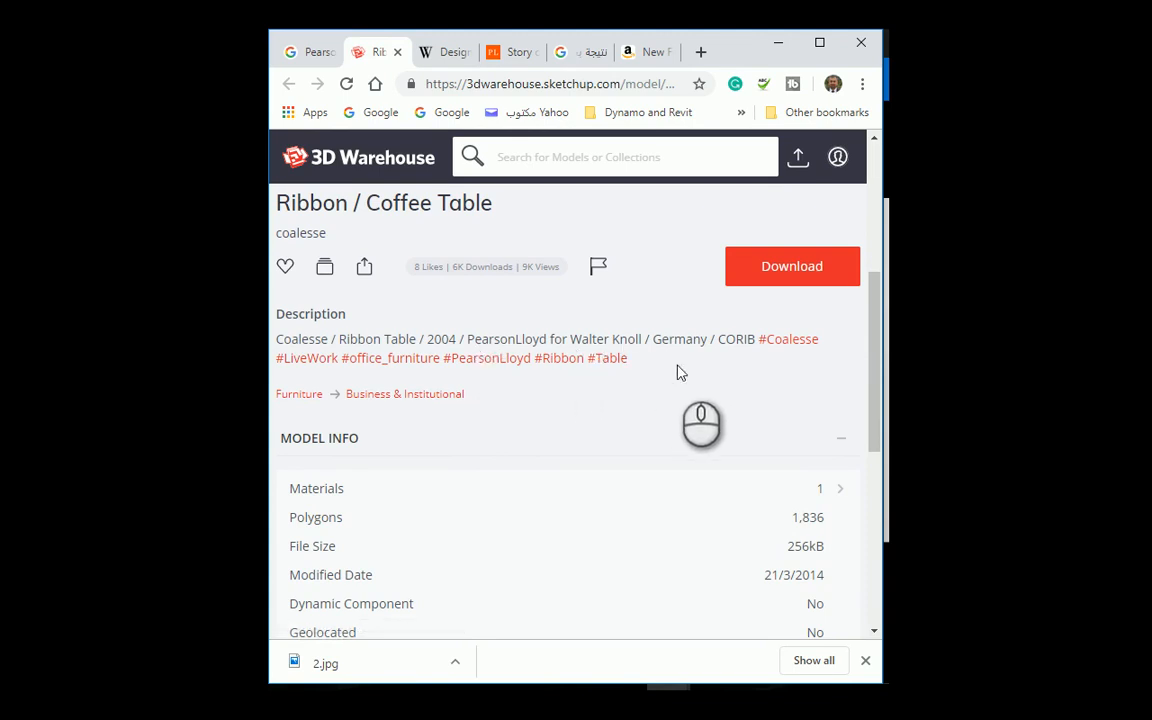
Review the Walter Knoll article on PearsonLloyd and the side-view image of the table on the PearsonLloyd site.
left_click(425, 62)
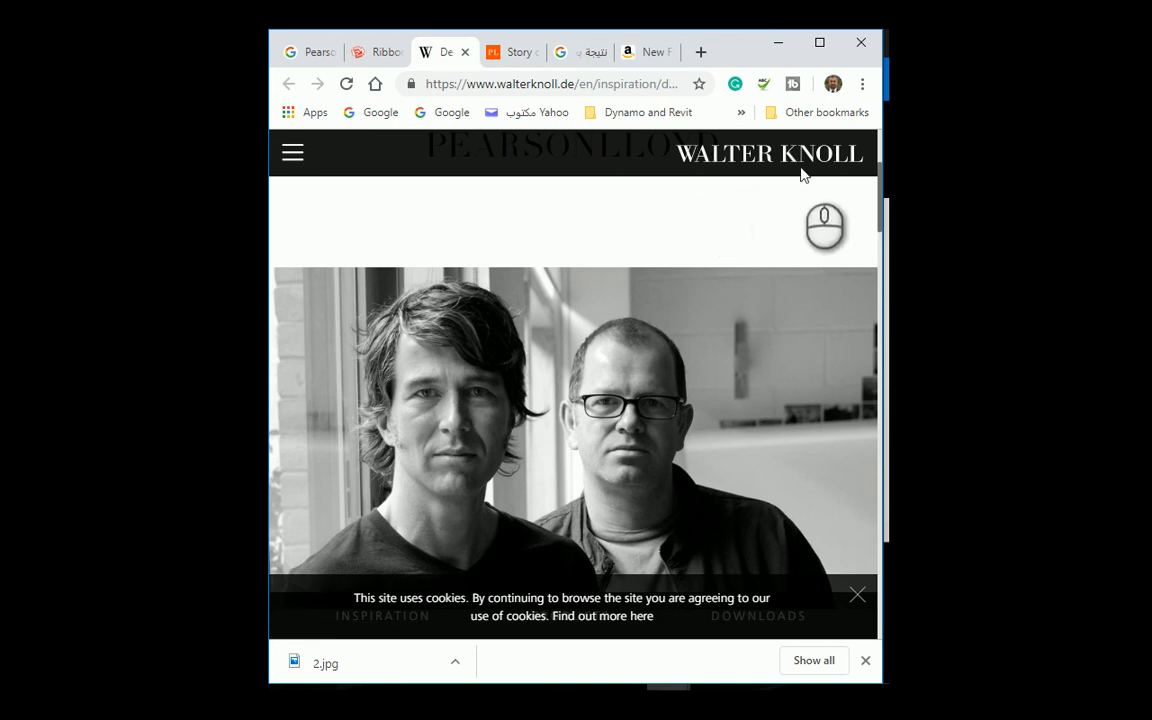
scroll(663, 283, "down", 8)
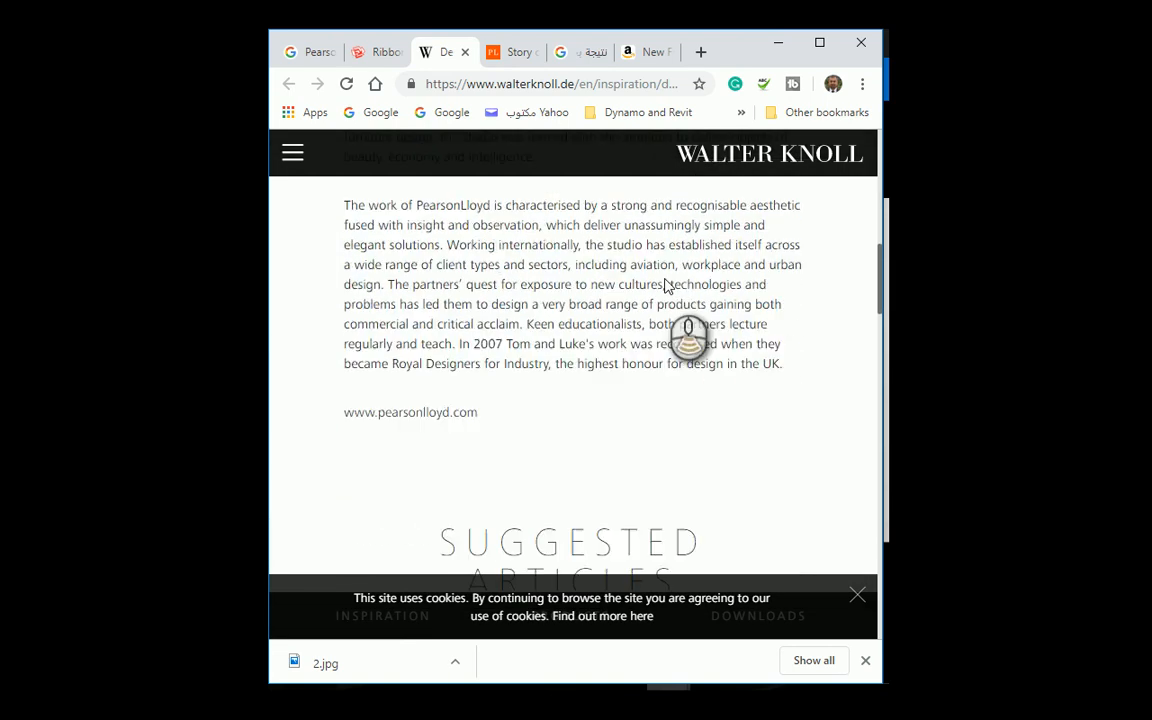
scroll(668, 286, "down", 8)
scroll(668, 286, "up", 8)
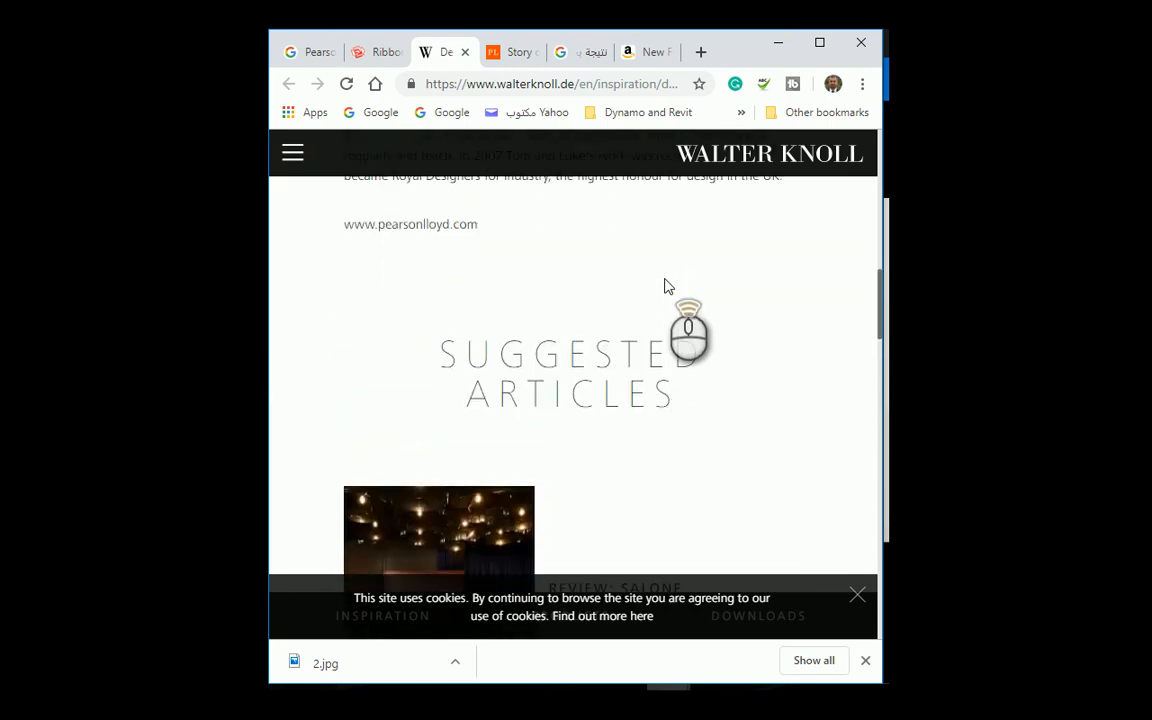
scroll(668, 286, "up", 15)
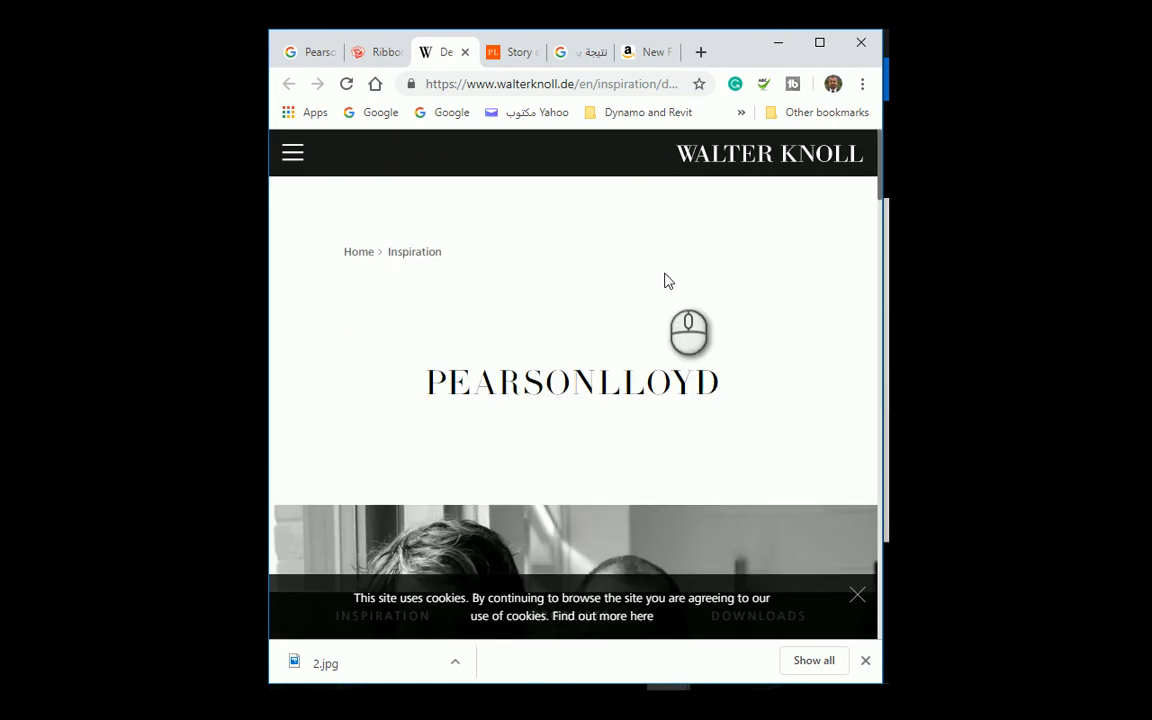
left_click(511, 58)
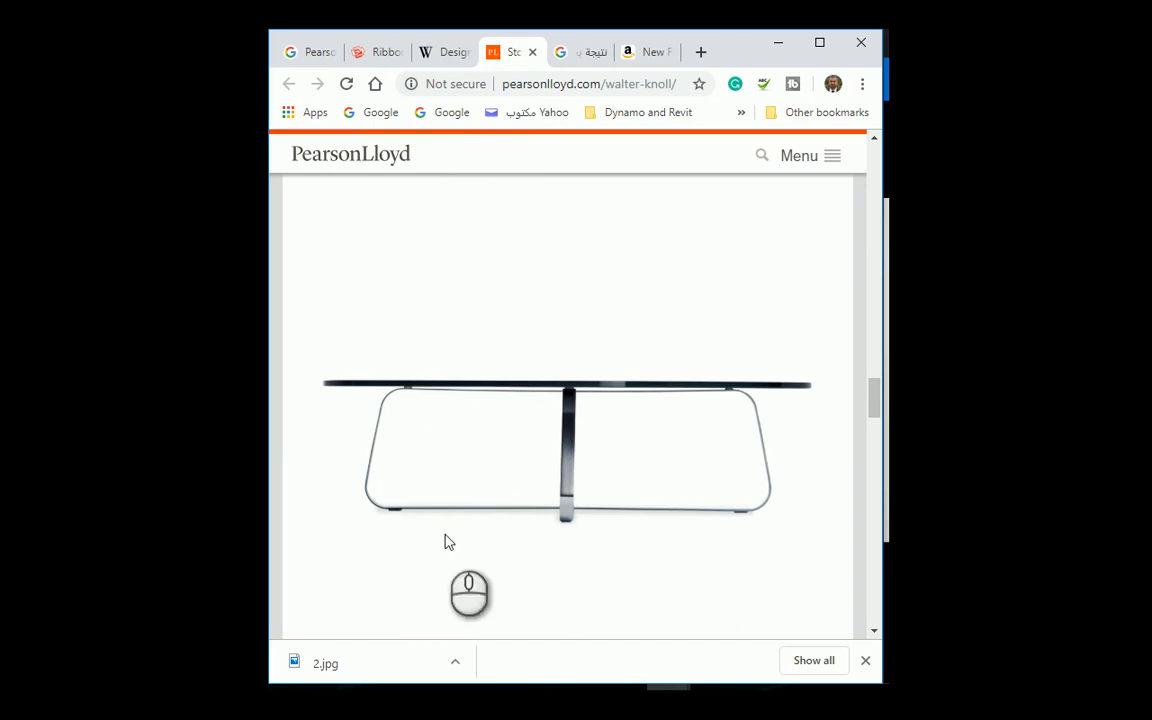
left_click(580, 60)
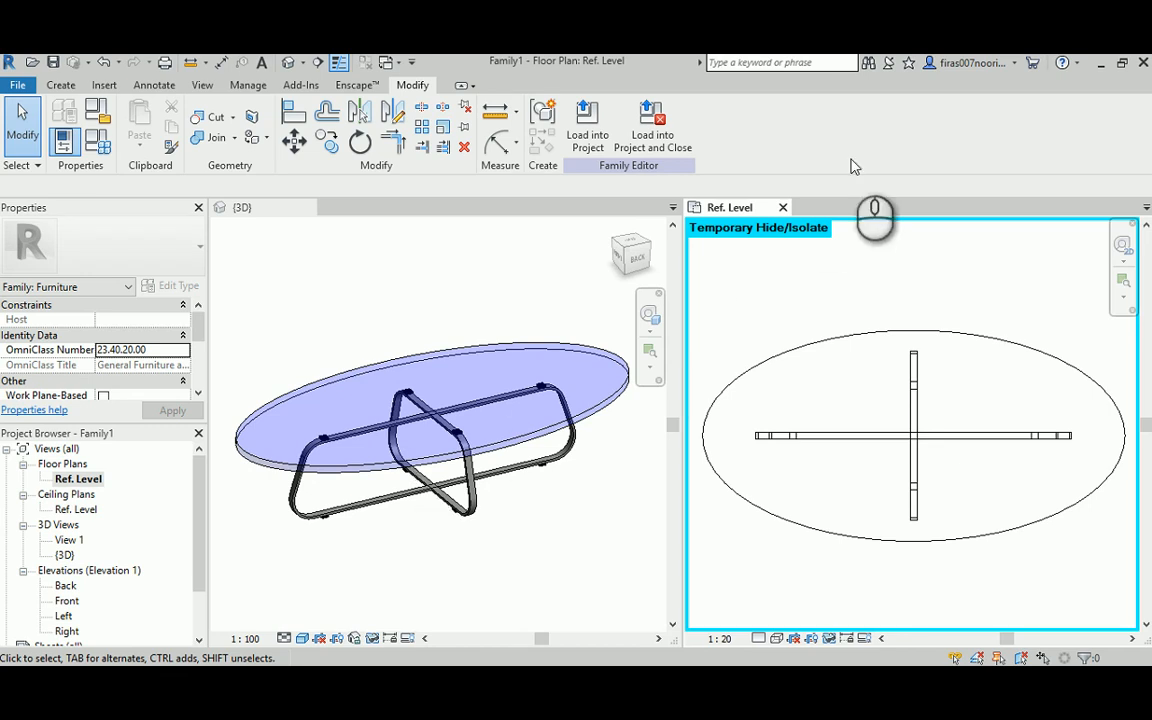
In Revit, close the open table family and create a new family from the Metric Furniture template in the English folder.
left_click(782, 207)
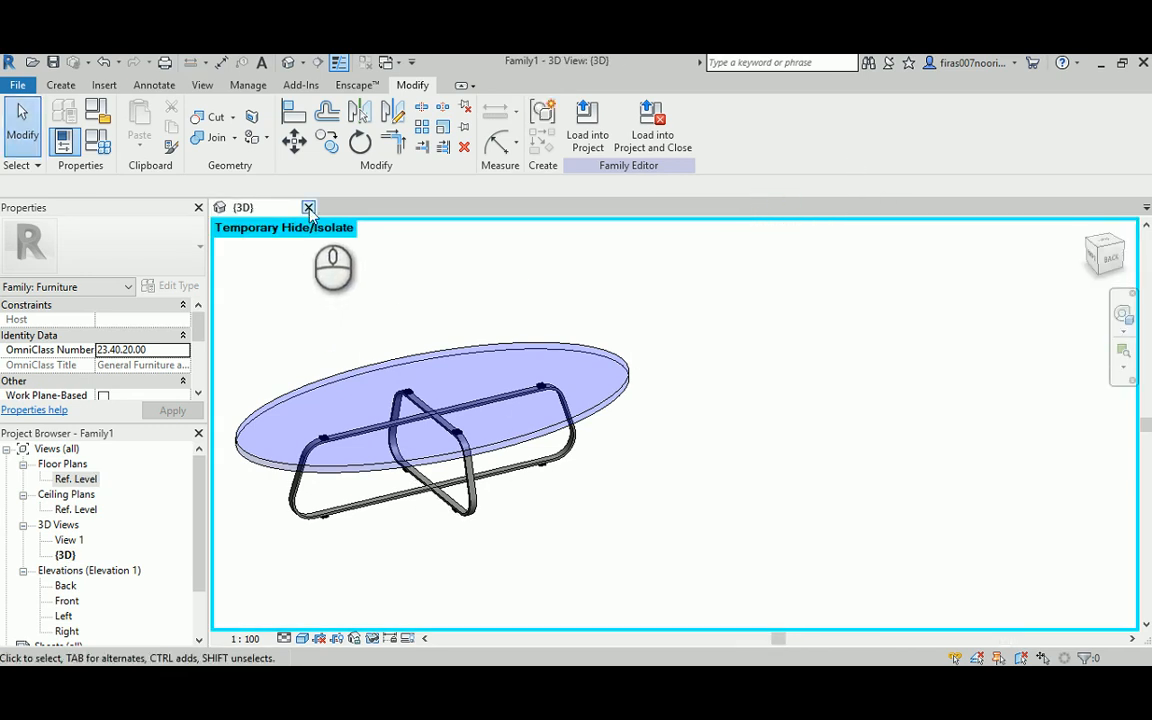
left_click(308, 207)
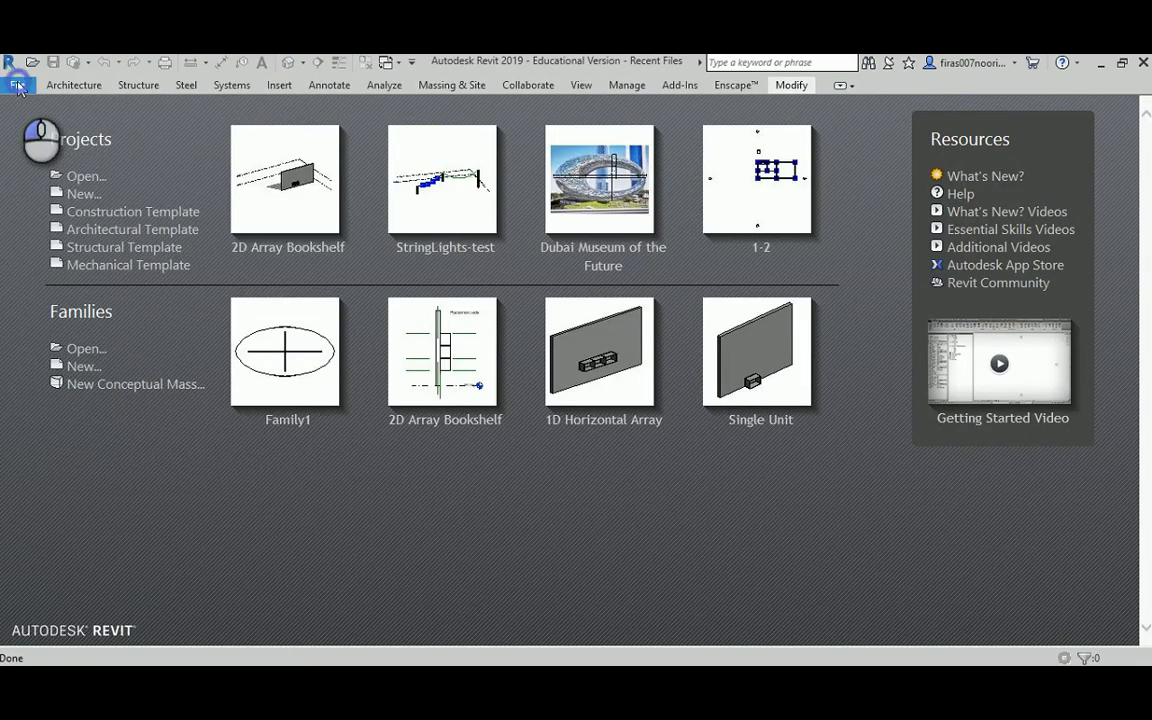
left_click(18, 85)
mouse_move(40, 148)
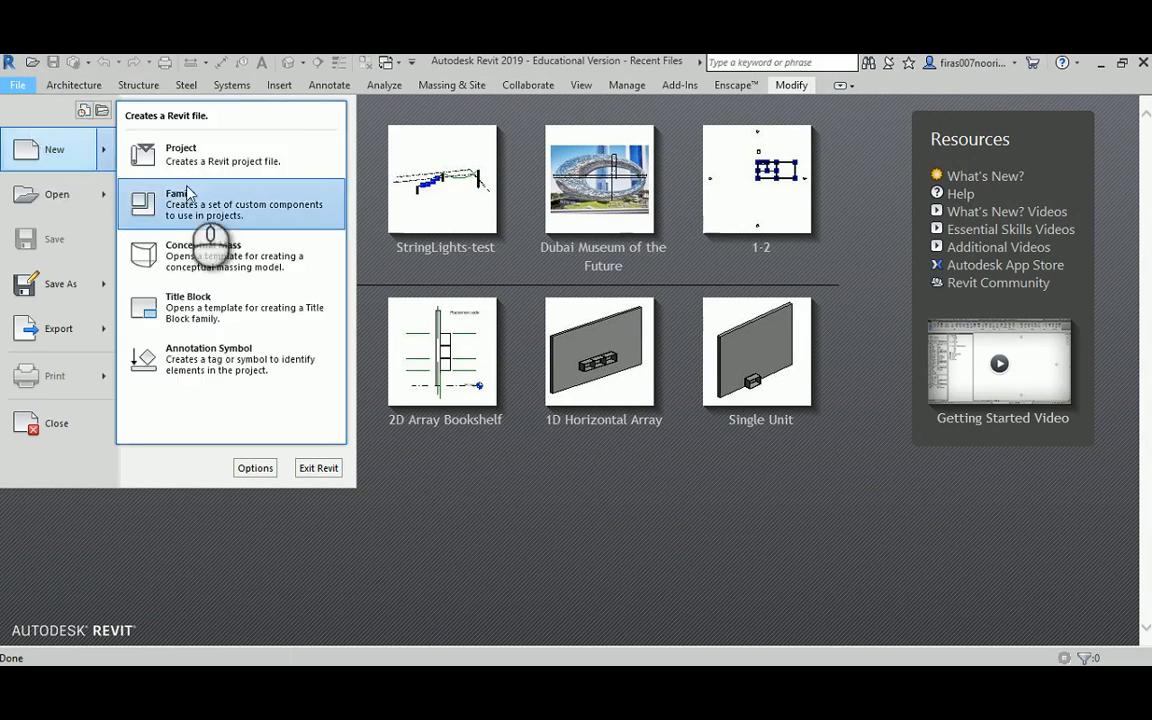
left_click(183, 195)
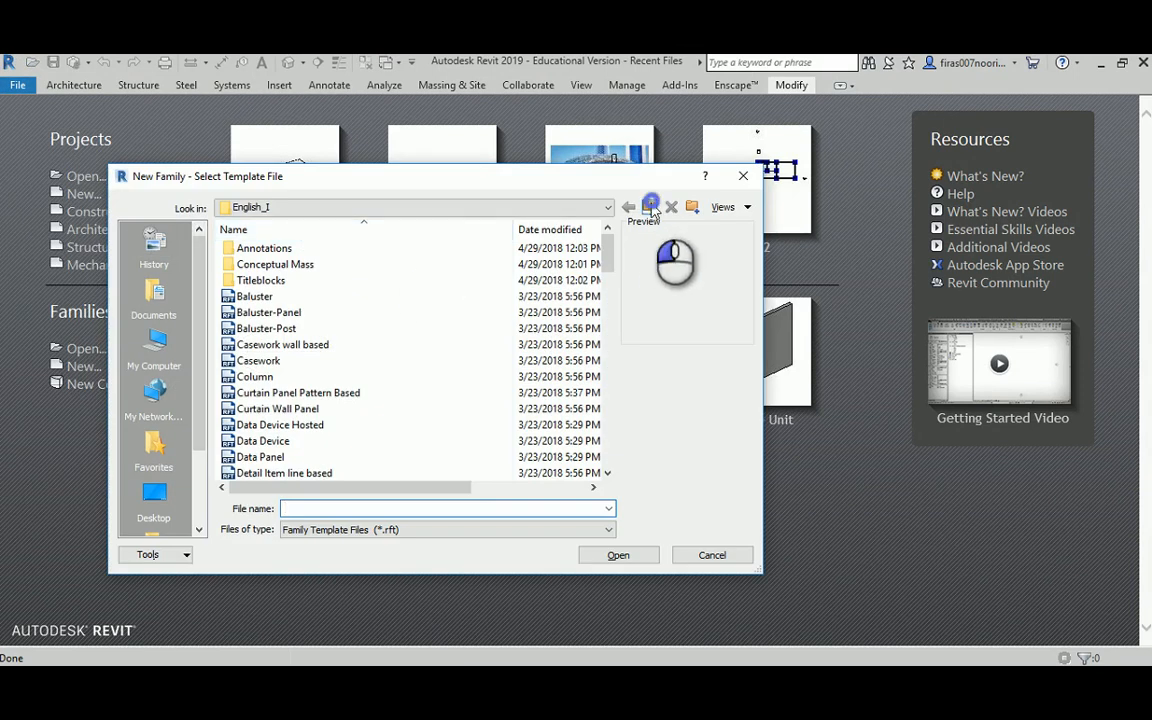
left_click(649, 206)
left_click(262, 281)
double_click(264, 282)
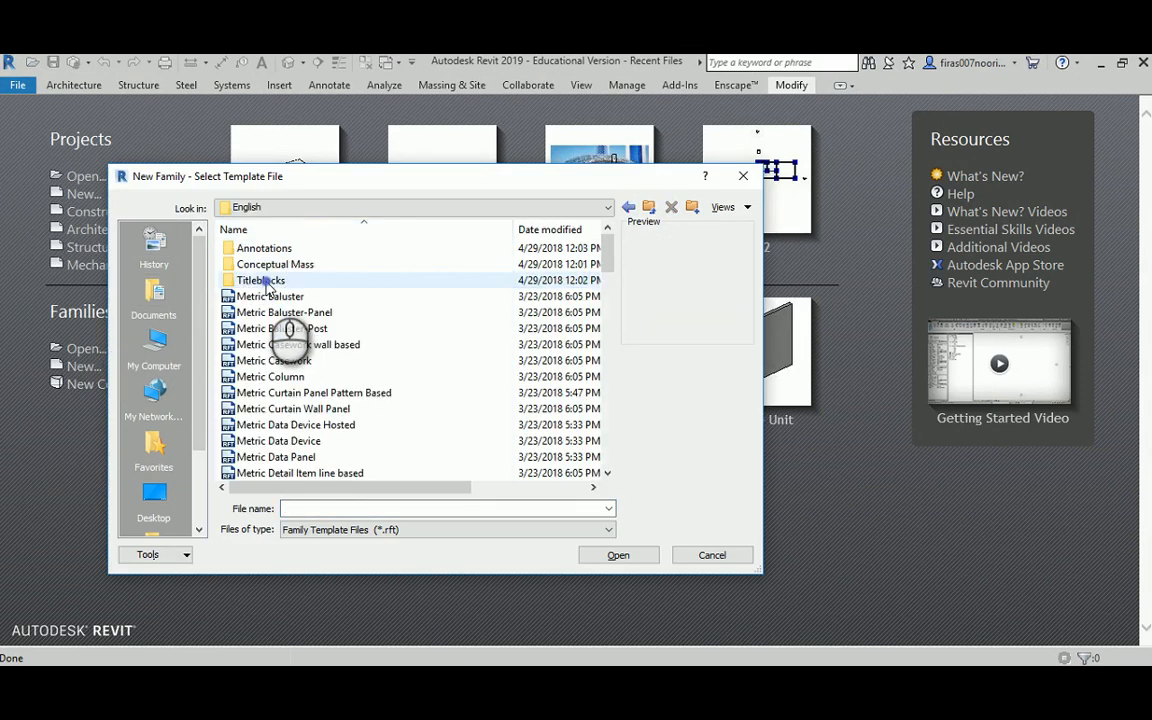
scroll(268, 396, "down", 2)
scroll(268, 396, "down", 4)
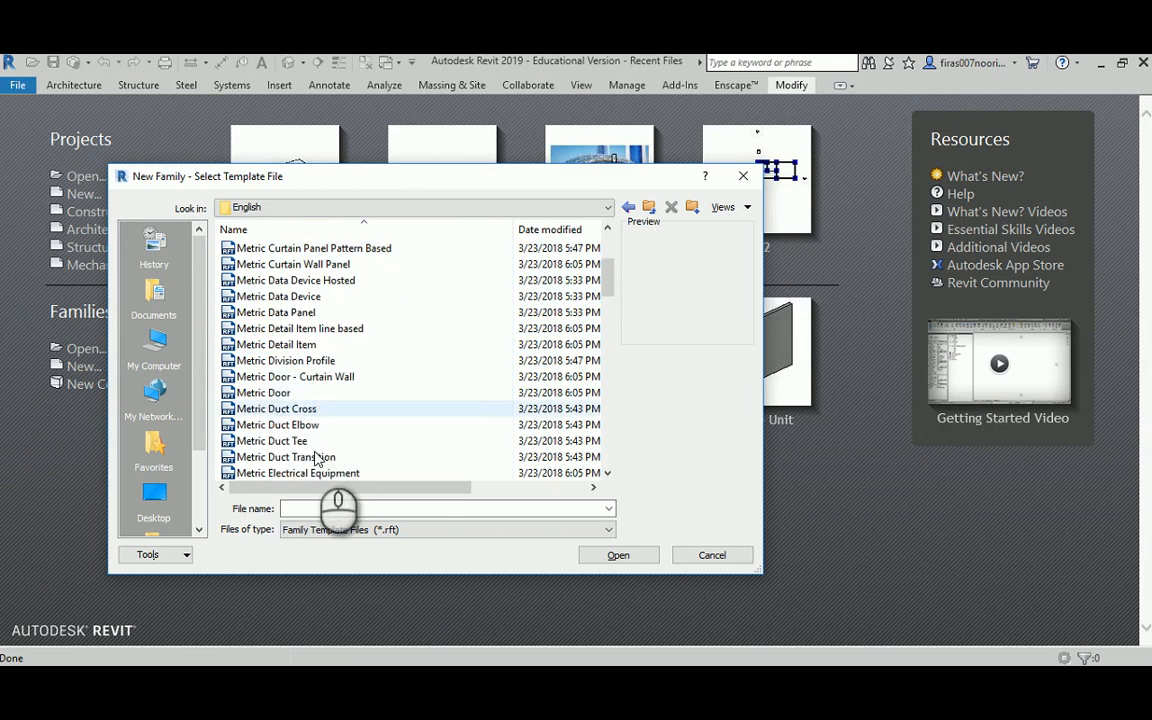
left_click(293, 458)
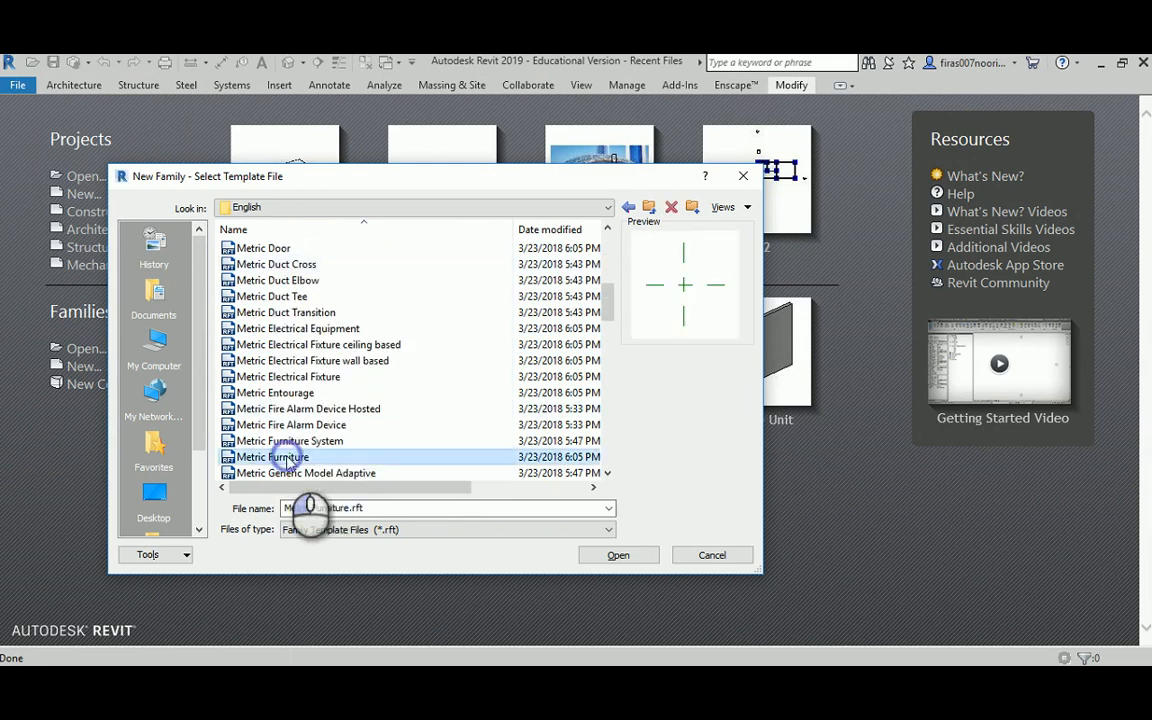
left_click(620, 555)
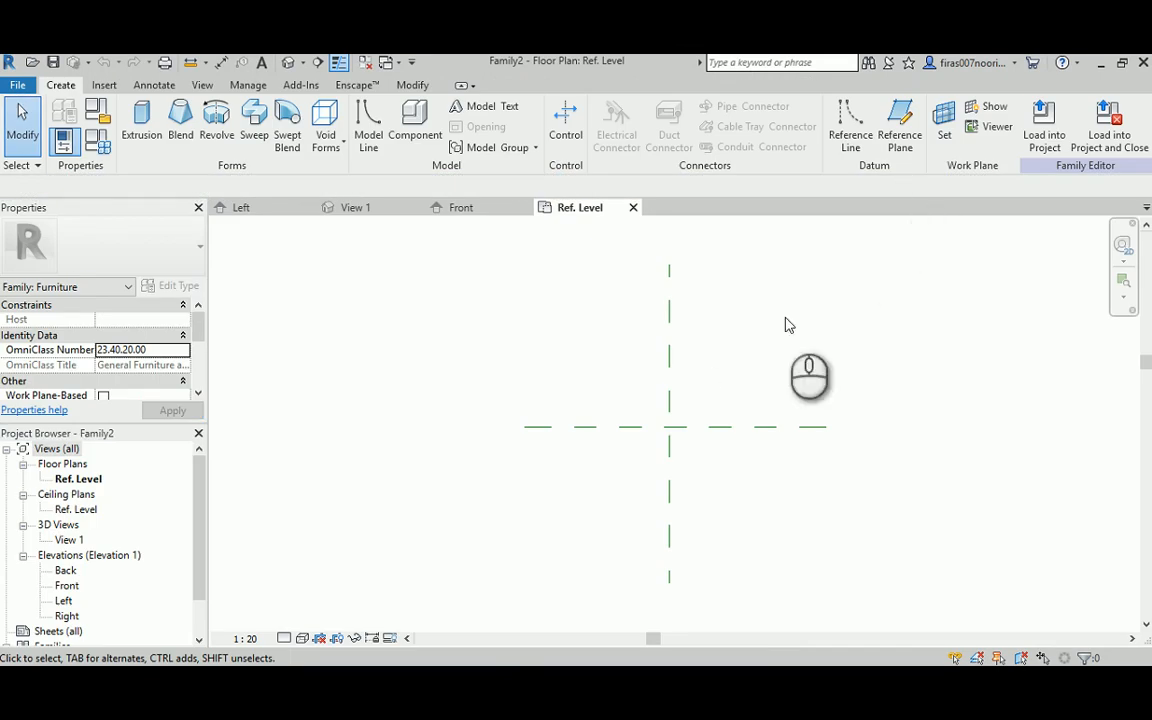
Create an elliptical extrusion centred on the reference plane intersection, with a 900 mm horizontal and a 450 mm vertical semi-axis.
left_click(142, 125)
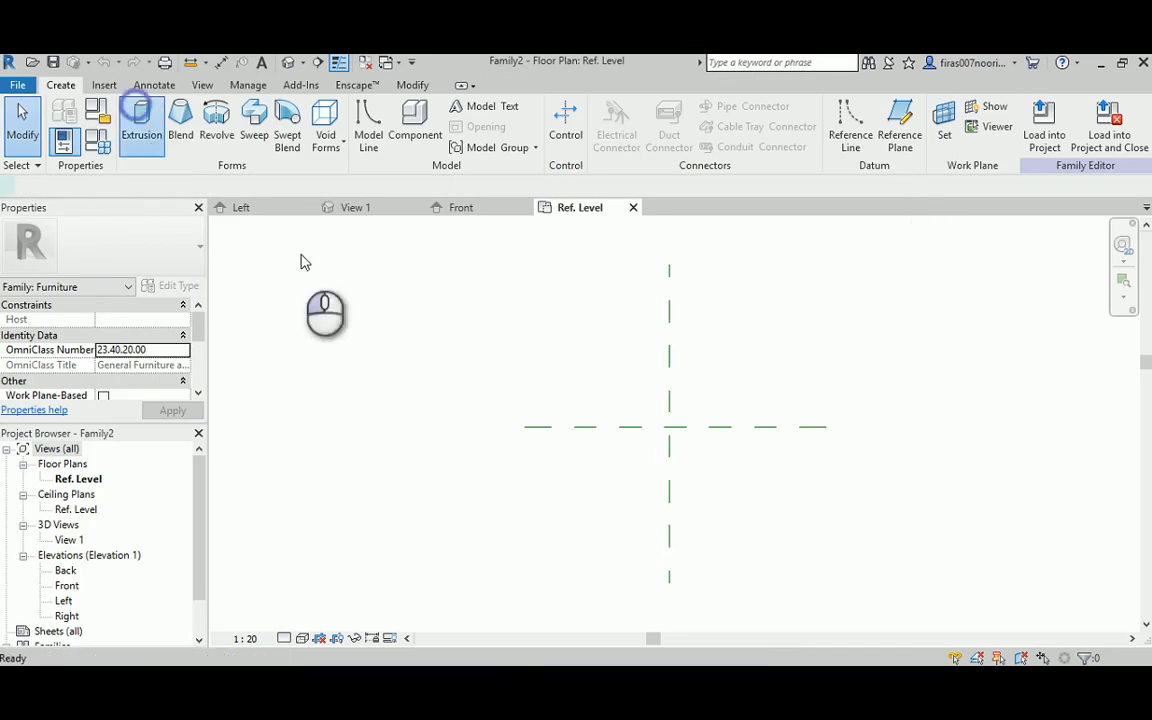
left_click(613, 145)
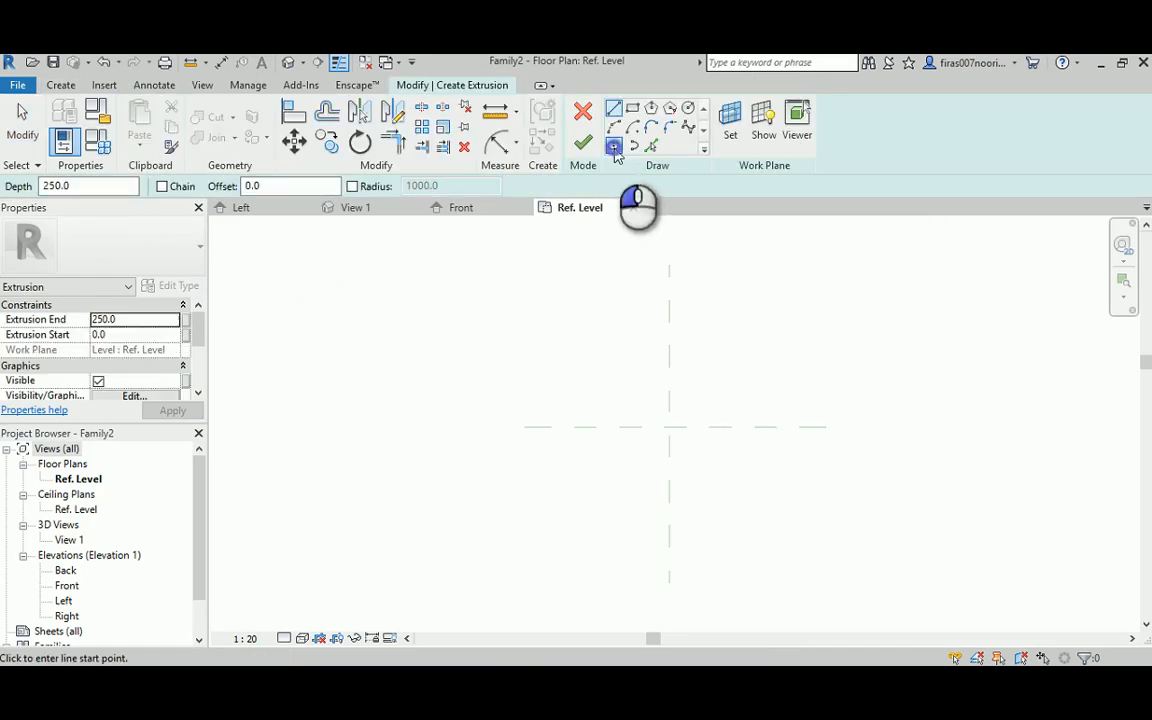
left_click(670, 427)
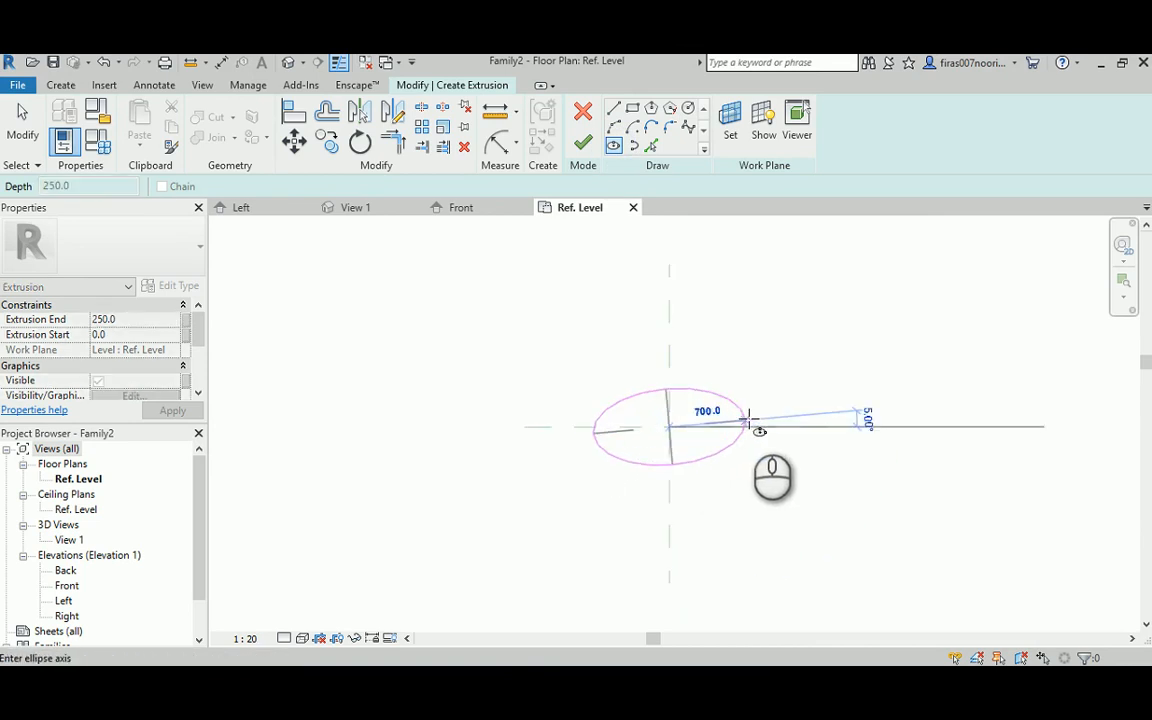
scroll(771, 427, "up", 2)
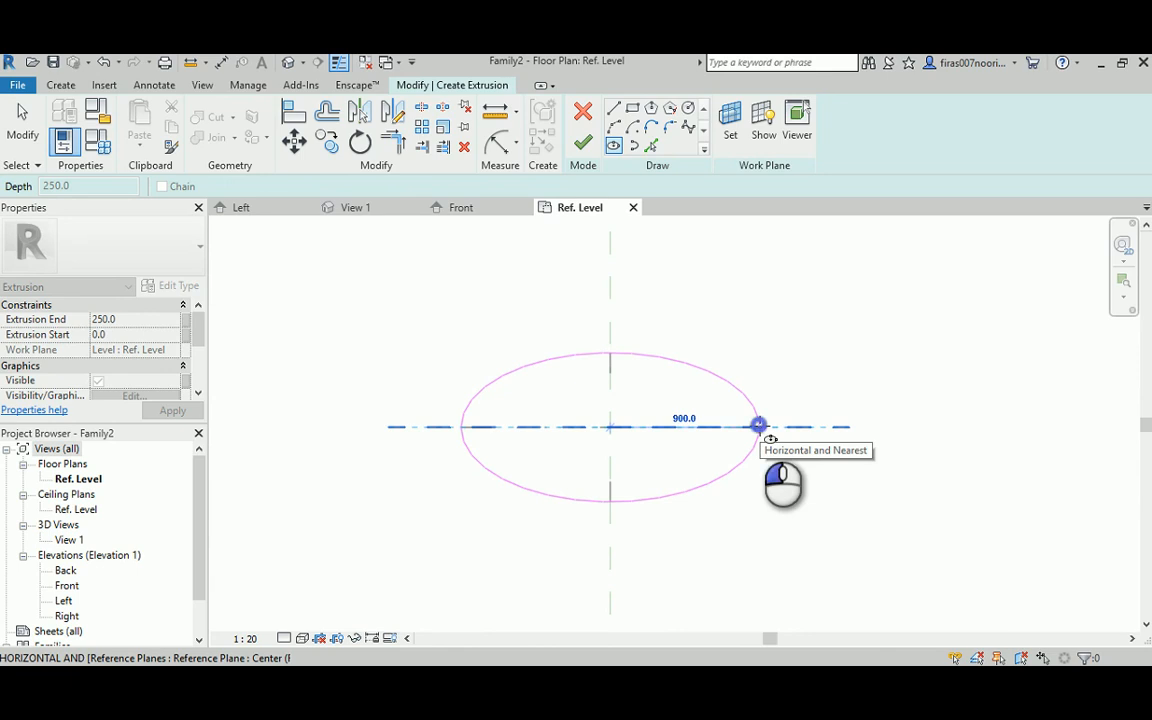
left_click(758, 426)
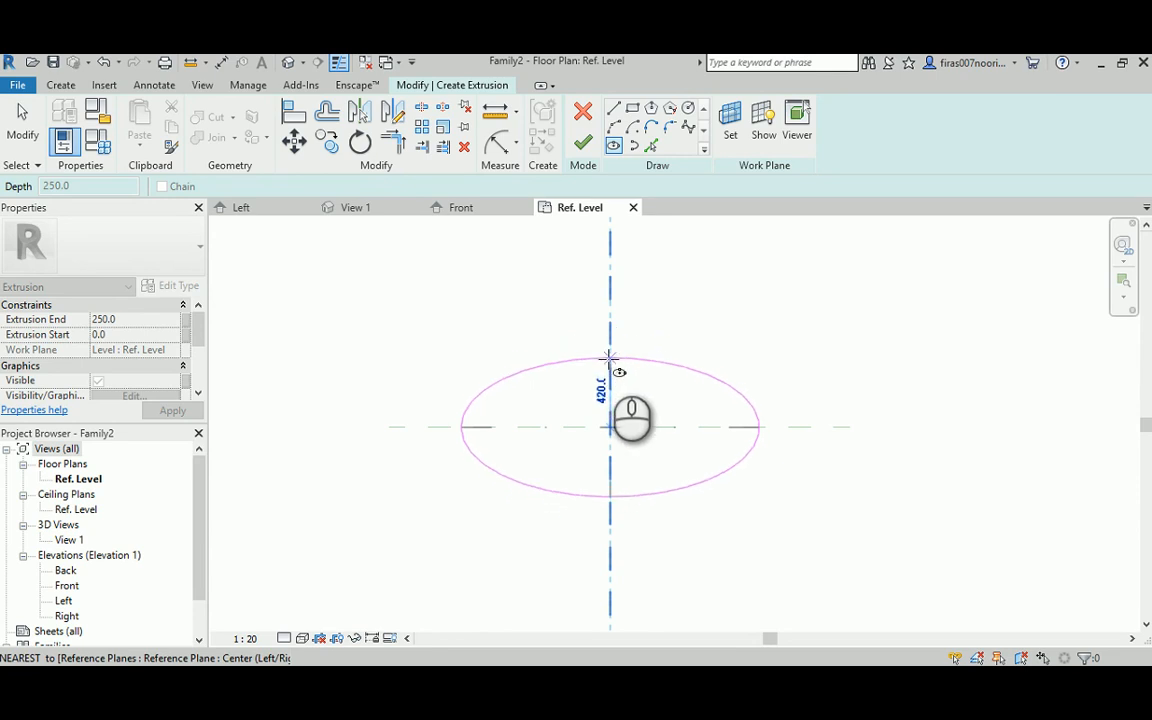
scroll(610, 350, "up", 2)
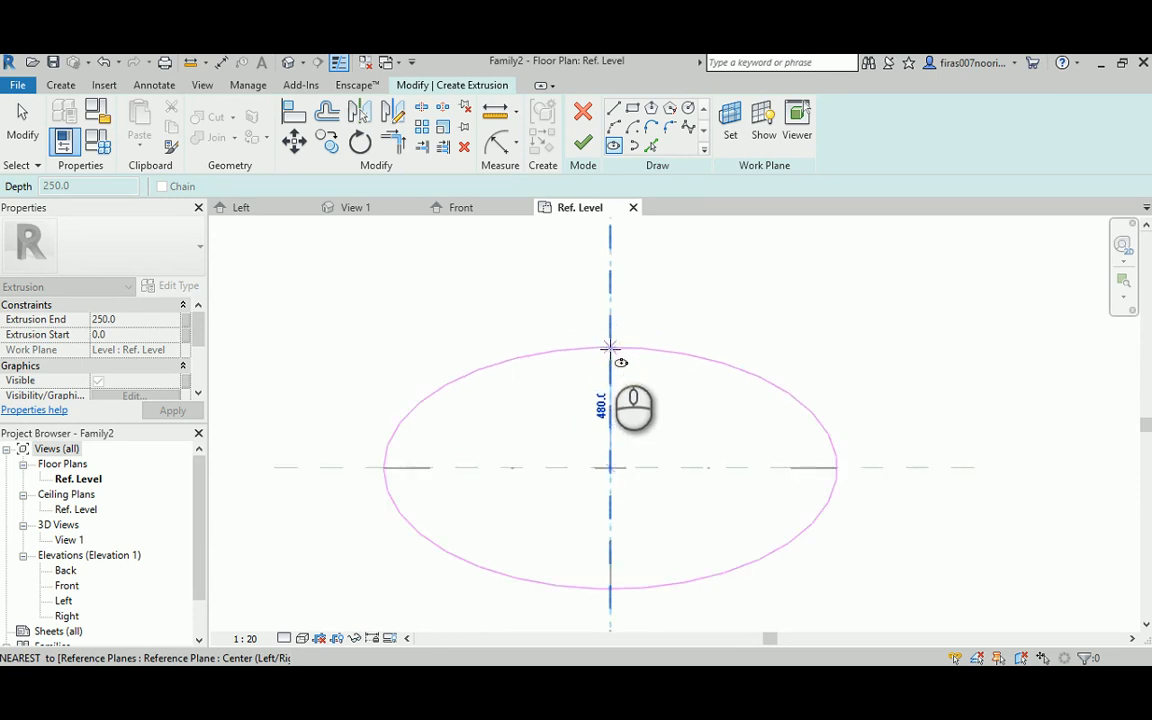
scroll(610, 356, "up", 2)
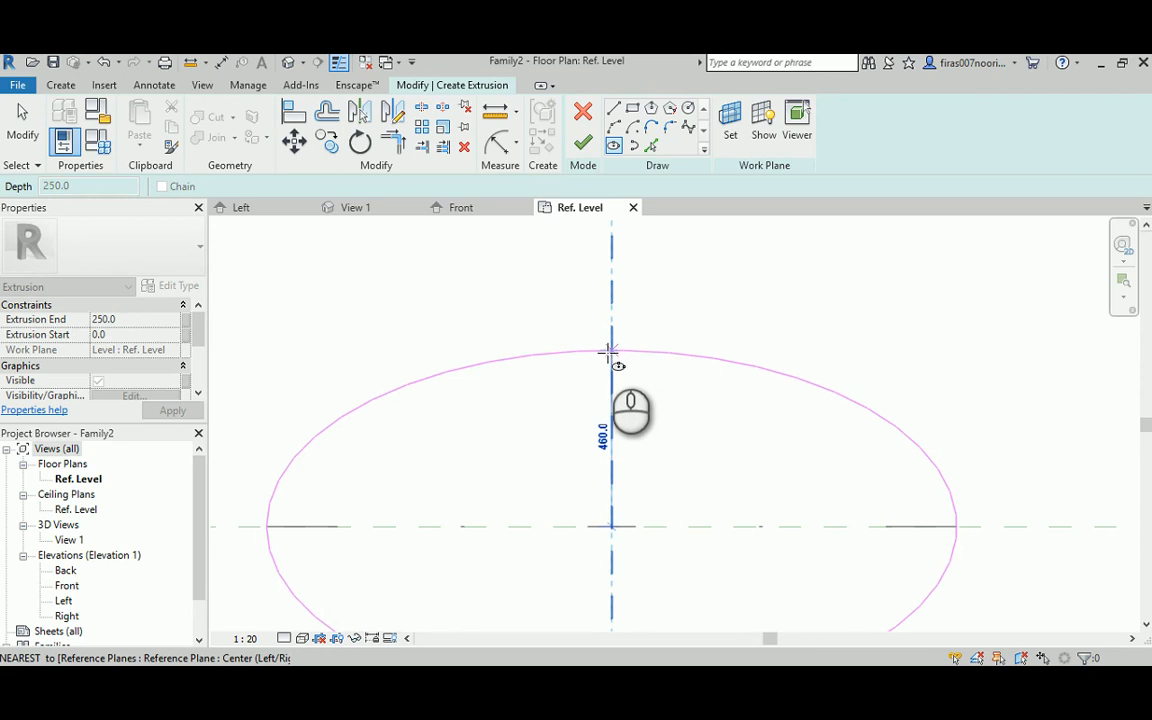
type("450")
key("Return")
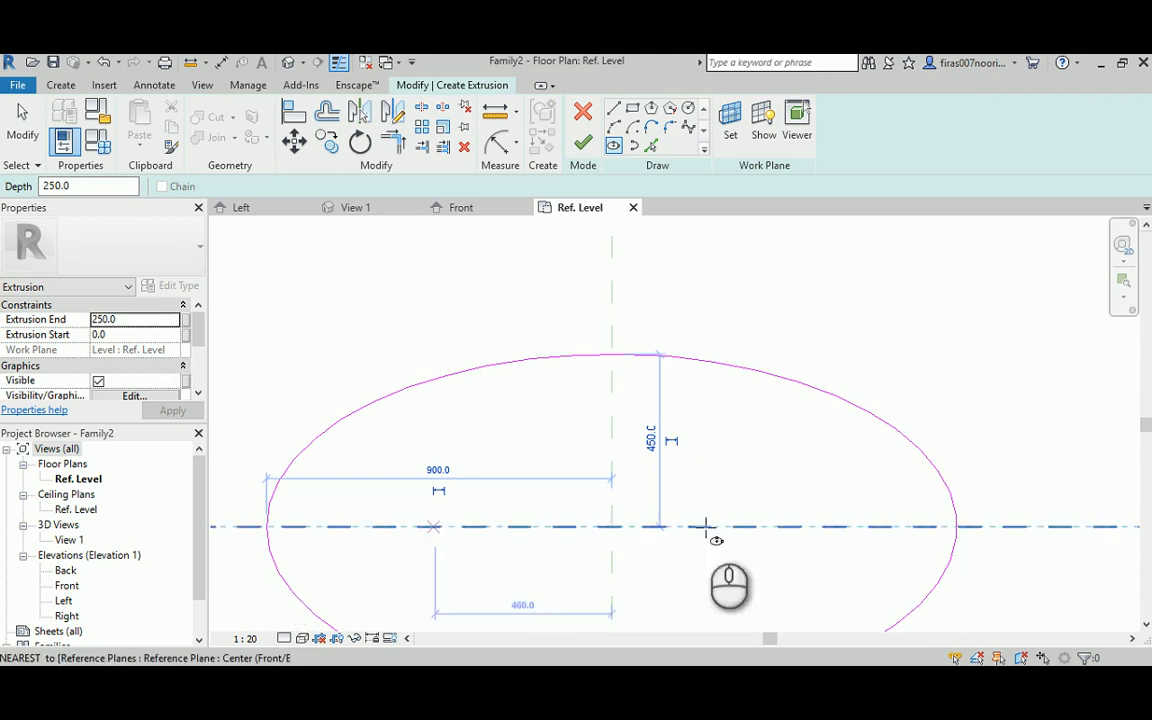
middle_click_drag(580, 400, 584, 295)
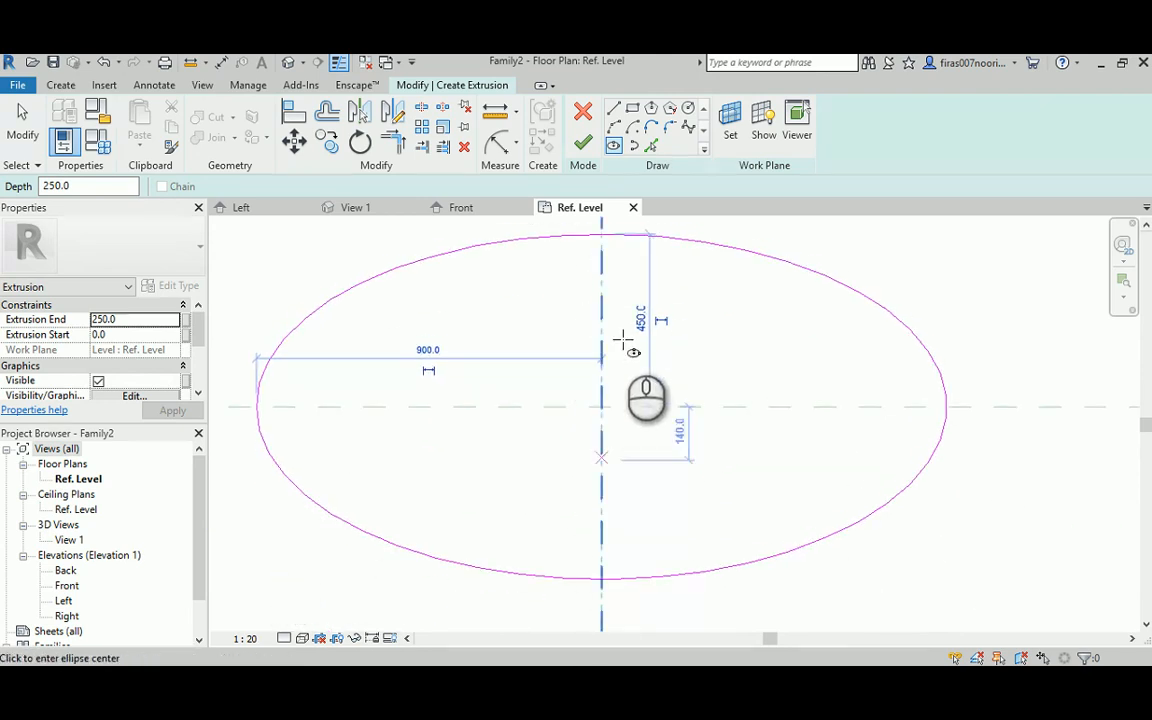
left_click(583, 143)
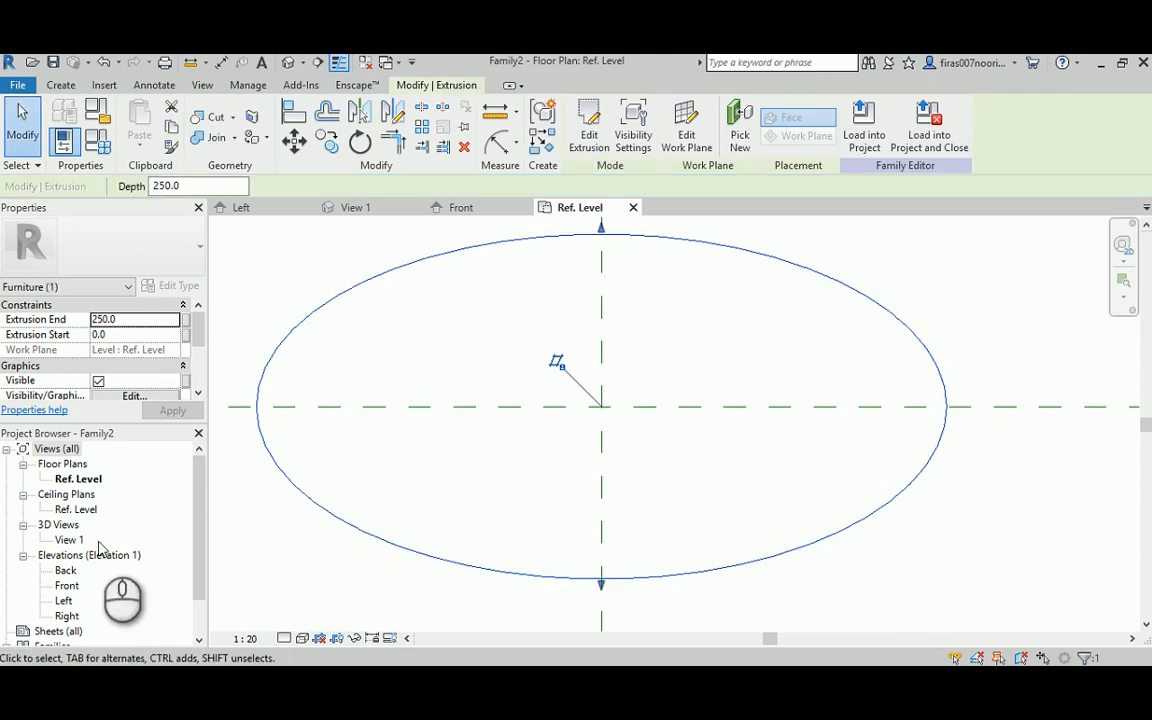
In the Front elevation, draw a horizontal reference plane above the extrusion, about 743 mm above the Ref. Level.
left_click(66, 585)
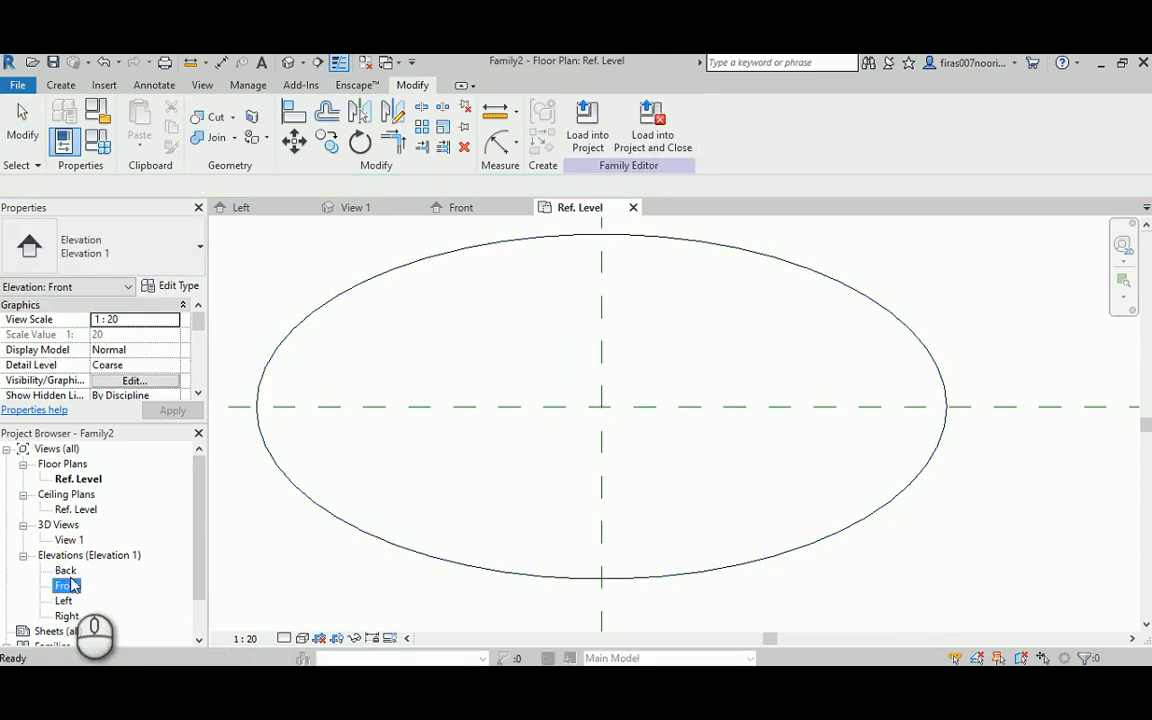
double_click(66, 585)
scroll(753, 417, "up", 3)
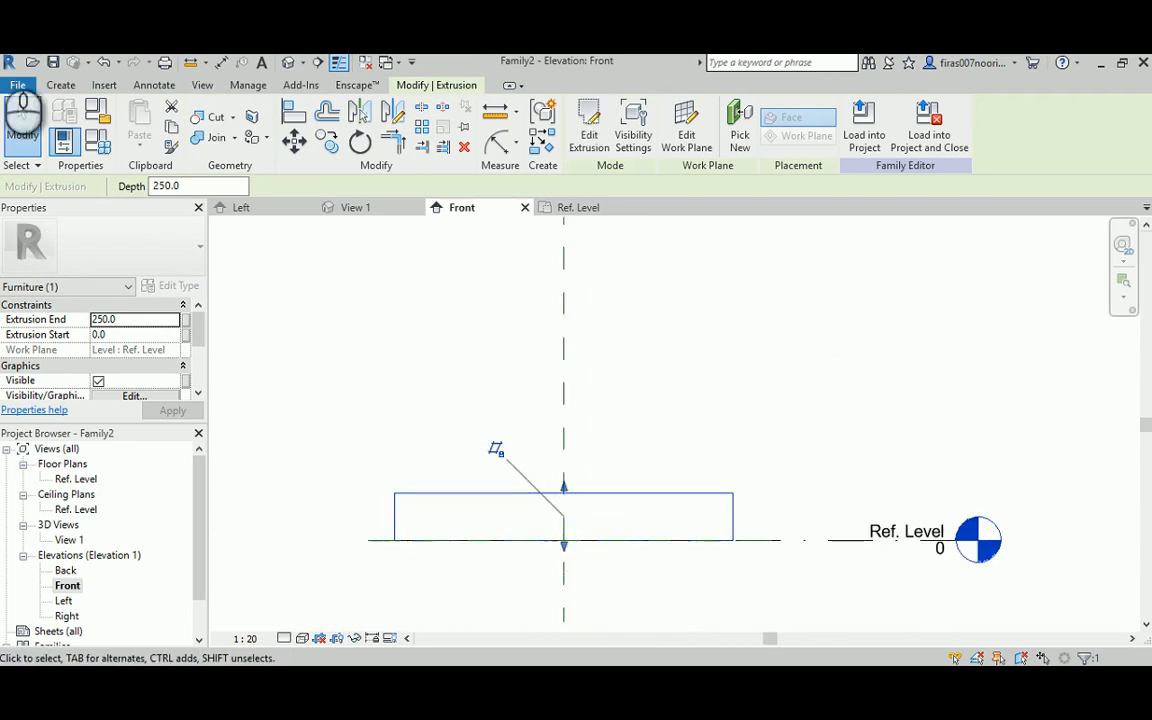
left_click(60, 85)
left_click(900, 128)
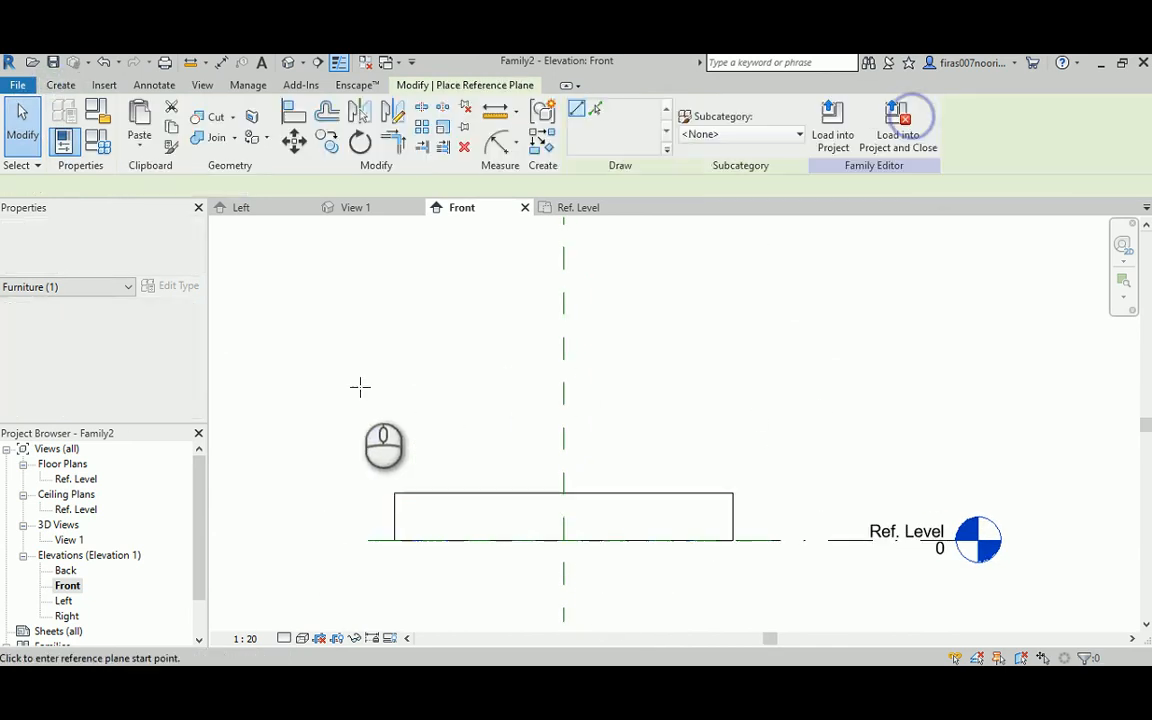
left_click(342, 401)
left_click(818, 399)
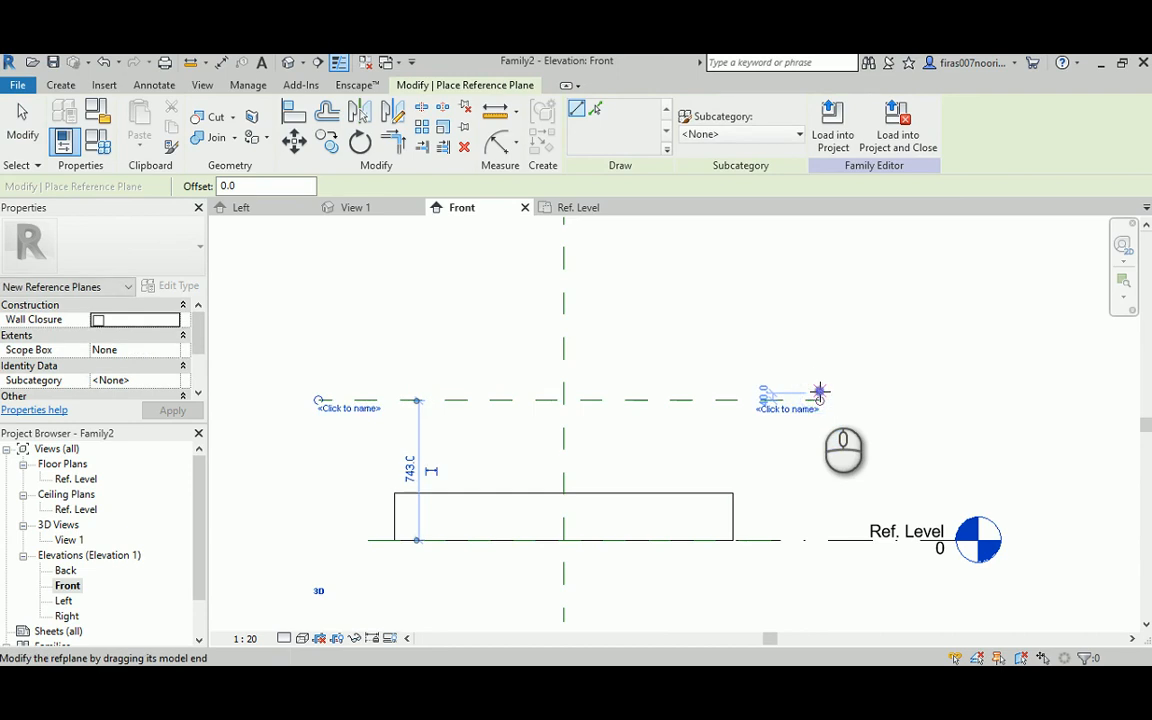
key("Escape")
key("Escape")
Add an aligned dimension between the Ref. Level and the horizontal reference plane above the extrusion.
left_click(798, 400)
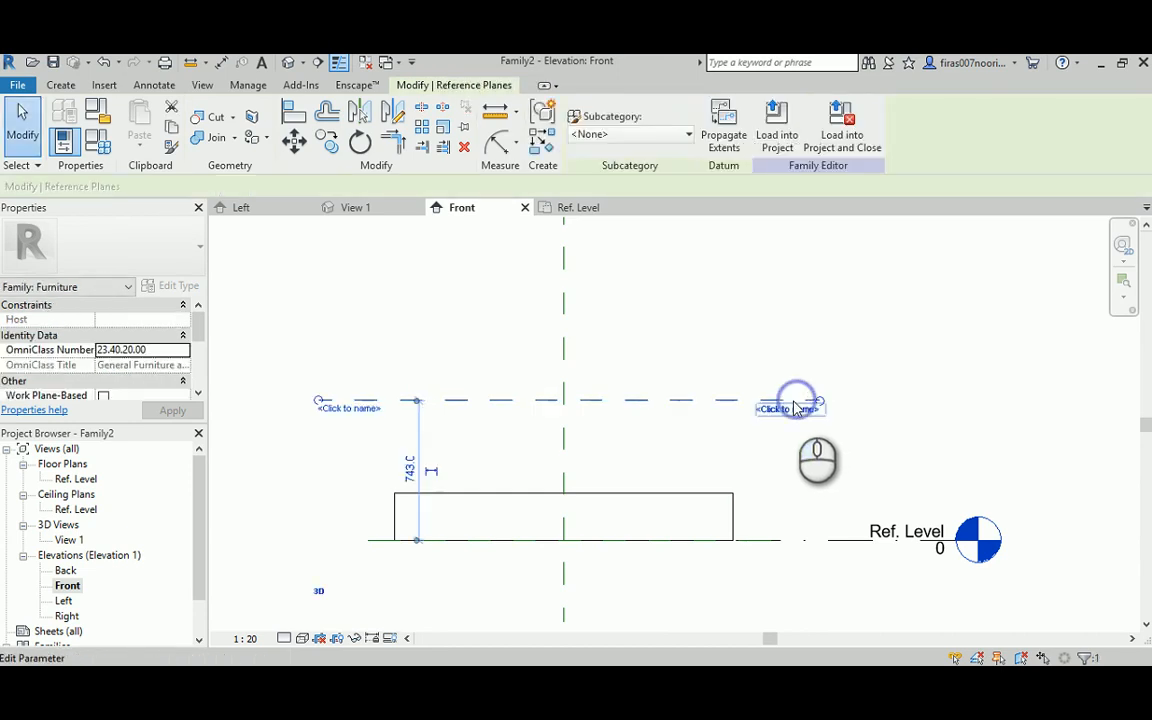
key("Escape")
key("d")
key("i")
left_click(795, 400)
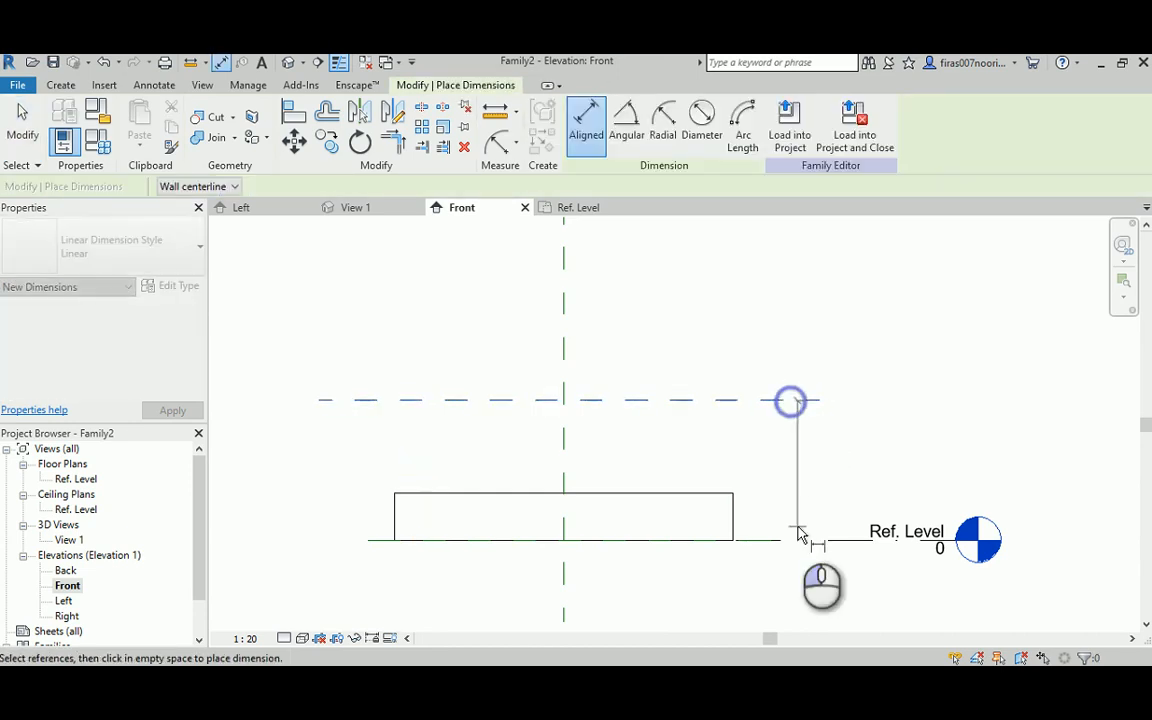
left_click(795, 540)
left_click(781, 470)
key("Escape")
key("Escape")
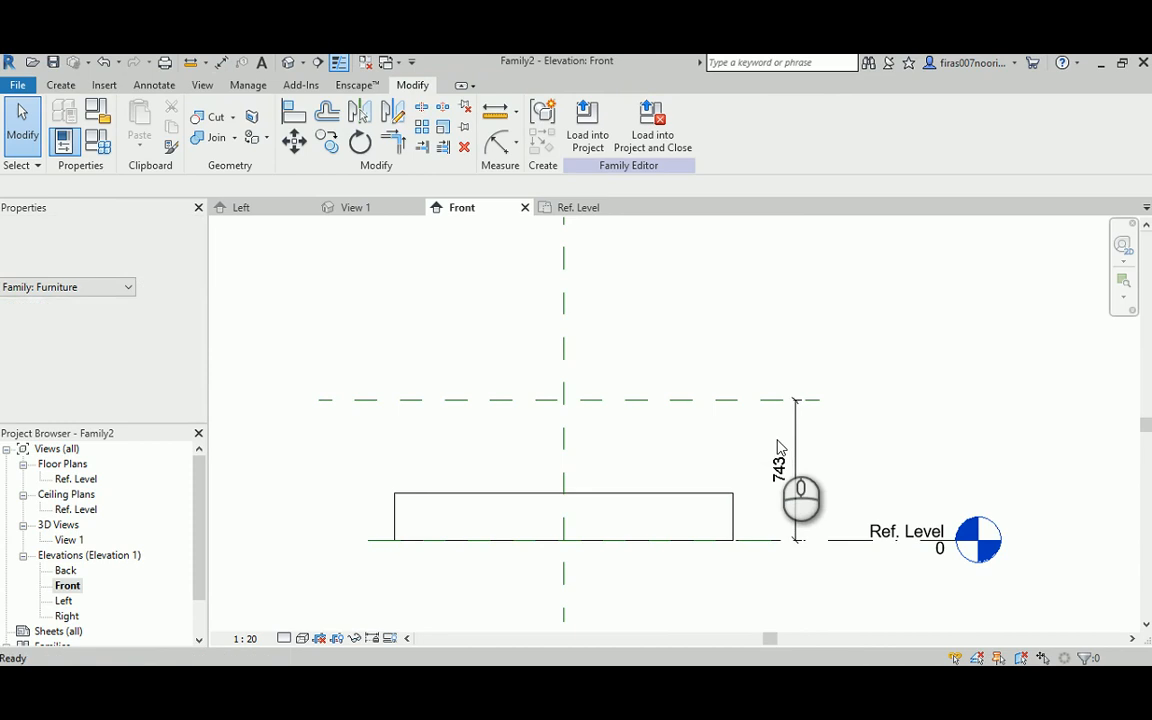
Set the horizontal reference plane's height above the Ref. Level to 400 mm.
key("d")
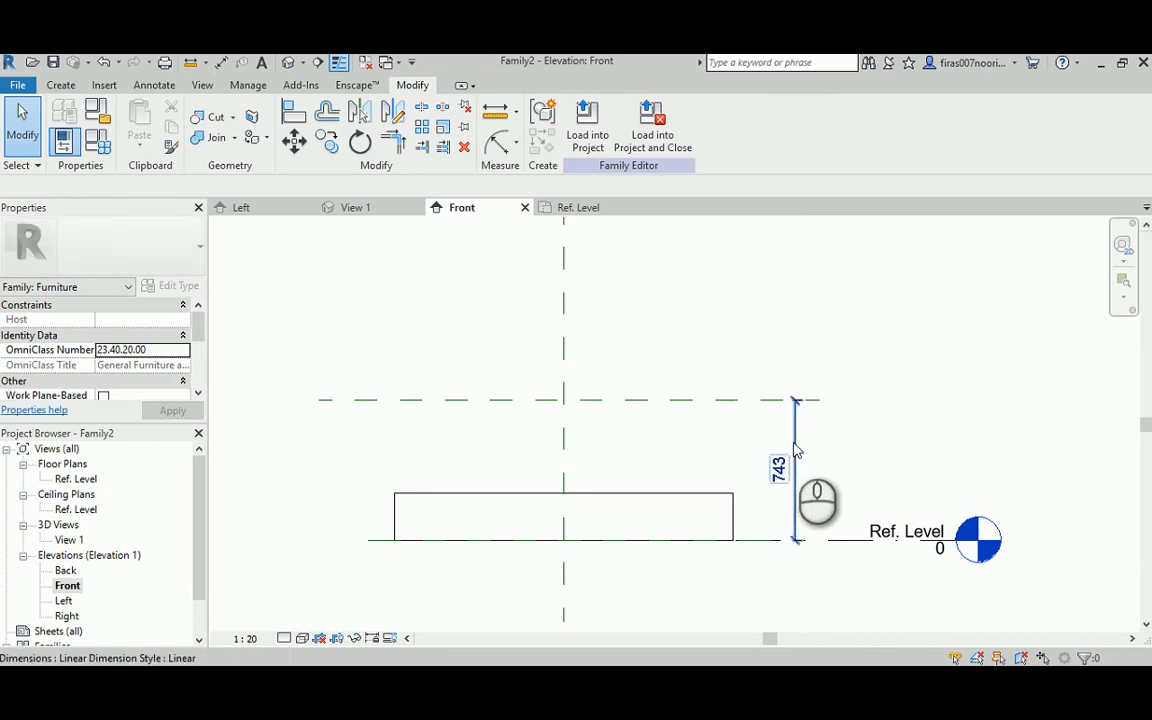
left_click(763, 400)
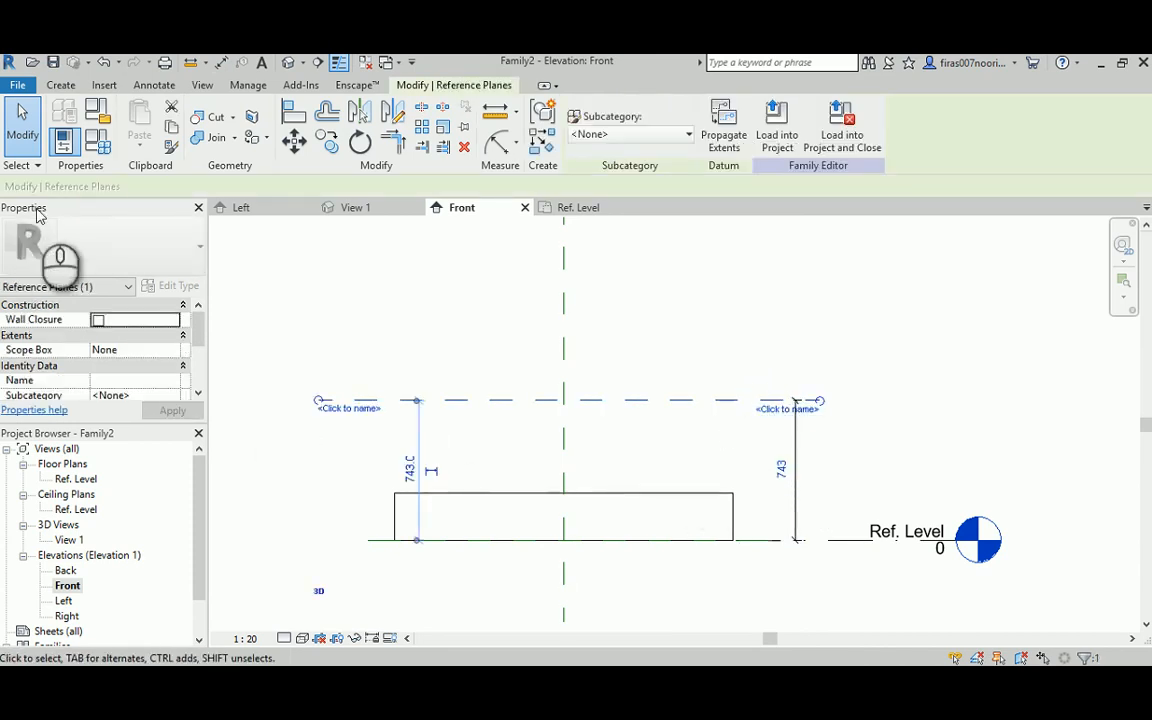
left_click(405, 474)
type("400")
key("Return")
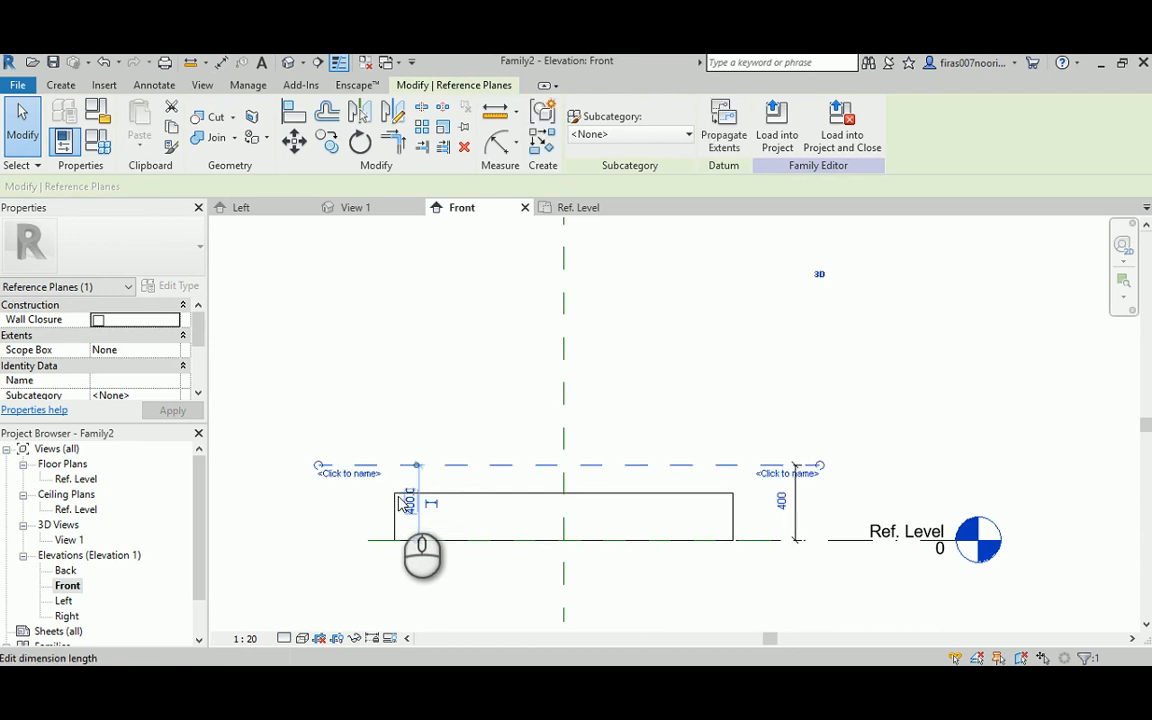
Draw a second horizontal reference plane about 44 mm below the upper one, above the extrusion.
scroll(620, 419, "up", 3)
middle_click_drag(625, 442, 709, 417)
left_click(60, 86)
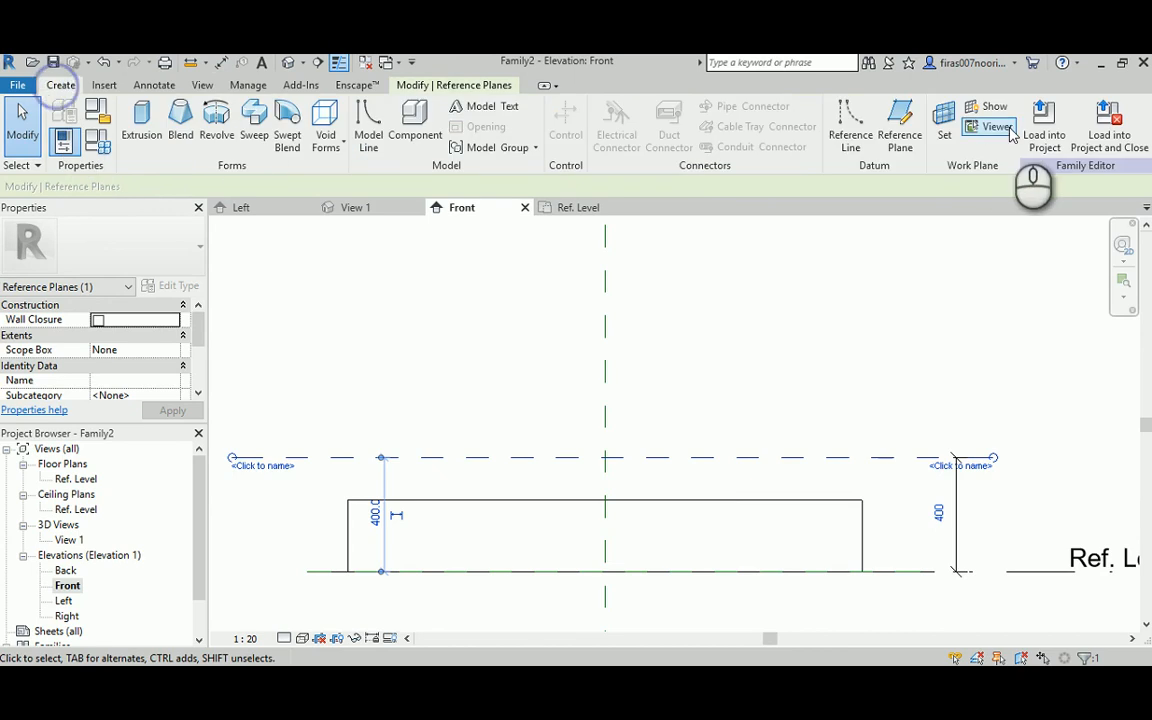
left_click(897, 128)
left_click(298, 468)
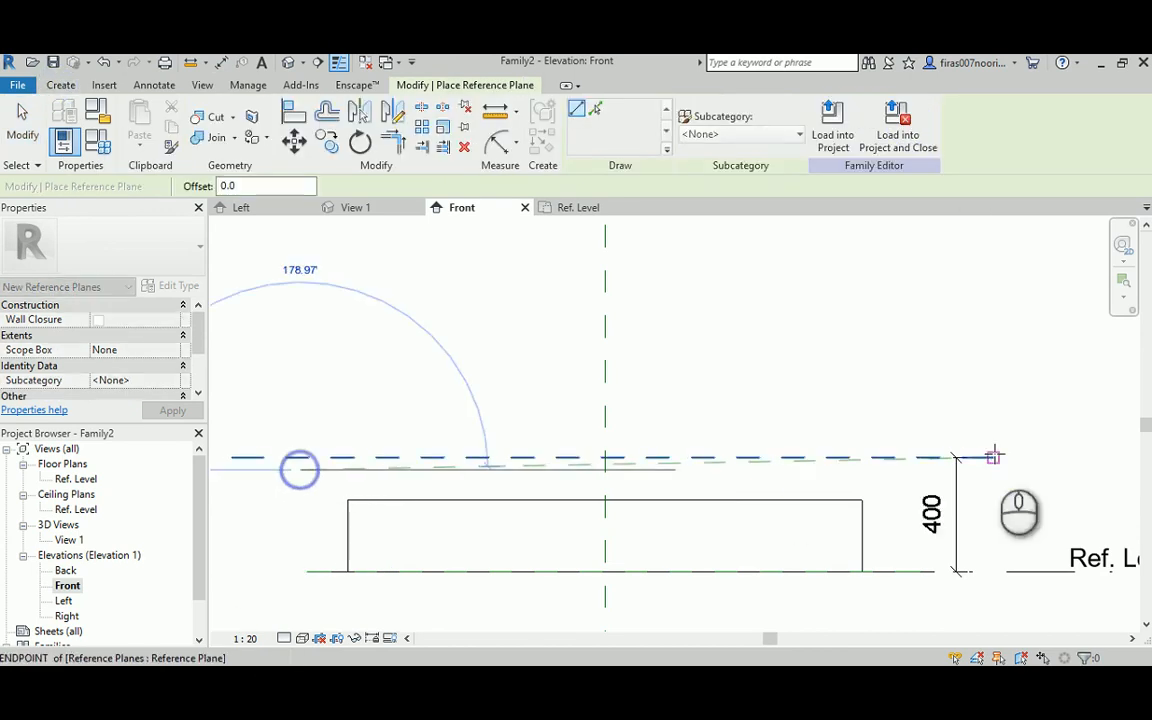
left_click(911, 478)
key("Escape")
key("Escape")
Add an aligned dimension between the two horizontal reference planes near their left ends.
key("d")
key("i")
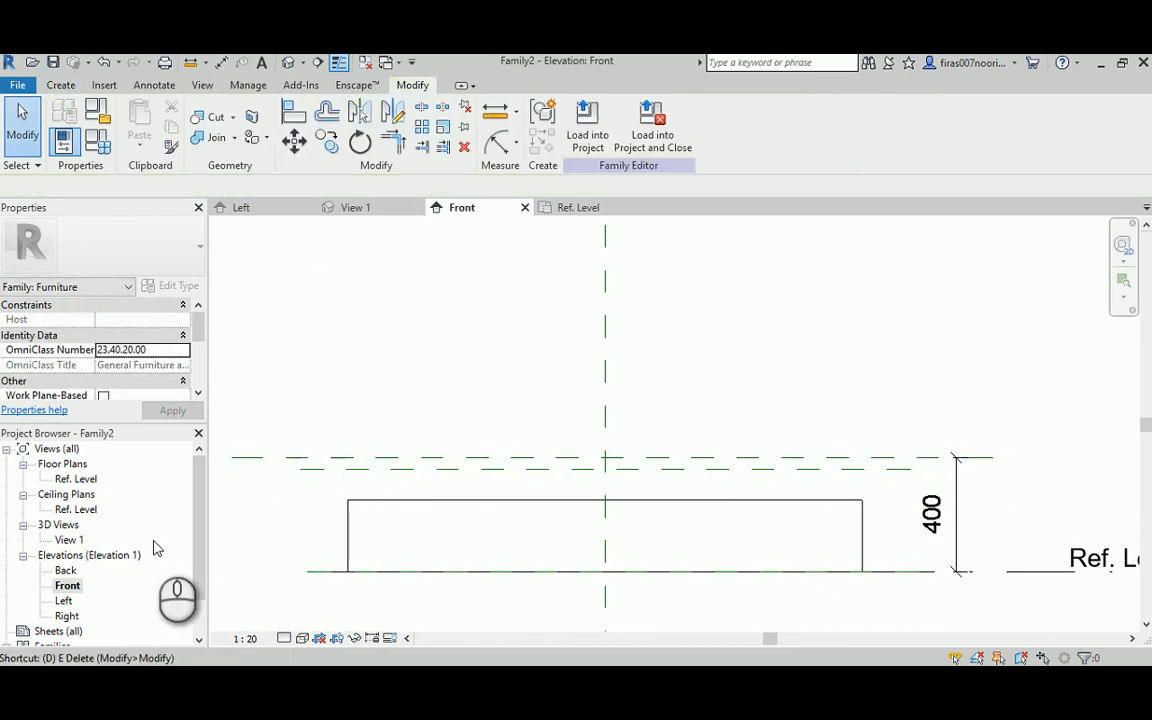
left_click(350, 470)
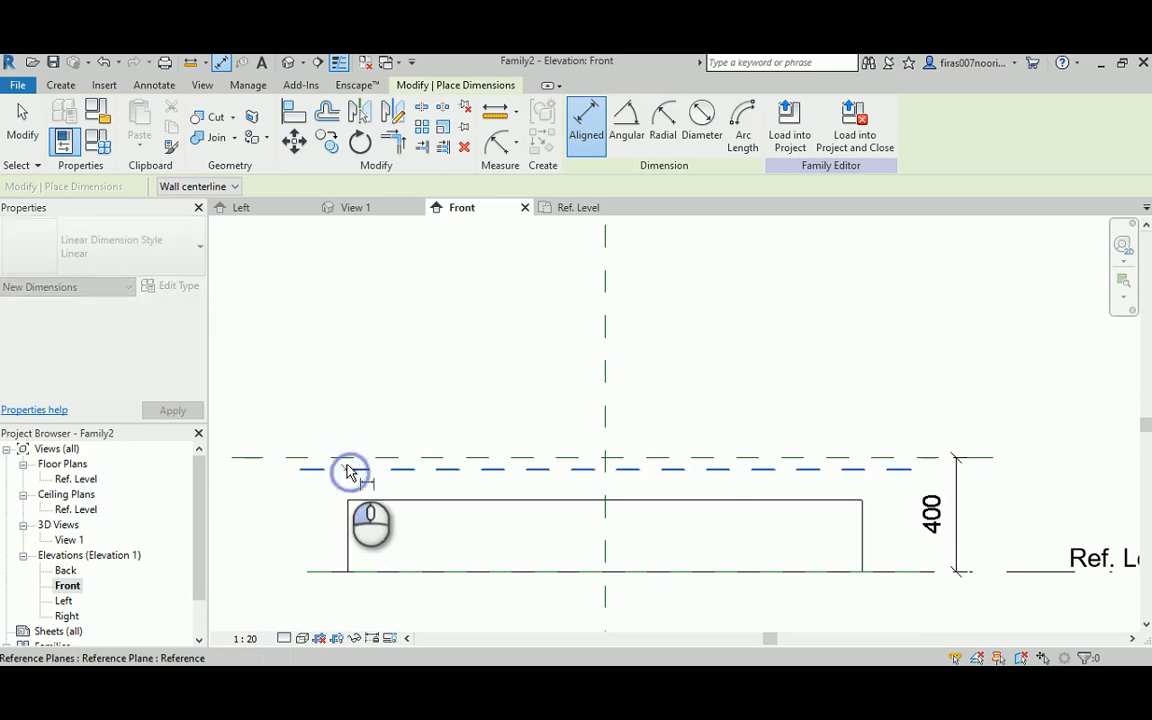
left_click(350, 456)
left_click(328, 397)
key("Escape")
key("Escape")
Set the spacing of the lower horizontal reference plane from the upper one to 25 mm.
scroll(365, 475, "up", 5)
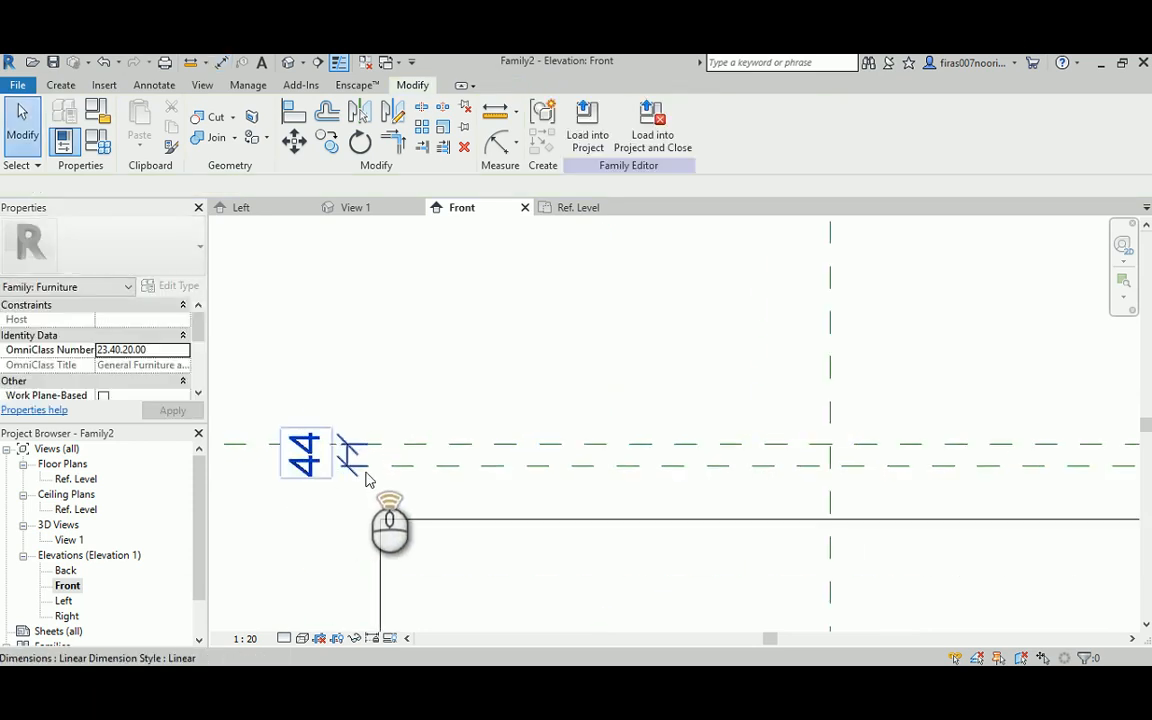
left_click(452, 463)
left_click(291, 446)
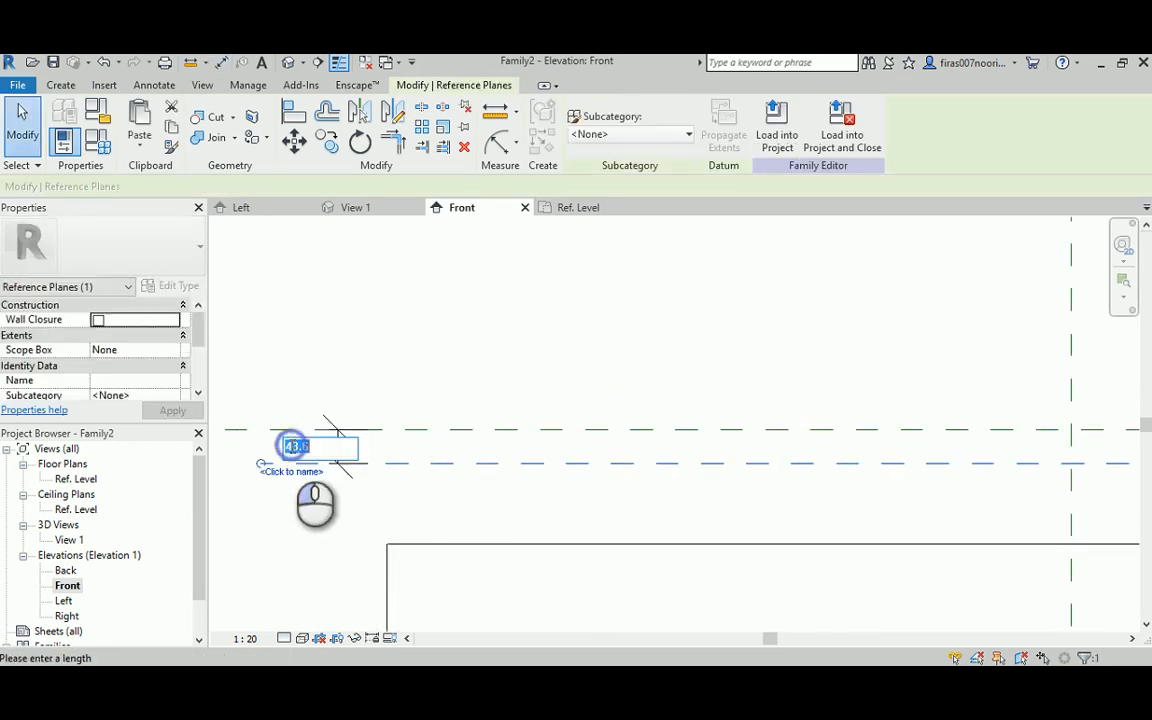
key("Return")
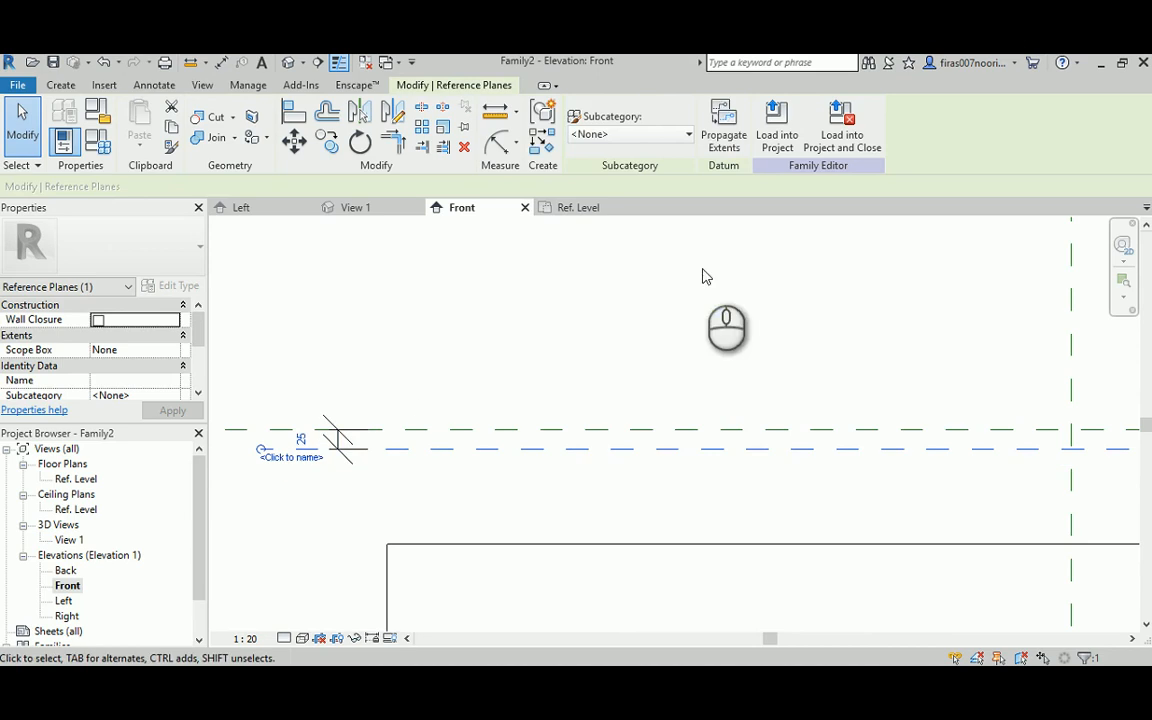
left_click(702, 267)
Stretch the extrusion's top face to the upper reference plane and lock it there, and move its bottom face to the lower plane.
scroll(540, 525, "down", 5)
left_click(540, 515)
middle_click_drag(764, 537, 612, 532)
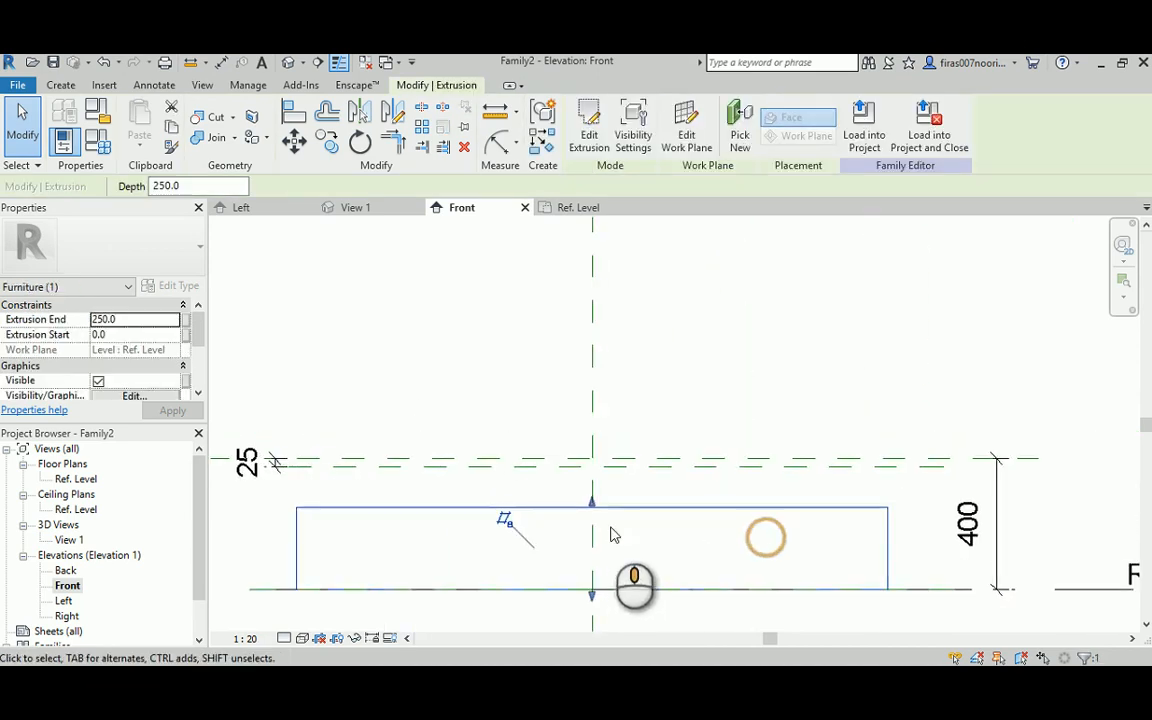
left_click_drag(593, 505, 626, 461)
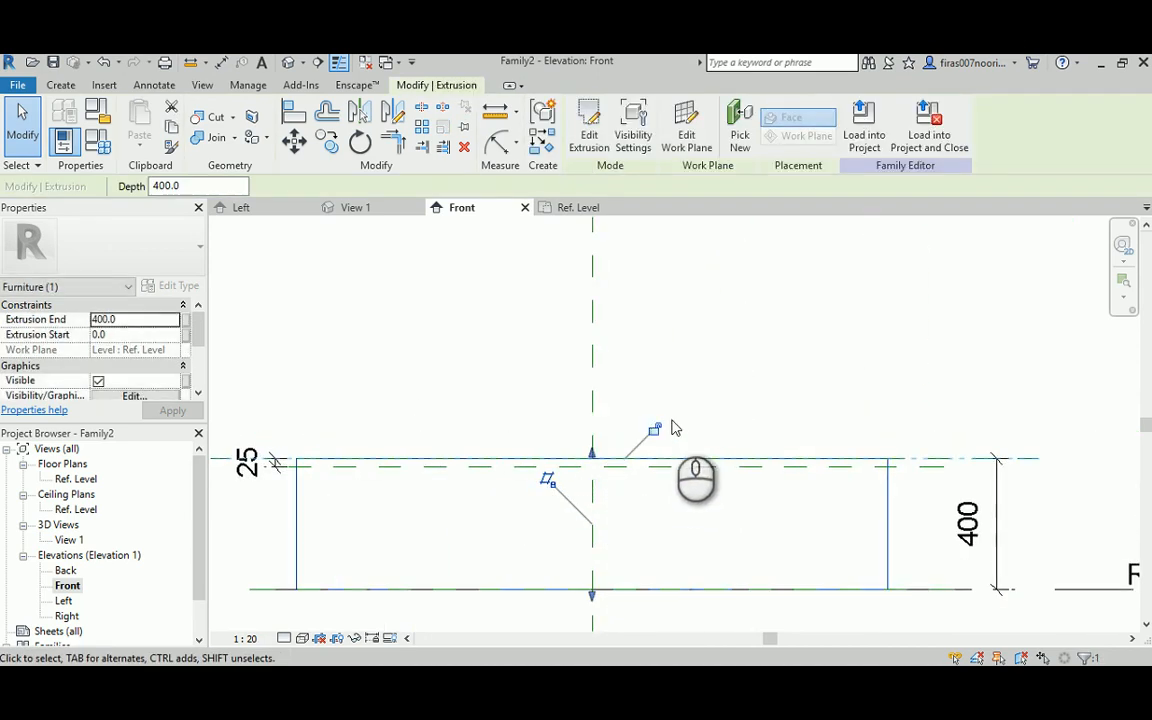
left_click(653, 428)
left_click_drag(593, 598, 622, 467)
left_click(491, 368)
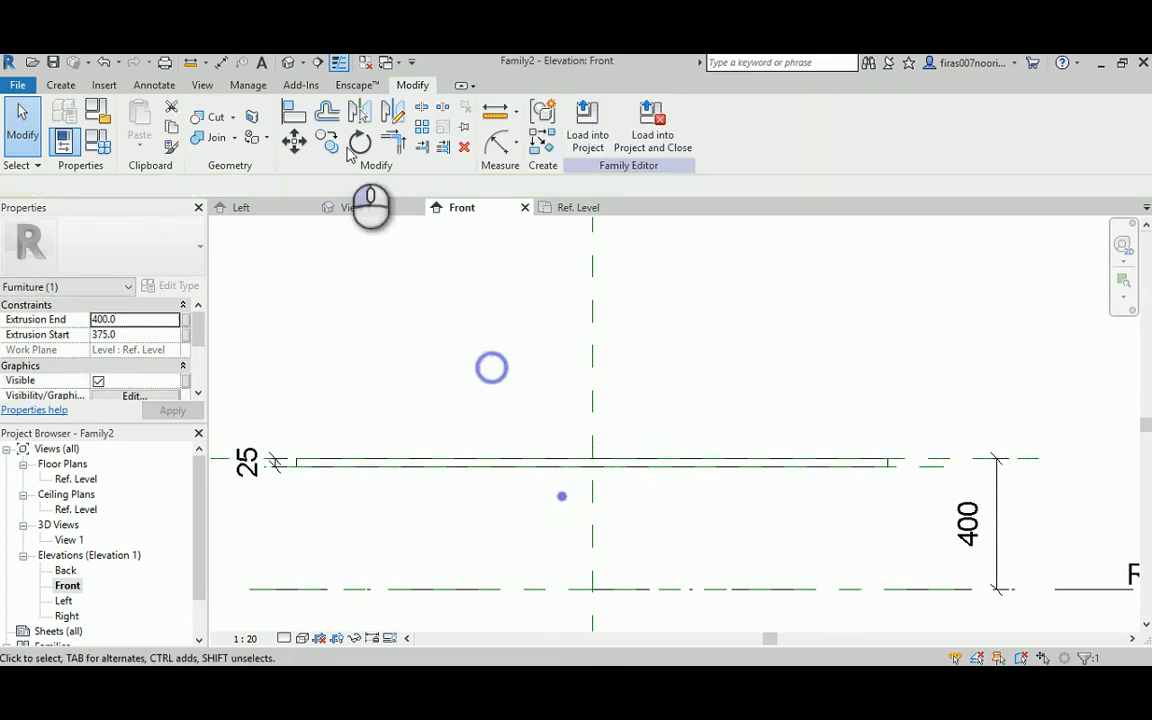
In the default 3D view, assign the Glass material to the elliptical table top.
left_click(288, 62)
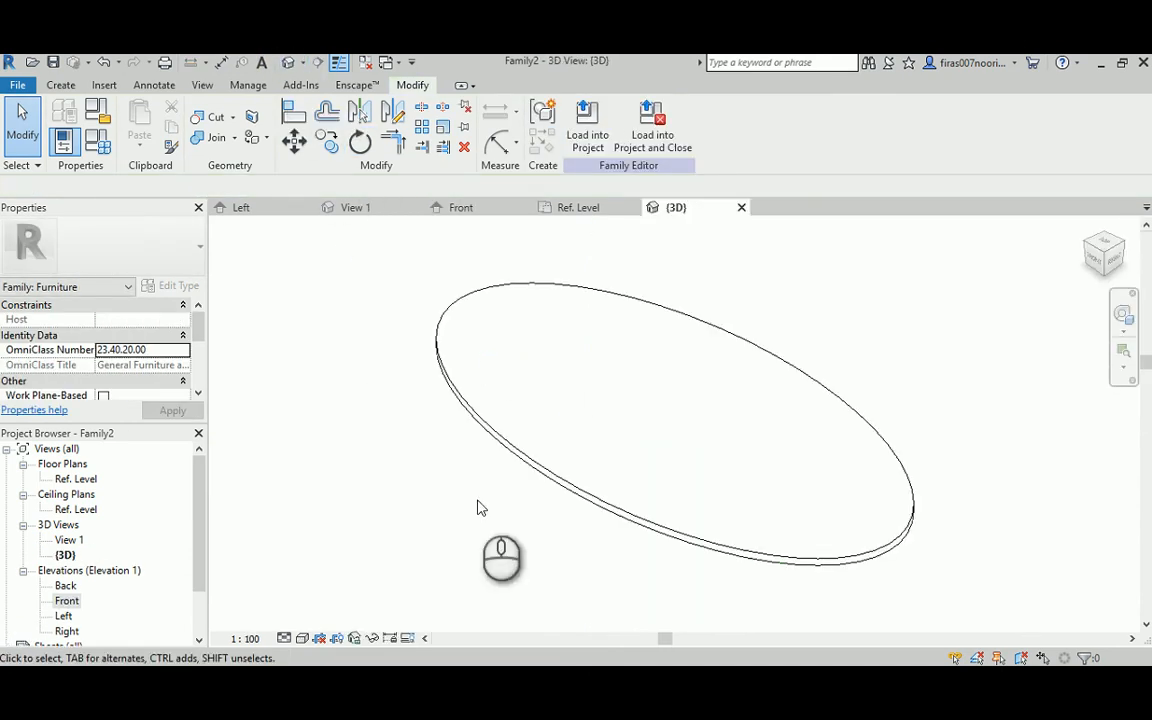
left_click(548, 481)
middle_click_drag(420, 595, 625, 571, "shift")
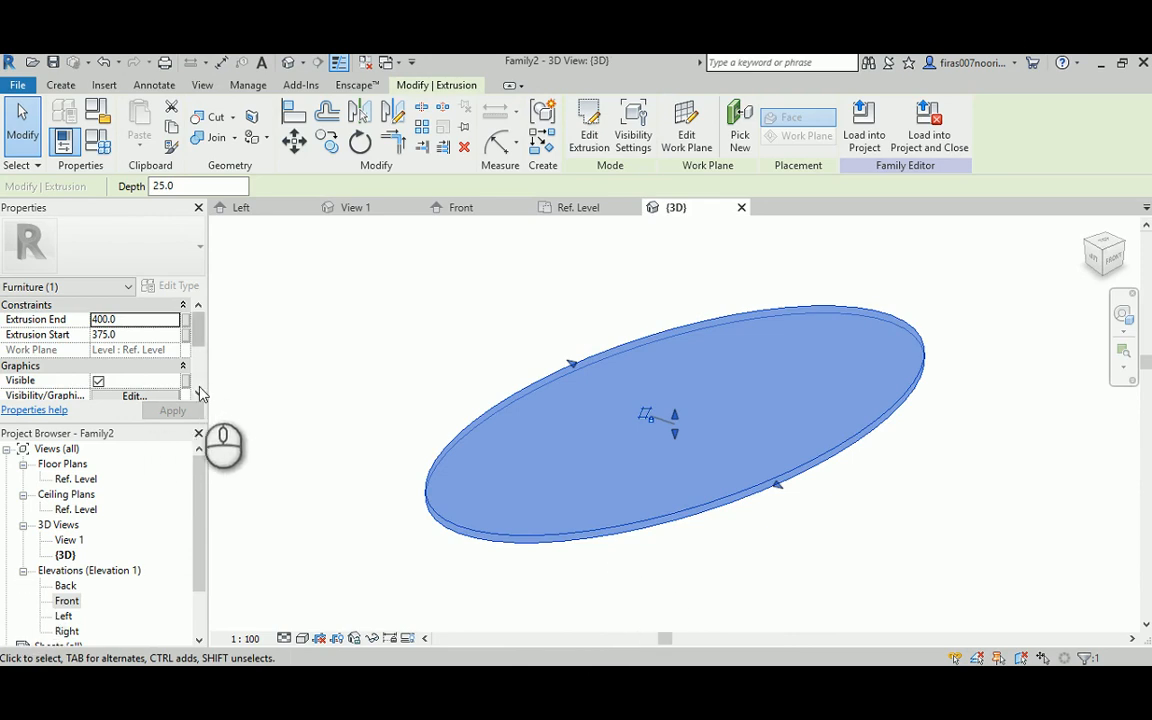
scroll(178, 390, "down", 4)
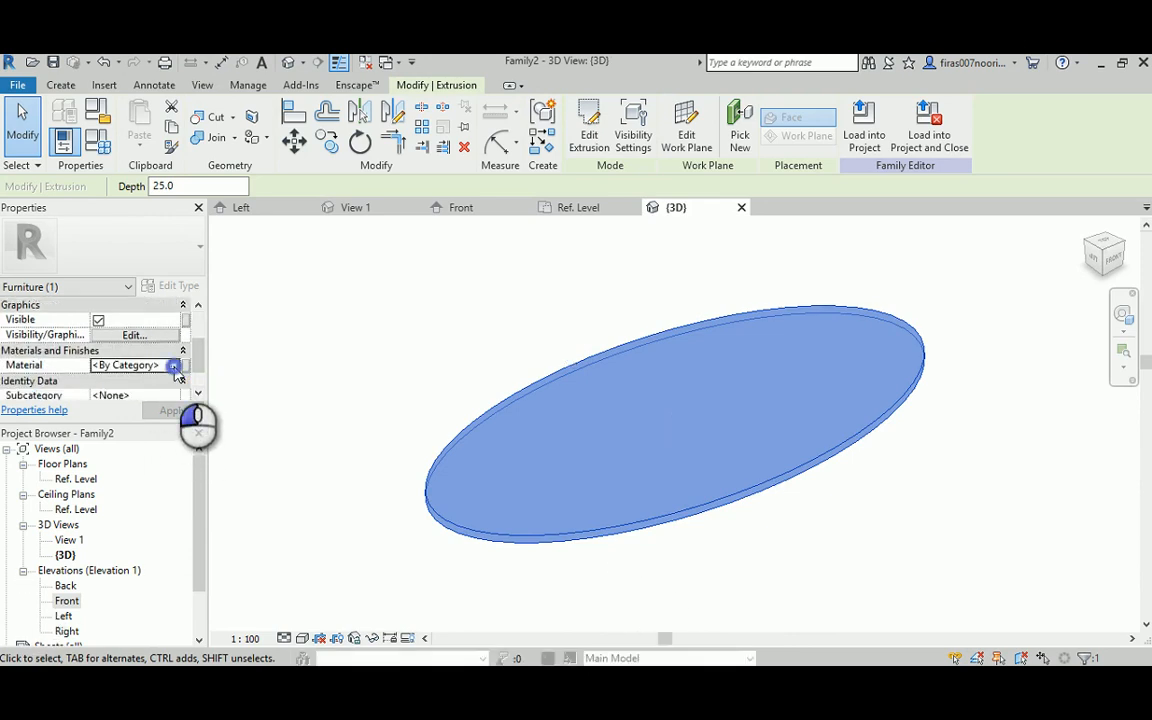
left_click(174, 366)
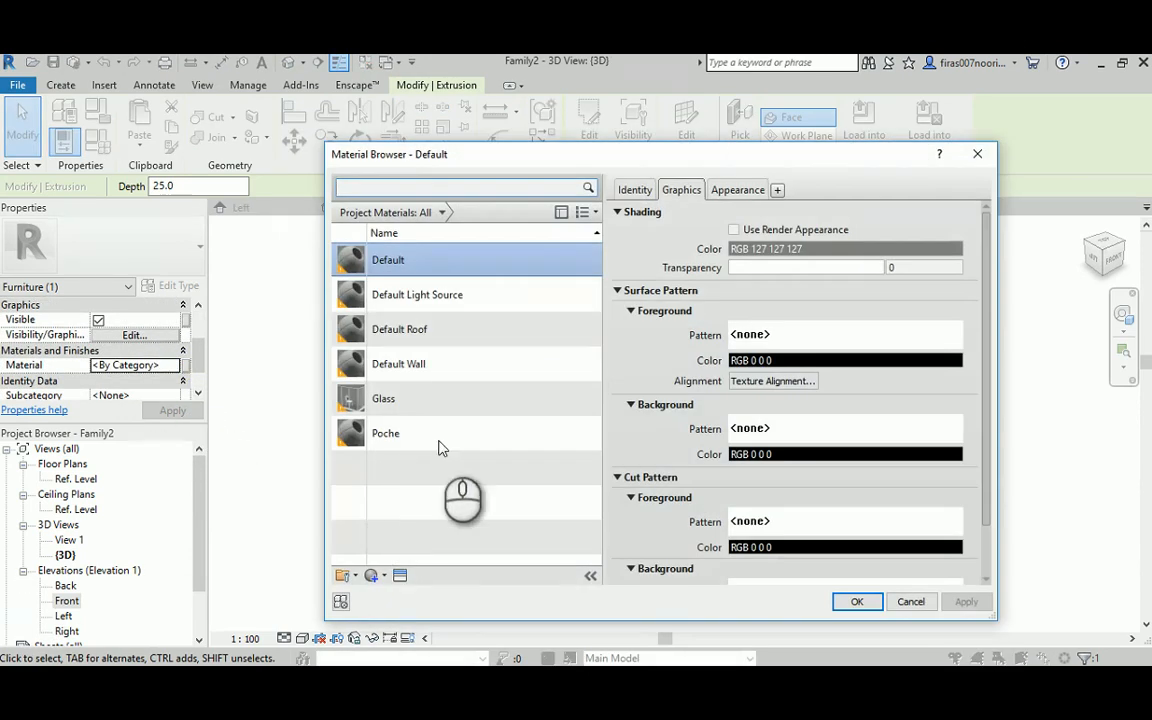
left_click(420, 397)
left_click(857, 602)
left_click(640, 554)
middle_click_drag(773, 603, 768, 594)
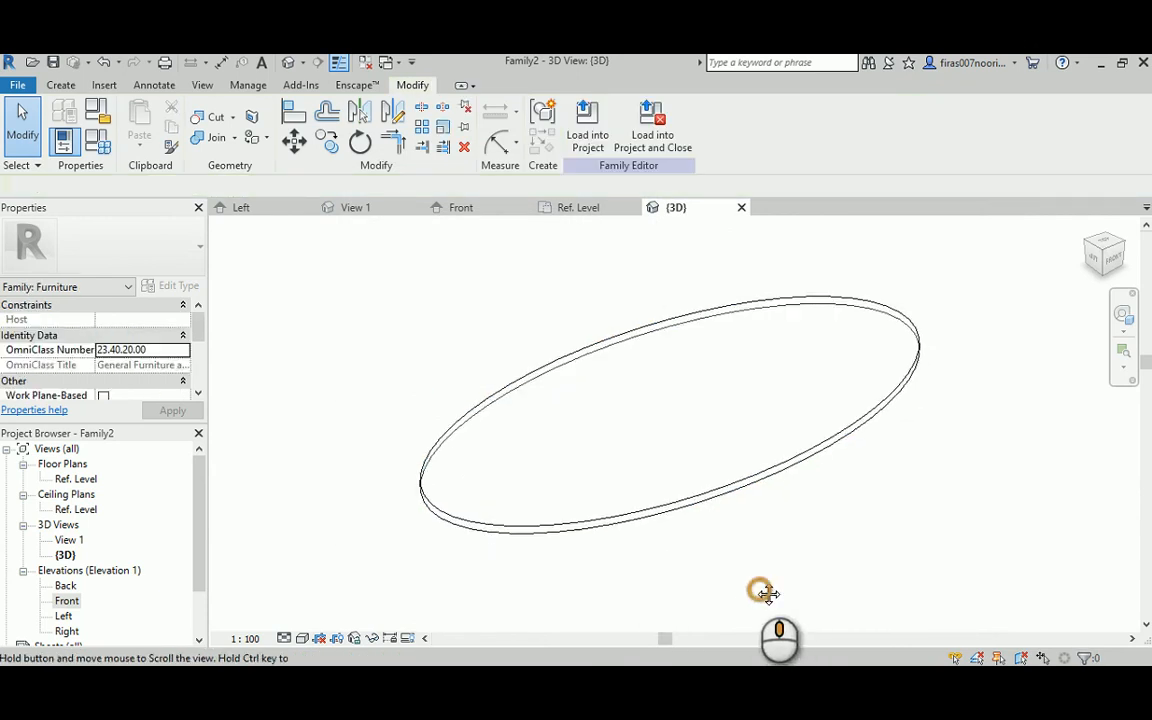
Change the 3D view's visual style to Shaded.
left_click(301, 638)
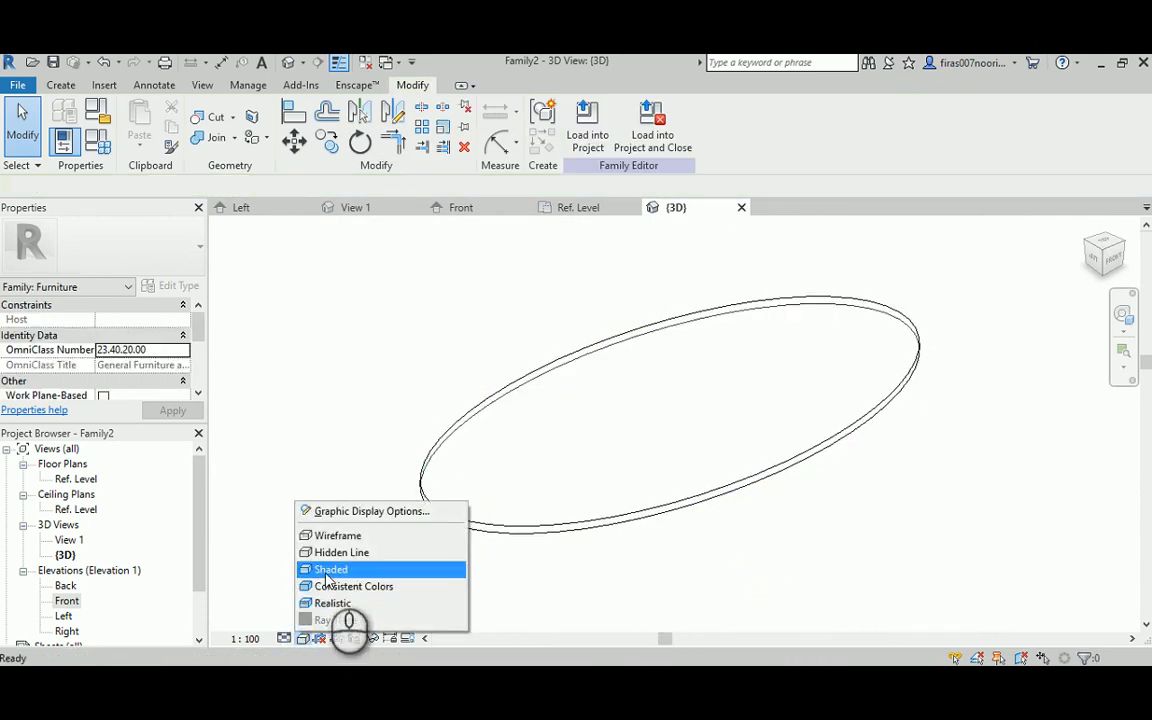
left_click(322, 568)
middle_click_drag(625, 377, 603, 354)
scroll(607, 347, "up", 1)
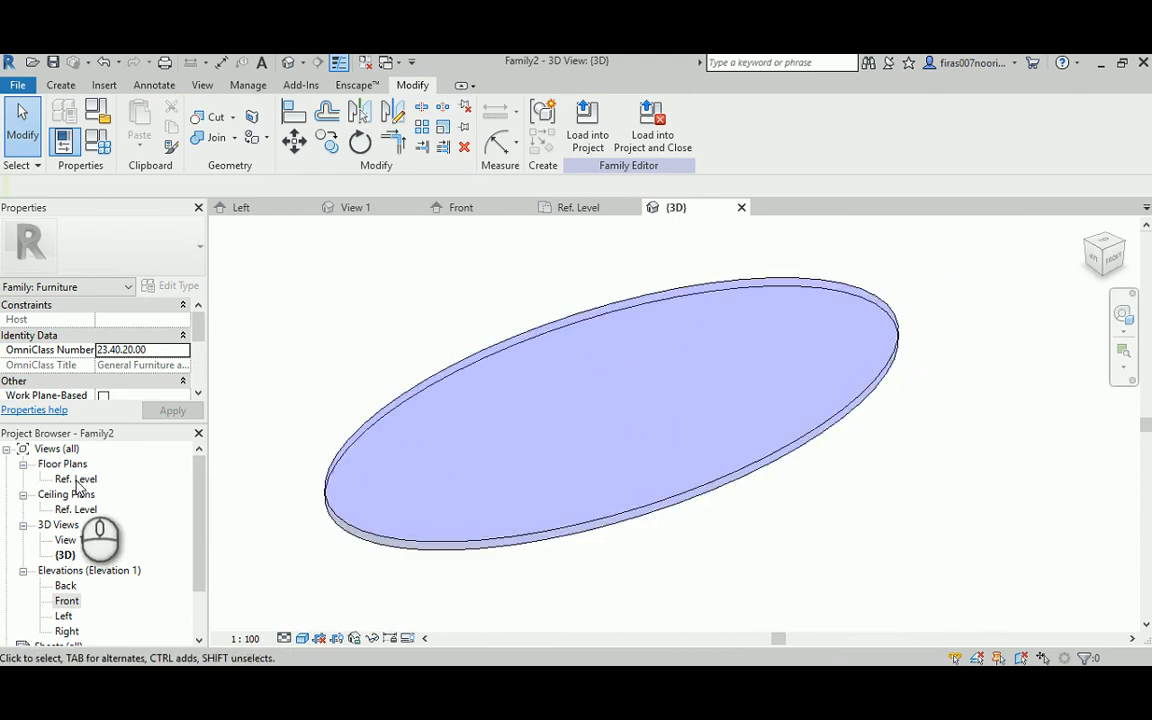
In the Front elevation, draw two vertical reference planes about 145 mm and 266 mm inward from the table top's left edge.
double_click(66, 601)
middle_click_drag(501, 498, 533, 462)
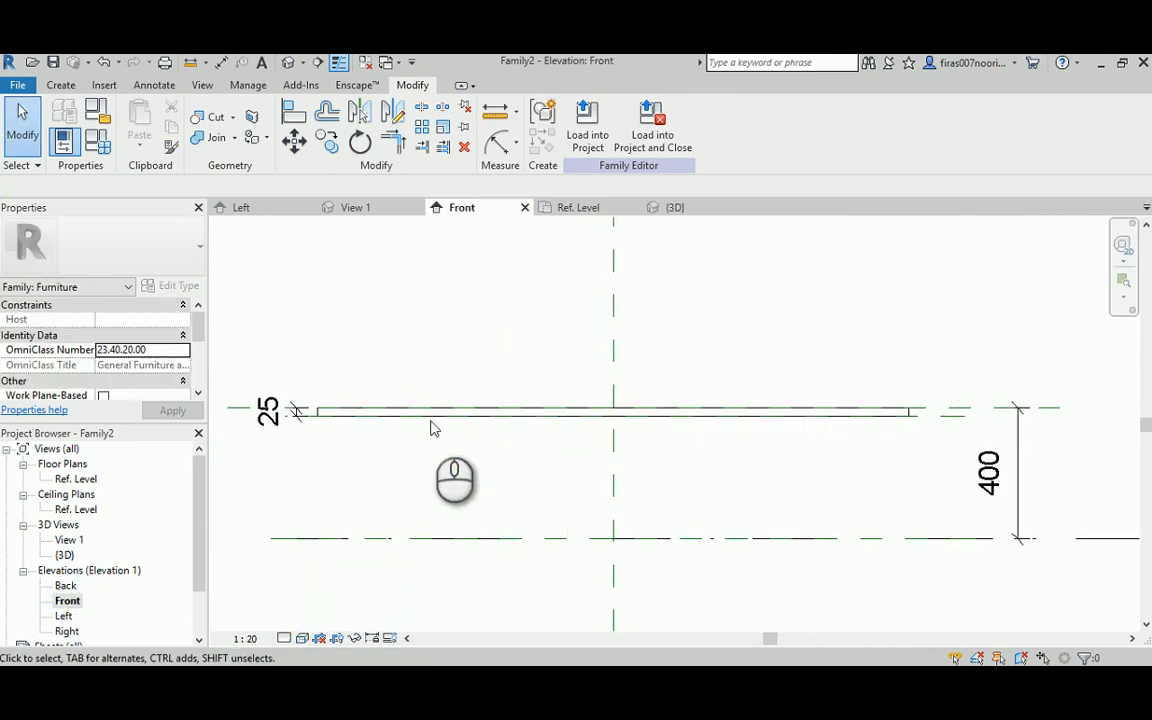
left_click(61, 85)
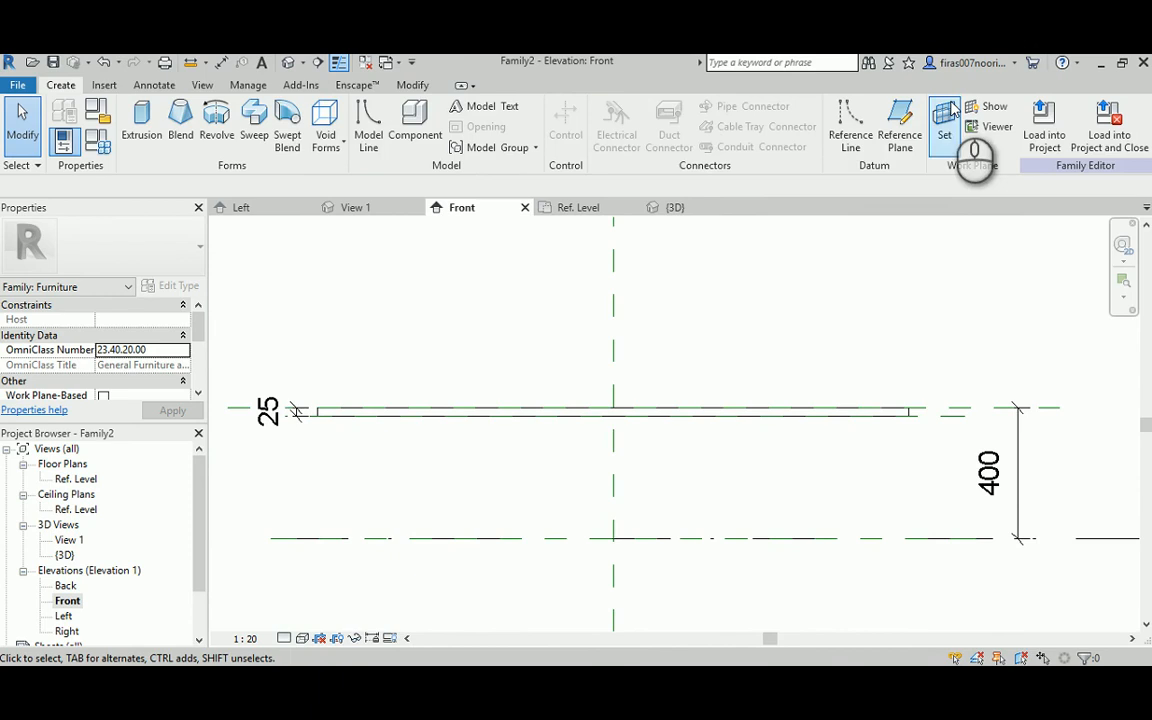
left_click(898, 120)
left_click(364, 349)
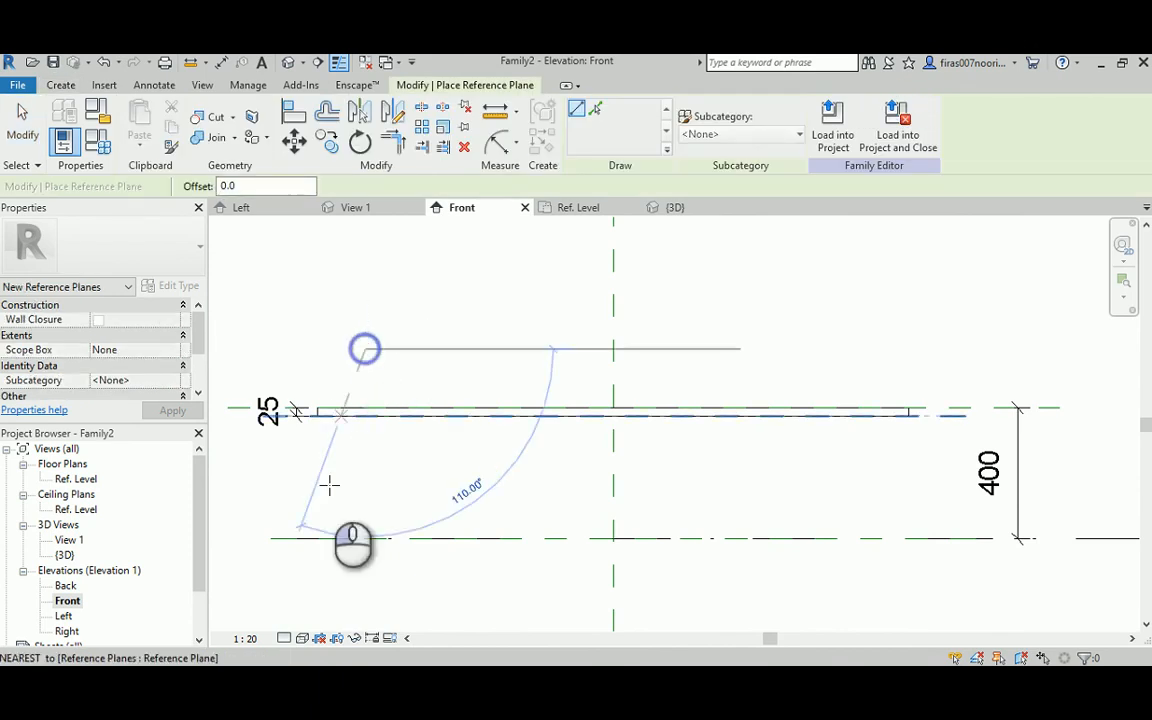
left_click(365, 600)
left_click(404, 311)
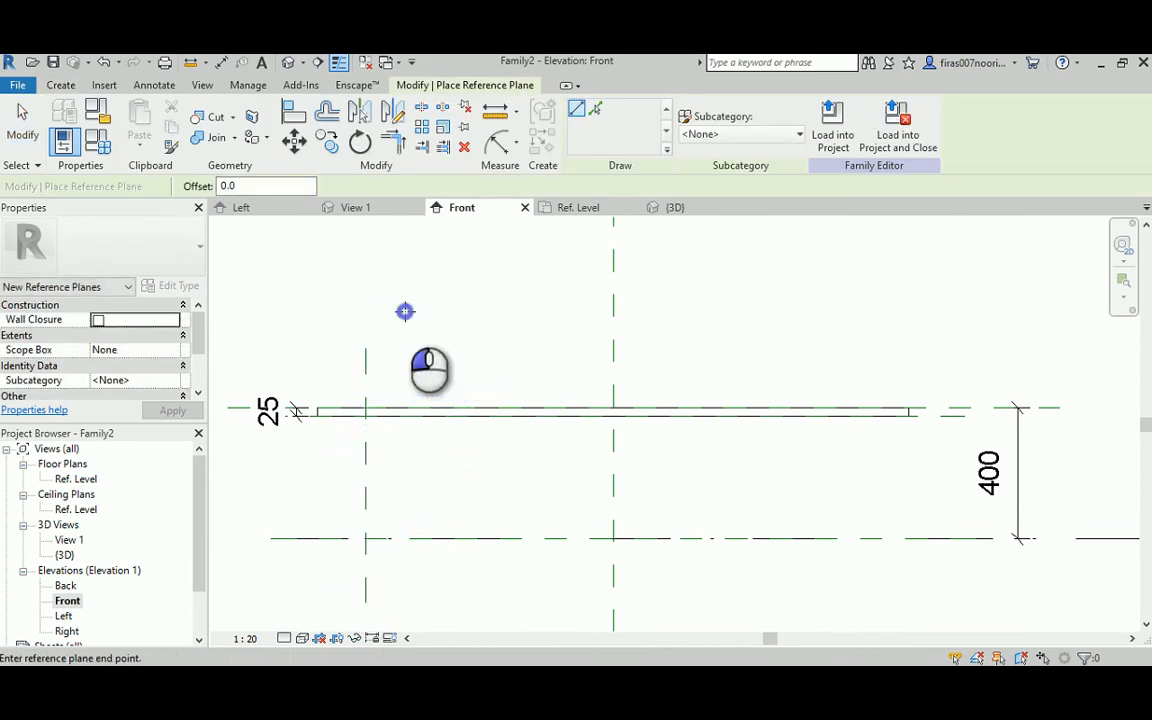
left_click(406, 615)
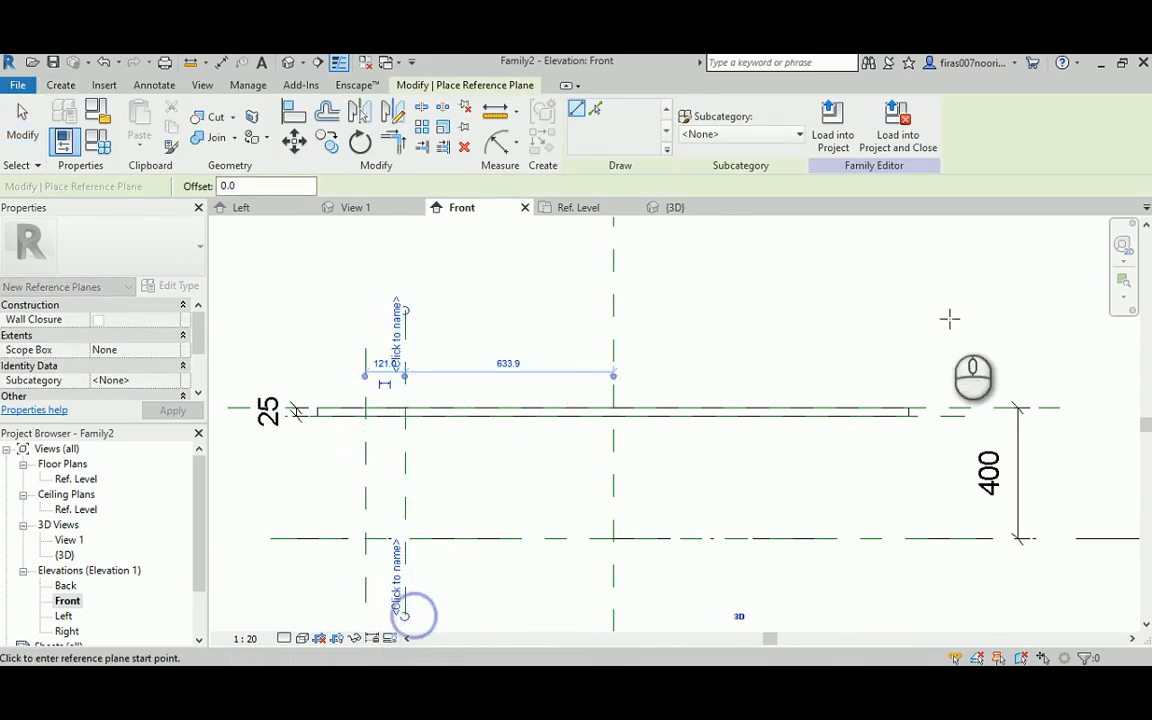
Draw two more vertical reference planes through the table top near its right end, mirroring the left pair approximately.
left_click(864, 311)
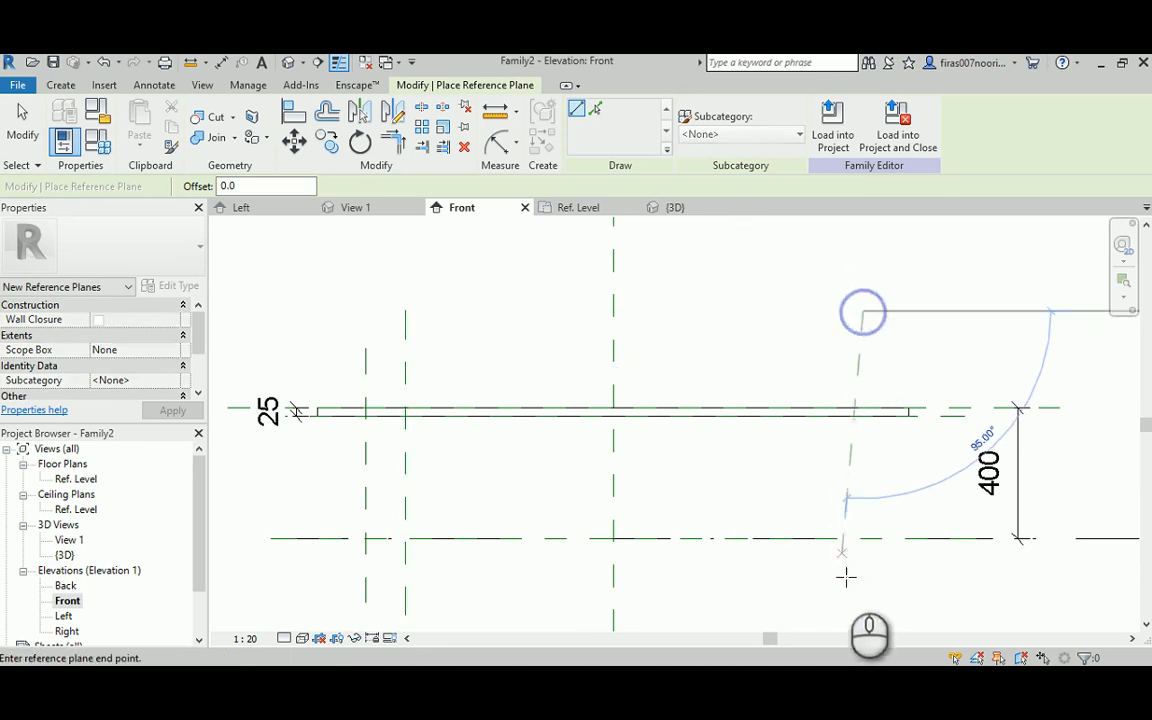
left_click(855, 597)
left_click(825, 340)
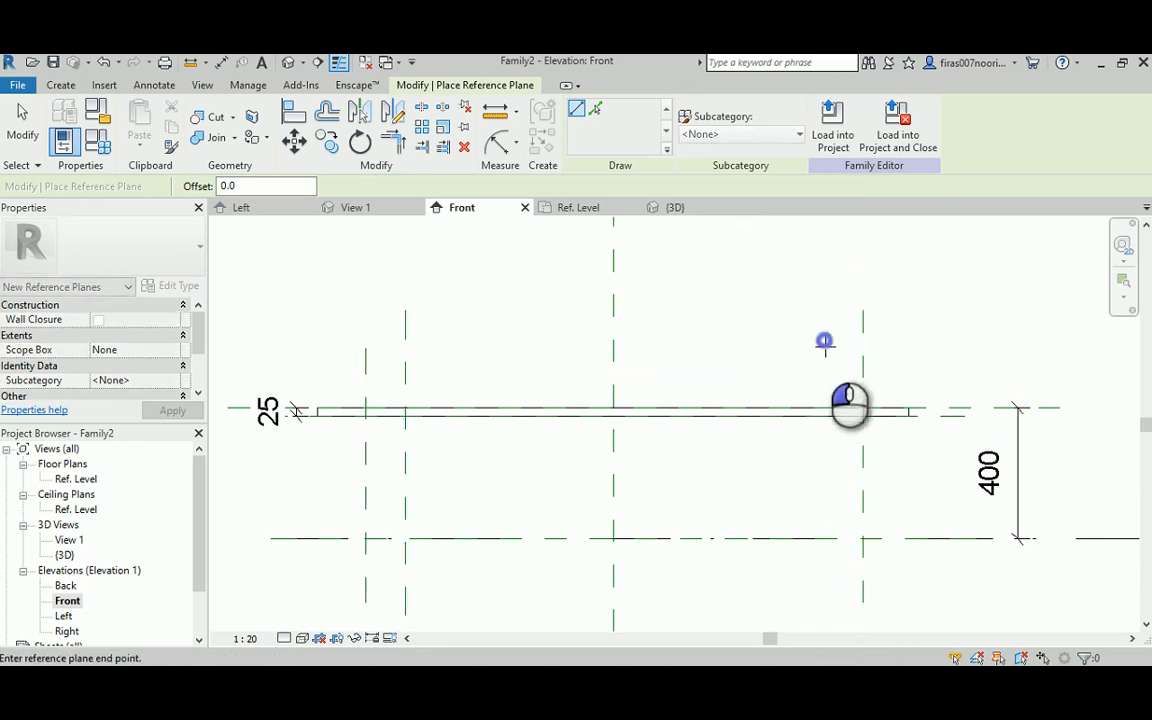
left_click(816, 618)
middle_click_drag(413, 346, 481, 350)
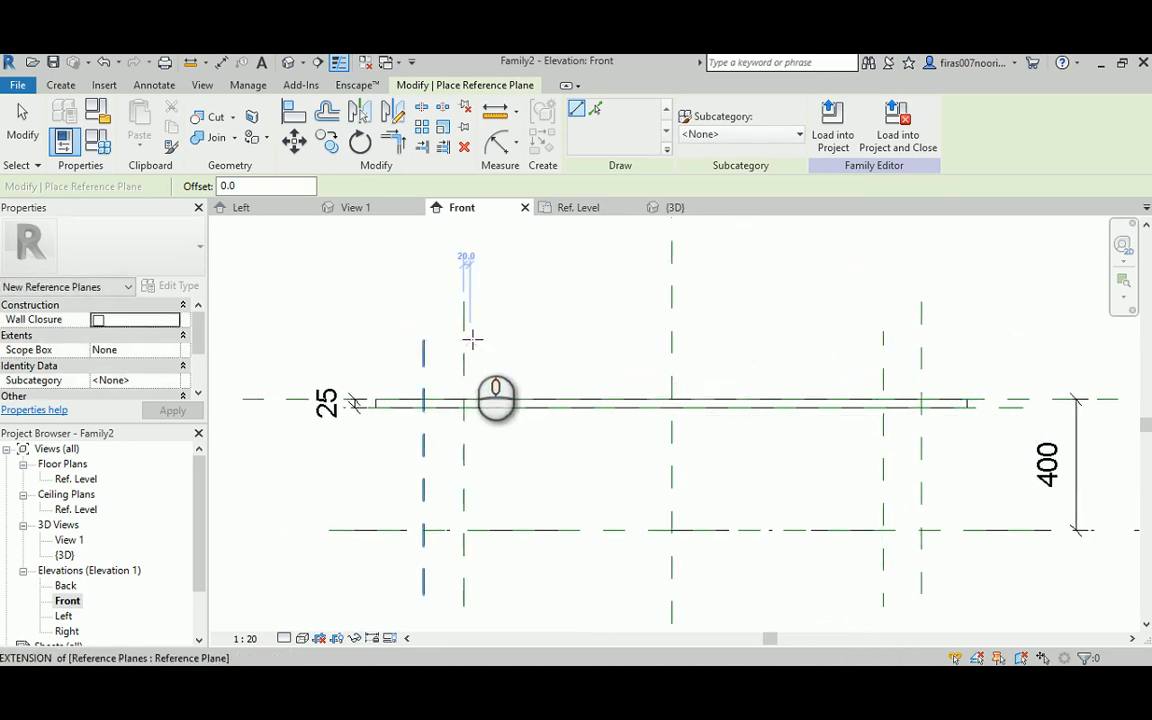
Add aligned dimensions from the table top's left edge to each of the two left vertical reference planes.
key("Escape")
left_click(418, 352)
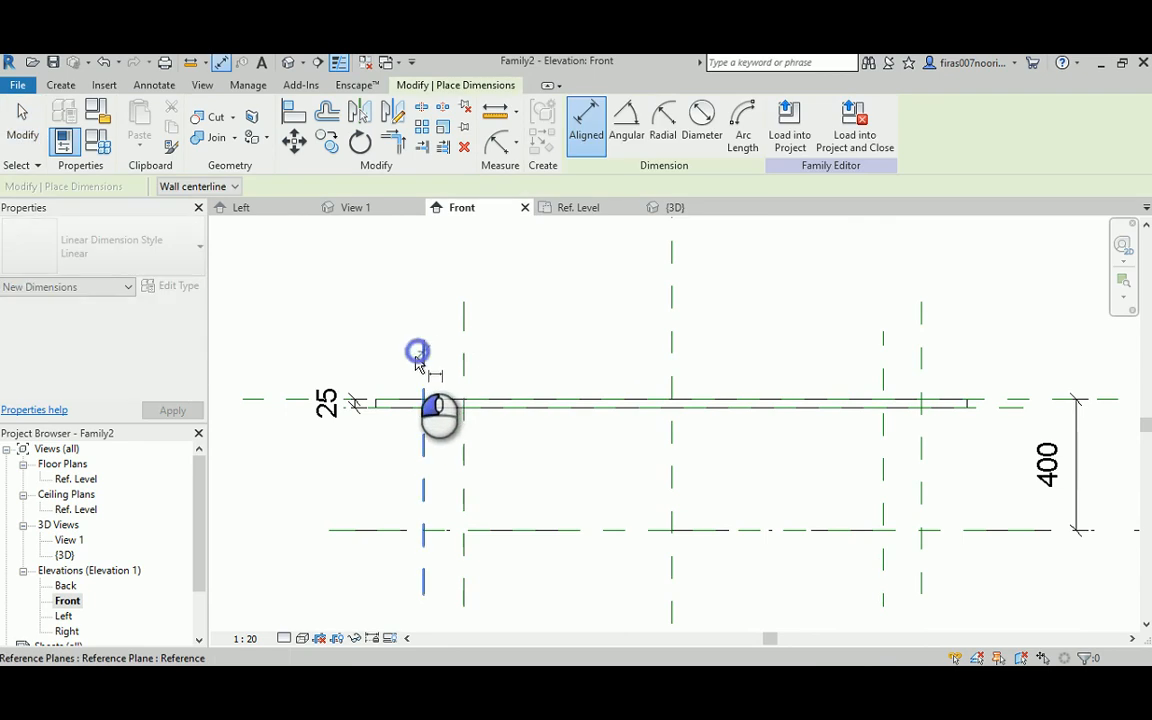
left_click(377, 399)
left_click(376, 340)
left_click(464, 440)
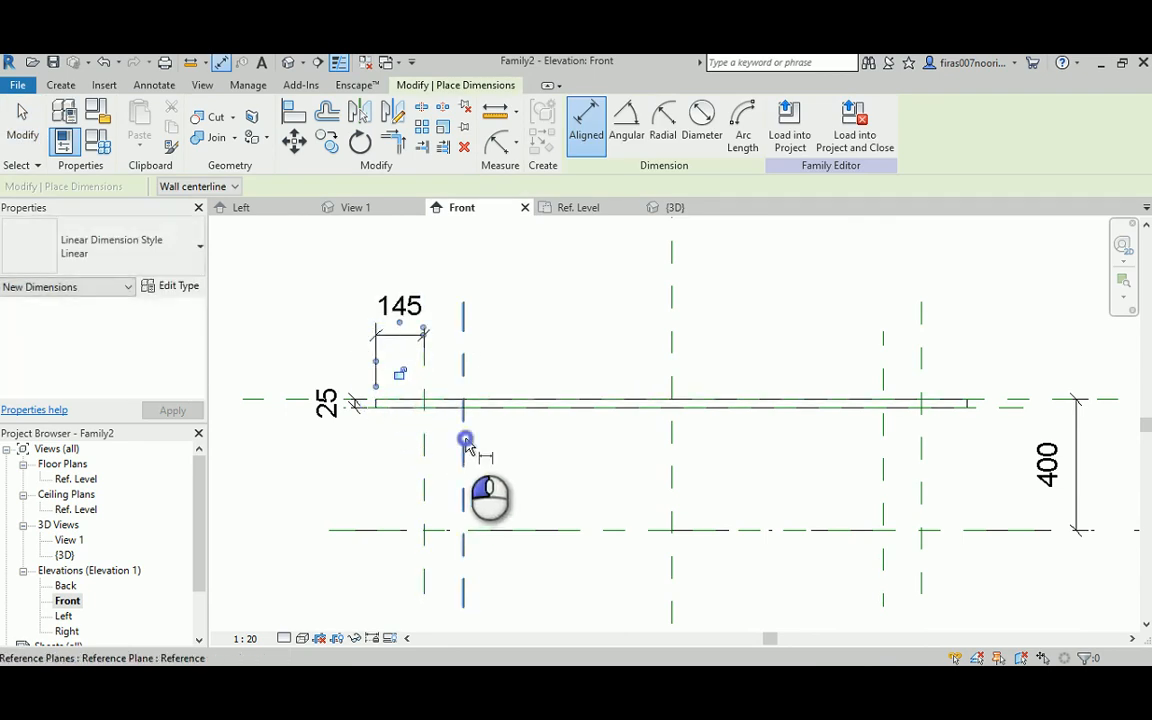
left_click(375, 401)
left_click(425, 258)
key("Escape")
key("Escape")
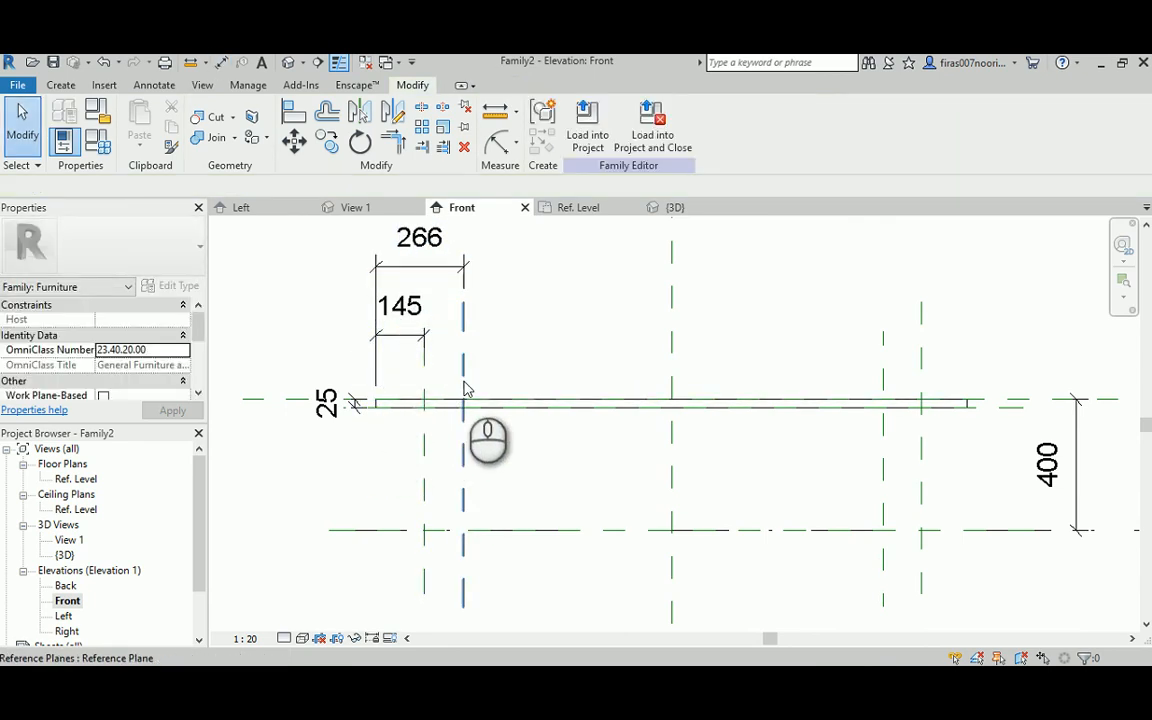
Set the outer left vertical reference plane 200 mm from the table top's left edge.
left_click(425, 368)
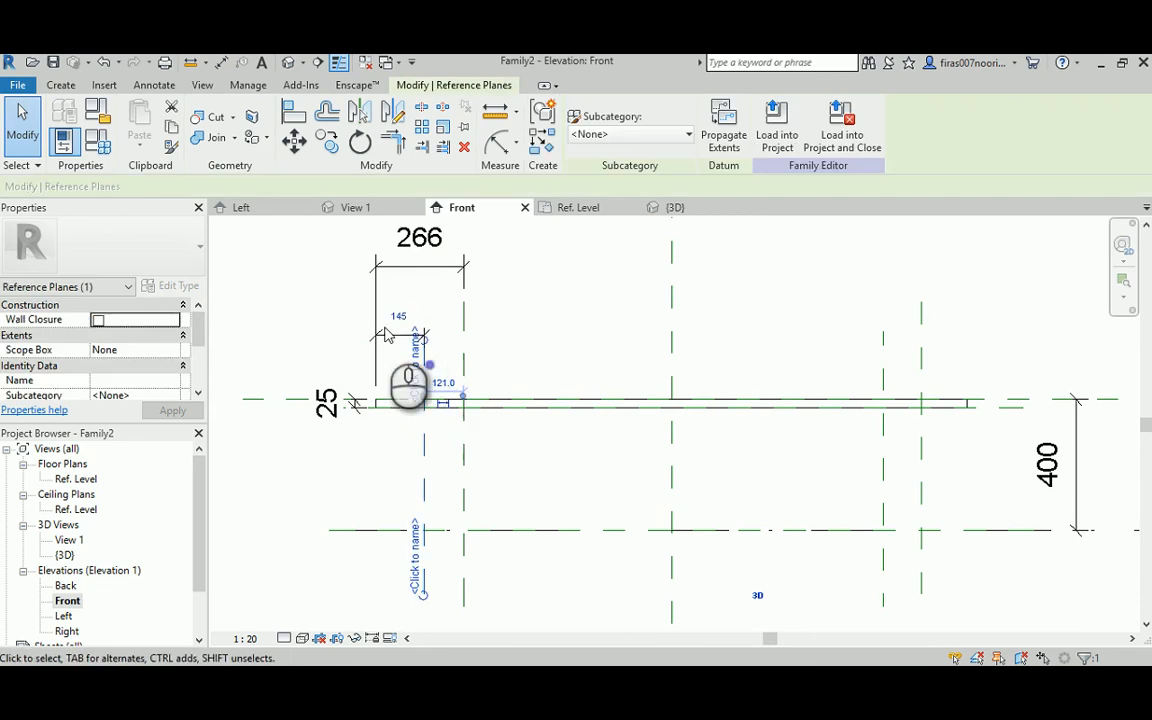
left_click(399, 316)
type("200")
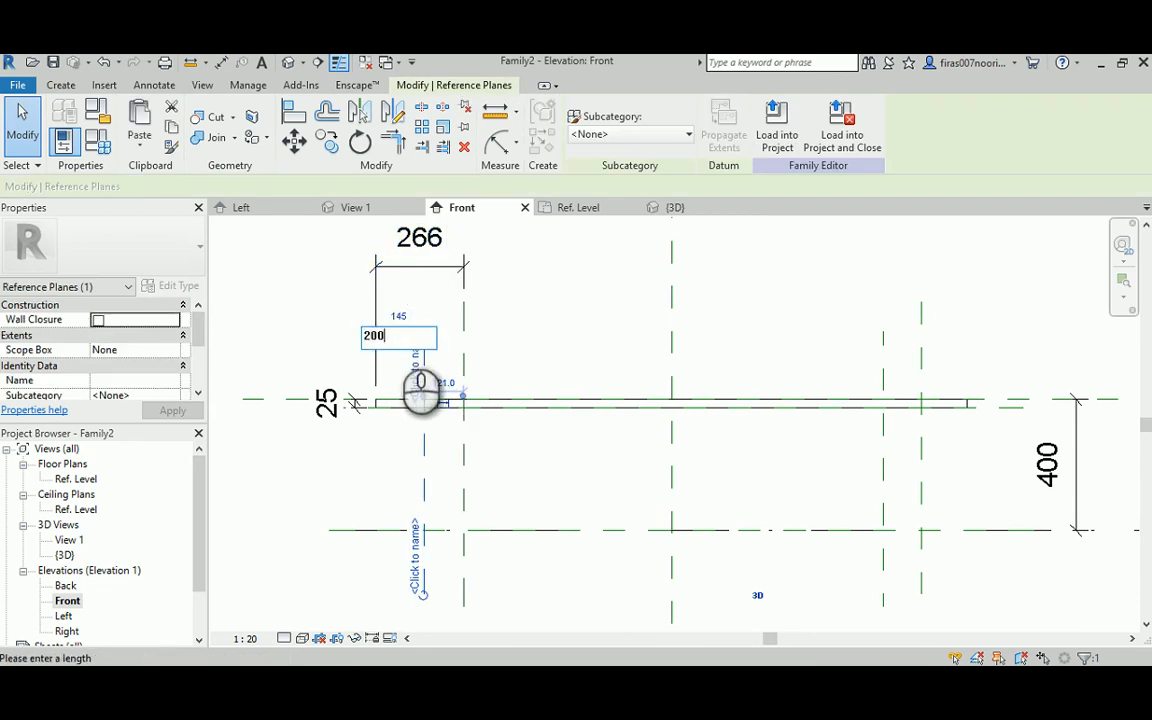
key("Return")
left_click(492, 280)
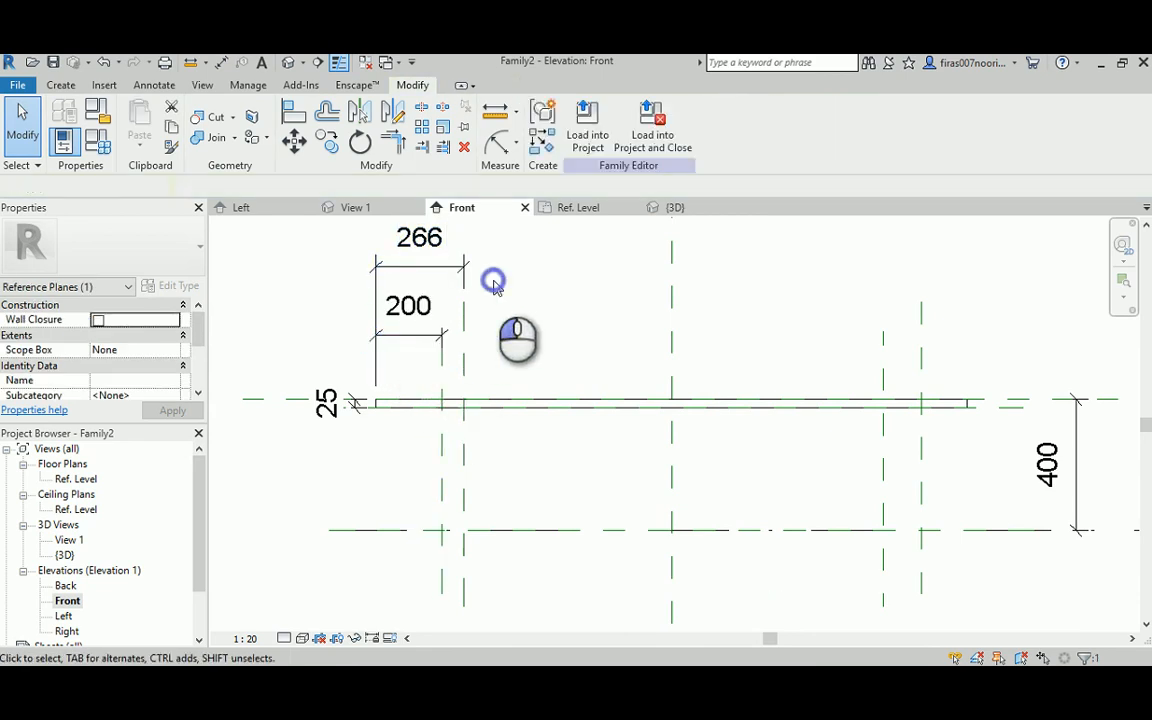
Set the inner left vertical reference plane 300 mm from the table top's left edge.
left_click(463, 311)
left_click(424, 253)
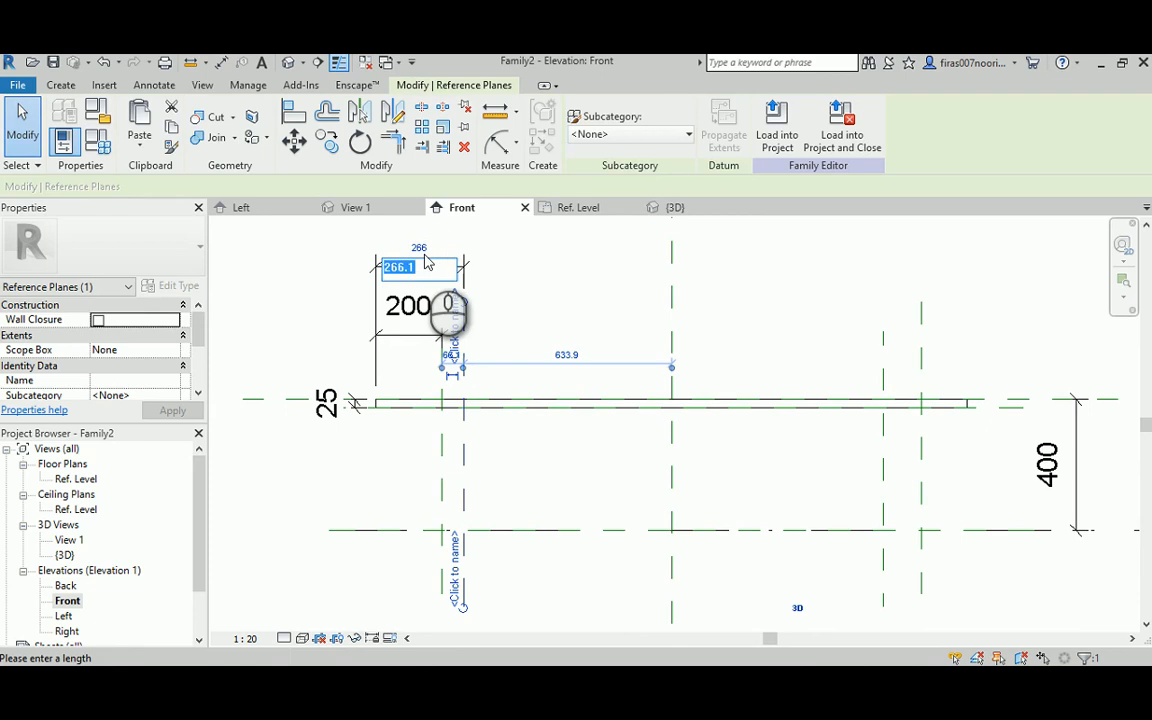
type("300")
key("Return")
left_click(558, 247)
Add an aligned dimension between the inner right vertical reference plane and the table top's right edge.
middle_click_drag(688, 350, 521, 375)
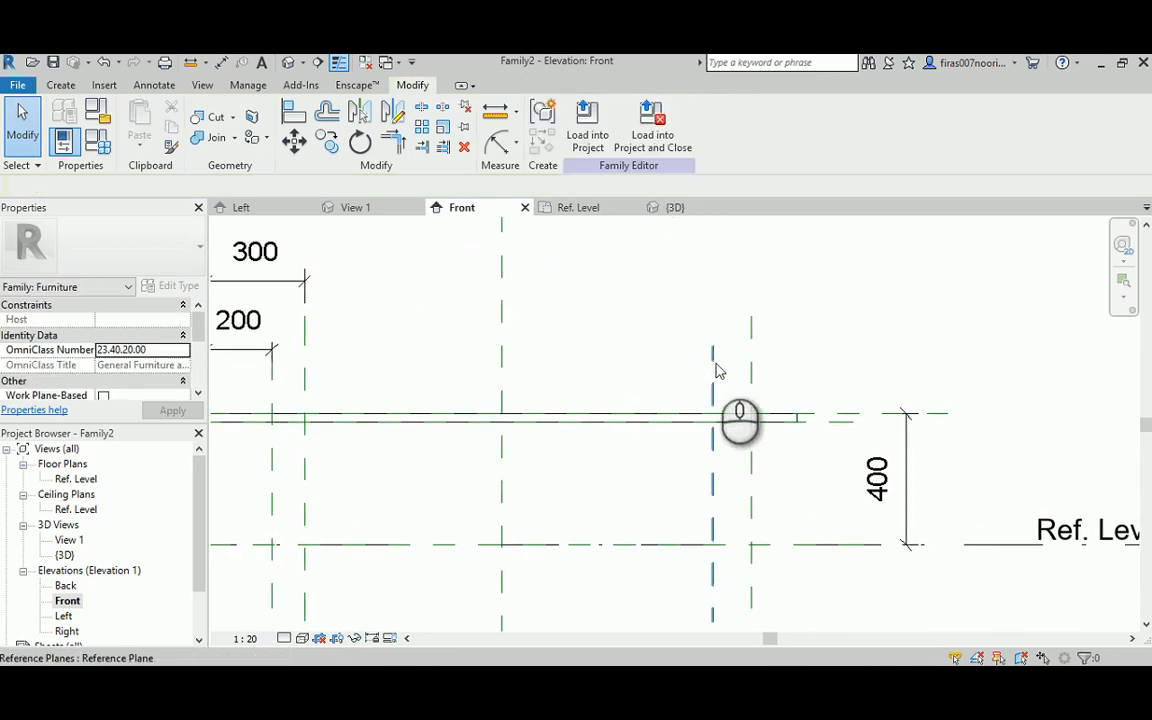
left_click(714, 392)
key("Escape")
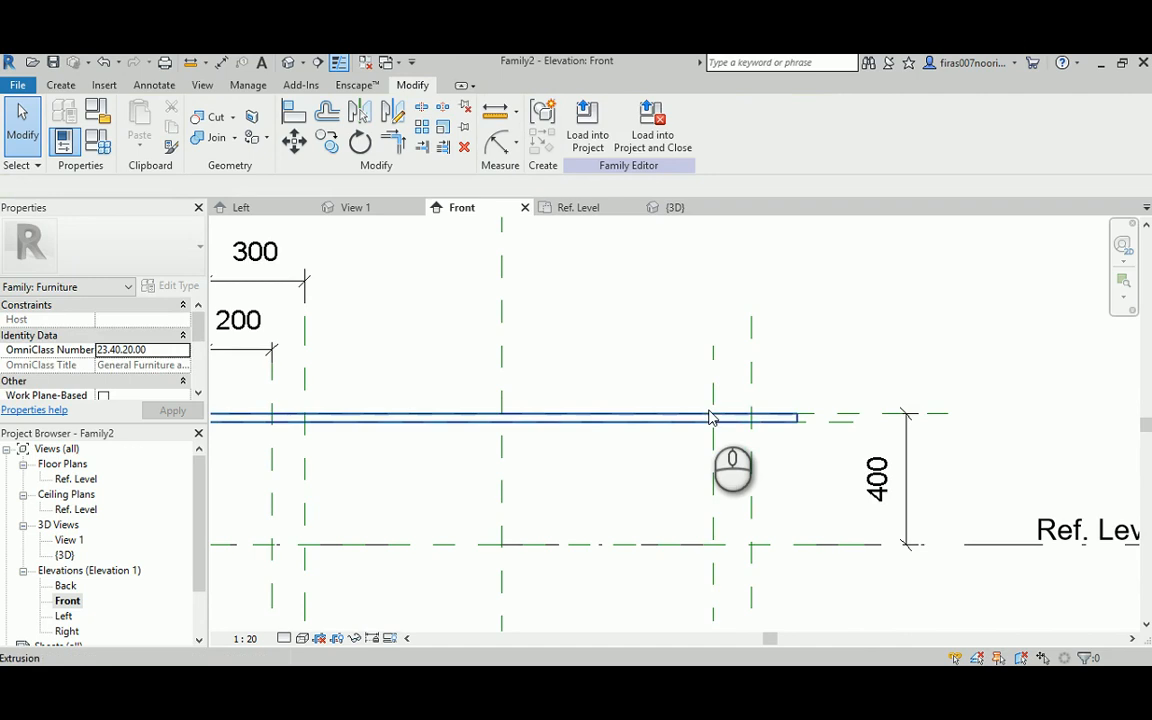
key("d")
key("i")
left_click(709, 373)
left_click(797, 411)
left_click(797, 313)
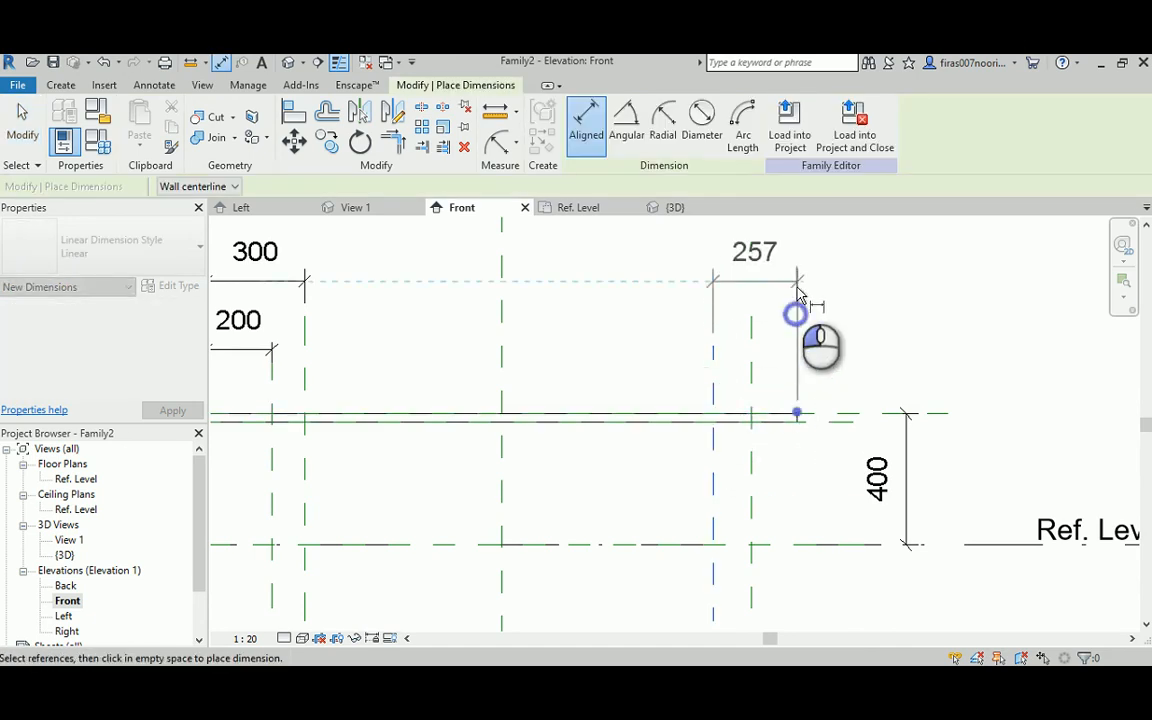
key("Escape")
key("Escape")
Set the inner right vertical reference plane 300 mm from the table top's right edge.
left_click(706, 393)
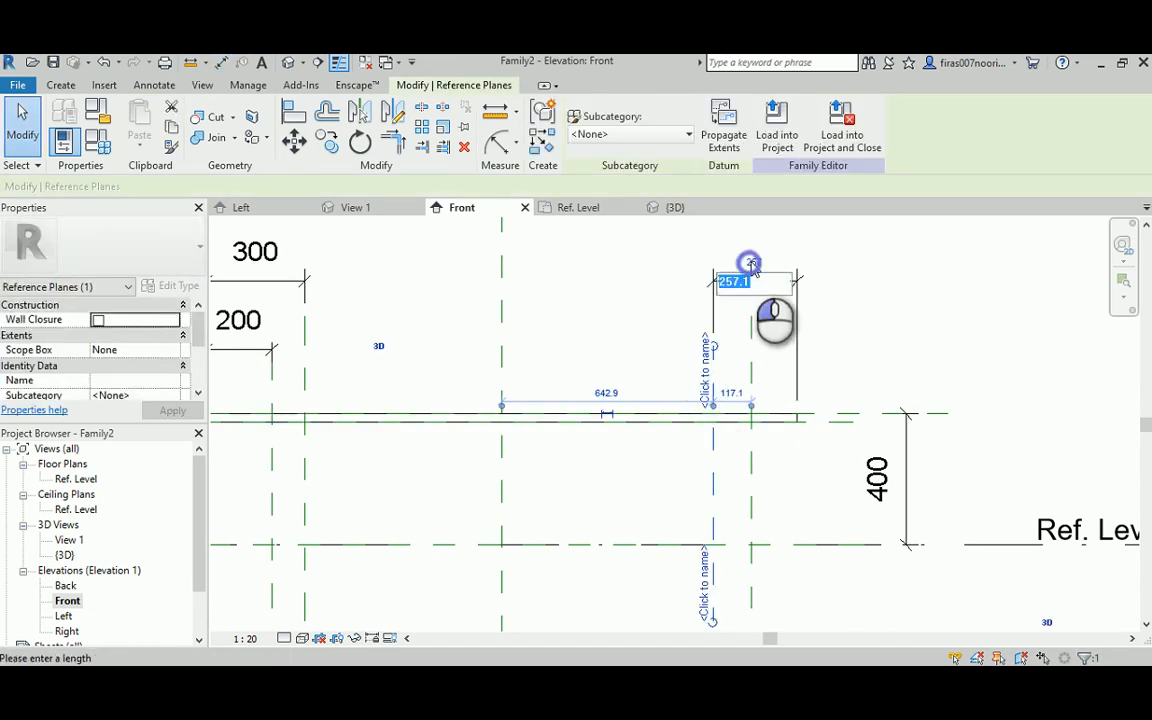
left_click(748, 279)
key("Return")
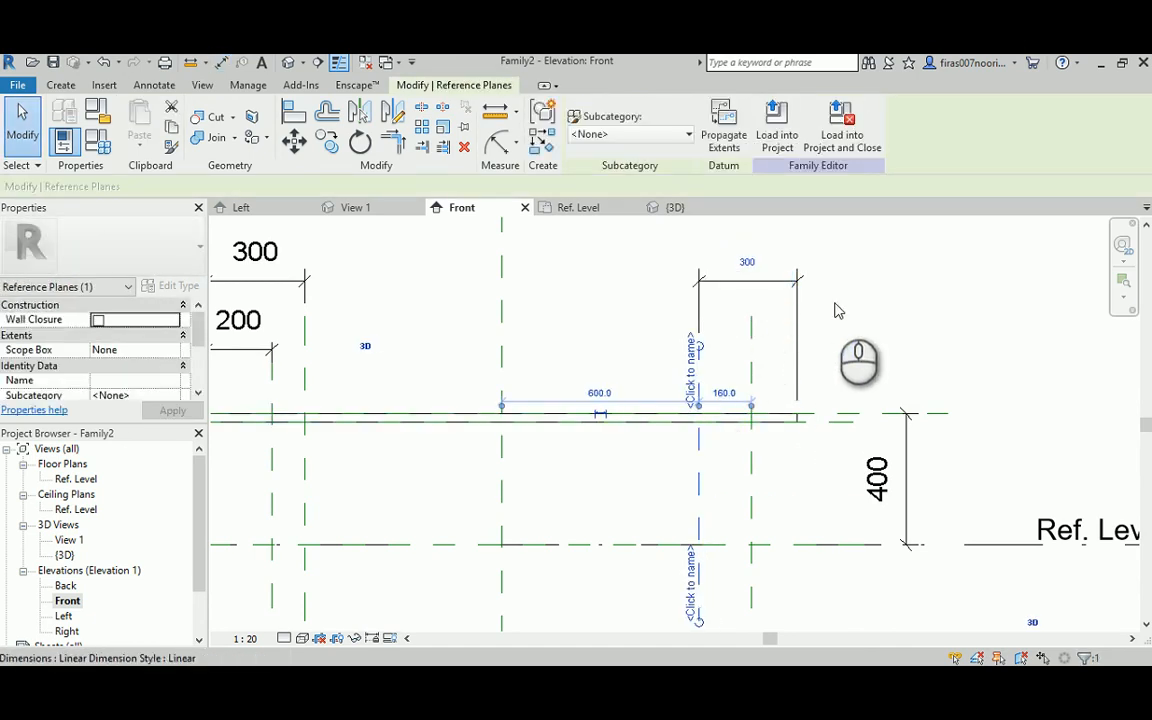
left_click(880, 305)
Add an aligned dimension between the outer right vertical reference plane and the table top's right edge.
key("d")
key("i")
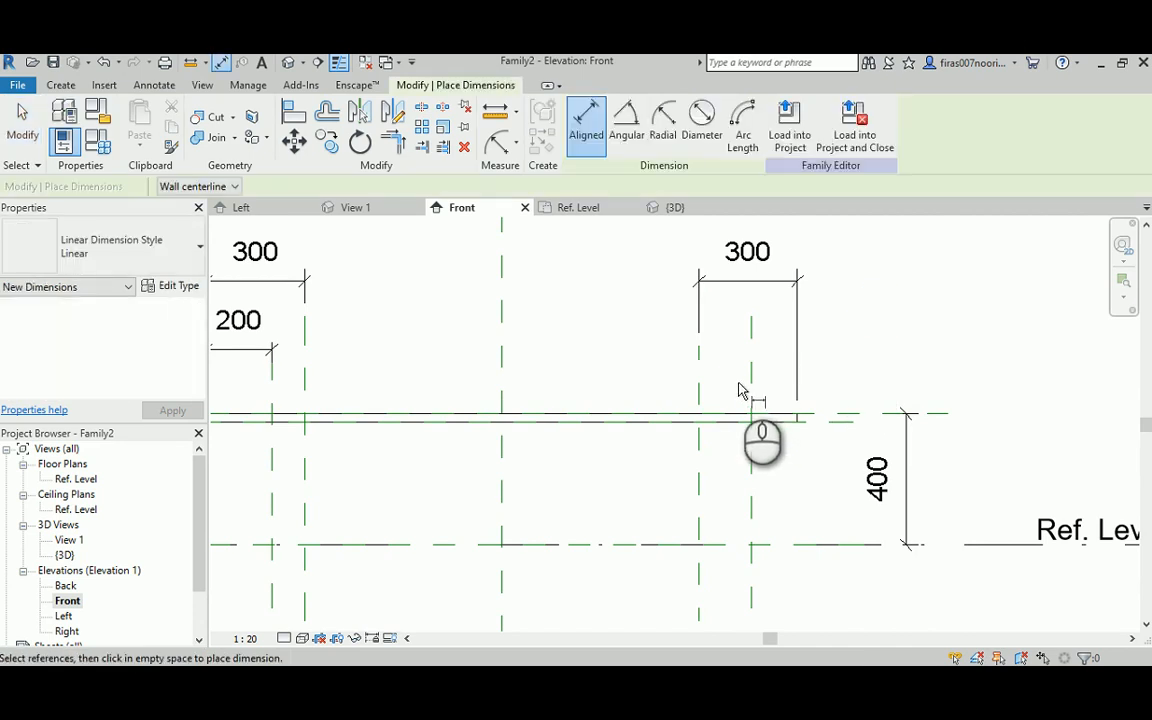
left_click(749, 383)
left_click(791, 420)
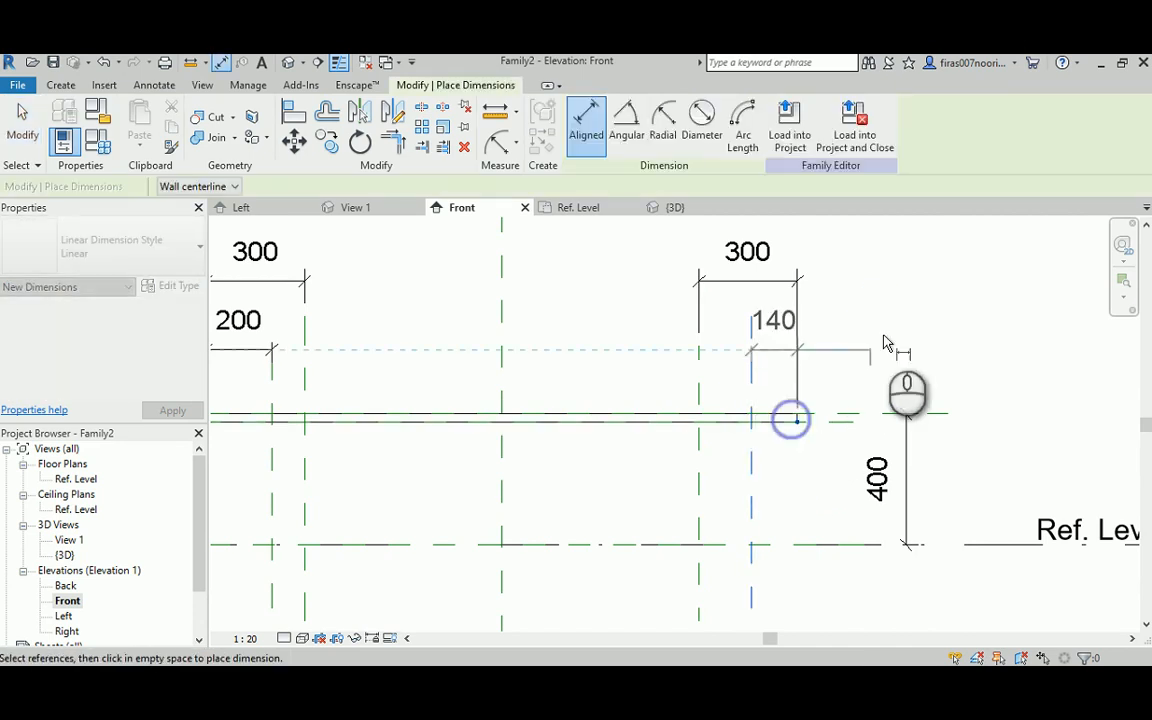
left_click(884, 329)
key("Escape")
key("Escape")
Set the outer right vertical reference plane 200 mm from the table top's right edge.
left_click(748, 451)
left_click(775, 315)
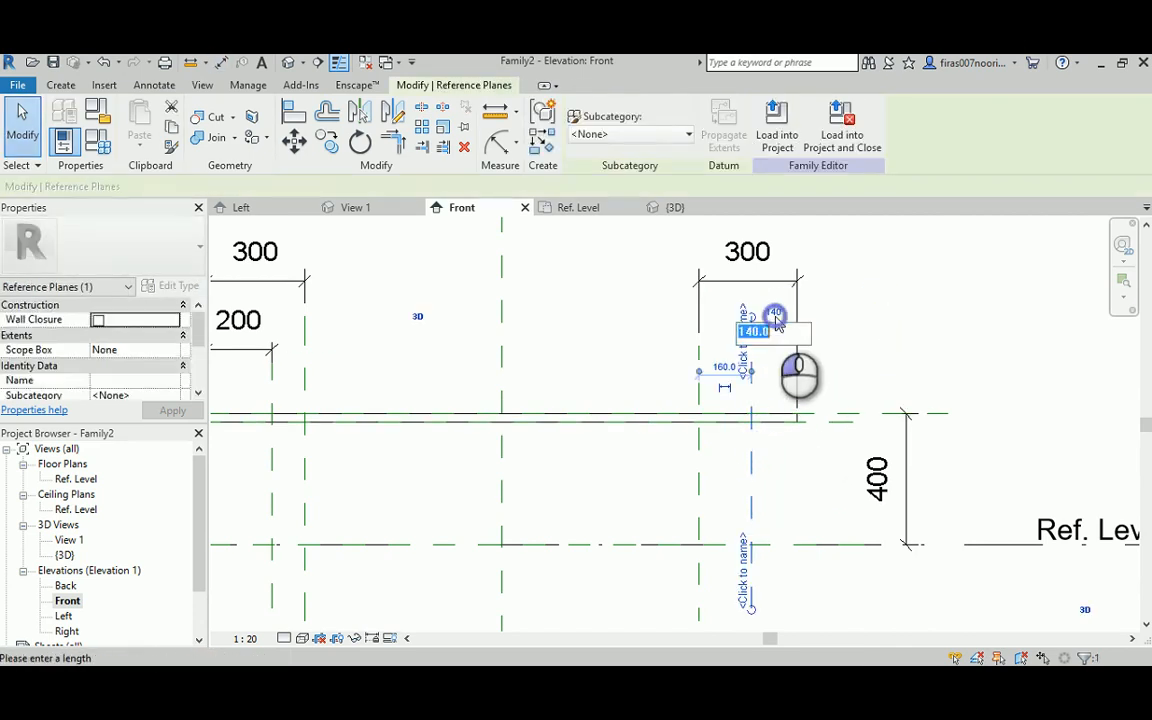
type("200")
key("Return")
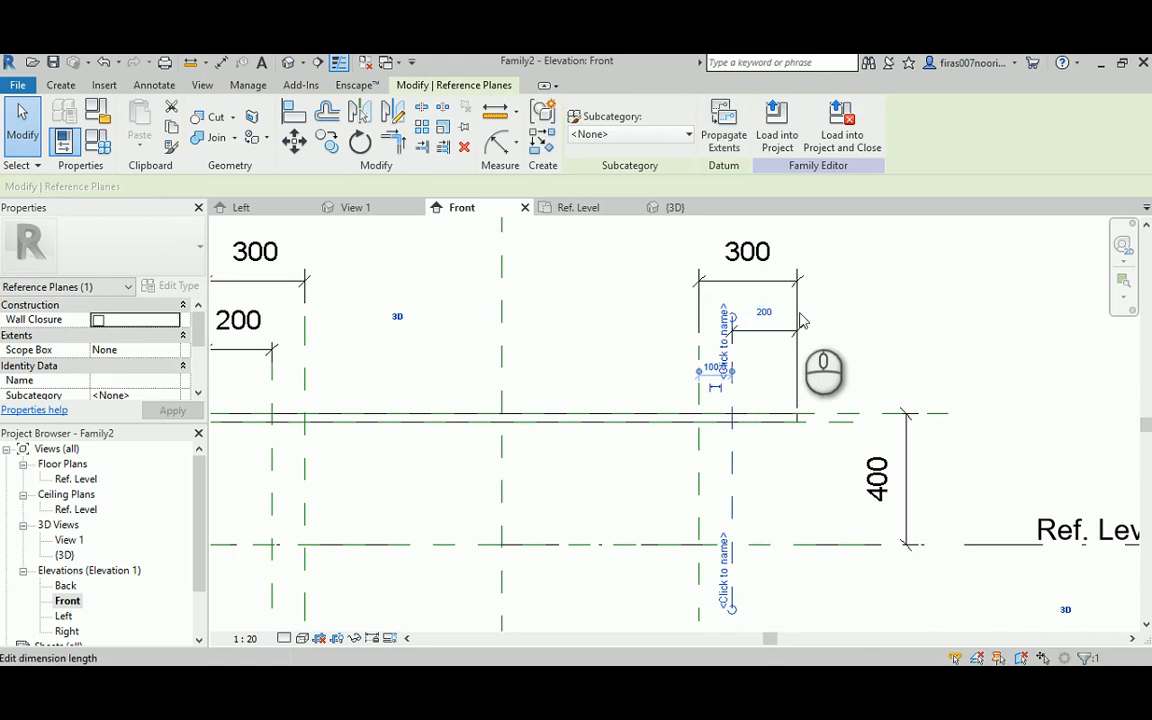
left_click(887, 329)
middle_click_drag(449, 382, 624, 384)
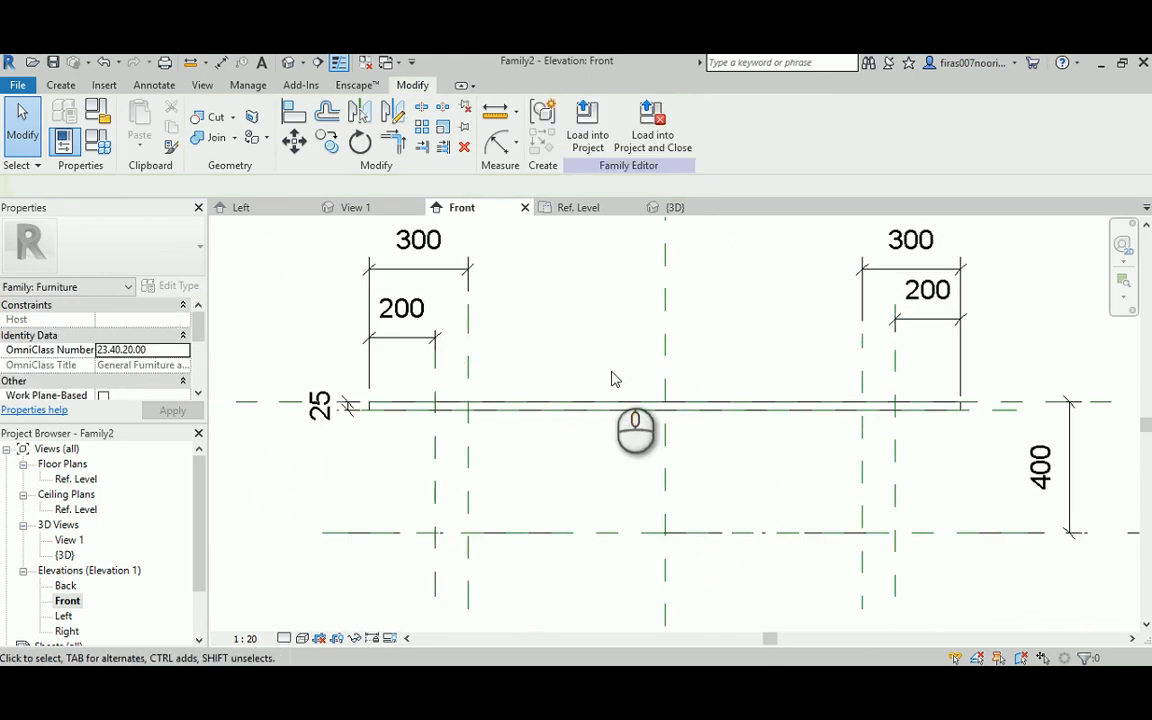
scroll(613, 379, "down", 1)
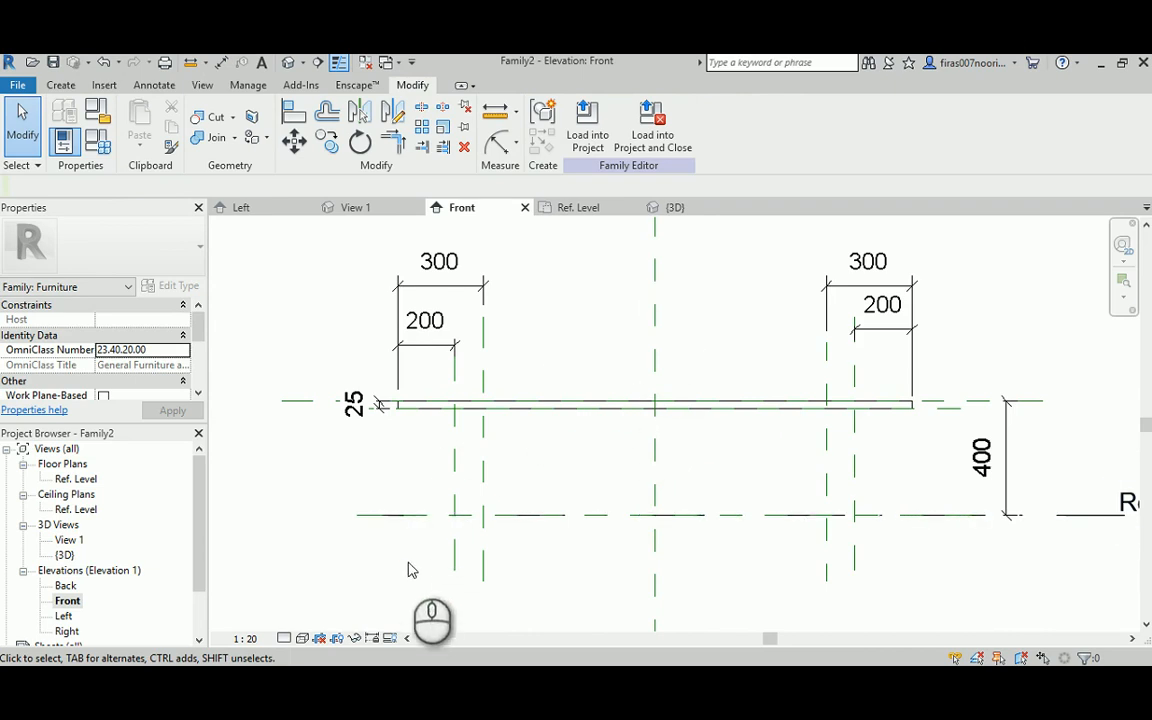
Start an extrusion sketch with locked lines picked from the floor-level reference plane and the reference plane at the table top's underside.
scroll(607, 473, "up", 1)
middle_click_drag(607, 473, 603, 491)
left_click(60, 85)
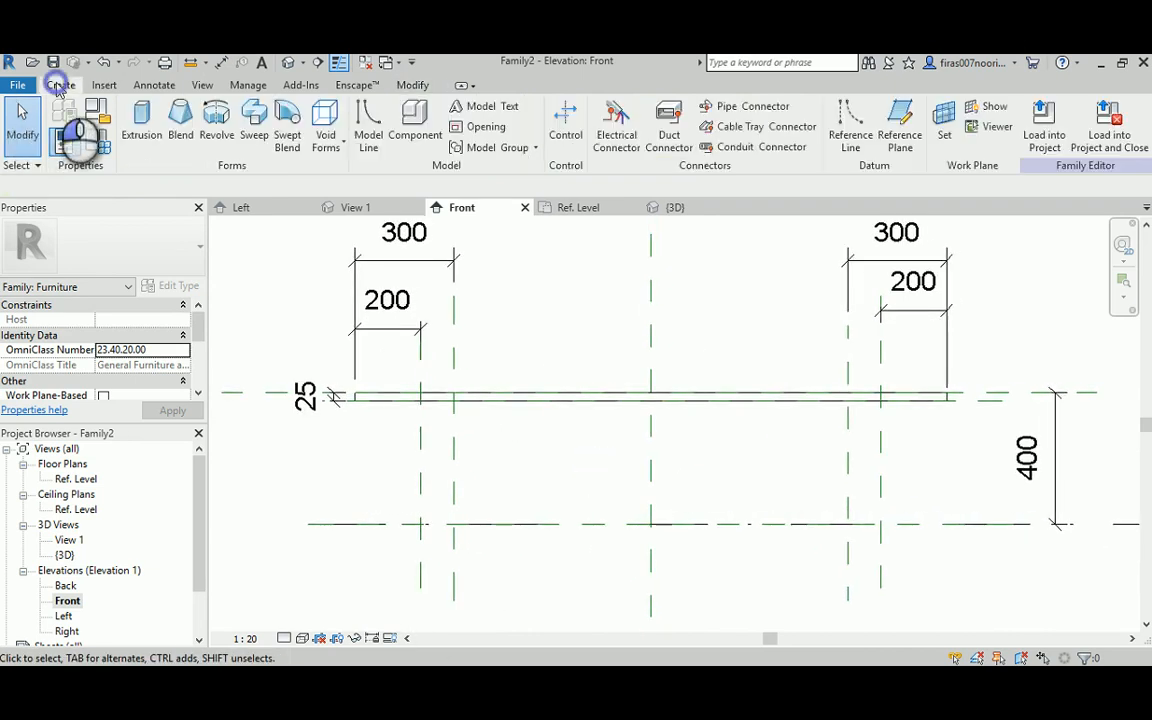
left_click(145, 120)
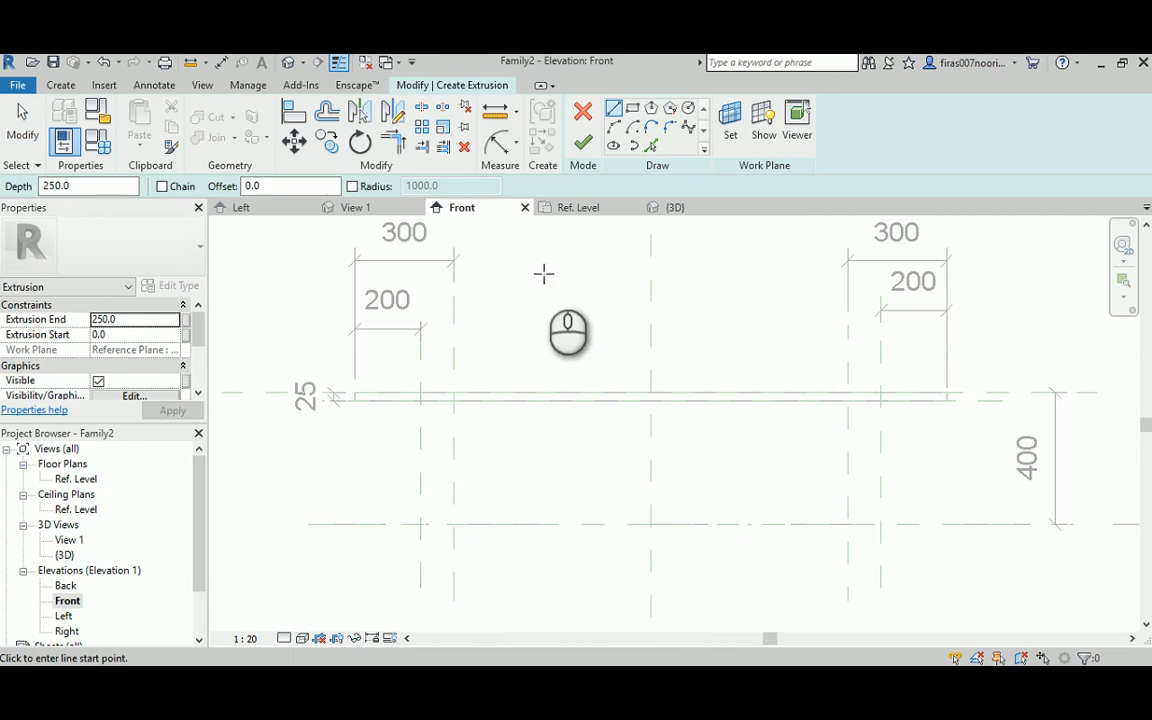
left_click(650, 147)
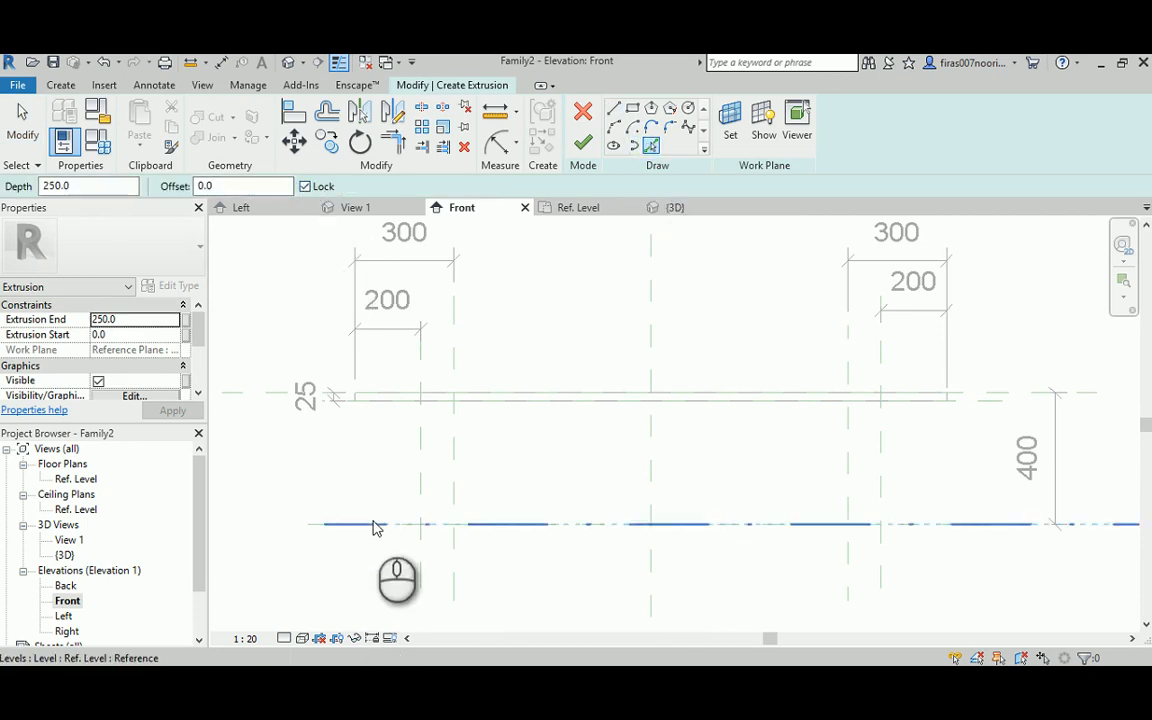
scroll(374, 530, "down", 2)
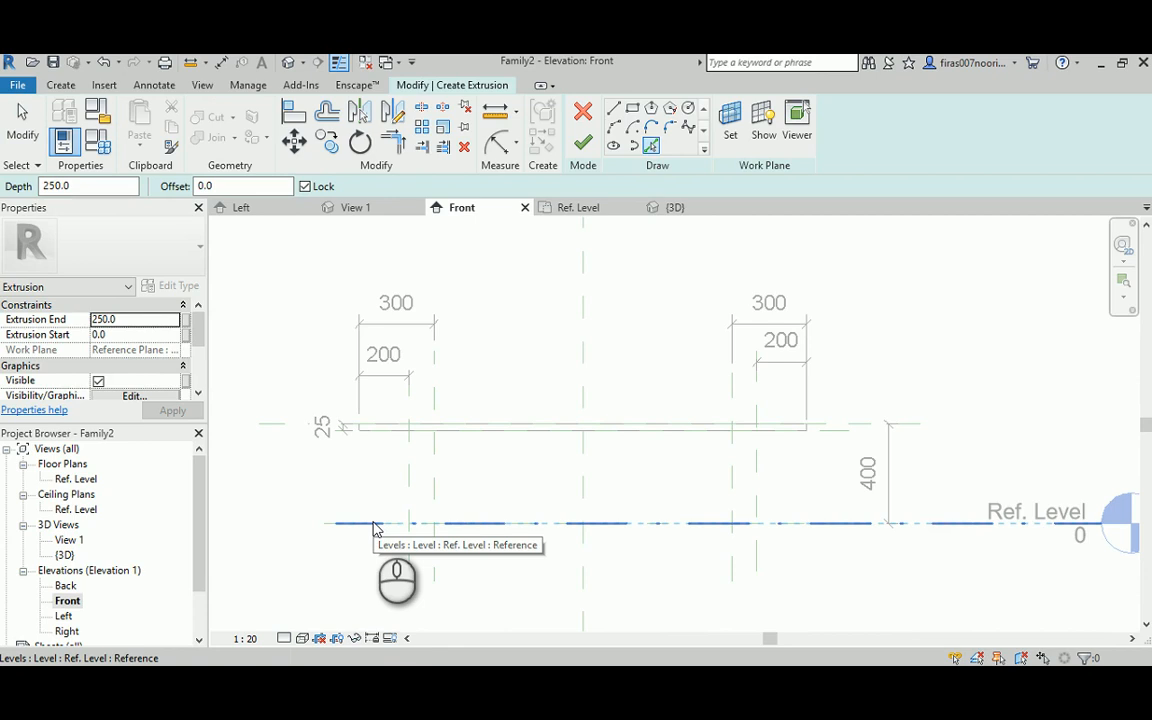
key("Tab")
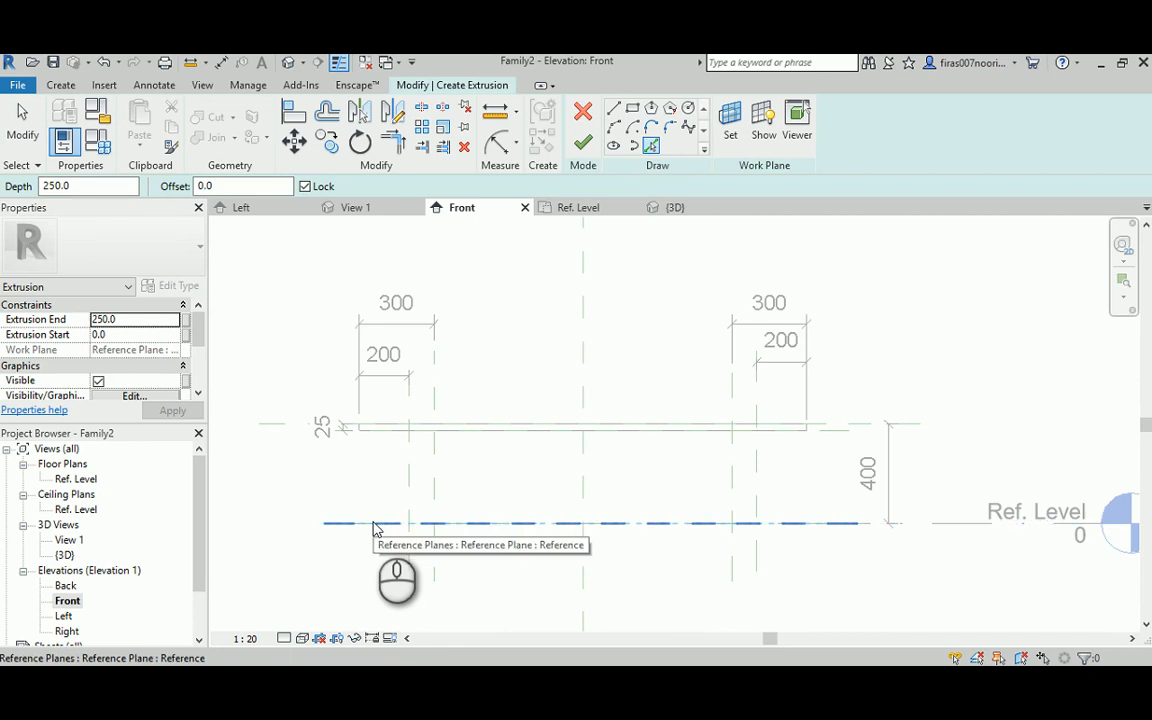
left_click(373, 521)
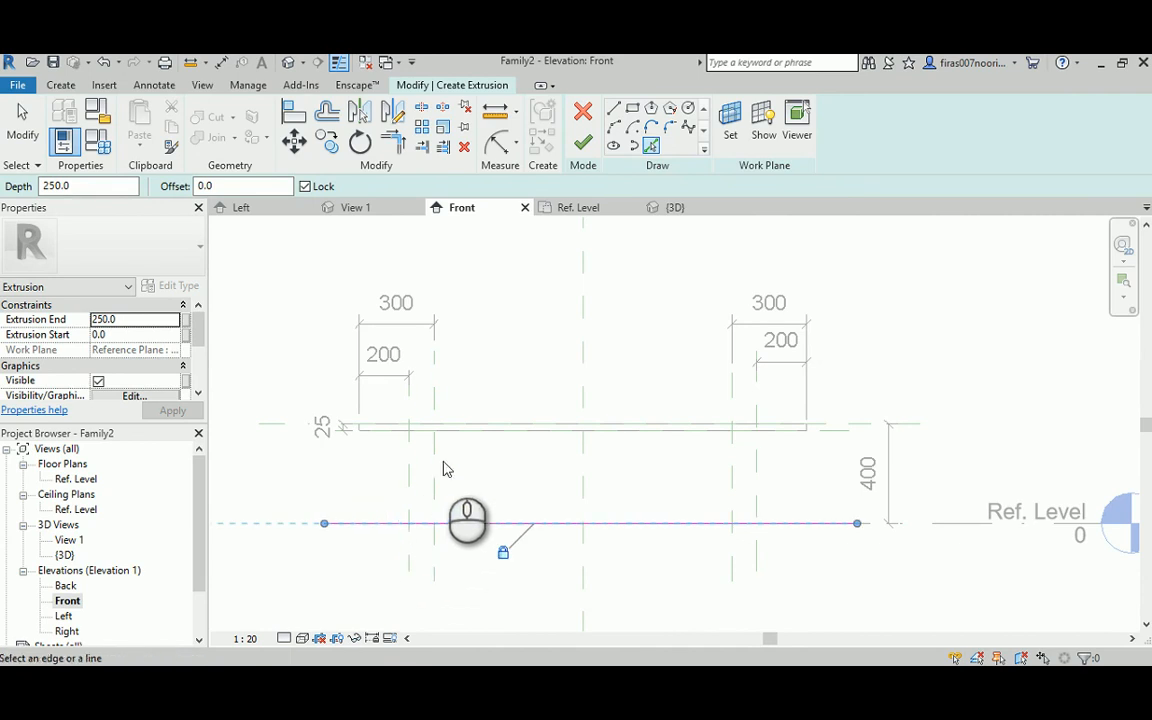
left_click(823, 438)
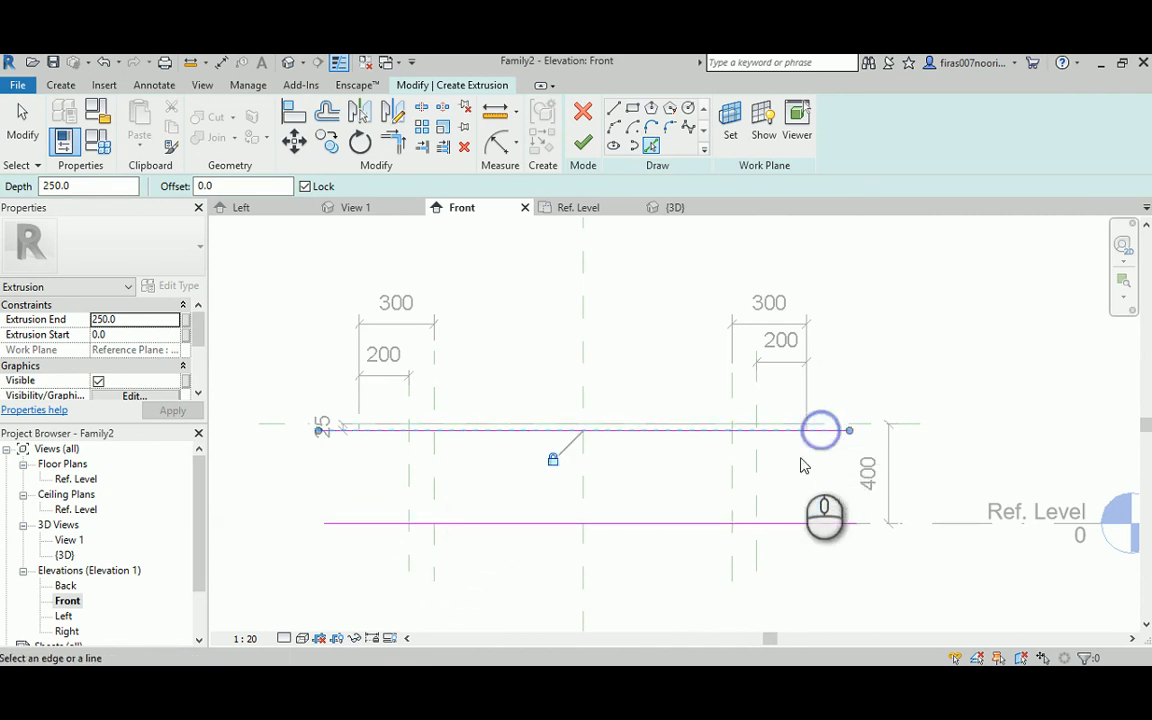
Draw slanted side lines from the inner reference planes at the table top's underside to the outer planes at floor level.
left_click(617, 112)
left_click(433, 431)
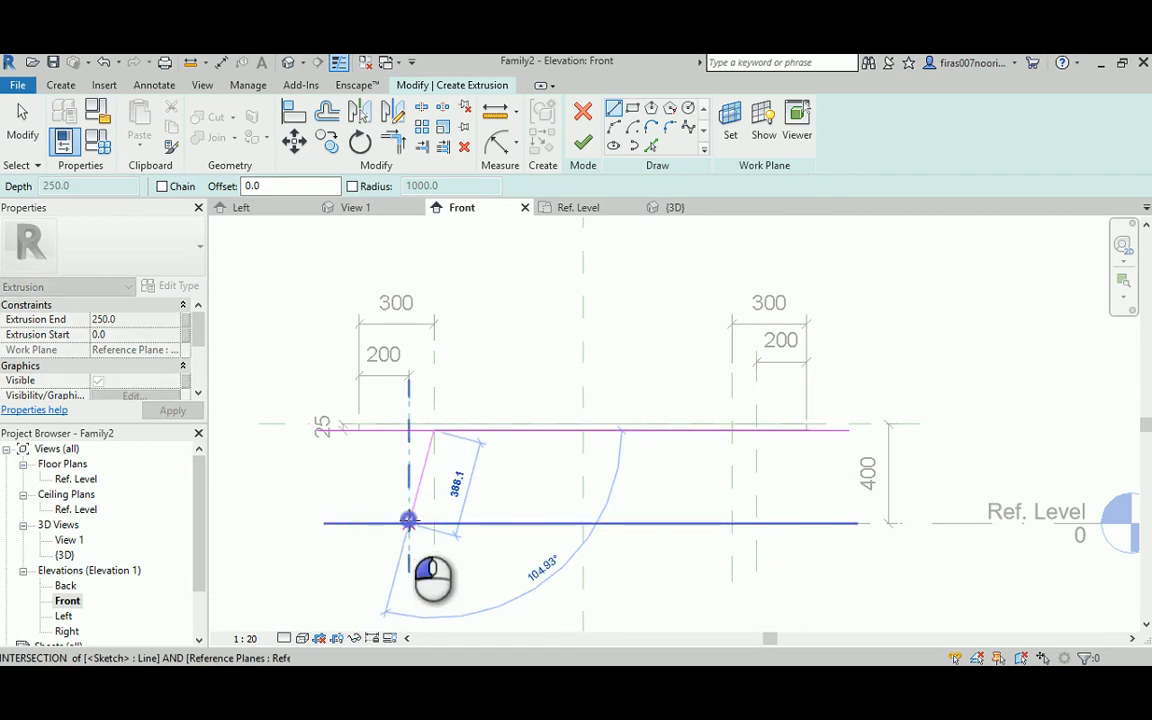
left_click(408, 520)
left_click(737, 431)
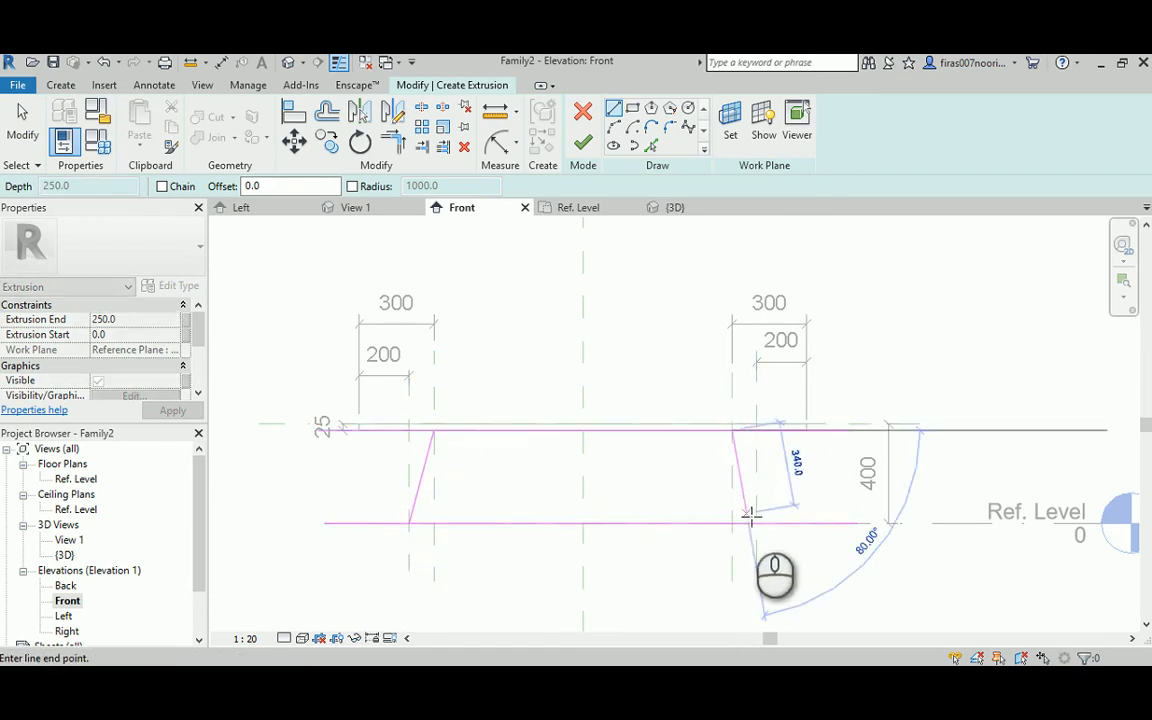
left_click(754, 521)
key("Escape")
key("Escape")
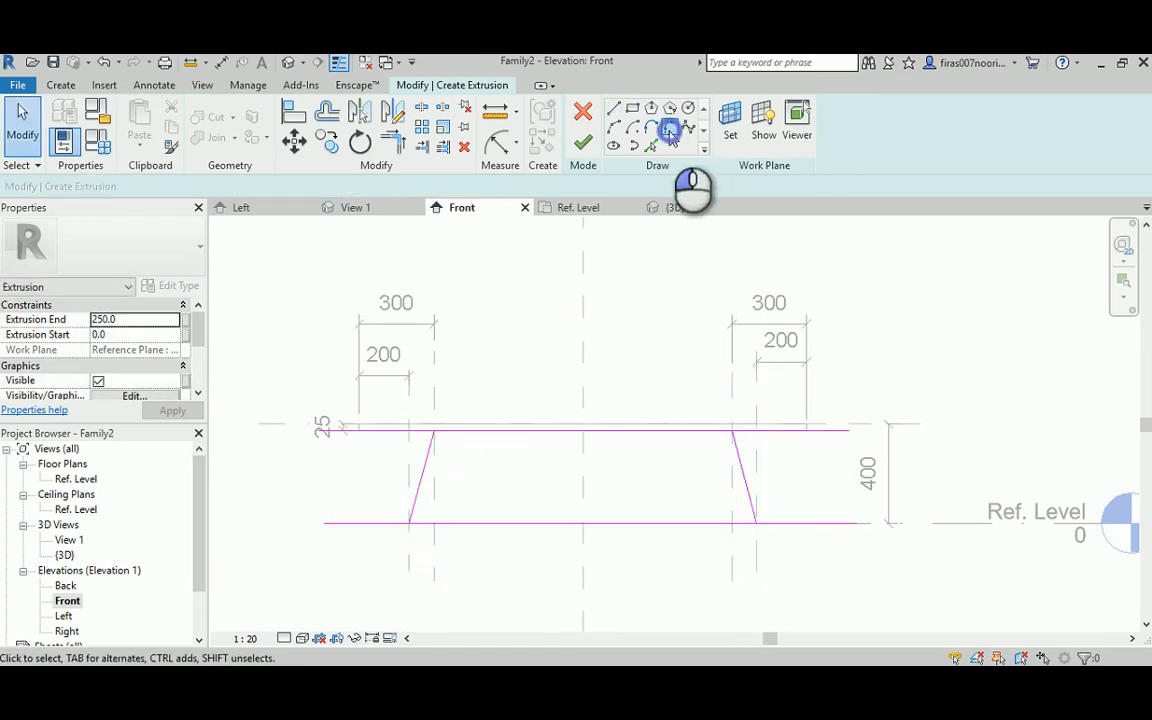
Fillet the lower right corner of the base profile with a 100 mm radius.
left_click(669, 130)
left_click(746, 485)
left_click(727, 521)
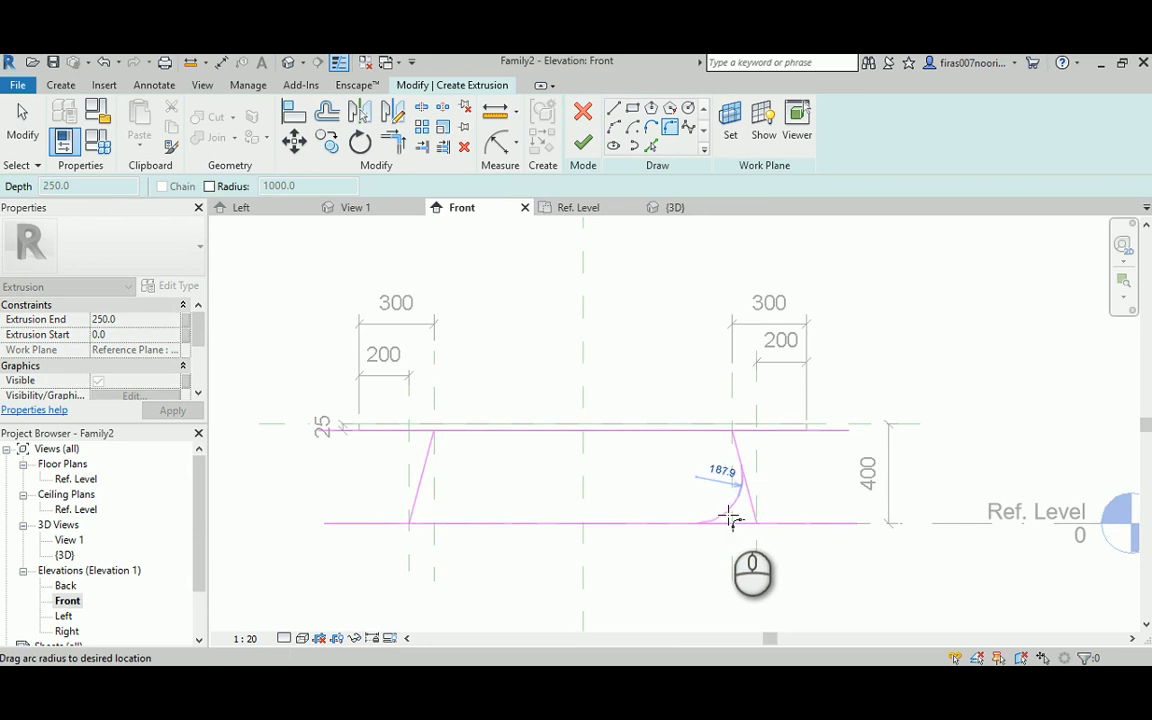
left_click(734, 517)
left_click(731, 478)
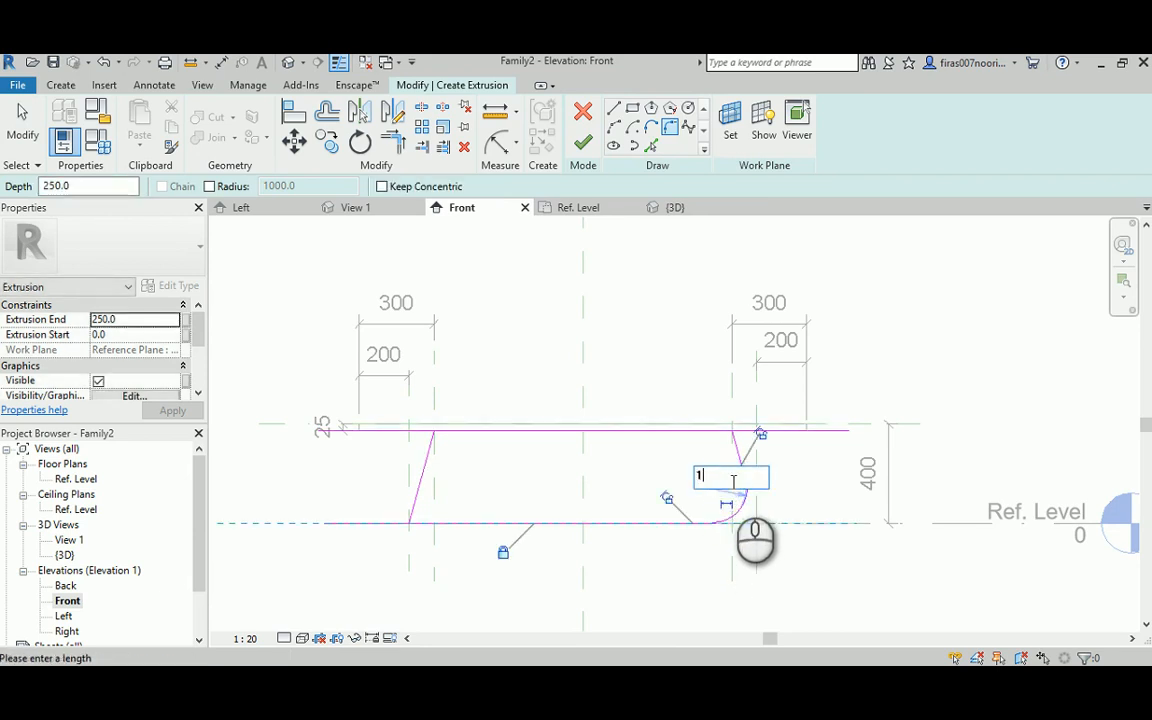
key("Return")
Fillet the upper right corner of the base profile with a 100 mm radius.
left_click(738, 442)
left_click(721, 433)
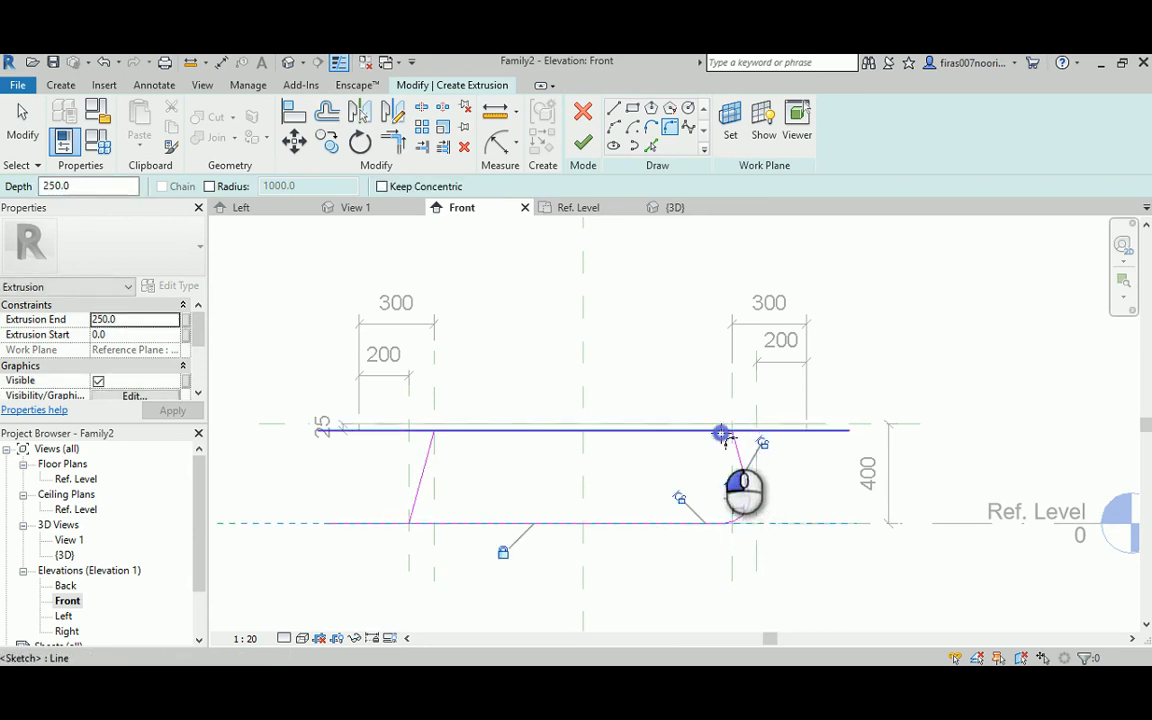
scroll(714, 441, "up", 1)
left_click(721, 440)
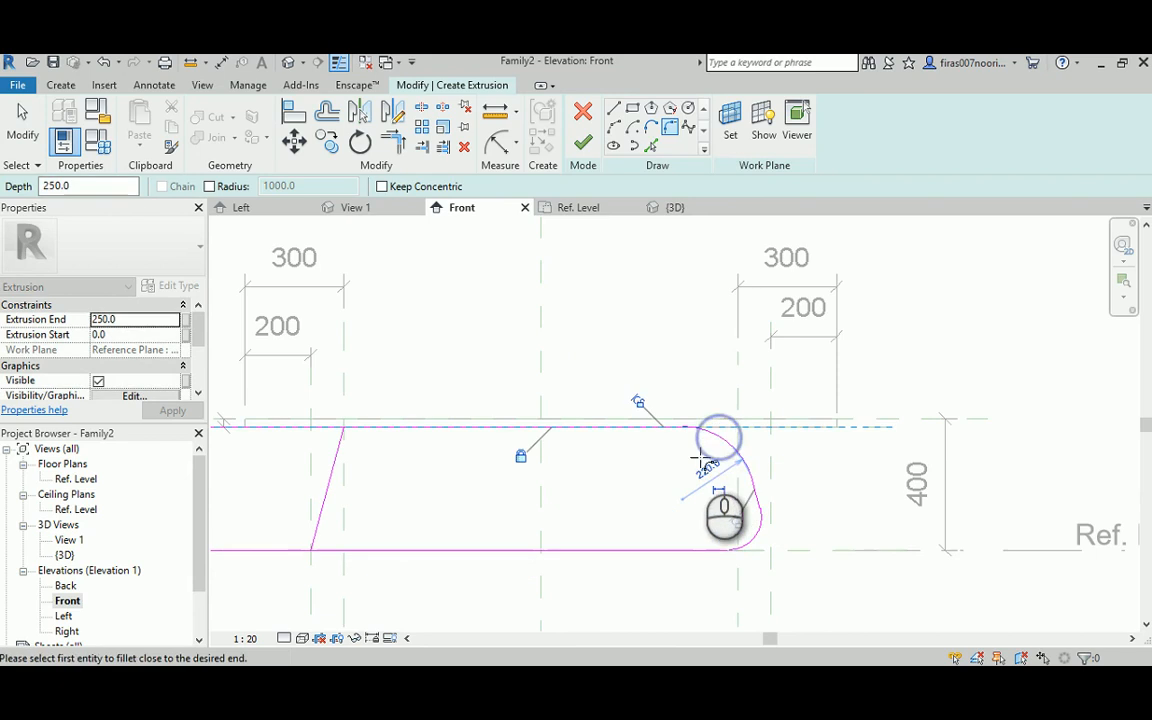
left_click(700, 466)
type("100")
key("Return")
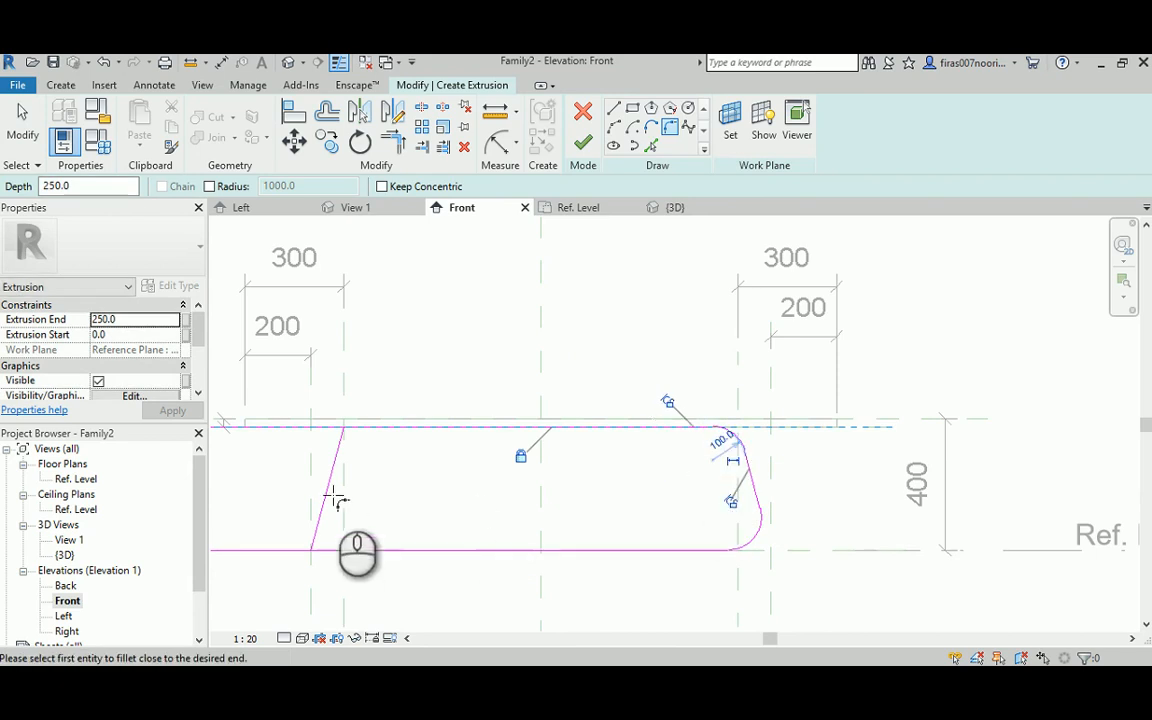
Fillet the upper left corner of the base profile with a 100 mm radius.
left_click(332, 476)
left_click(373, 429)
left_click(373, 432)
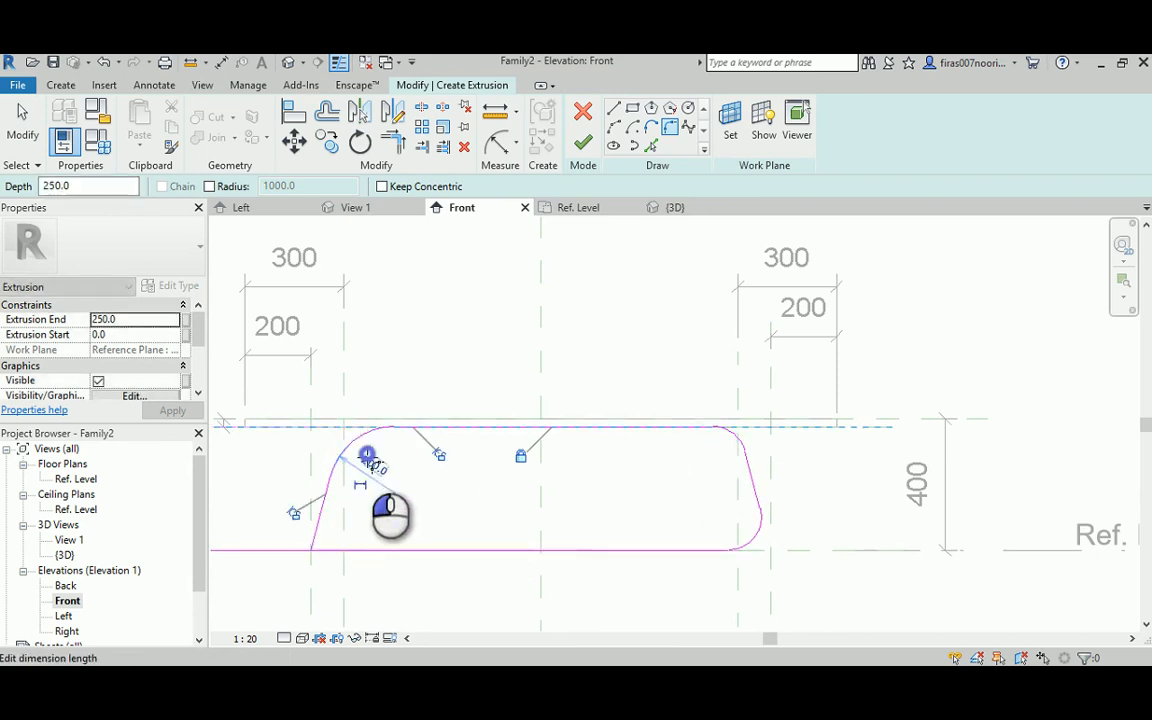
left_click(372, 462)
type("100")
key("Return")
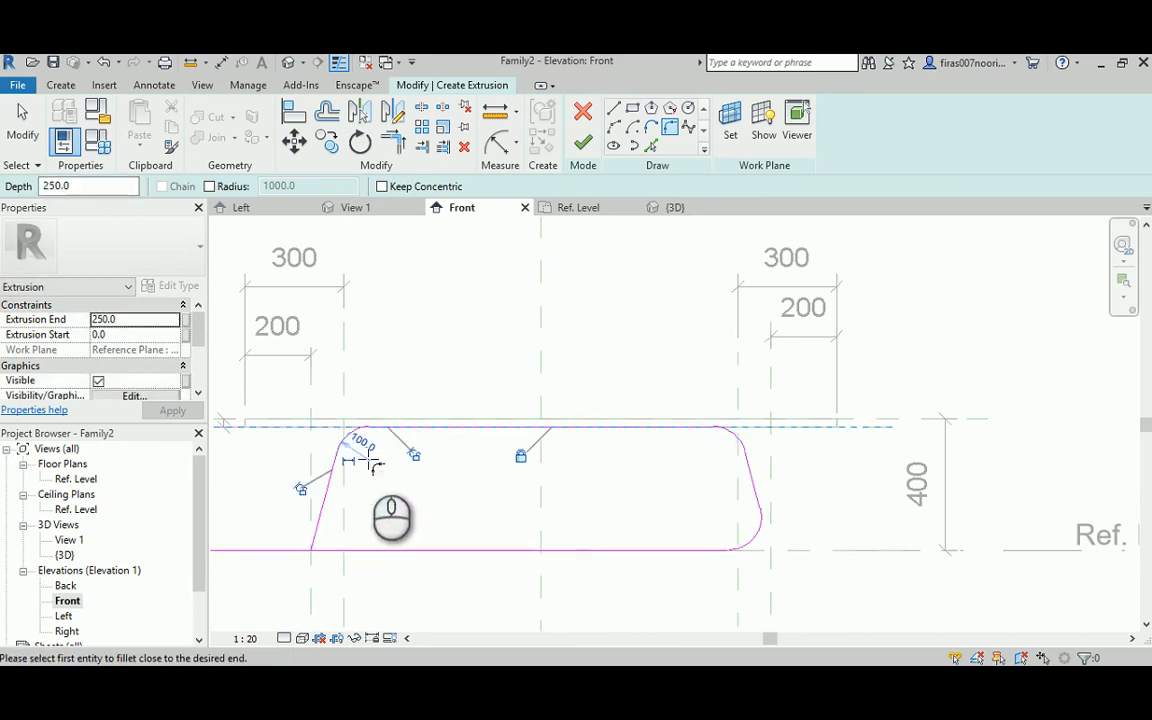
Fillet the lower left corner of the base profile with a 100 mm radius and leave the fillet tool.
left_click(318, 528)
left_click(333, 553)
left_click(325, 532)
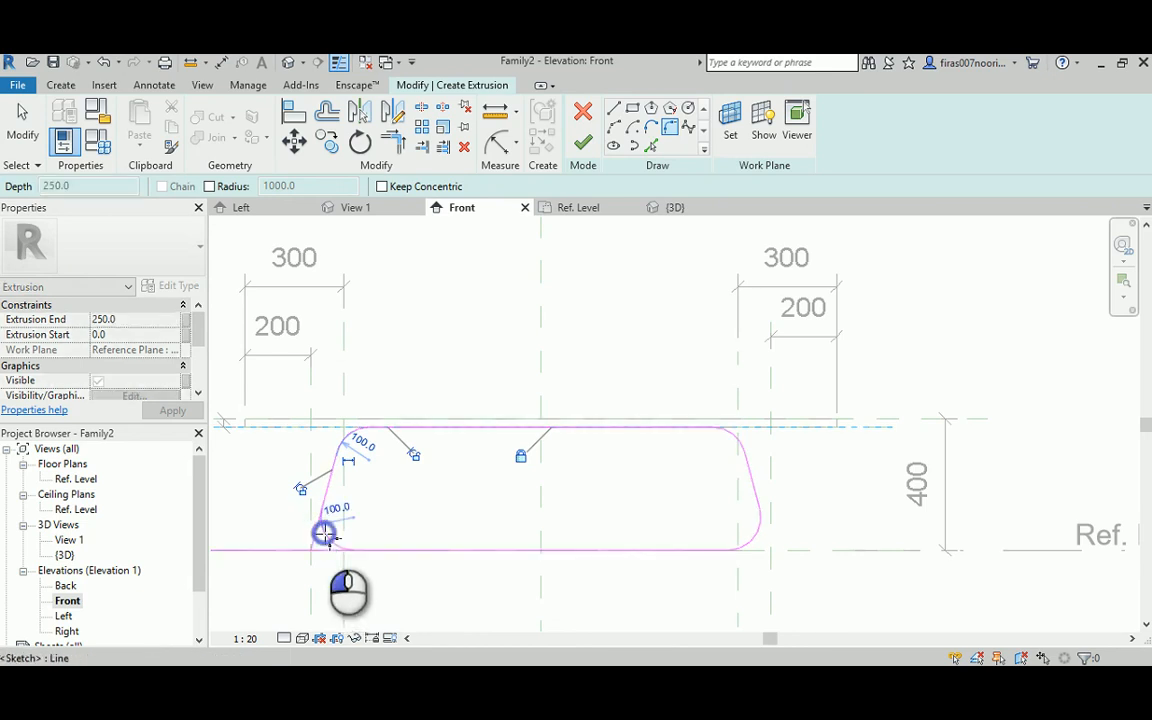
key("Escape")
key("Escape")
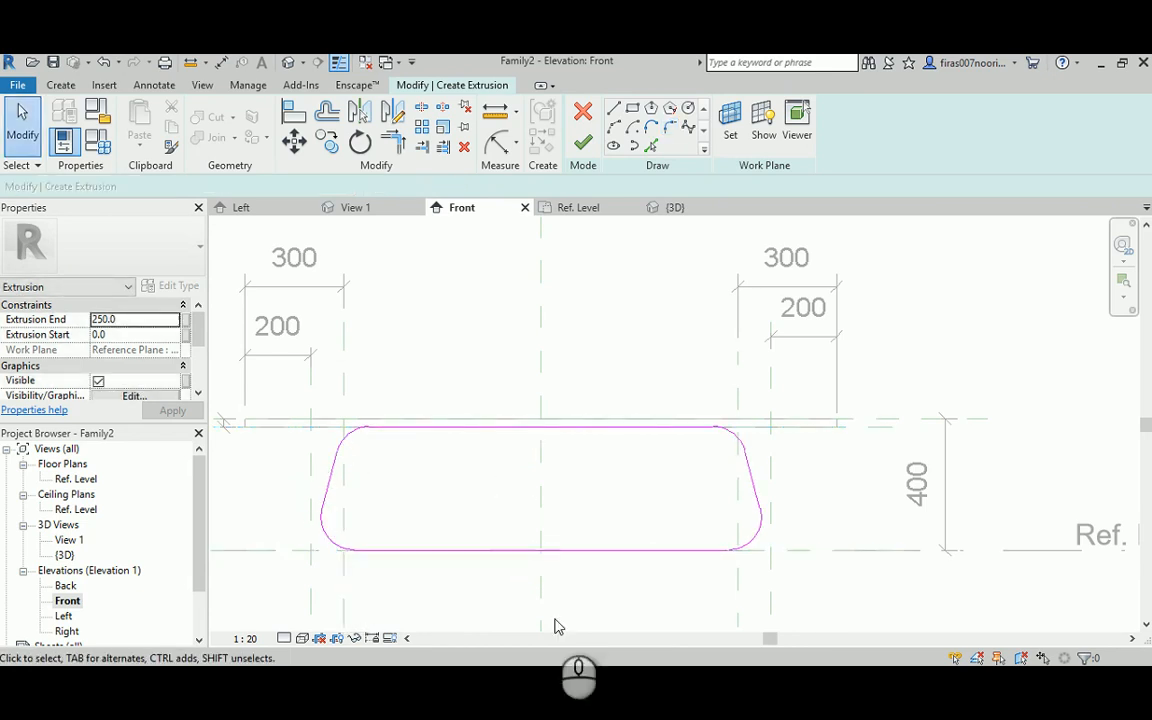
Switch to the Photos app and examine the table's base in the Ribbon 2004 Table.jpg reference image.
left_click(610, 684)
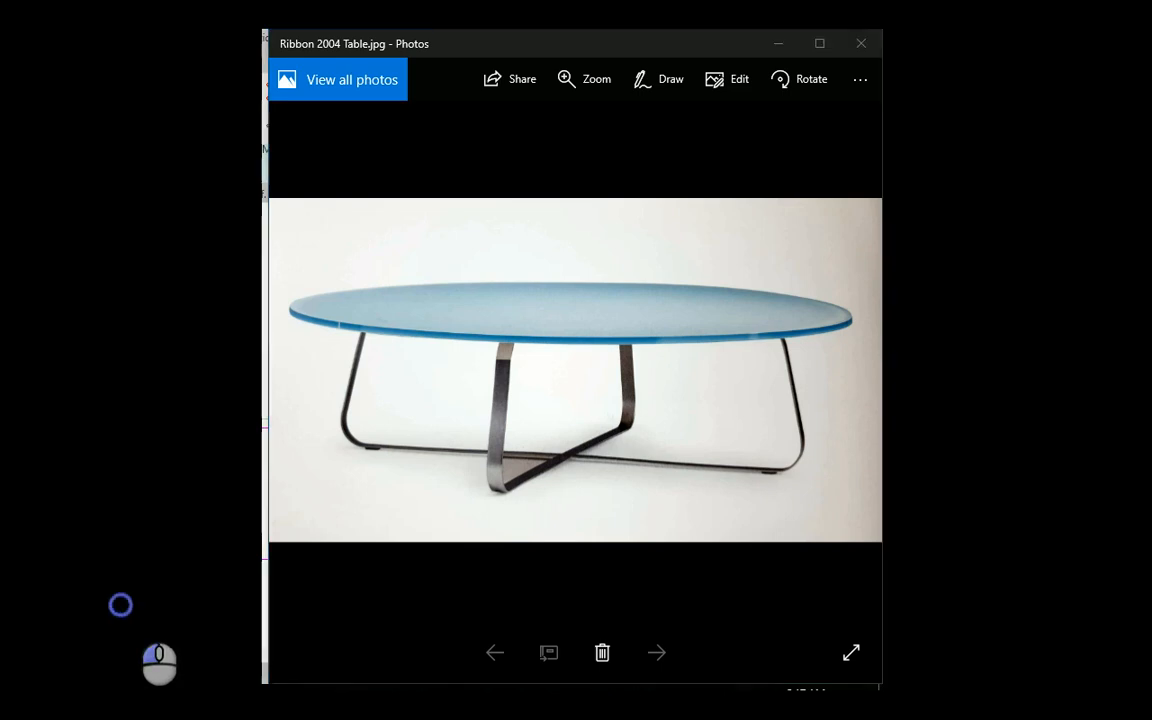
Switch back to Revit and offset copies of all the base profile's lines and arcs inward by 10 mm.
left_click(120, 605)
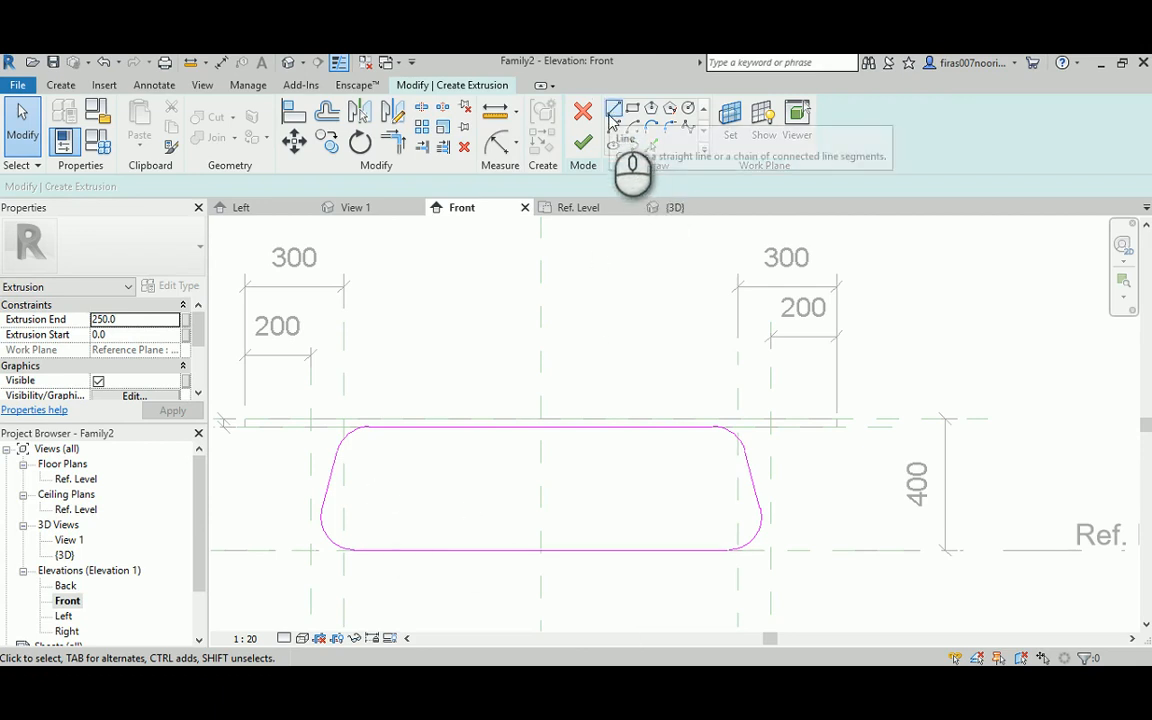
left_click(327, 112)
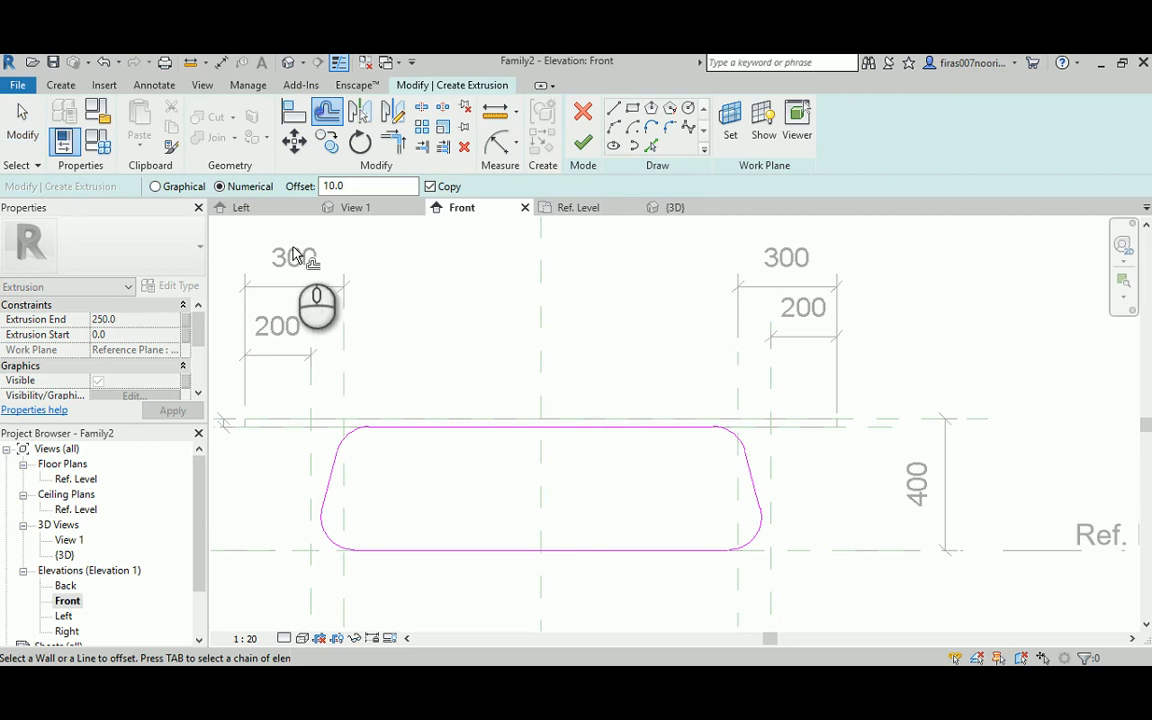
left_click(351, 441)
left_click(336, 472)
left_click(331, 536)
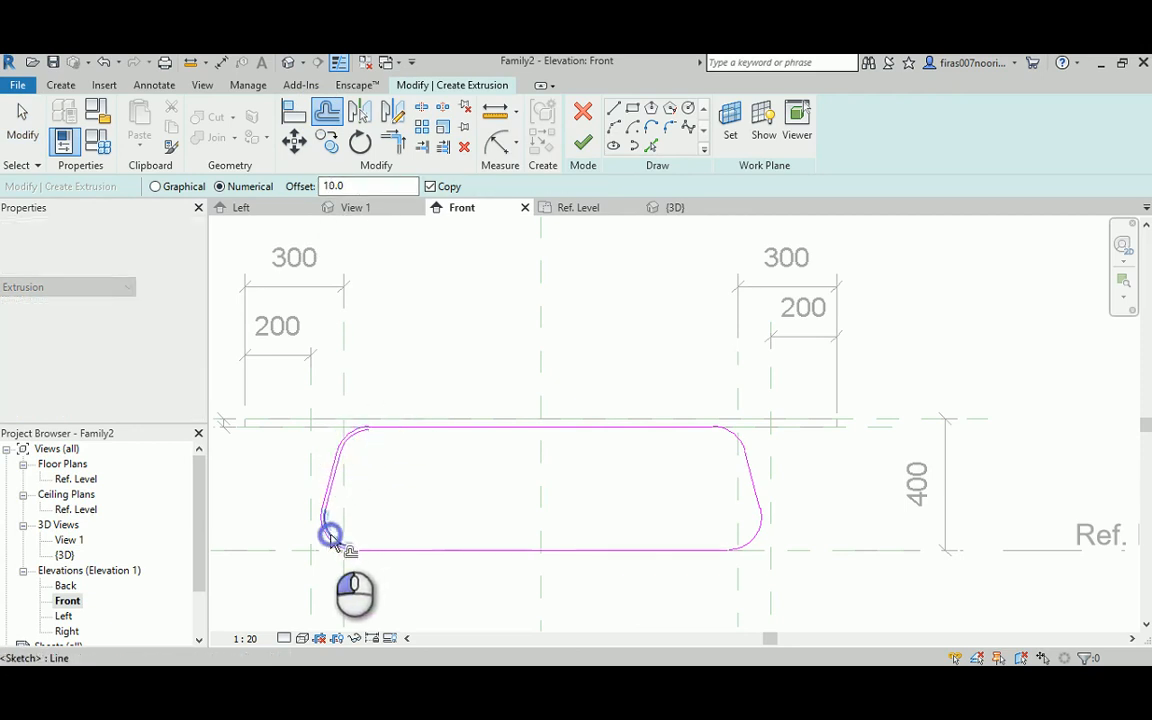
left_click(386, 547)
left_click(758, 538)
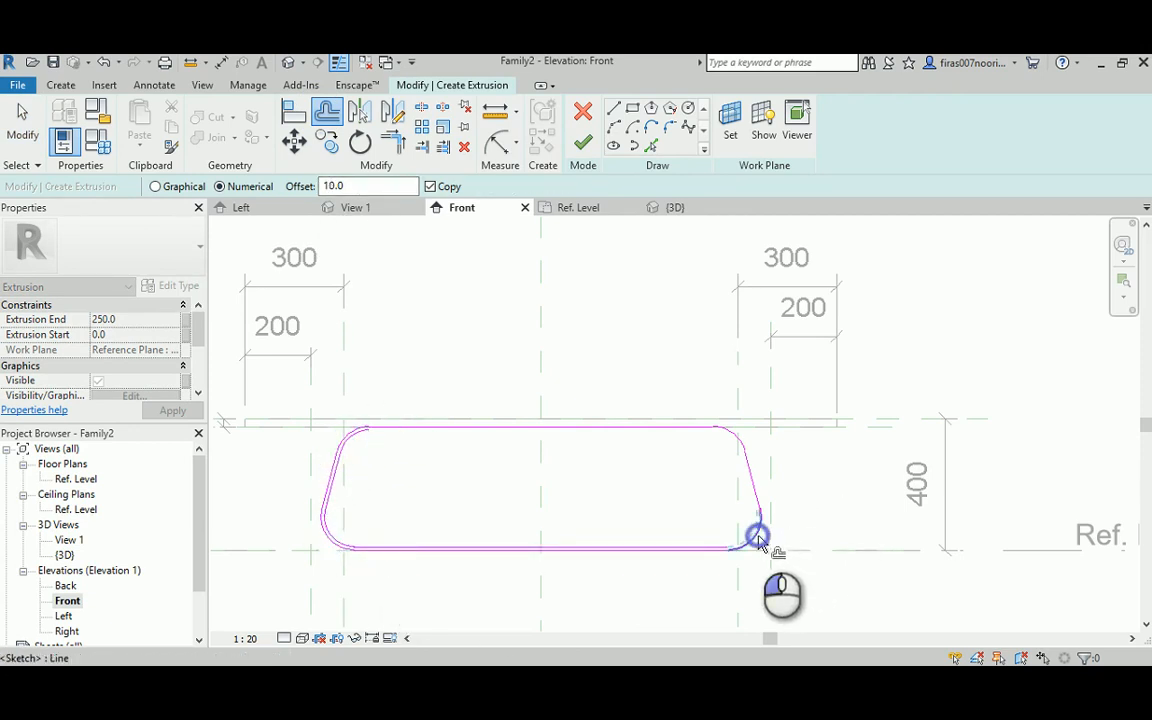
left_click(755, 478)
left_click(730, 442)
left_click(686, 428)
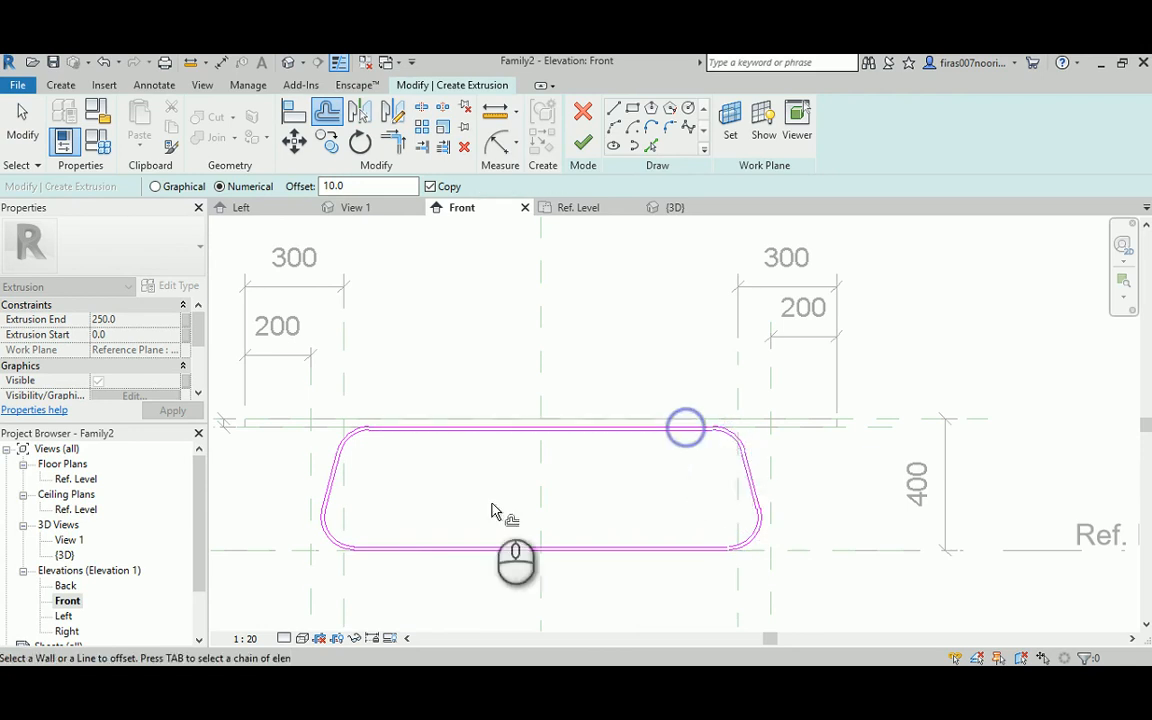
Offset copies of the inner base loop's lines and arcs a further 10 mm inward to form a third loop.
scroll(373, 430, "up", 3)
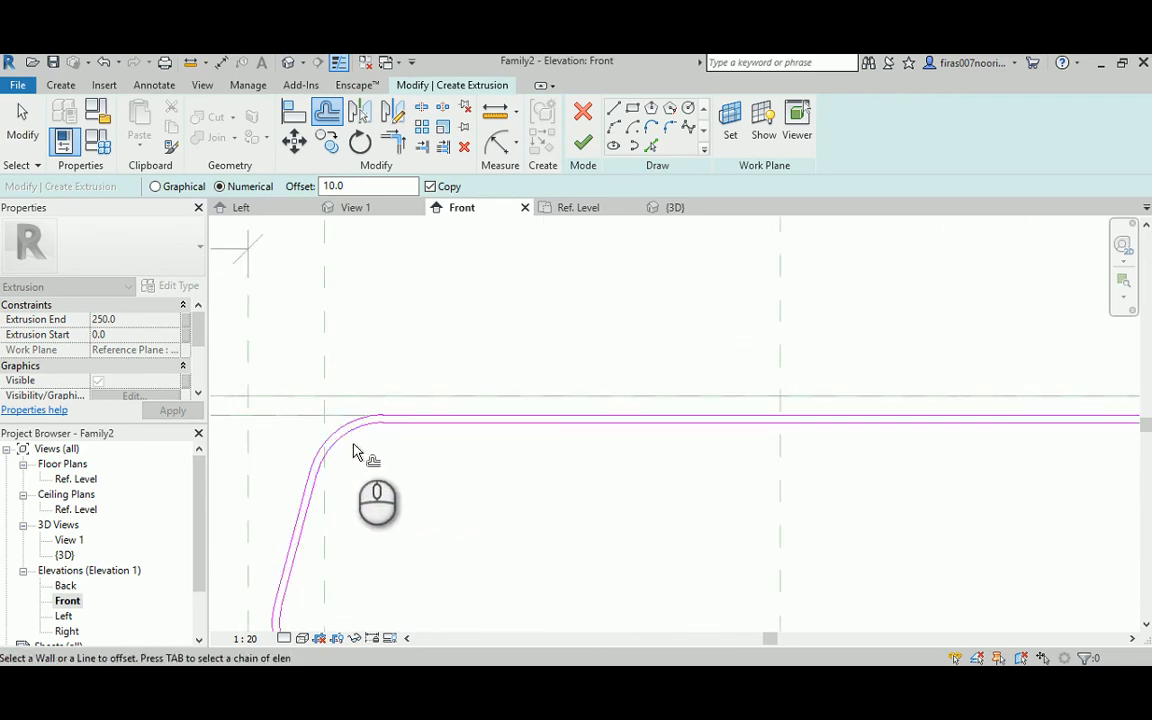
left_click(350, 444)
left_click(430, 429)
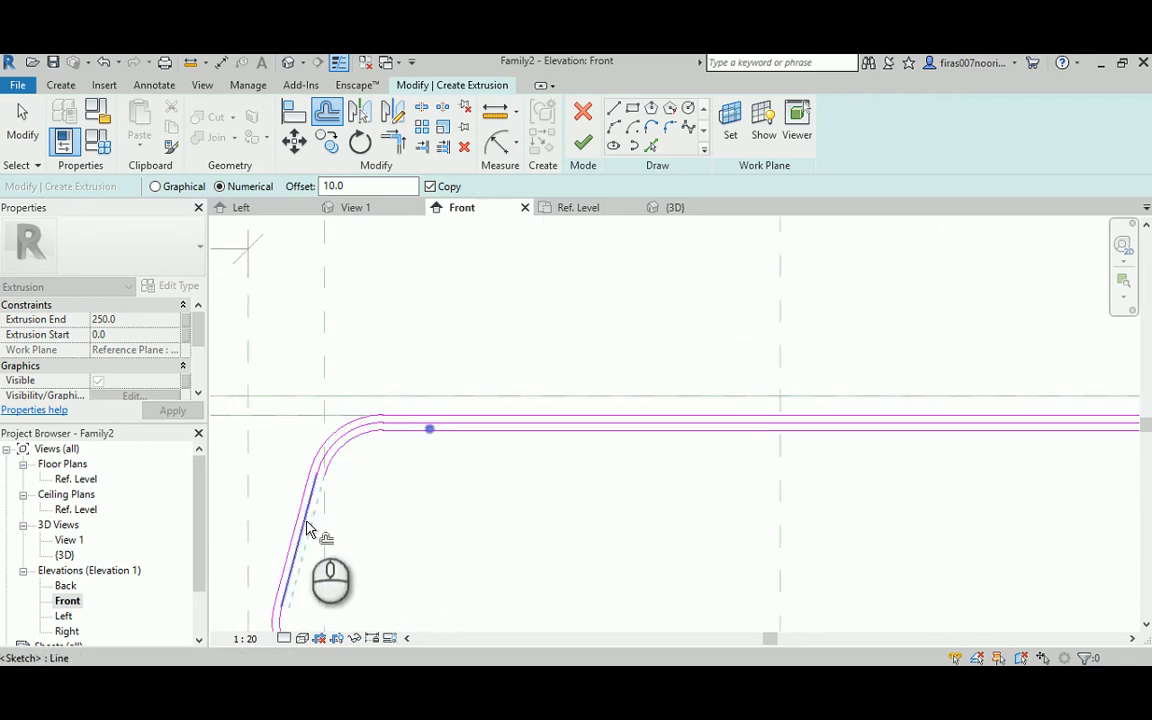
left_click(305, 522)
middle_click_drag(378, 596, 408, 428)
left_click(330, 509)
scroll(419, 519, "down", 4)
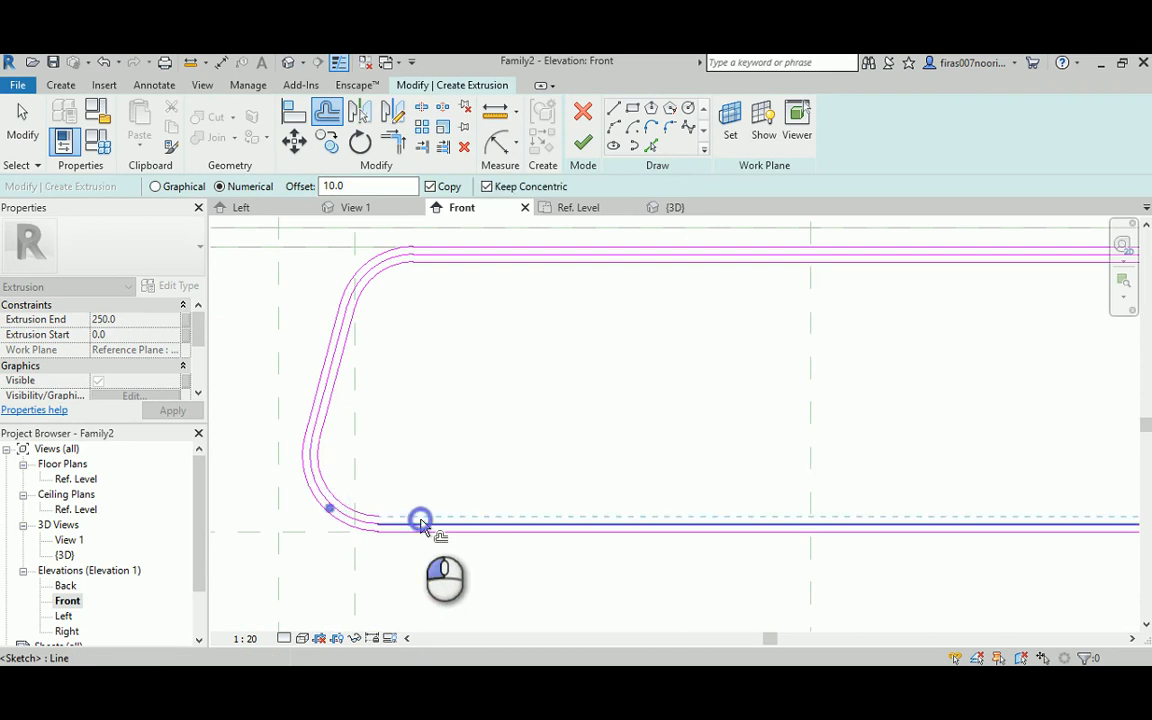
scroll(895, 516, "up", 4)
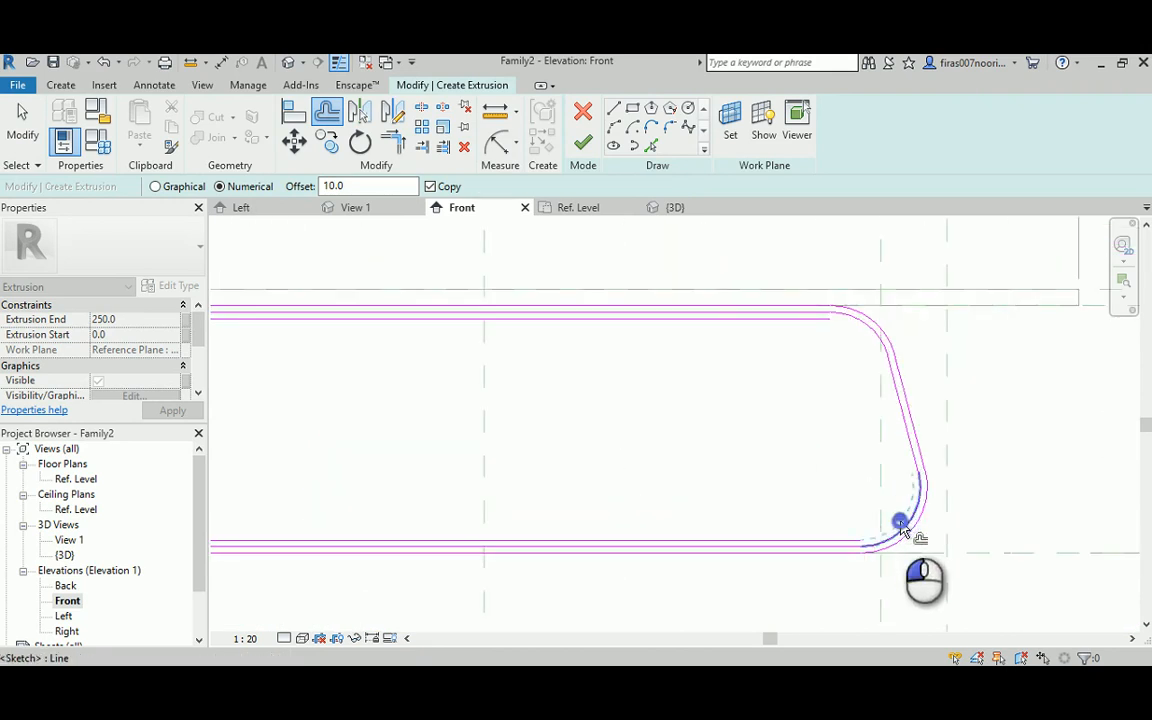
left_click(902, 530)
left_click(913, 458)
left_click(857, 321)
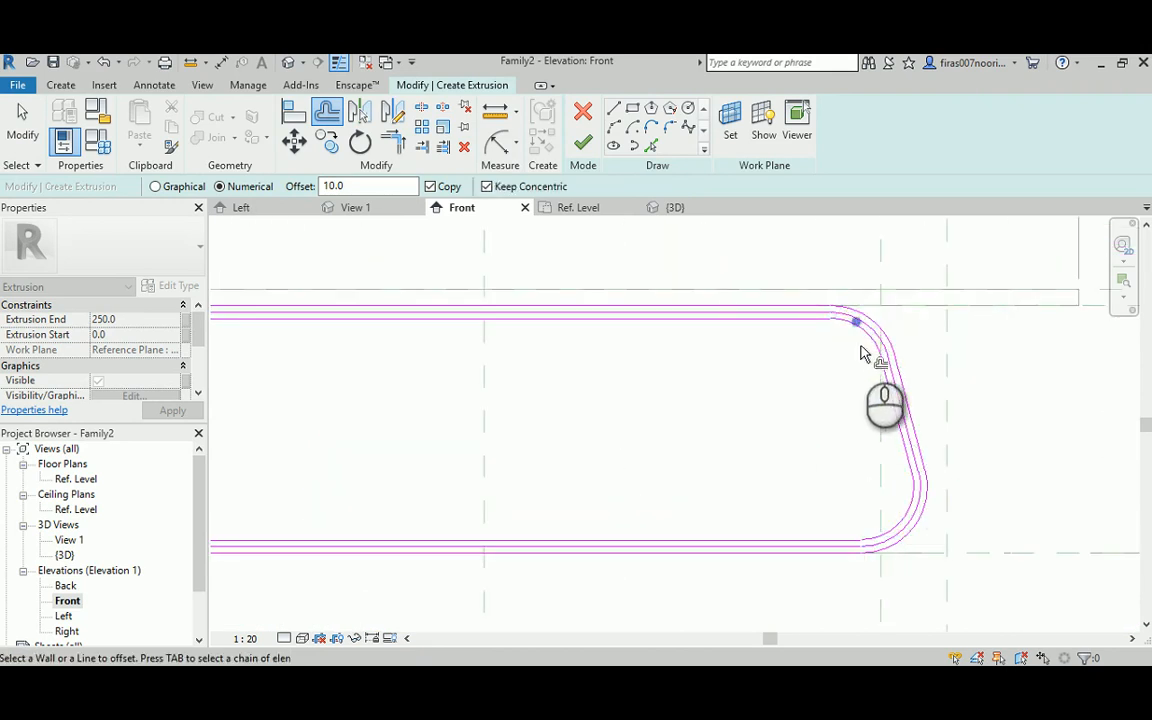
Delete the outermost loop of the base profile and finish the extrusion sketch.
key("Escape")
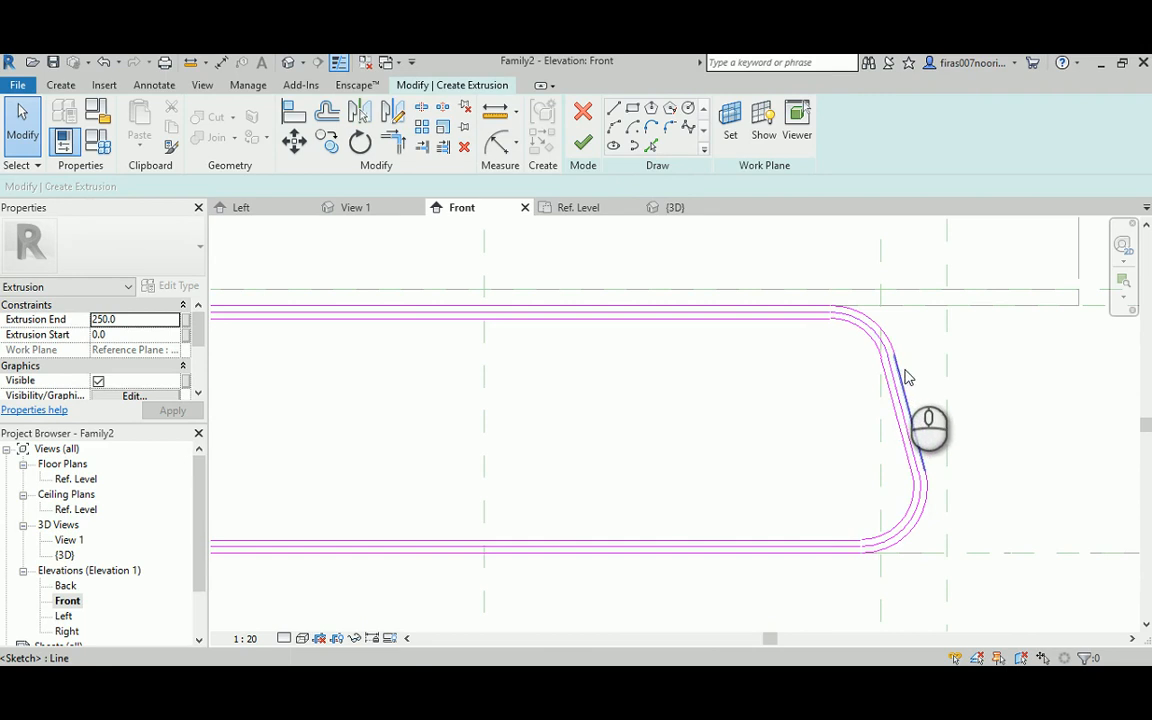
key("Tab")
left_click(903, 372)
key("Delete")
scroll(905, 378, "down", 2)
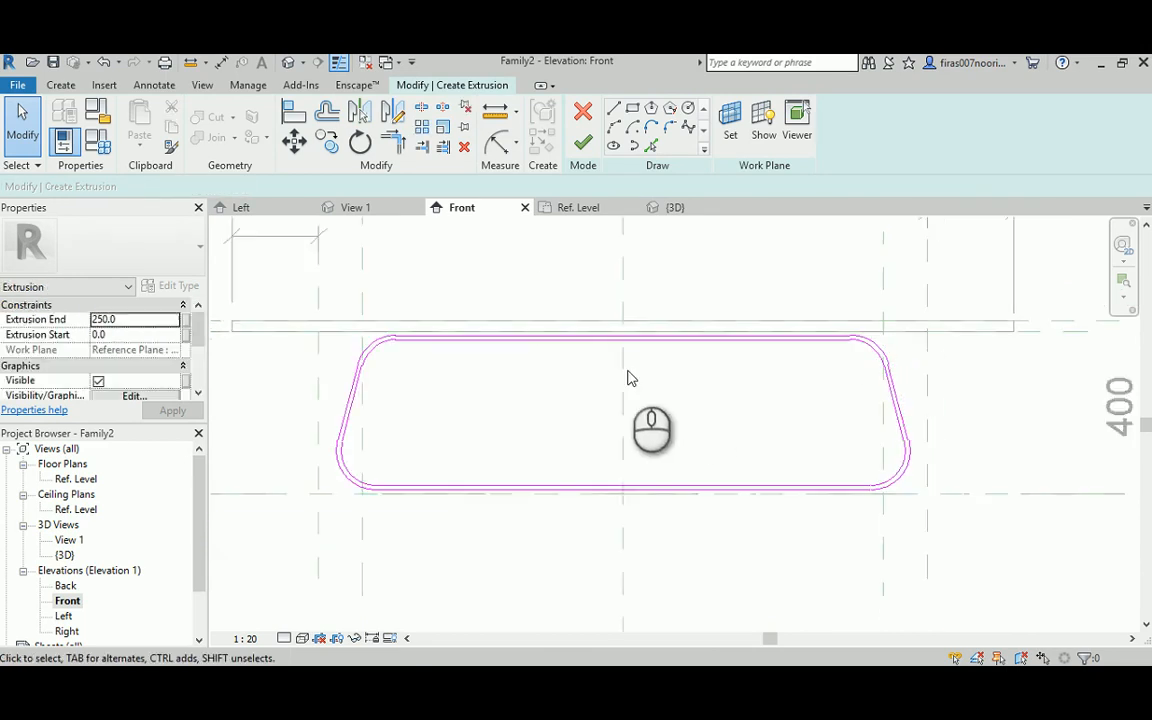
scroll(630, 378, "down", 1)
scroll(373, 330, "up", 5)
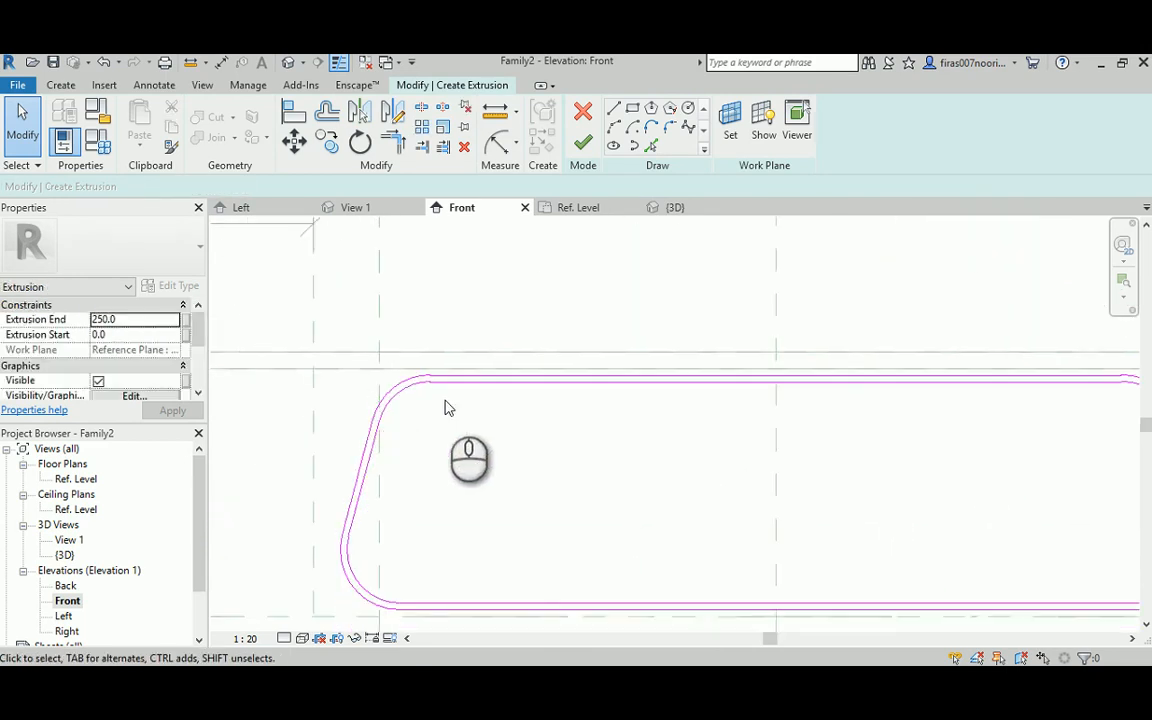
scroll(447, 407, "down", 4)
middle_click_drag(537, 401, 524, 360)
left_click(583, 143)
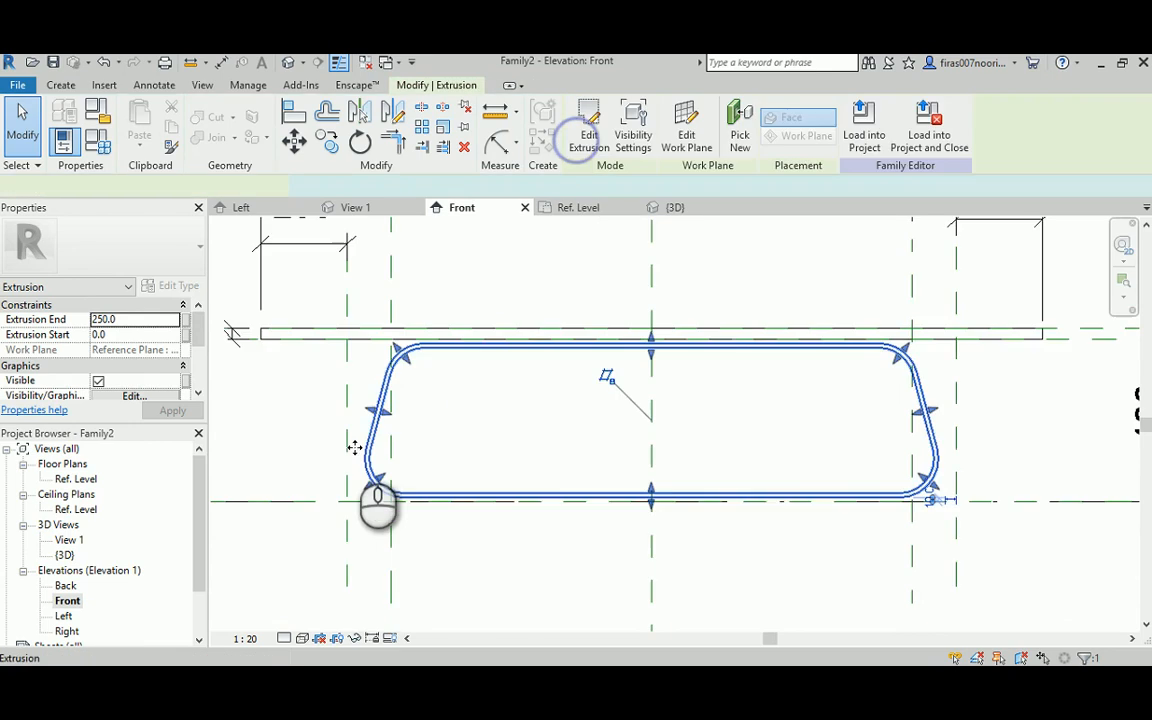
In the Ref. Level floor plan, draw two horizontal reference planes, one on each side of the Center (Front/Back) plane.
double_click(72, 479)
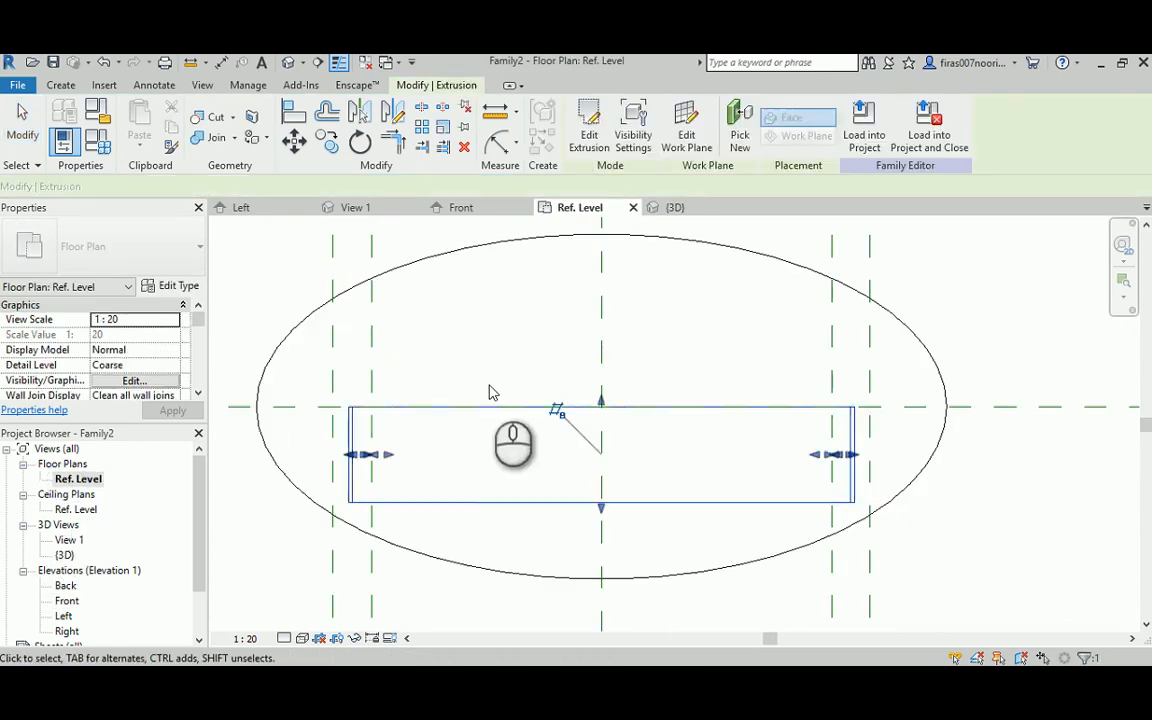
scroll(481, 411, "up", 2)
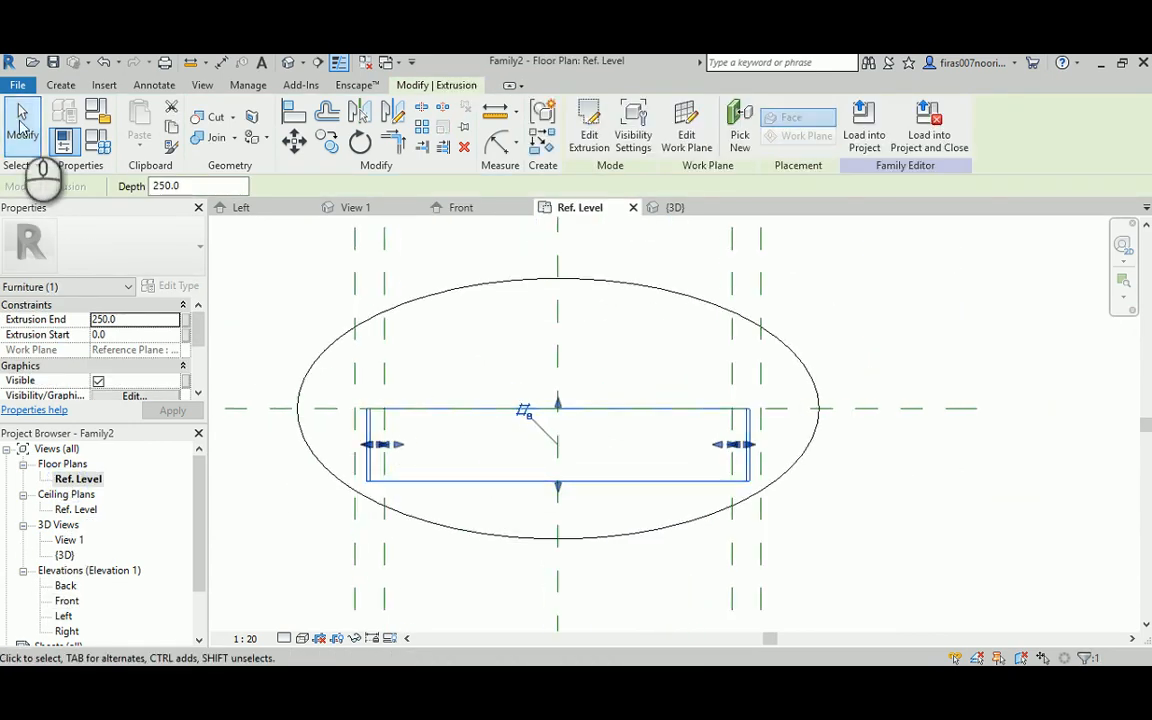
left_click(52, 86)
left_click(900, 112)
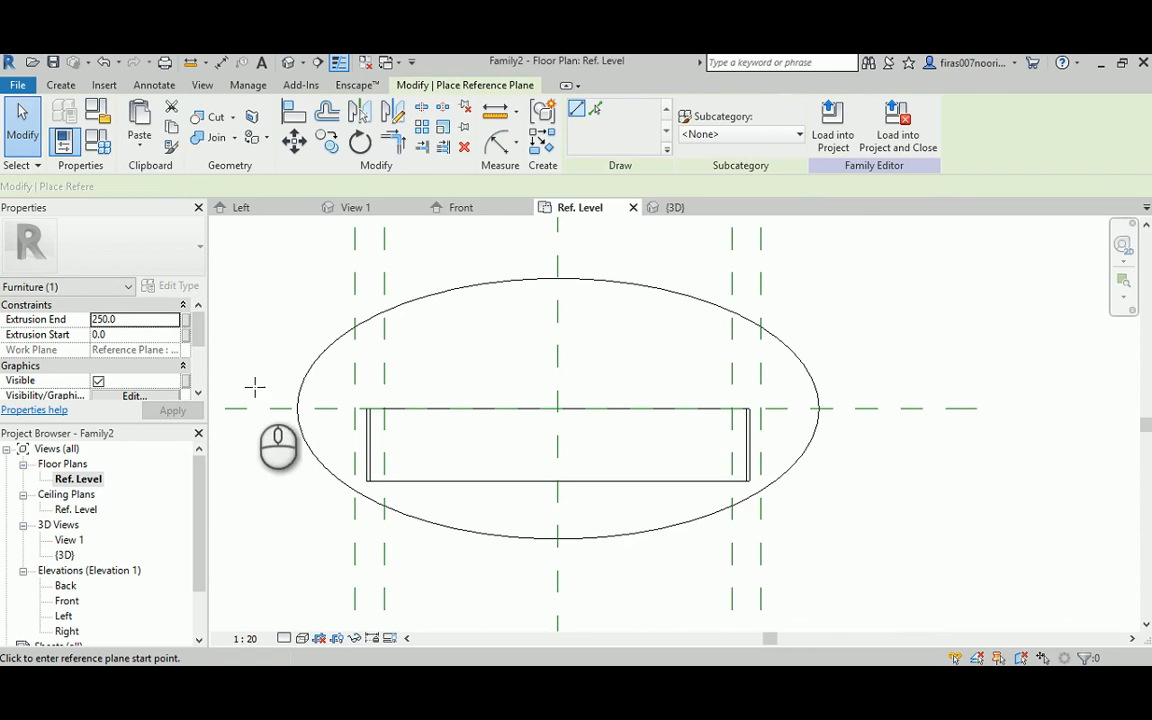
left_click(245, 394)
left_click(428, 393)
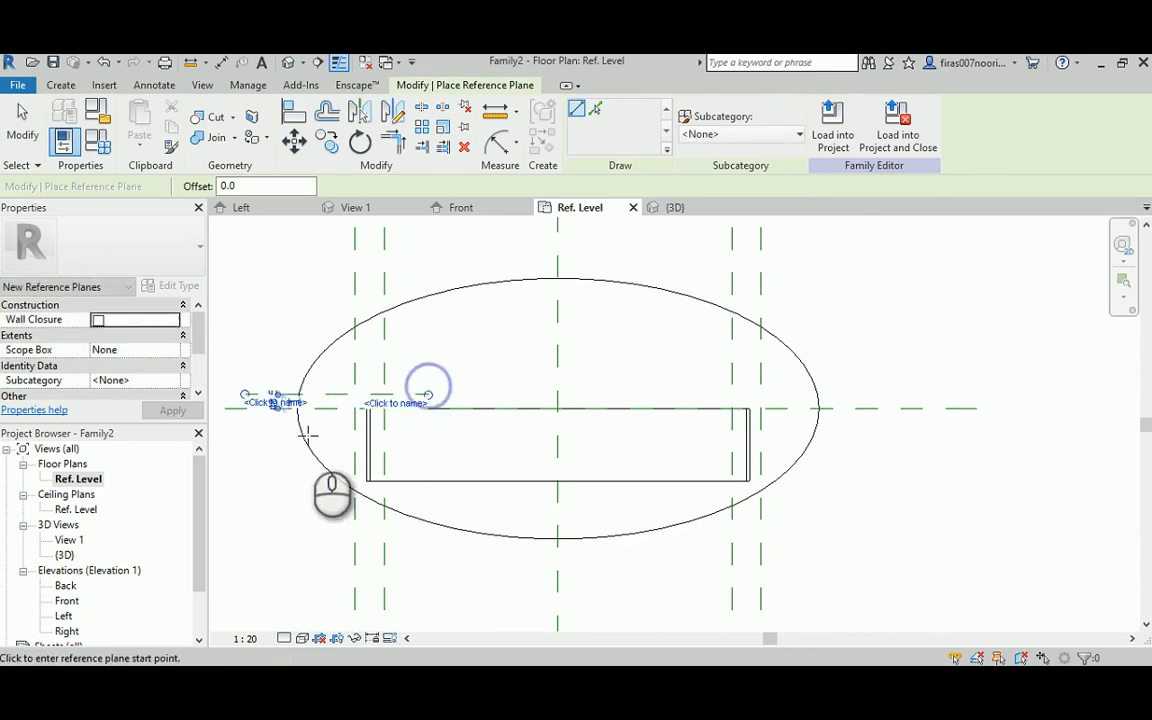
left_click(243, 425)
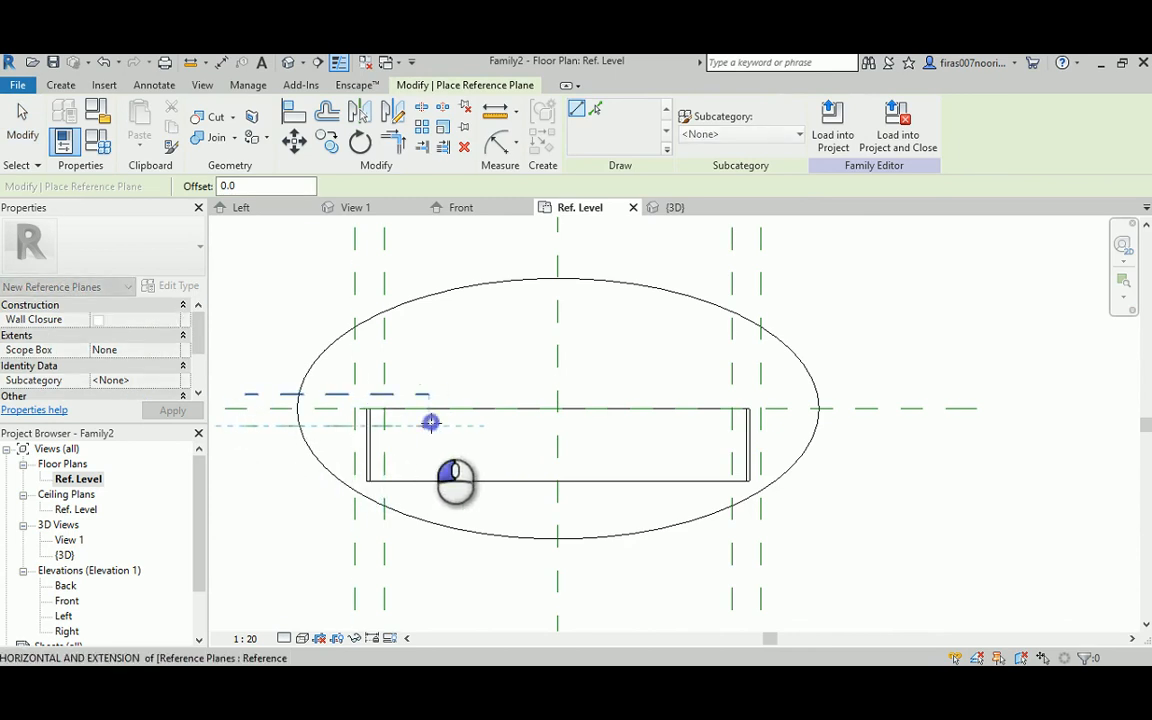
left_click(430, 423)
scroll(385, 420, "up", 3)
key("Escape")
key("Escape")
Dimension the two new reference planes together with the center plane and constrain the spacing to be equal.
key("d")
key("i")
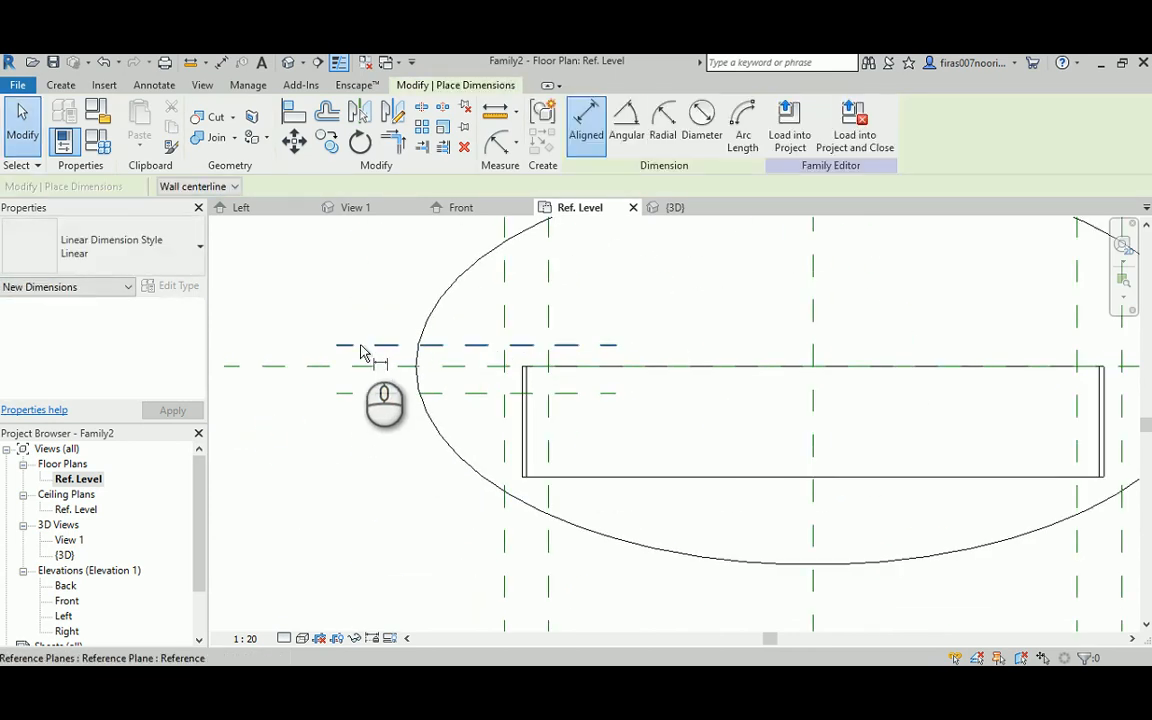
left_click(361, 345)
left_click(356, 366)
left_click(350, 392)
left_click(340, 415)
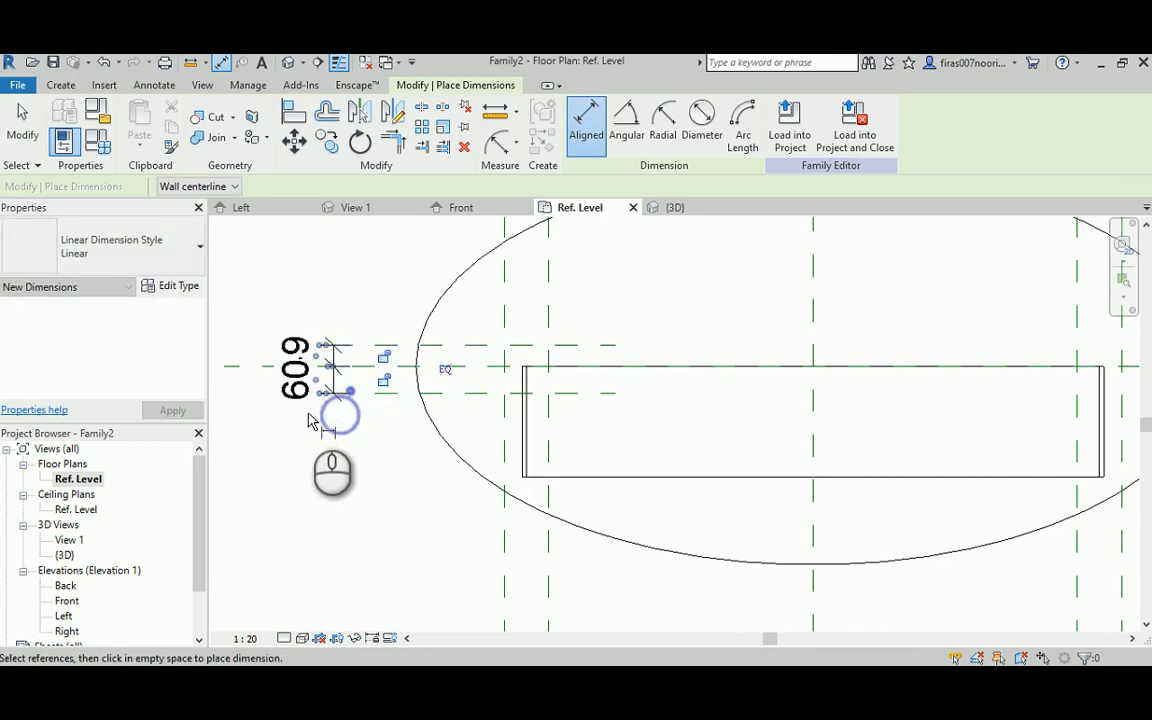
left_click(446, 371)
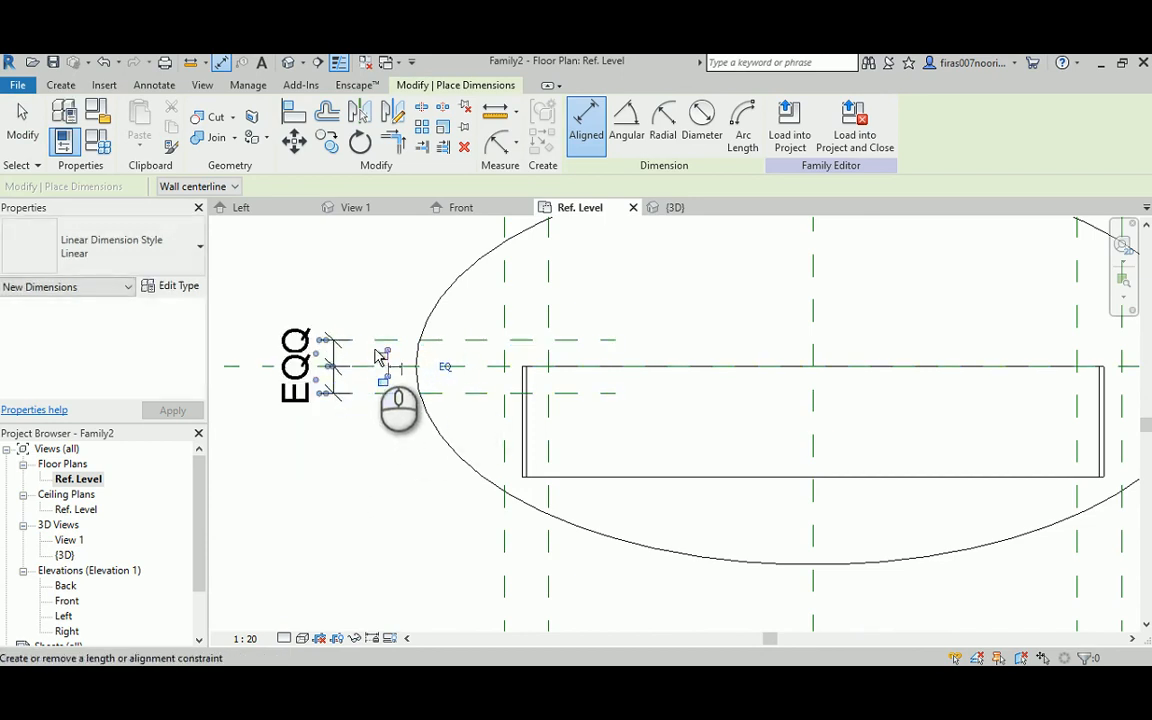
Add an overall aligned dimension between the two new horizontal reference planes.
left_click(365, 340)
left_click(355, 393)
left_click(270, 412)
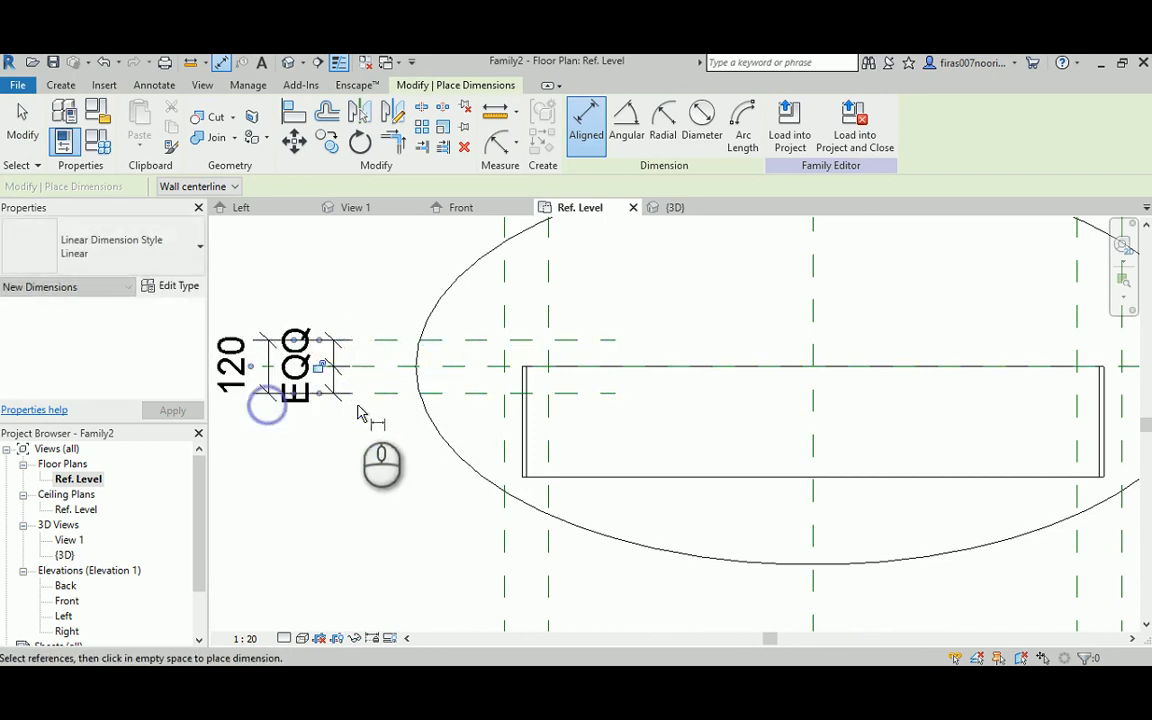
key("Escape")
key("Escape")
Set the lower horizontal reference plane's distance from the center plane to 15 mm.
left_click(381, 392)
scroll(403, 385, "up", 5)
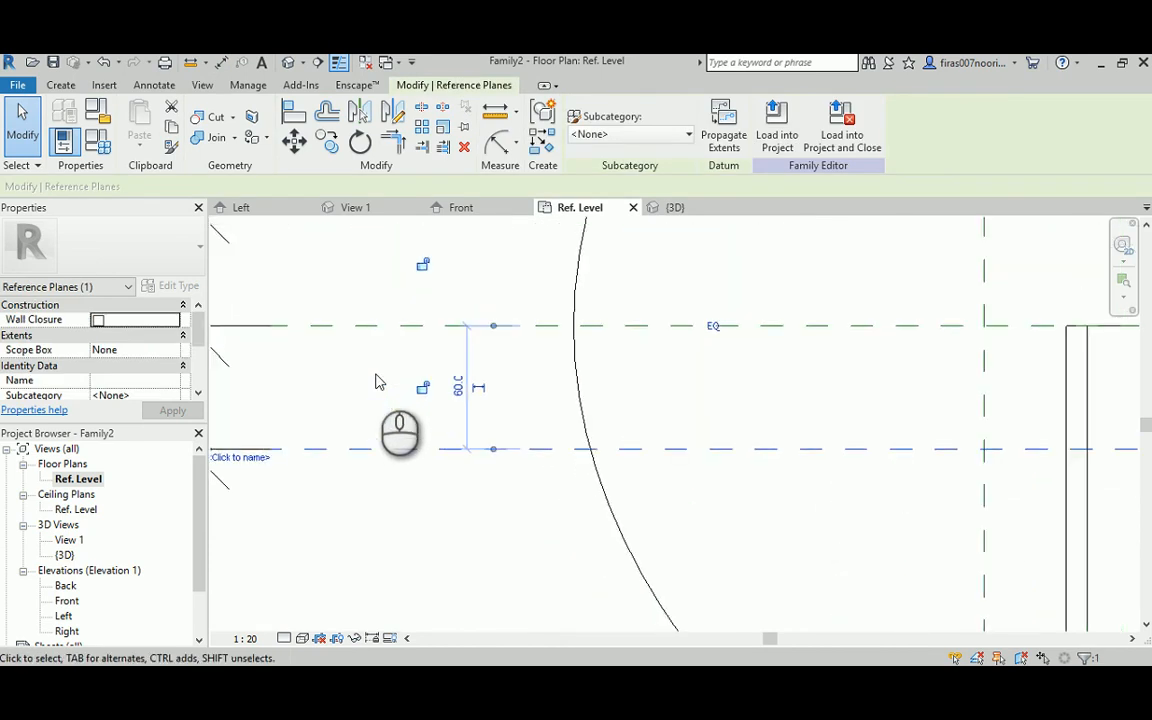
left_click(459, 388)
type("1")
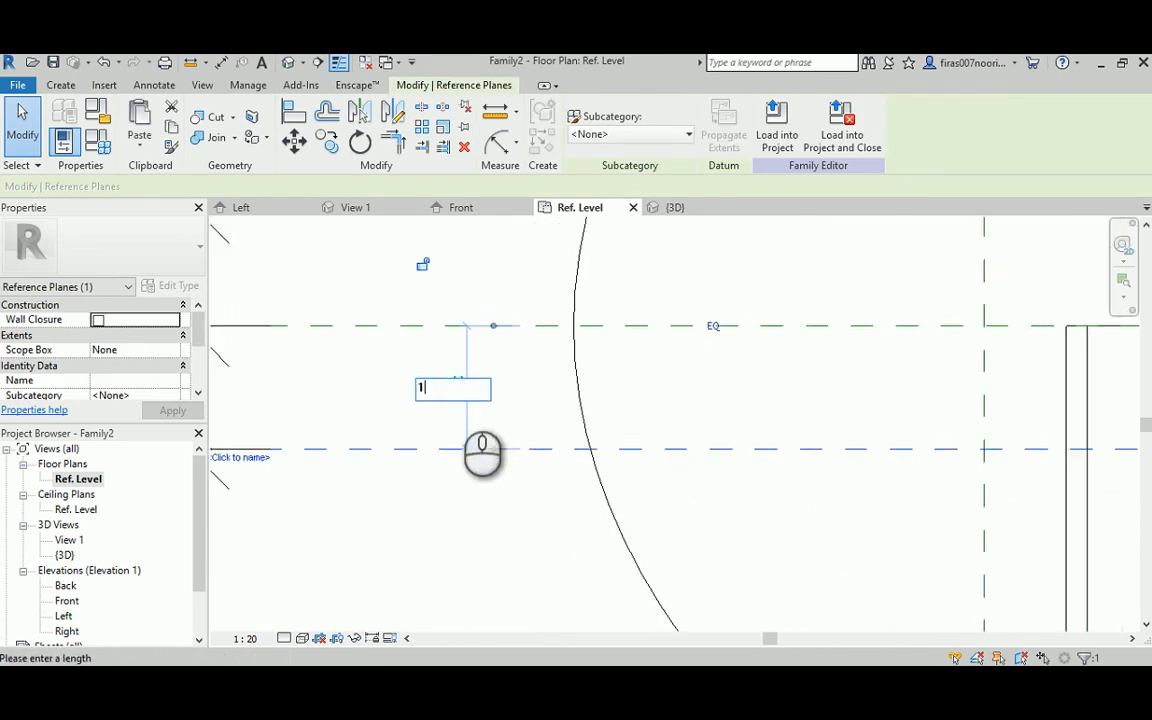
type("5")
key("Return")
scroll(458, 406, "down", 2)
left_click(454, 425)
scroll(430, 362, "down", 1)
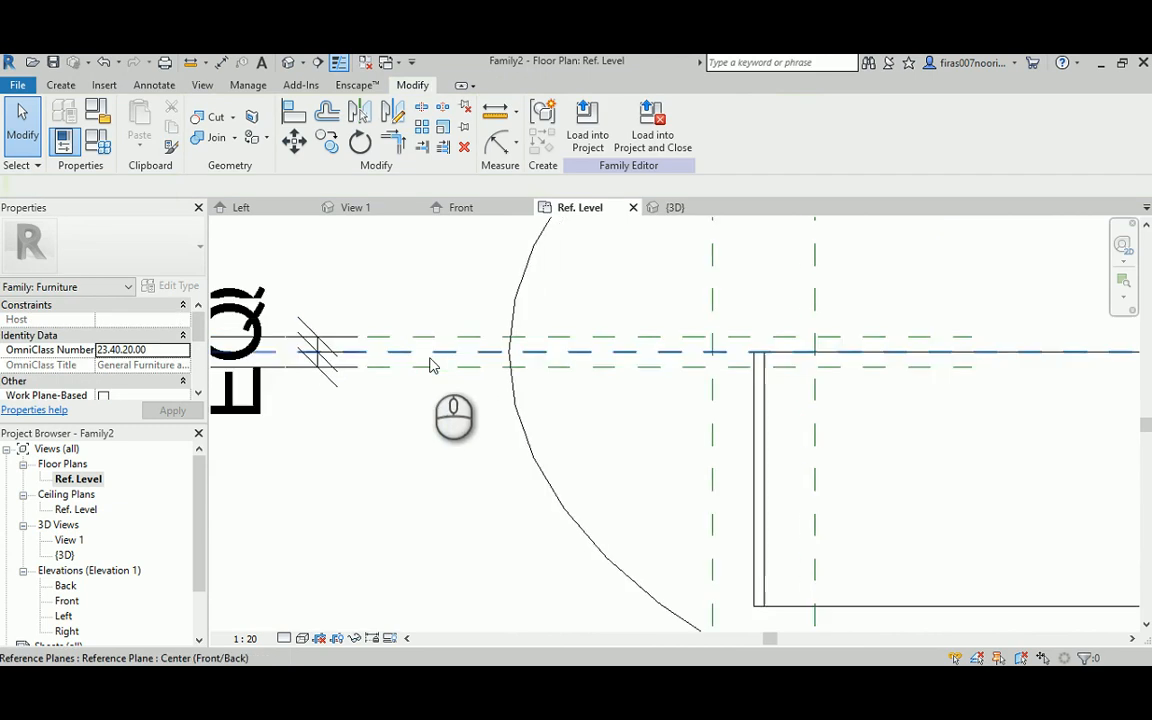
scroll(420, 349, "down", 2)
Stretch both long faces of the base extrusion onto the horizontal reference planes at -15 and 15 mm and lock them.
middle_click_drag(851, 360, 696, 366)
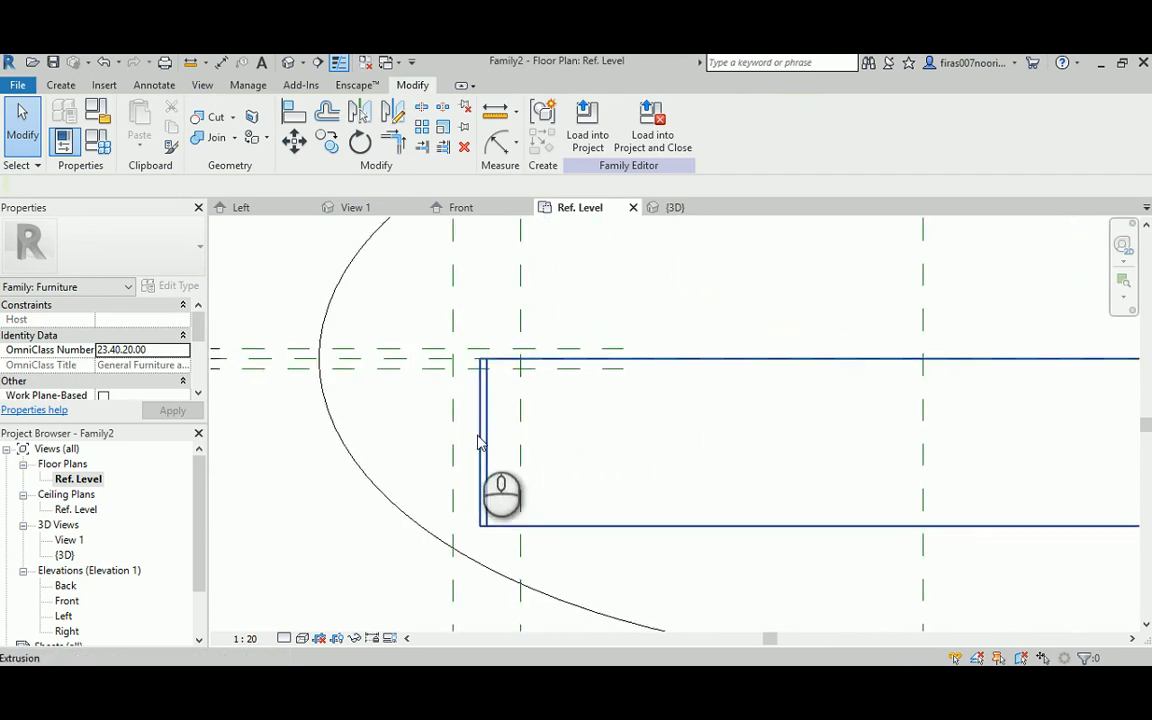
left_click(477, 435)
scroll(478, 436, "down", 2)
left_click_drag(733, 385, 687, 375)
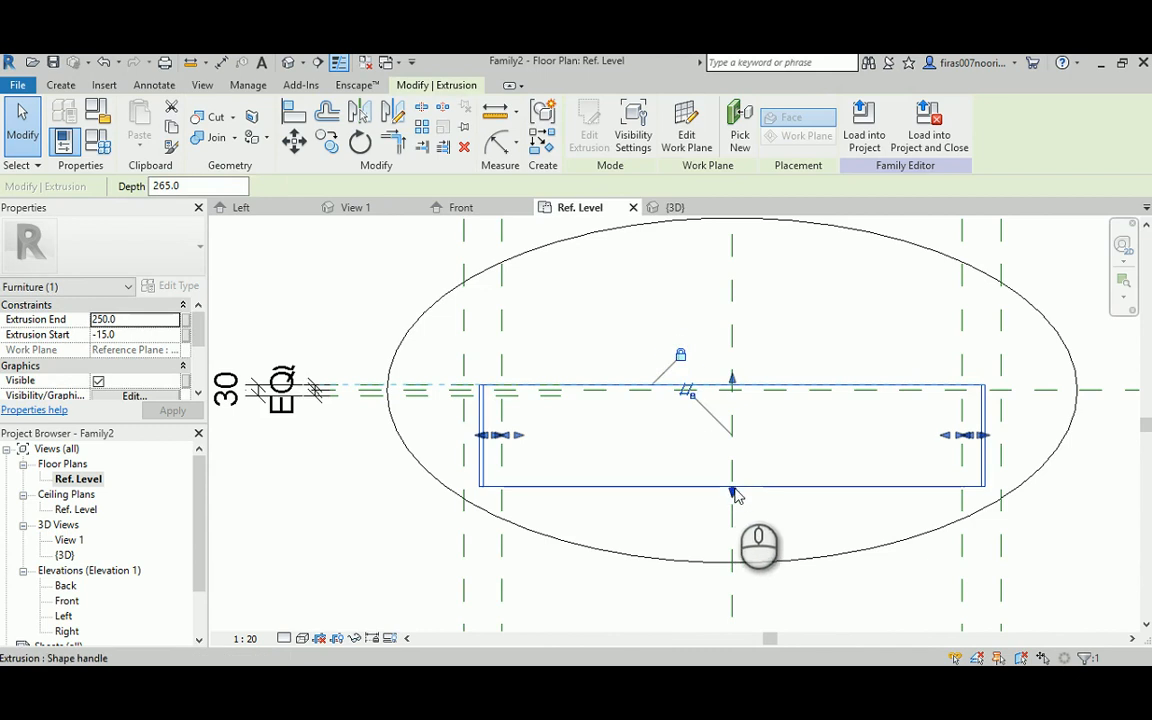
left_click_drag(733, 488, 580, 395)
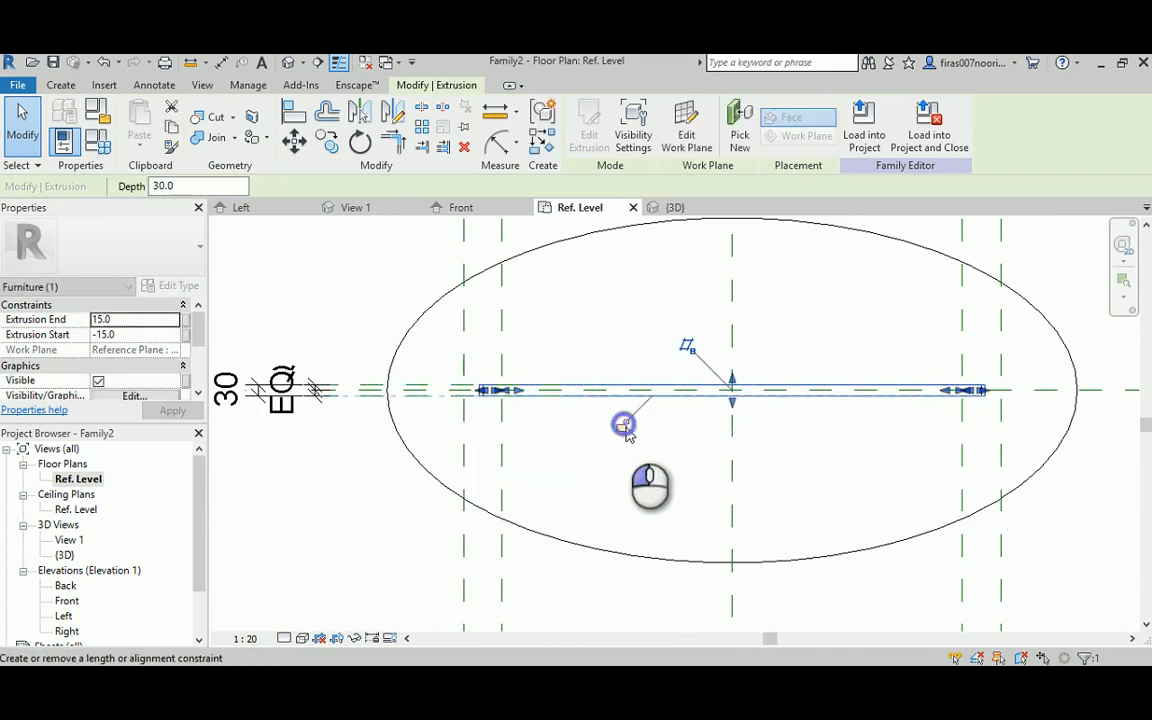
left_click(656, 471)
Examine the narrowed ribbon base under the glass top in the 3D view.
middle_click_drag(882, 432, 846, 434)
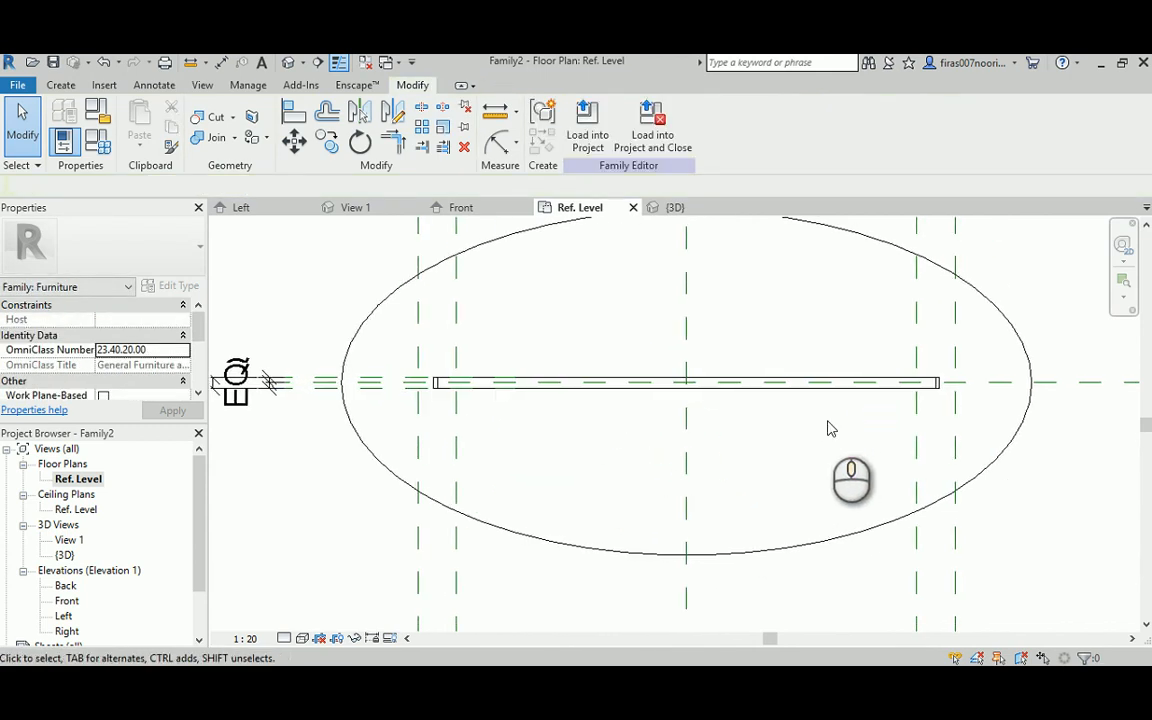
left_click(456, 420)
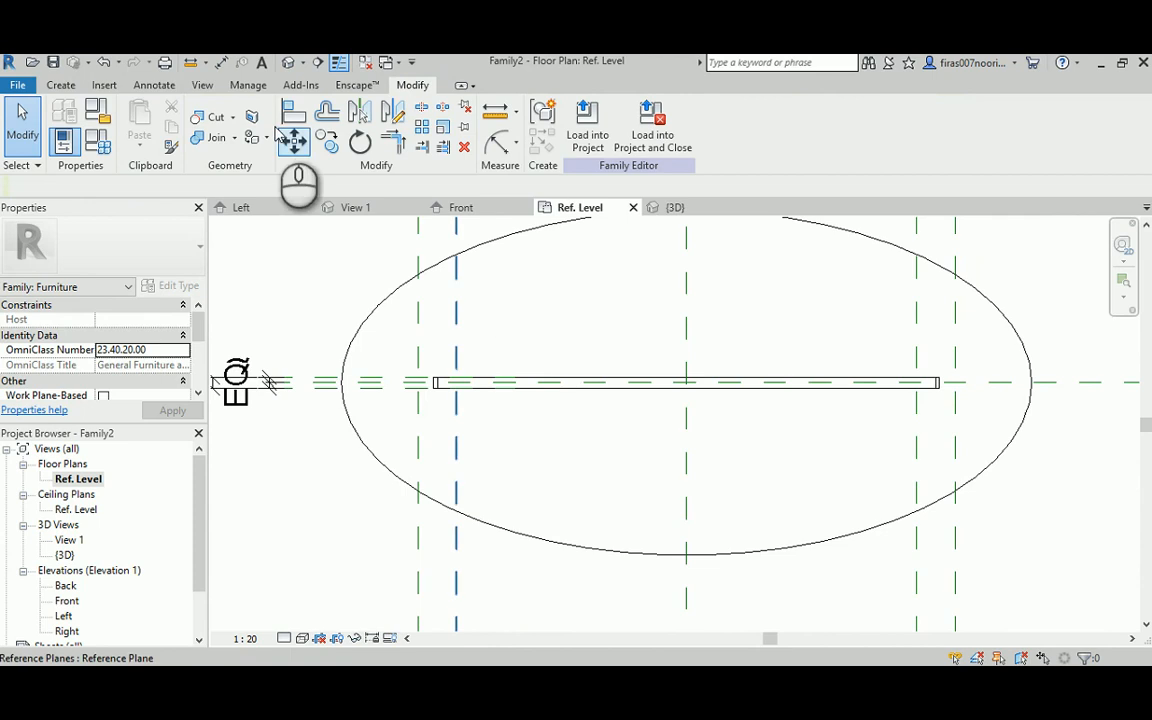
left_click(291, 63)
middle_click_drag(643, 463, 598, 445, "shift")
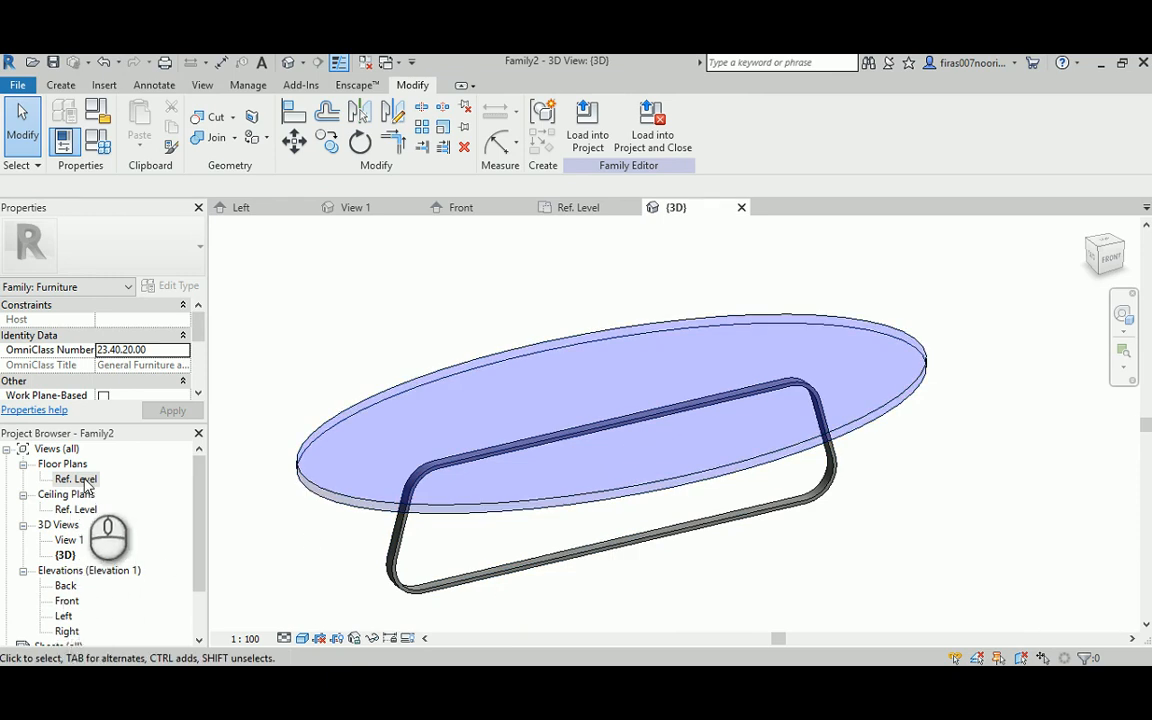
In the Left elevation, draw two vertical reference planes on the left side, about 354 and 273 mm from the nearest base-face plane.
double_click(62, 603)
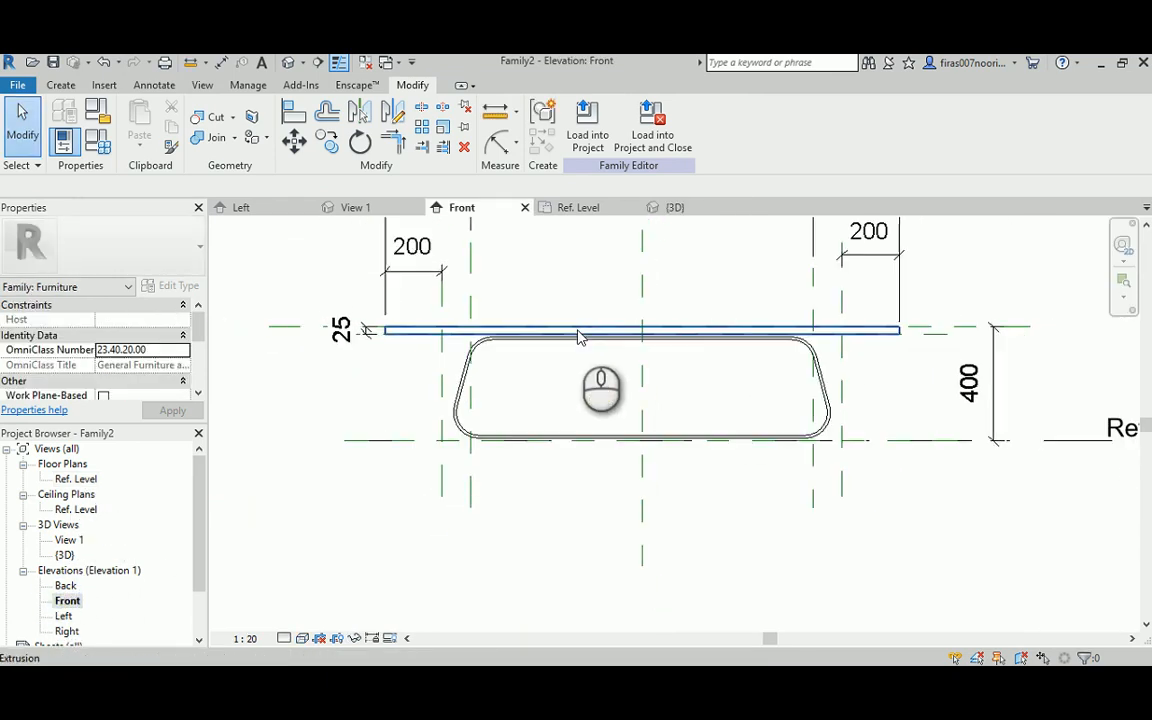
double_click(62, 616)
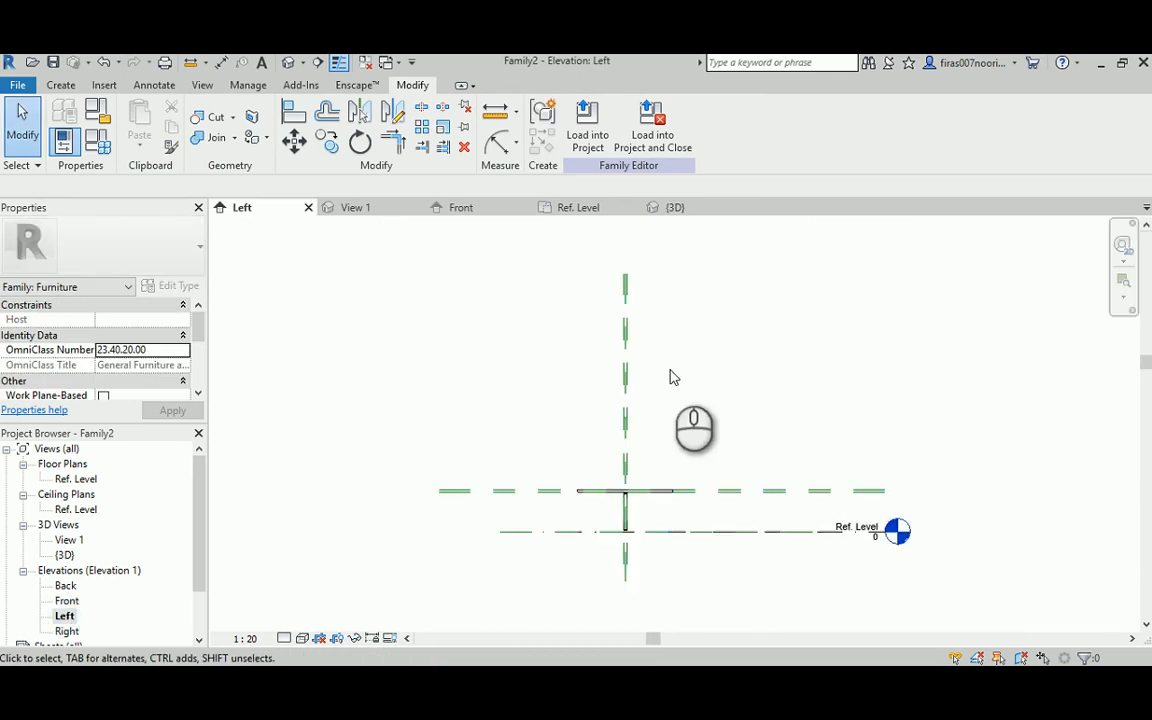
scroll(607, 524, "up", 3)
scroll(610, 522, "up", 2)
middle_click_drag(609, 522, 568, 445)
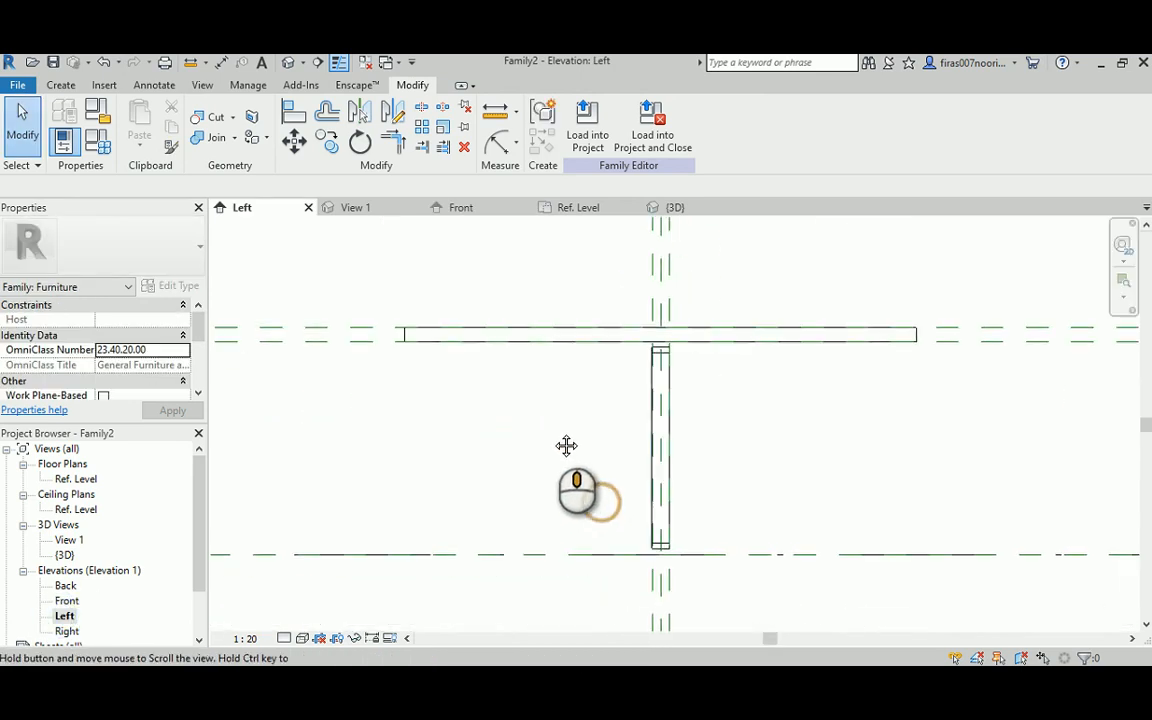
left_click(62, 85)
left_click(900, 116)
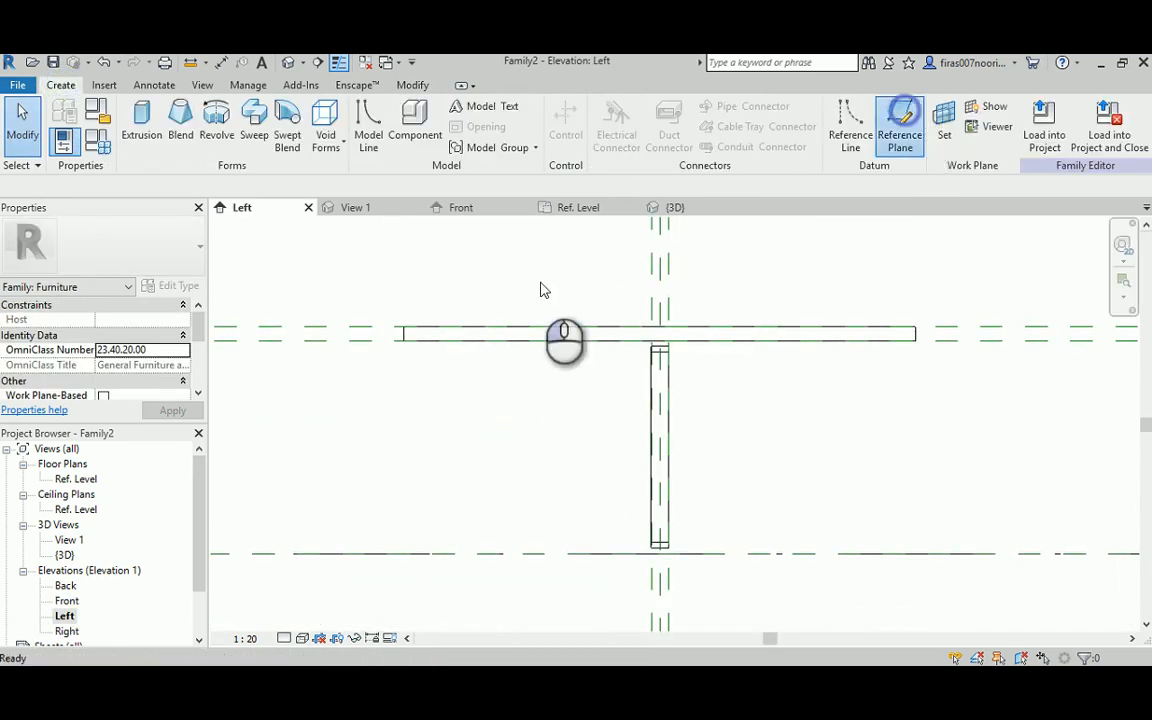
left_click(449, 280)
left_click(449, 577)
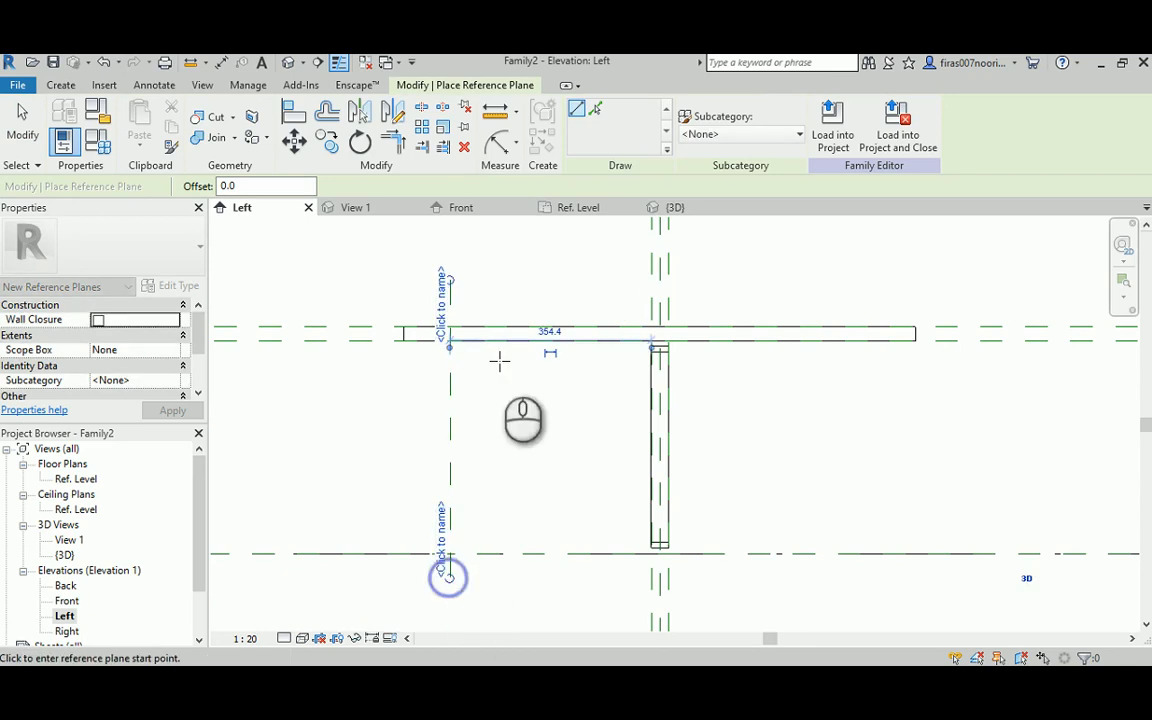
left_click(497, 249)
left_click(497, 572)
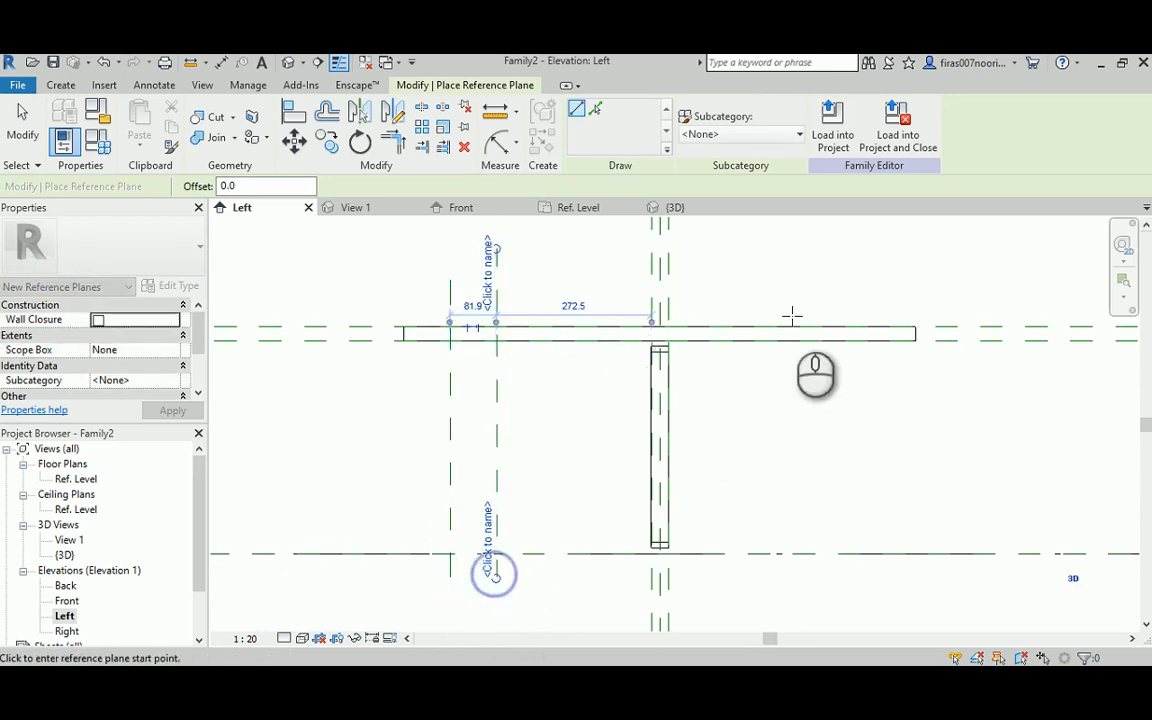
Draw two matching vertical reference planes on the right side, about 374 and 294 mm from the nearest base-face plane.
left_click(880, 266)
left_click(880, 575)
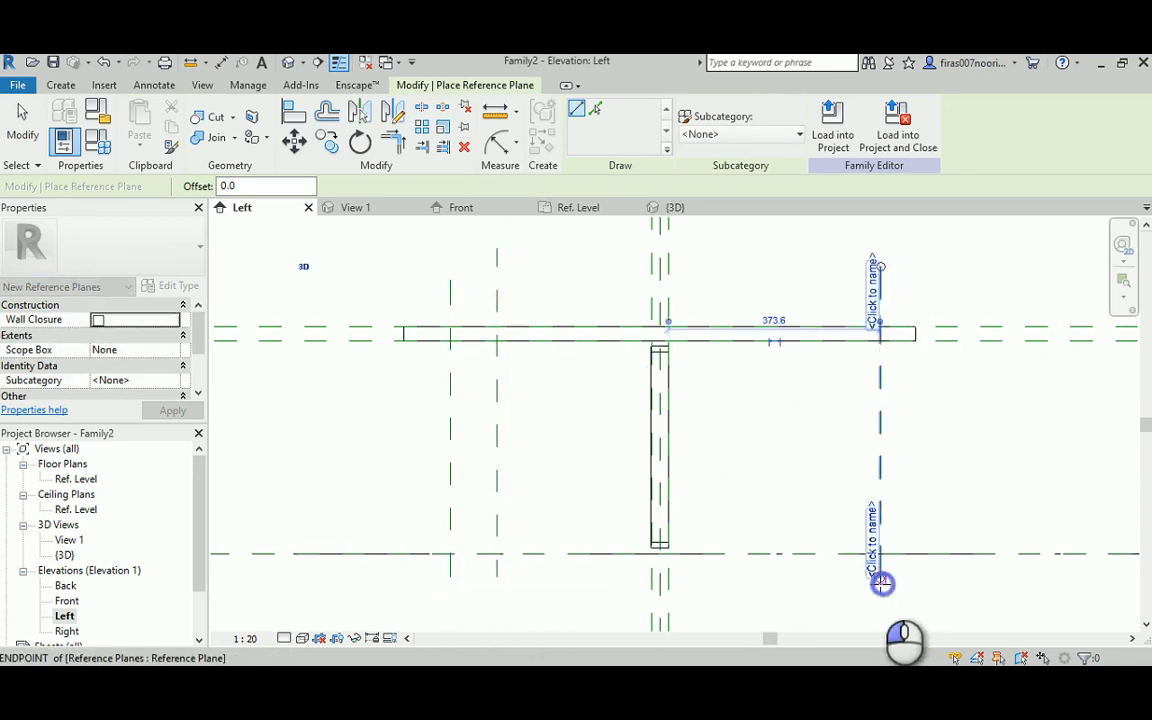
left_click(835, 249)
left_click(835, 605)
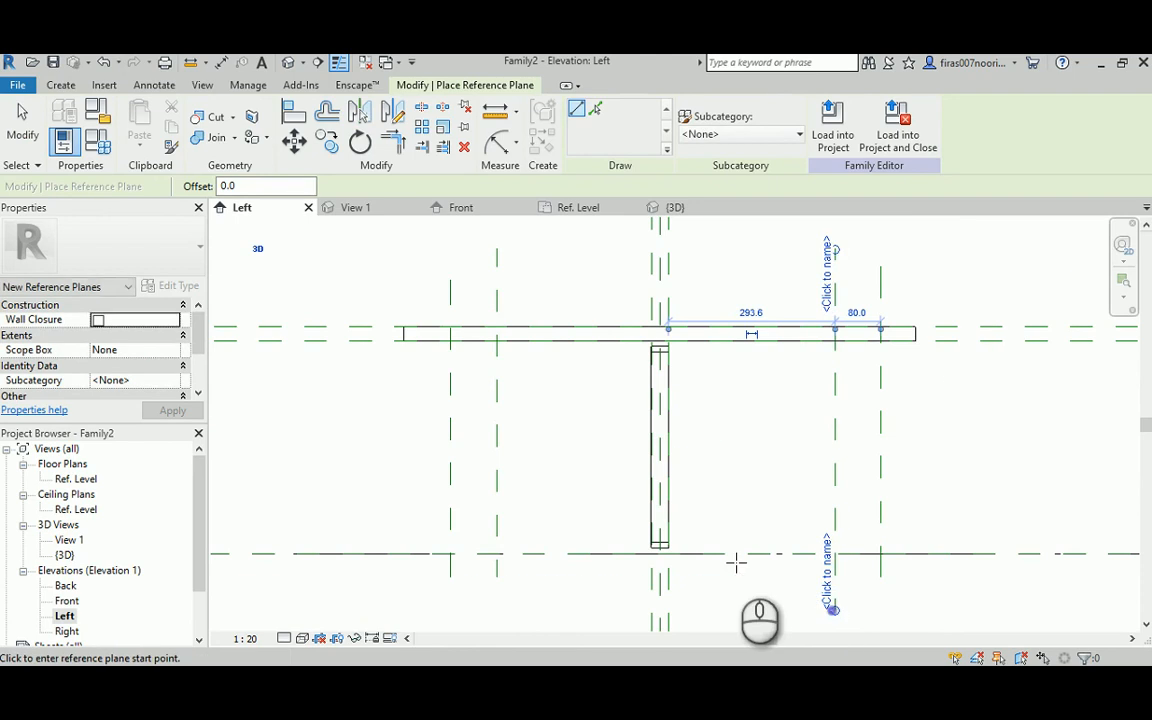
key("Escape")
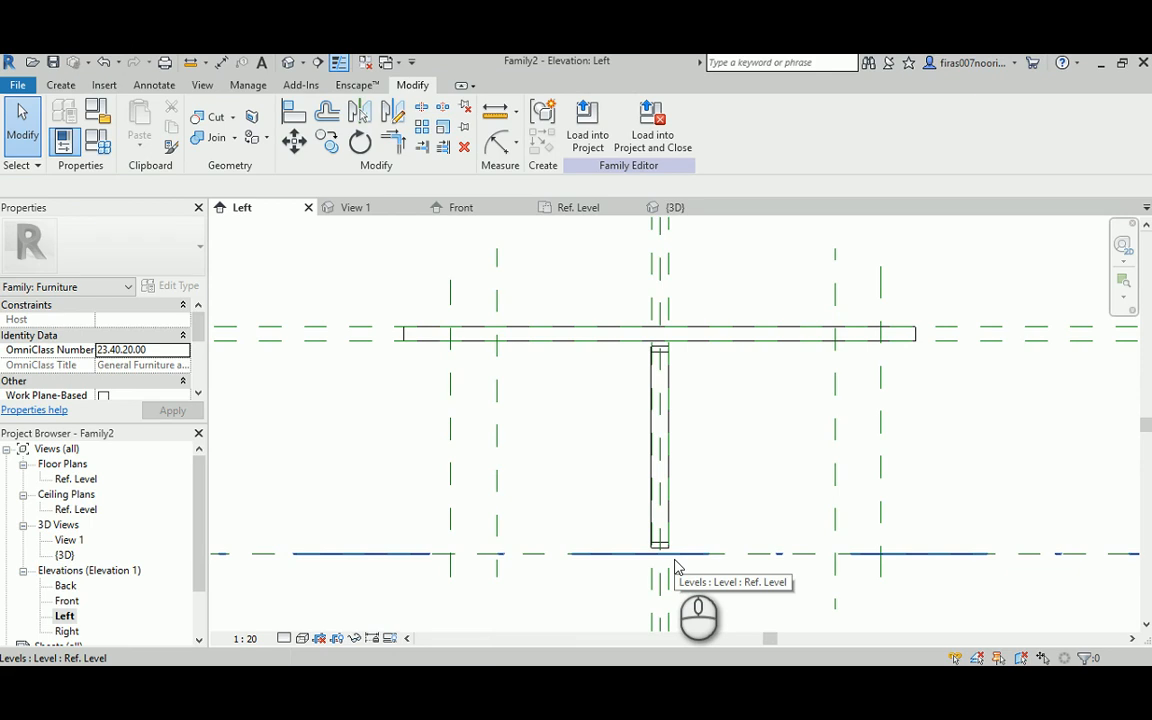
key("d")
key("i")
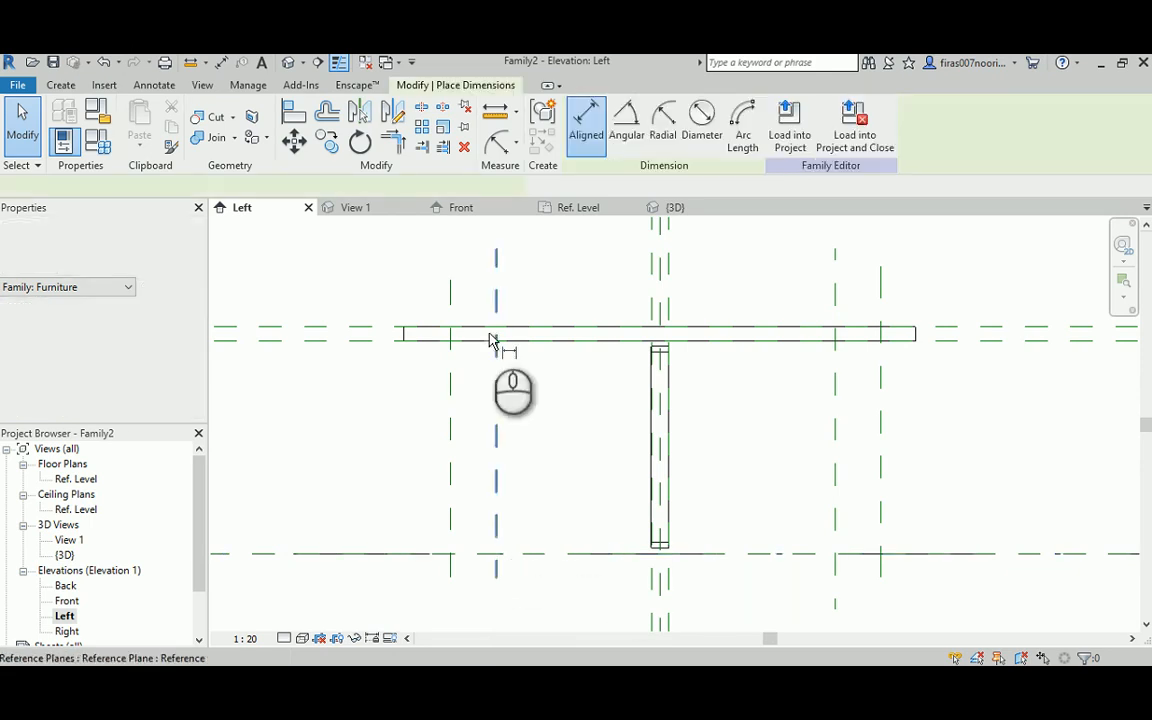
left_click(449, 298)
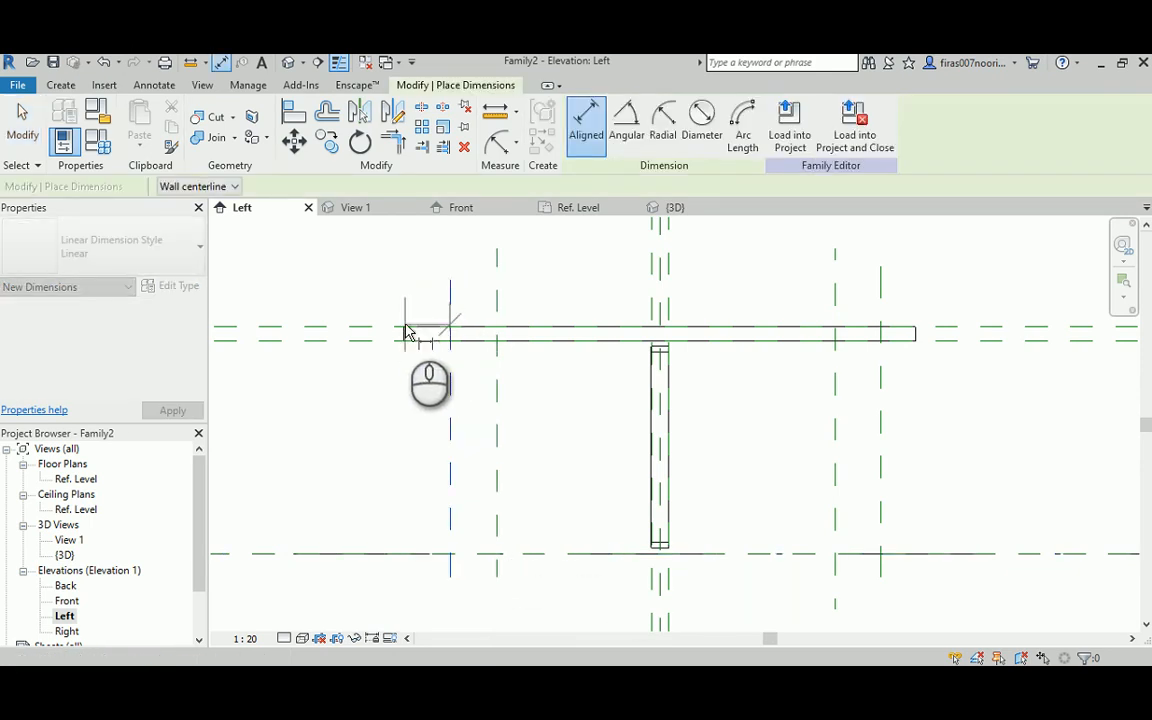
scroll(400, 330, "up", 4)
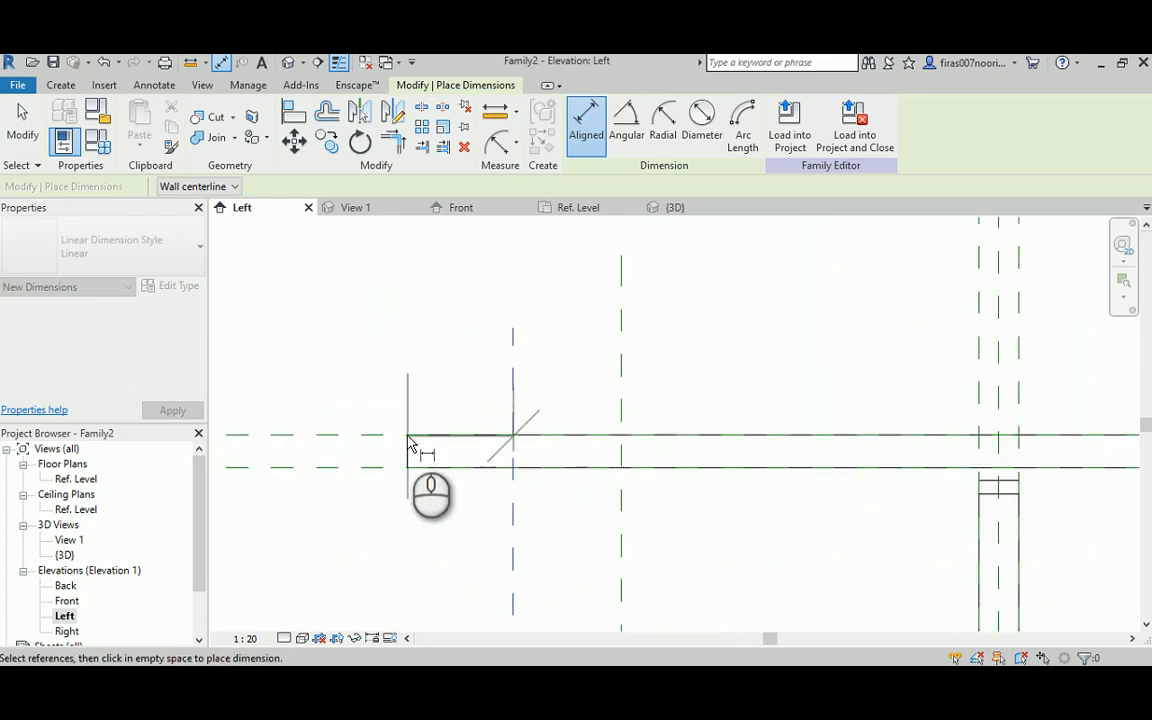
scroll(426, 387, "down", 3)
middle_click_drag(428, 387, 410, 307)
key("Escape")
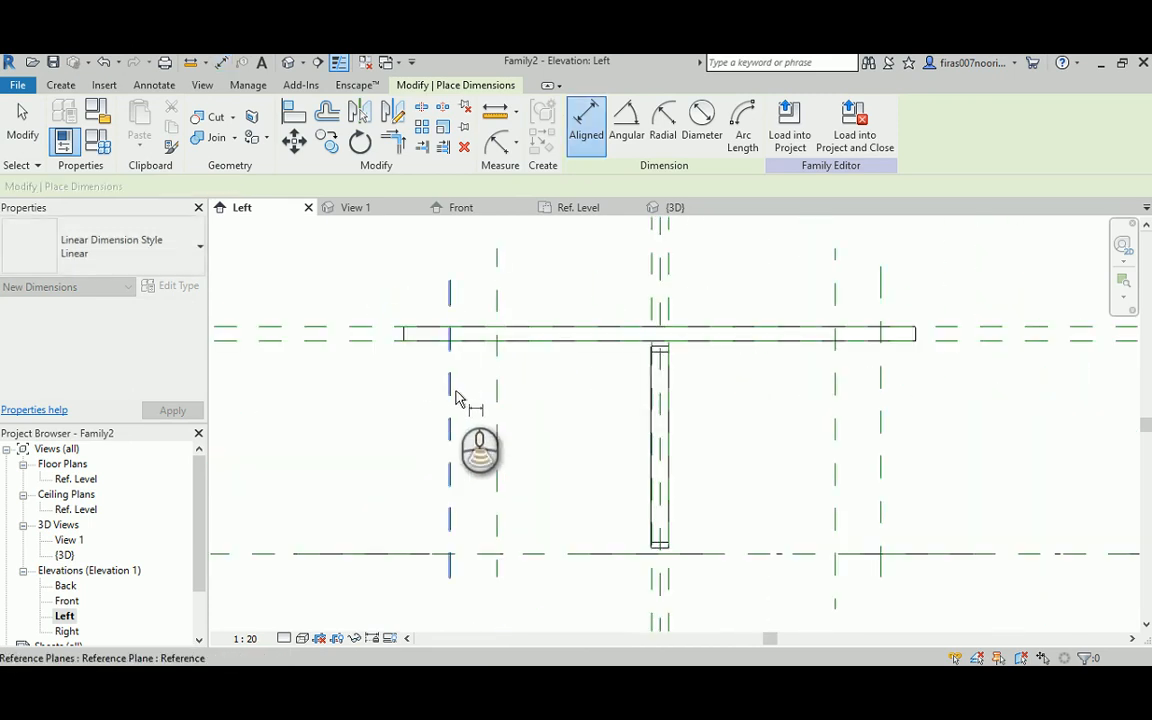
scroll(445, 375, "down", 1)
middle_click_drag(800, 313, 692, 395)
scroll(692, 395, "up", 2)
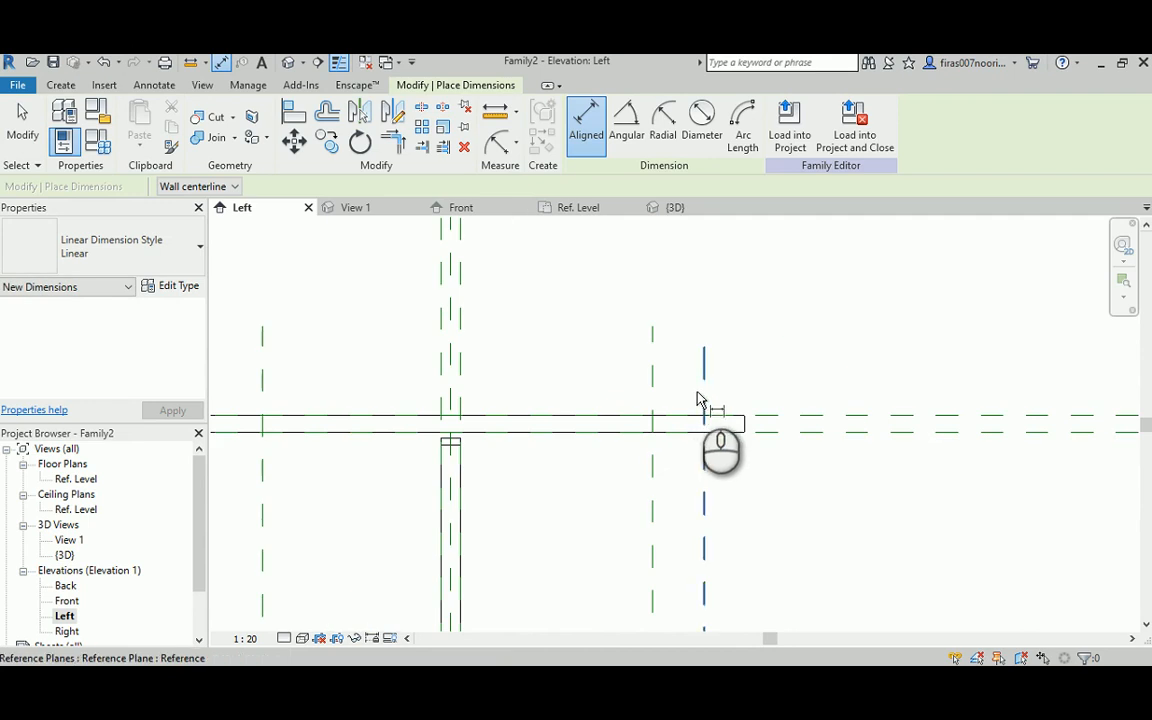
left_click(698, 396)
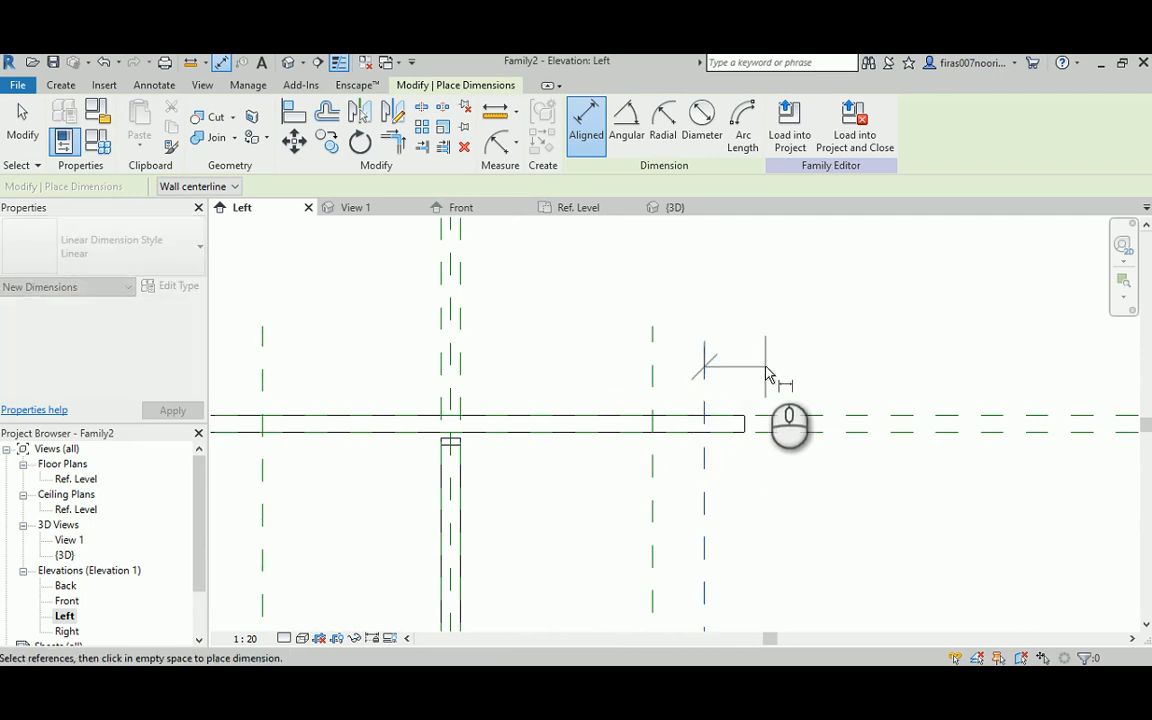
key("Escape")
key("Escape")
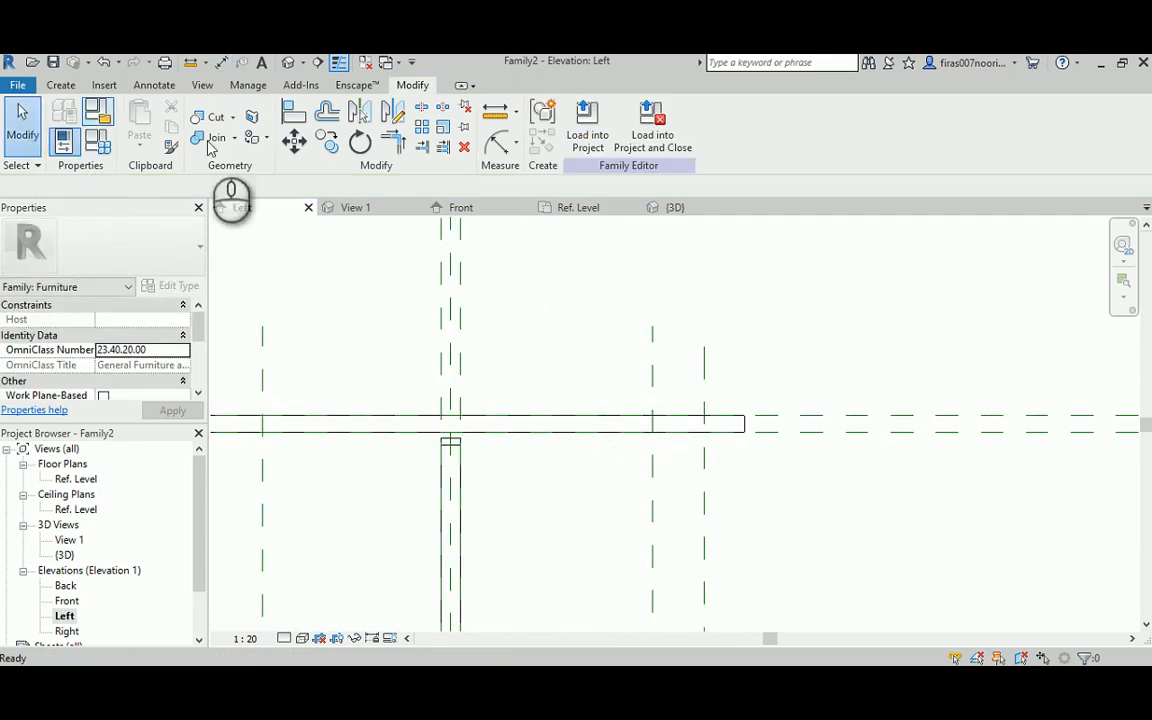
Draw a vertical reference plane just beyond each end of the glass top, about 484 mm right and 488 mm left of the center plane.
left_click(61, 85)
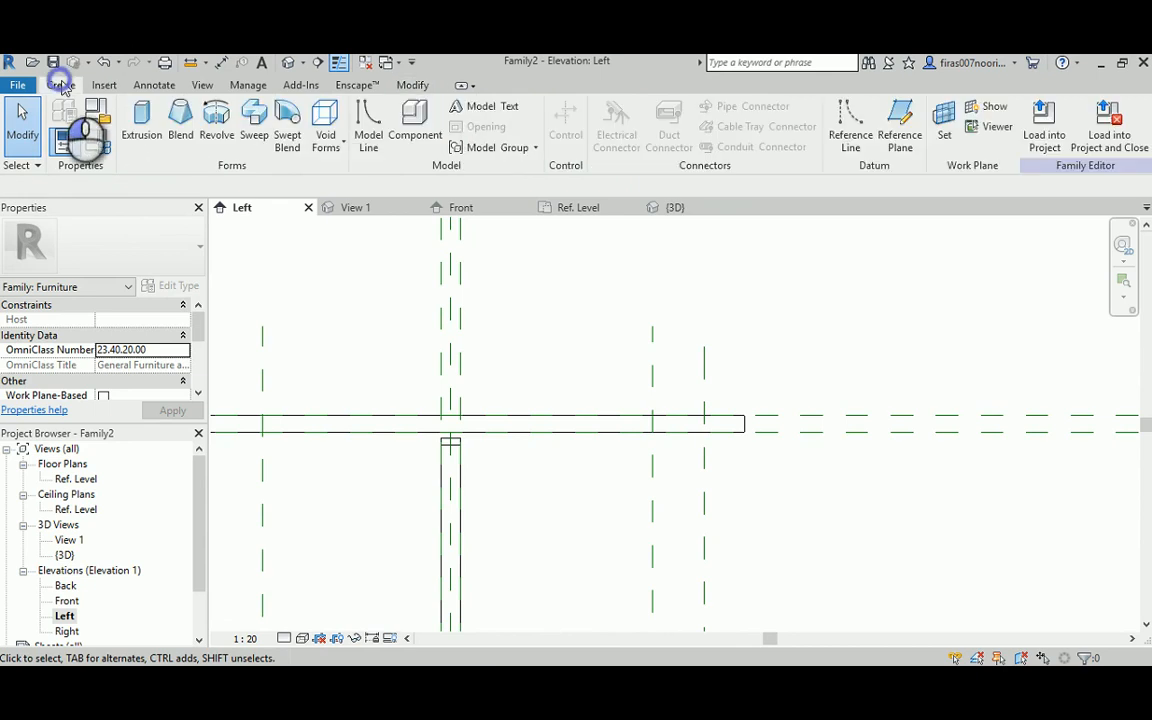
left_click(897, 122)
left_click(779, 262)
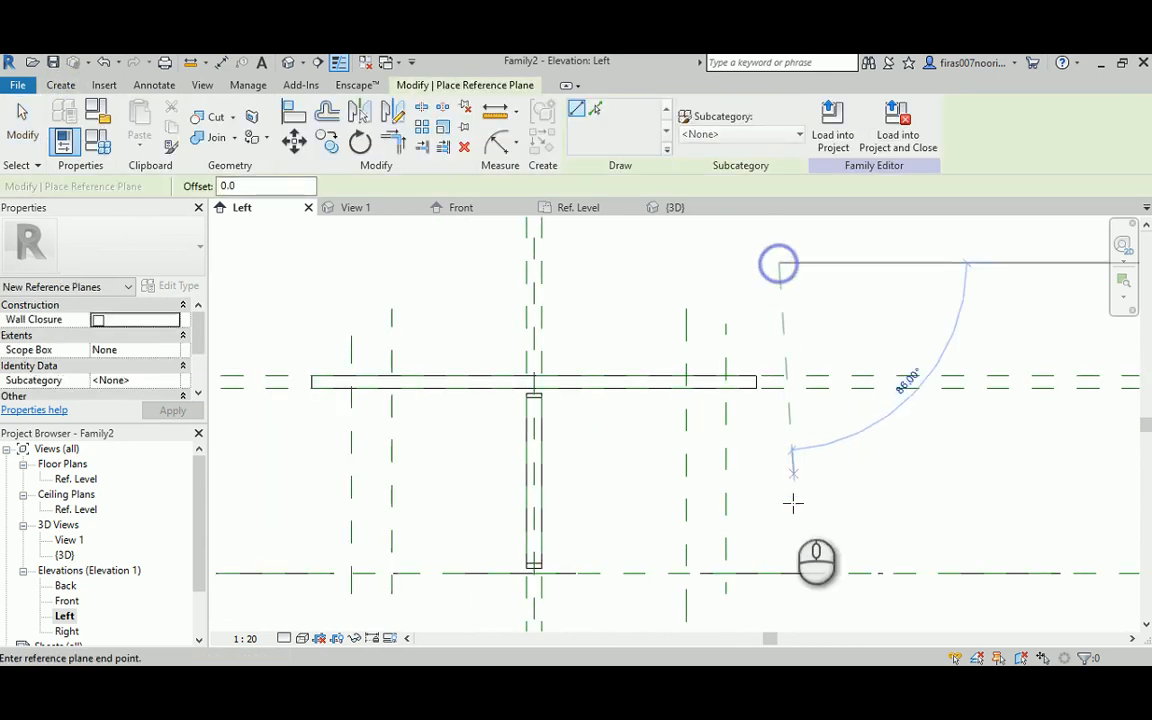
left_click(766, 601)
key("ctrl+z")
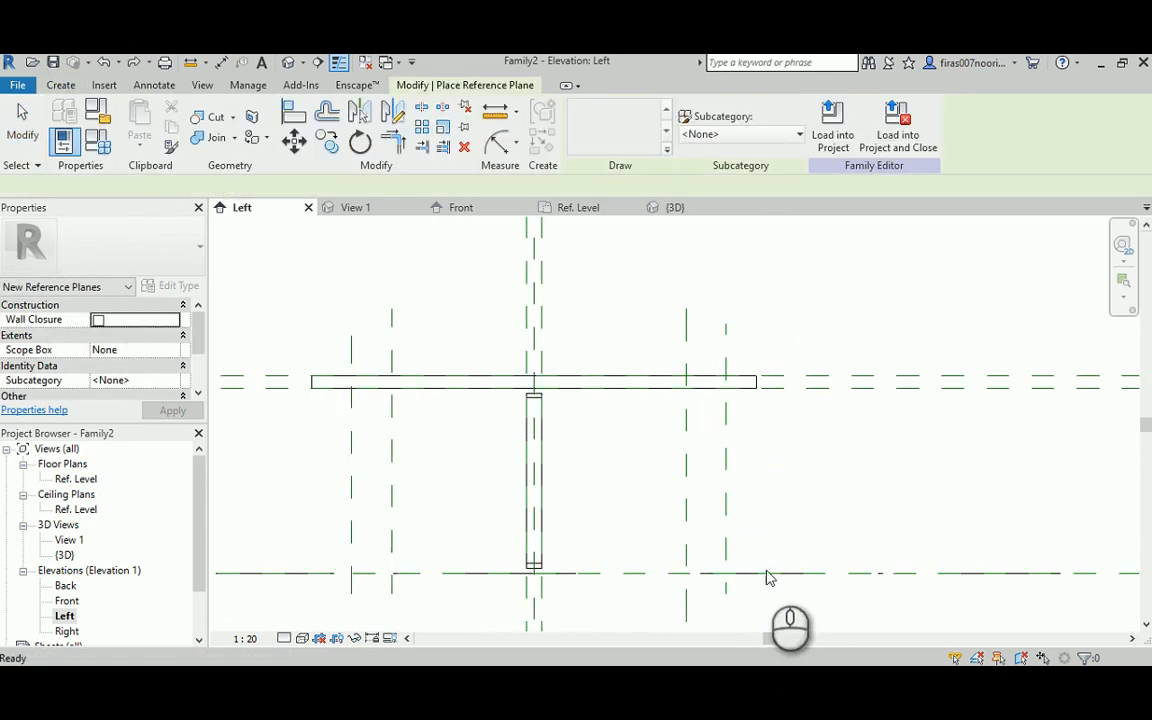
left_click(773, 296)
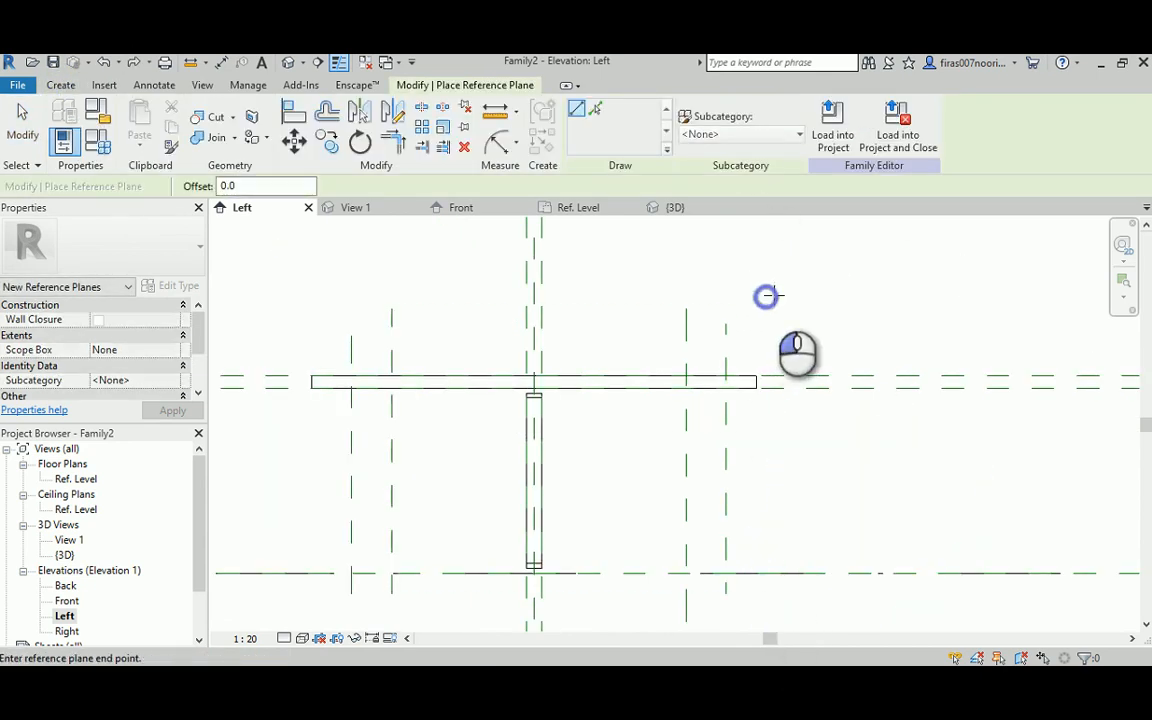
left_click(777, 599)
left_click(295, 325)
left_click(304, 608)
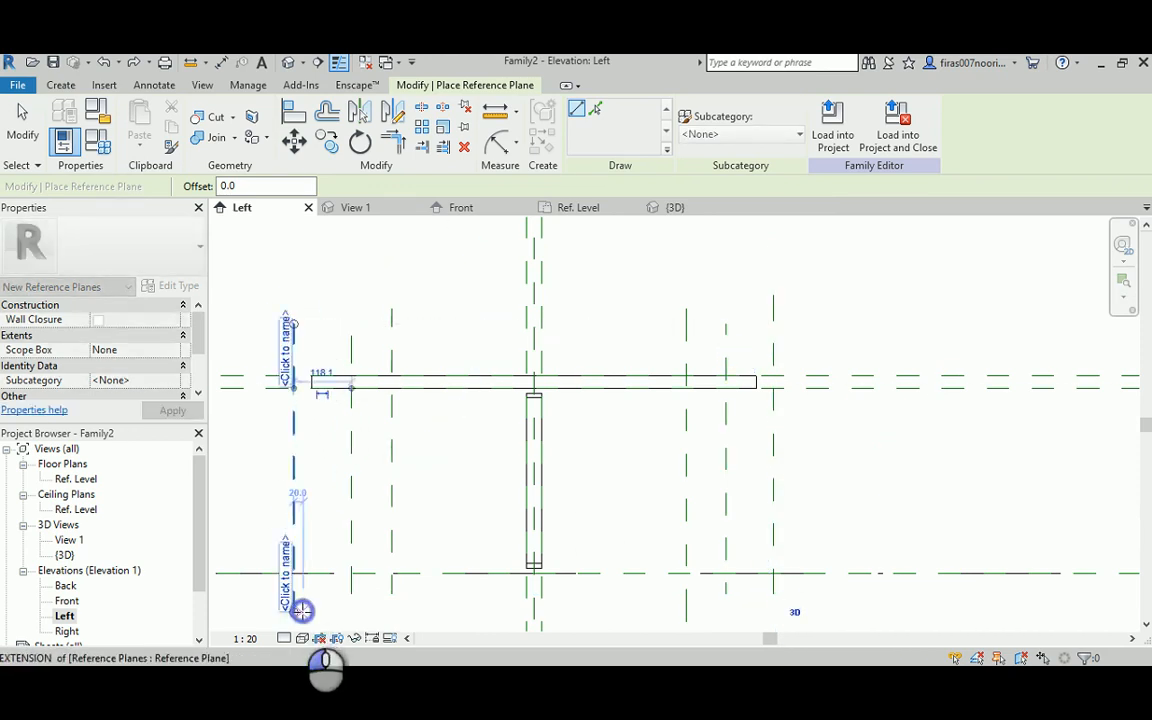
key("Escape")
key("Escape")
Add an aligned dimension between the outermost left reference plane and the center plane.
key("d")
key("i")
left_click(294, 335)
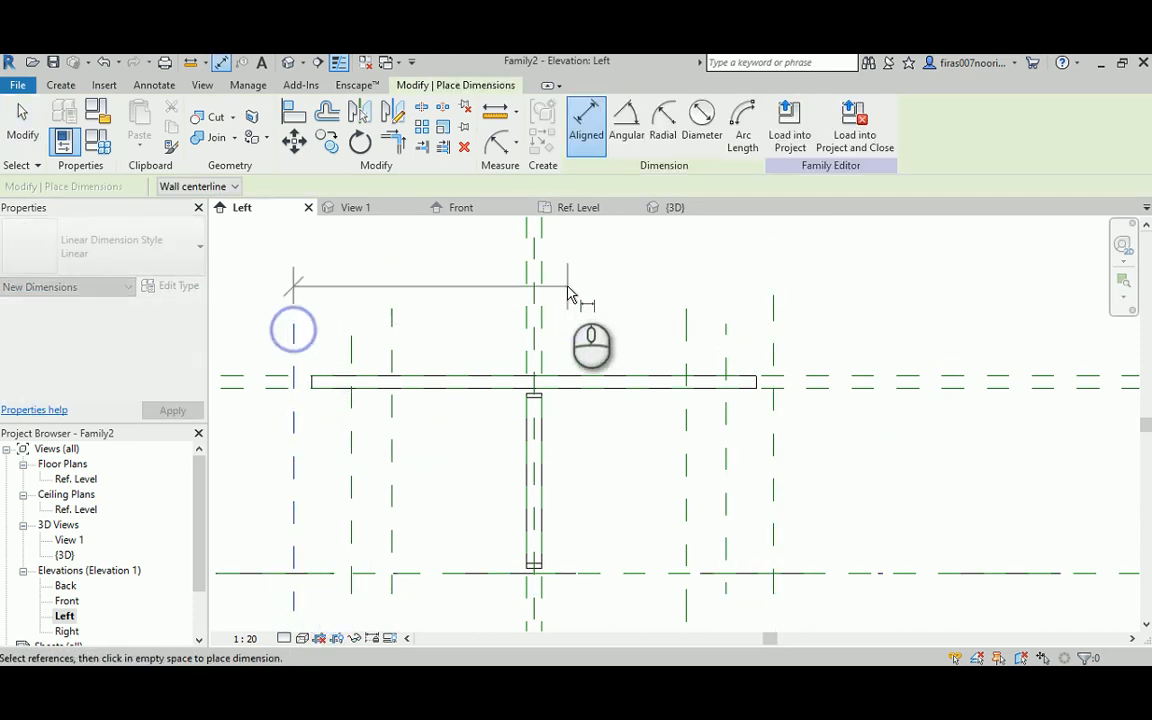
left_click(476, 301)
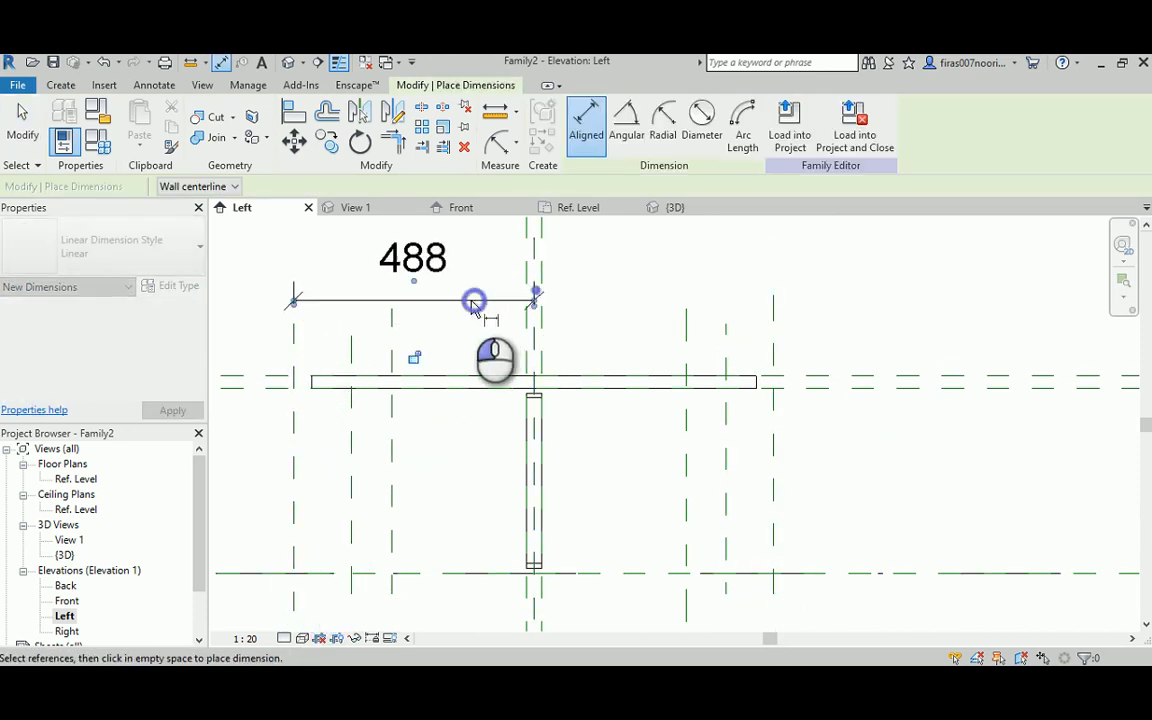
left_click(534, 343)
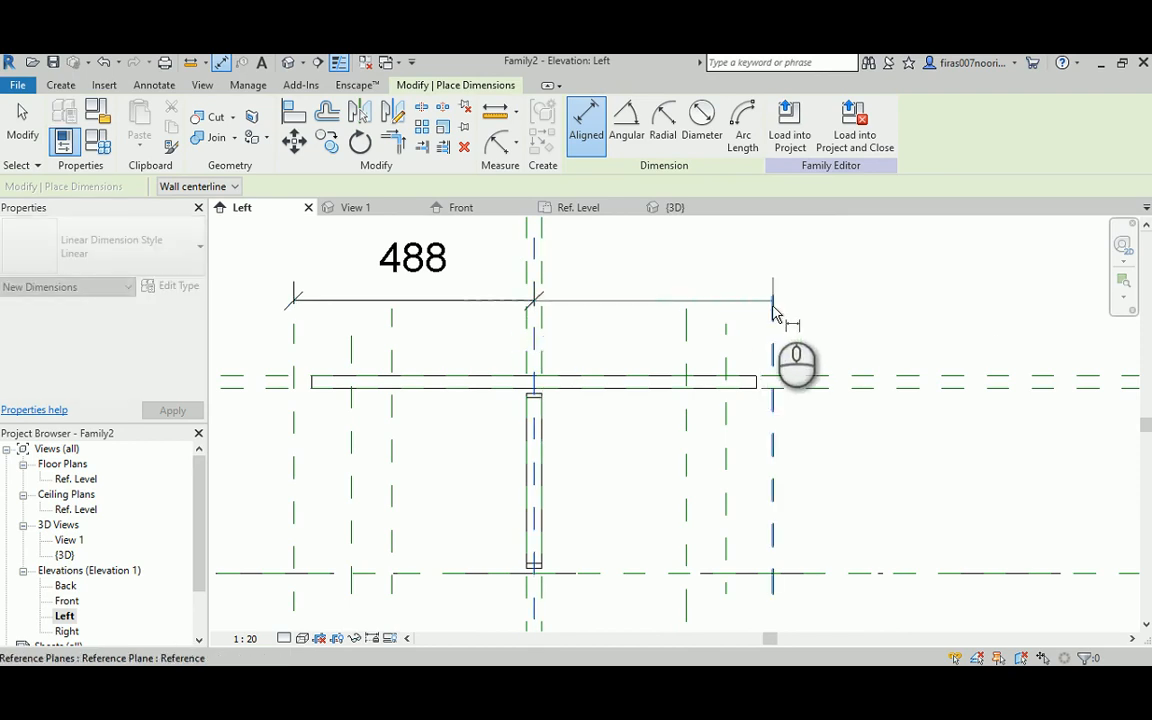
key("Escape")
key("Escape")
Add an aligned dimension between the outermost right reference plane and the center plane.
key("d")
key("i")
left_click(773, 306)
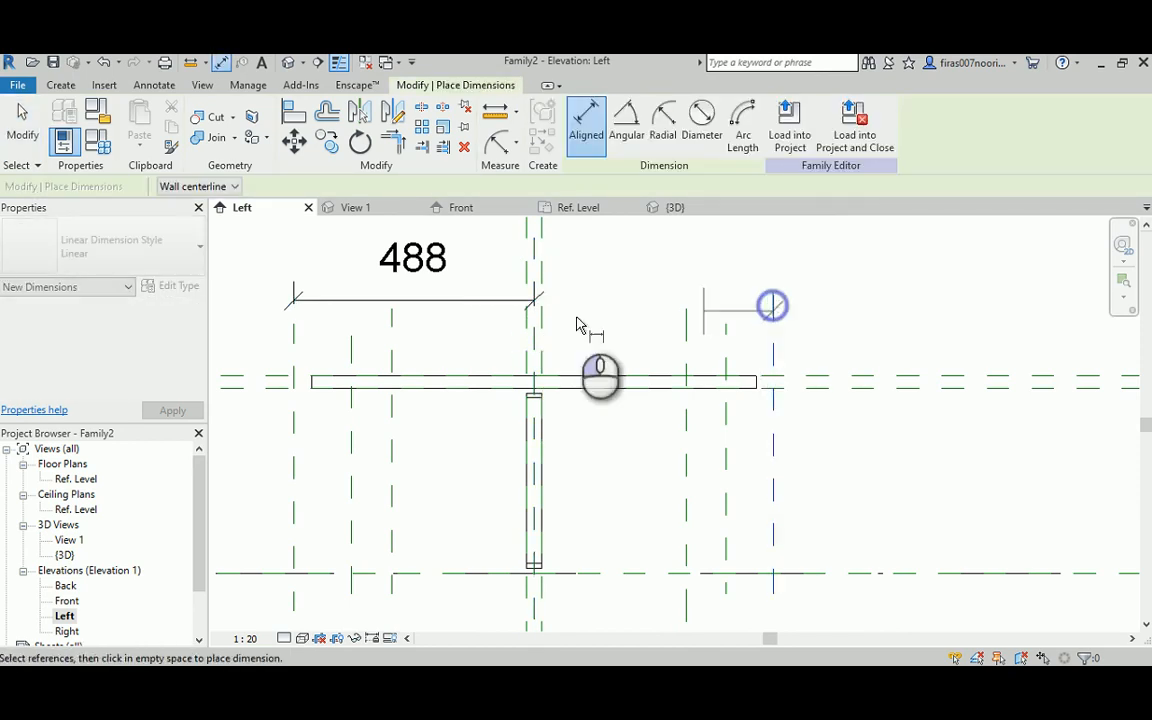
left_click(537, 337)
left_click(617, 285)
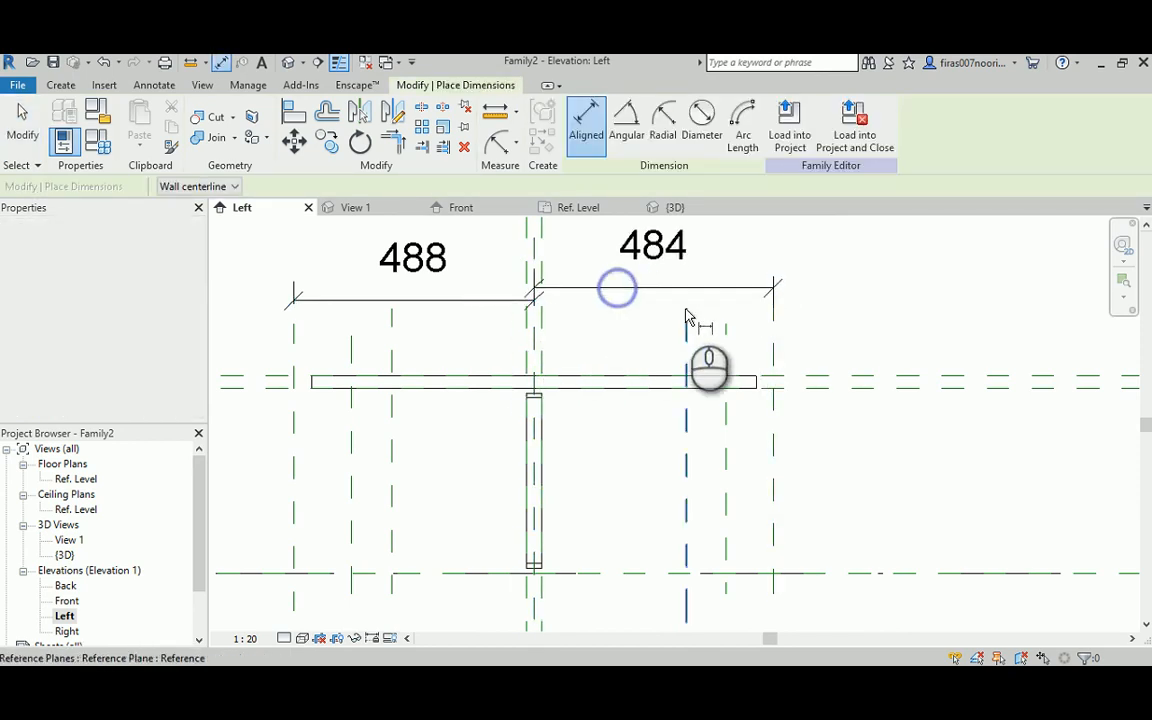
key("Escape")
key("Escape")
Set the distance of both outermost vertical reference planes from the center plane to 450 mm.
left_click(772, 356)
left_click(653, 264)
type("2")
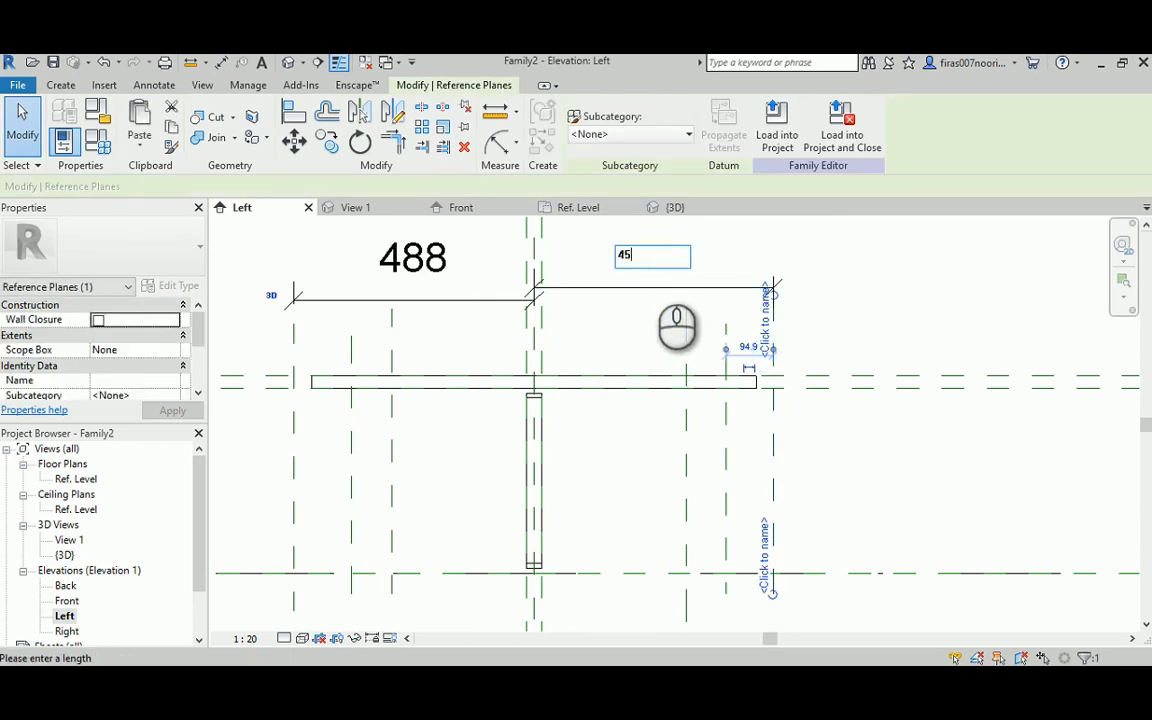
key("Return")
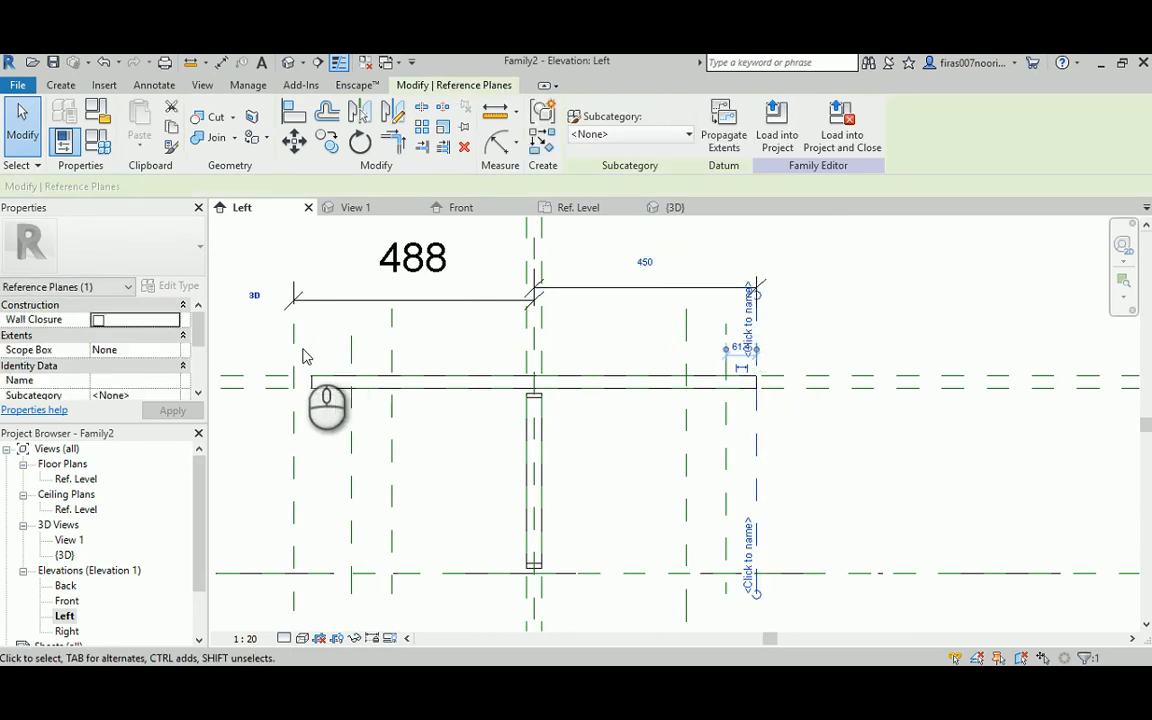
left_click(297, 345)
left_click(413, 264)
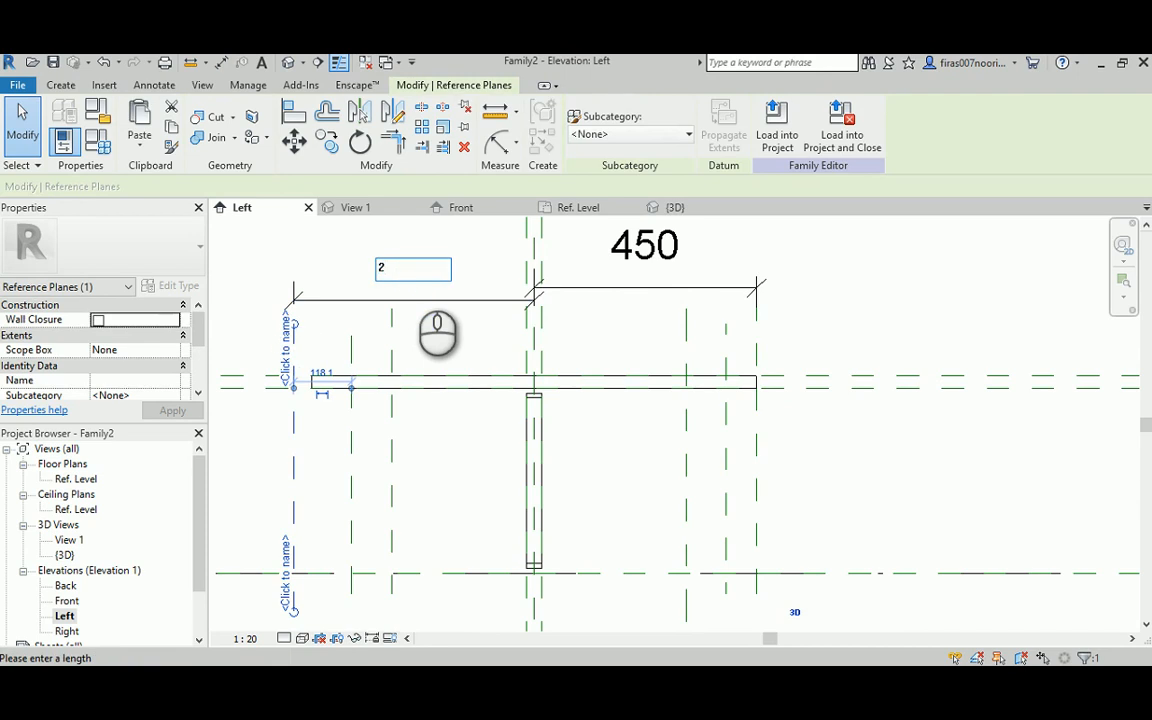
key("Return")
left_click(425, 355)
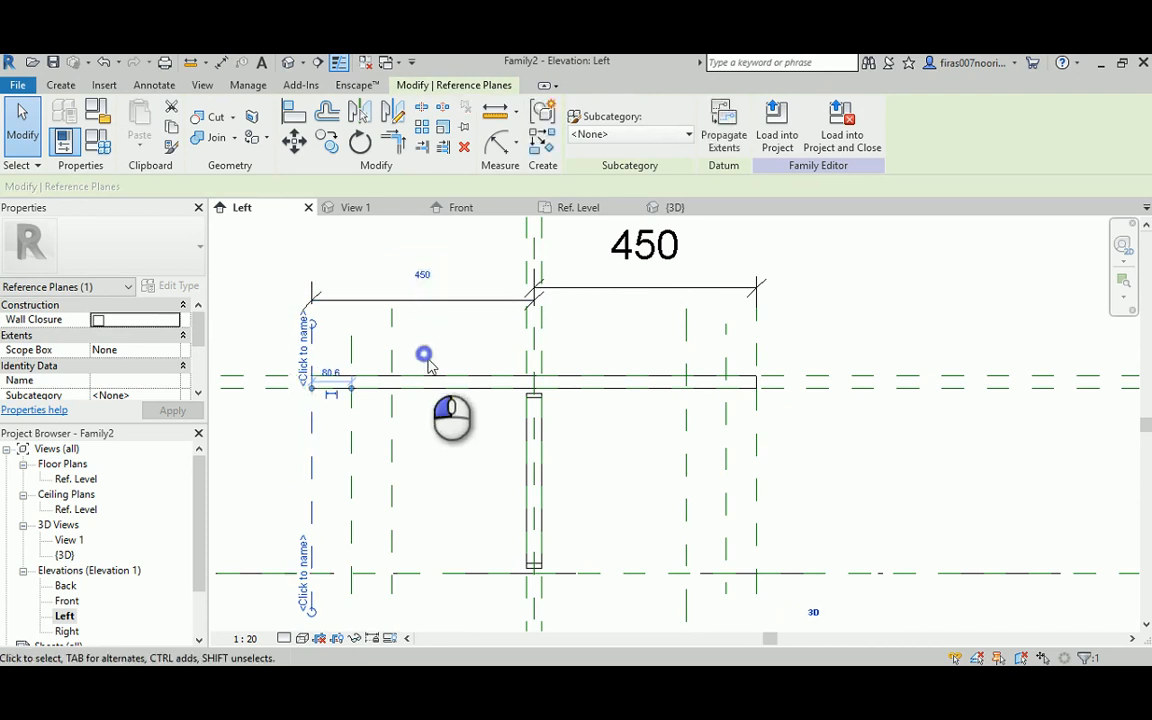
On both sides, add an aligned dimension between the outermost vertical reference plane and the next plane inward.
key("d")
key("i")
left_click(349, 342)
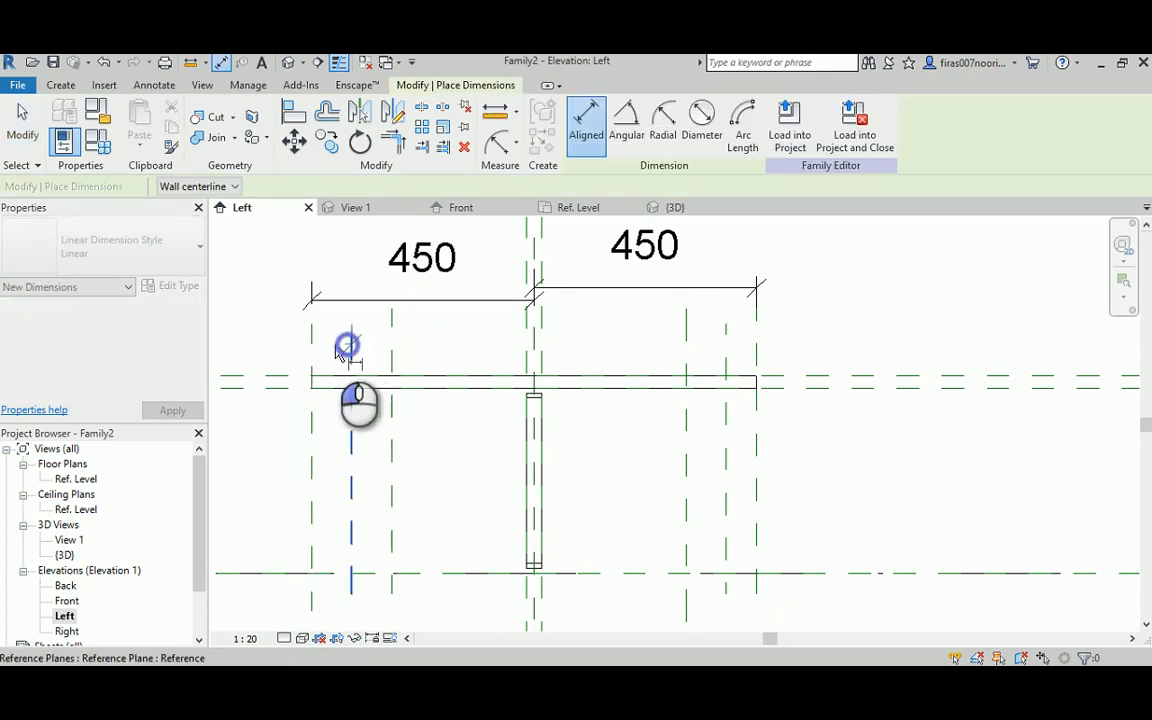
left_click(313, 342)
left_click(283, 352)
left_click(725, 333)
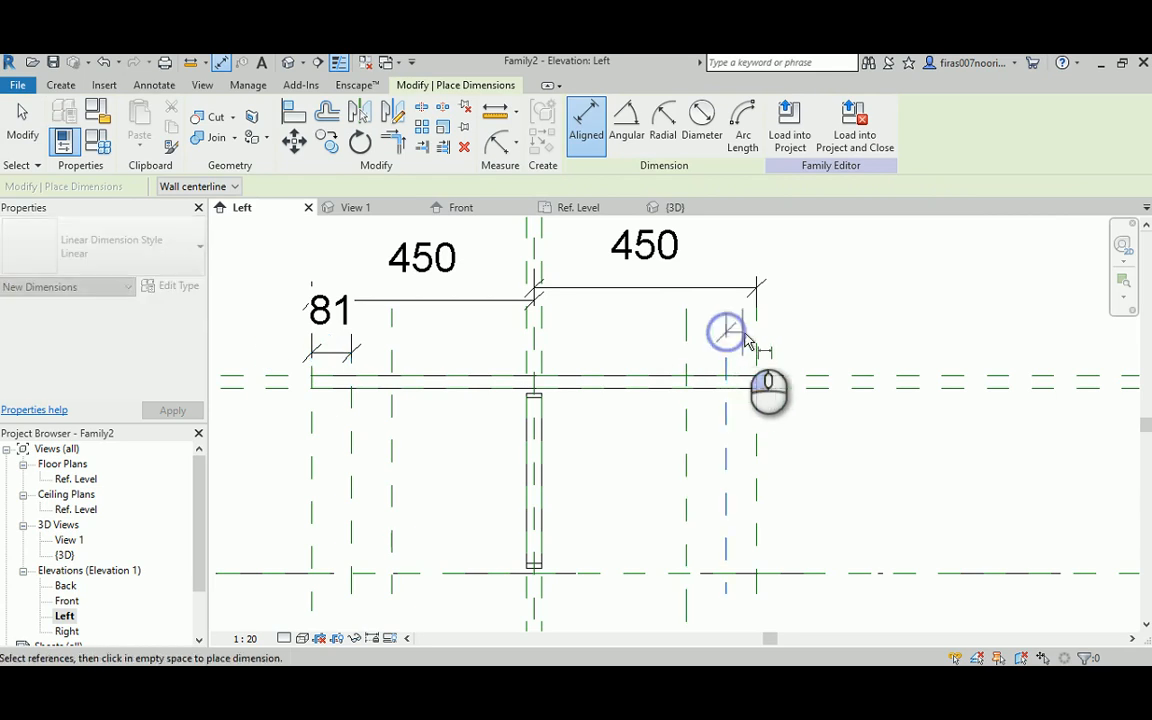
left_click(755, 339)
left_click(805, 339)
key("Escape")
key("Escape")
On both sides, set the distance between the outermost vertical reference plane and the next plane inward to 50 mm.
left_click(729, 412)
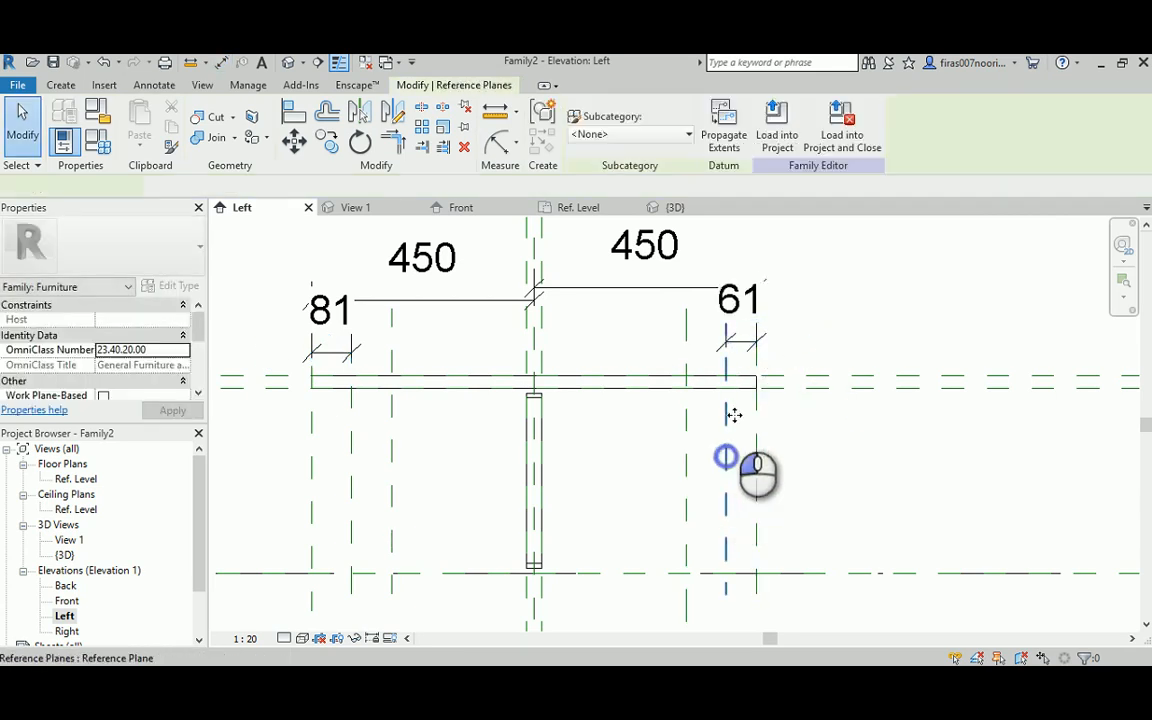
type("50")
key("Return")
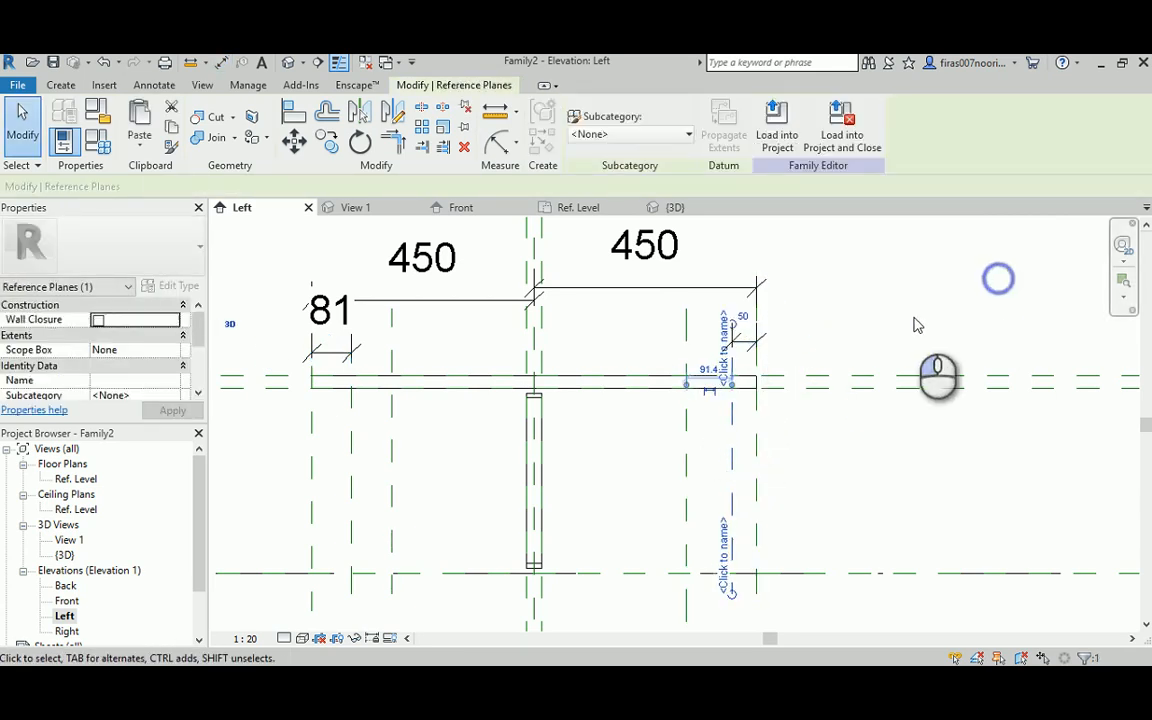
left_click(351, 441)
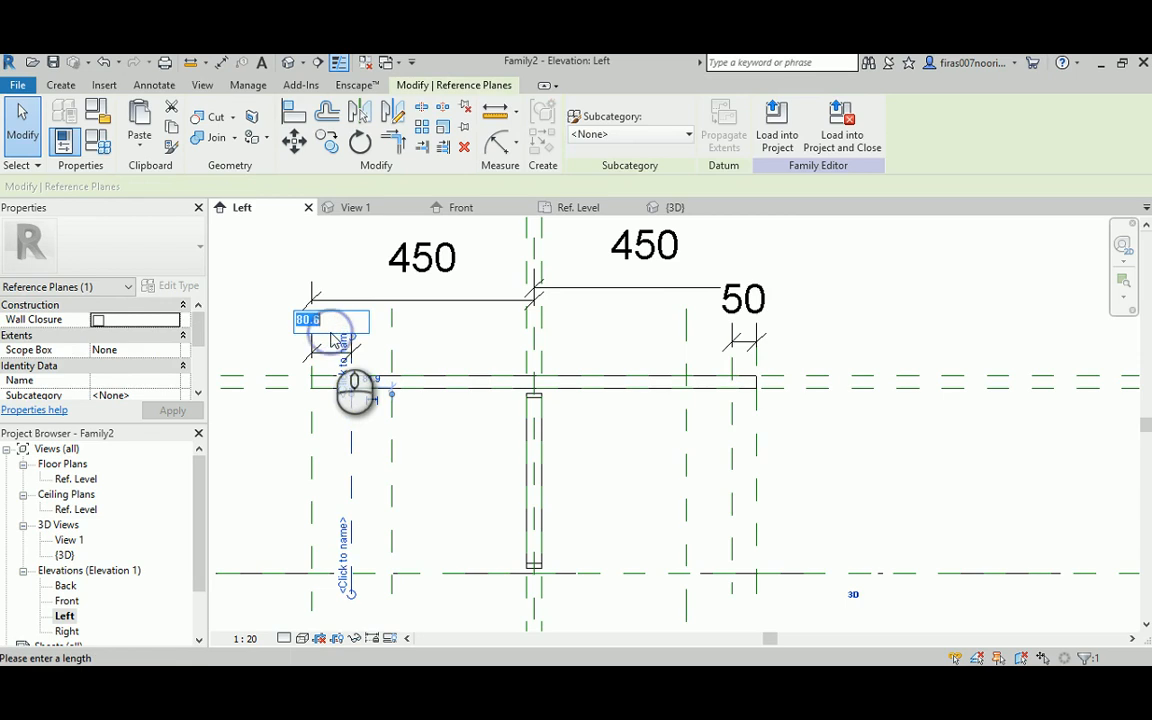
type("50")
key("Return")
left_click(426, 328)
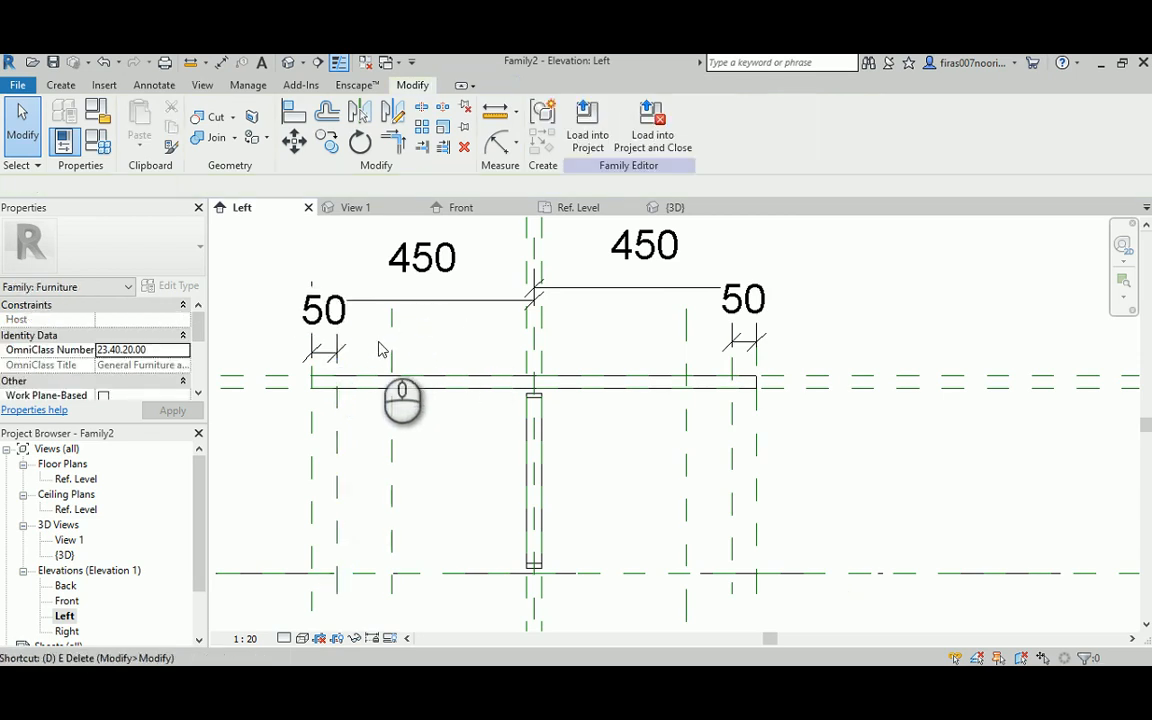
On both sides, add an aligned dimension between the outermost vertical reference plane and the third plane inward.
key("i")
left_click(393, 327)
left_click(313, 418)
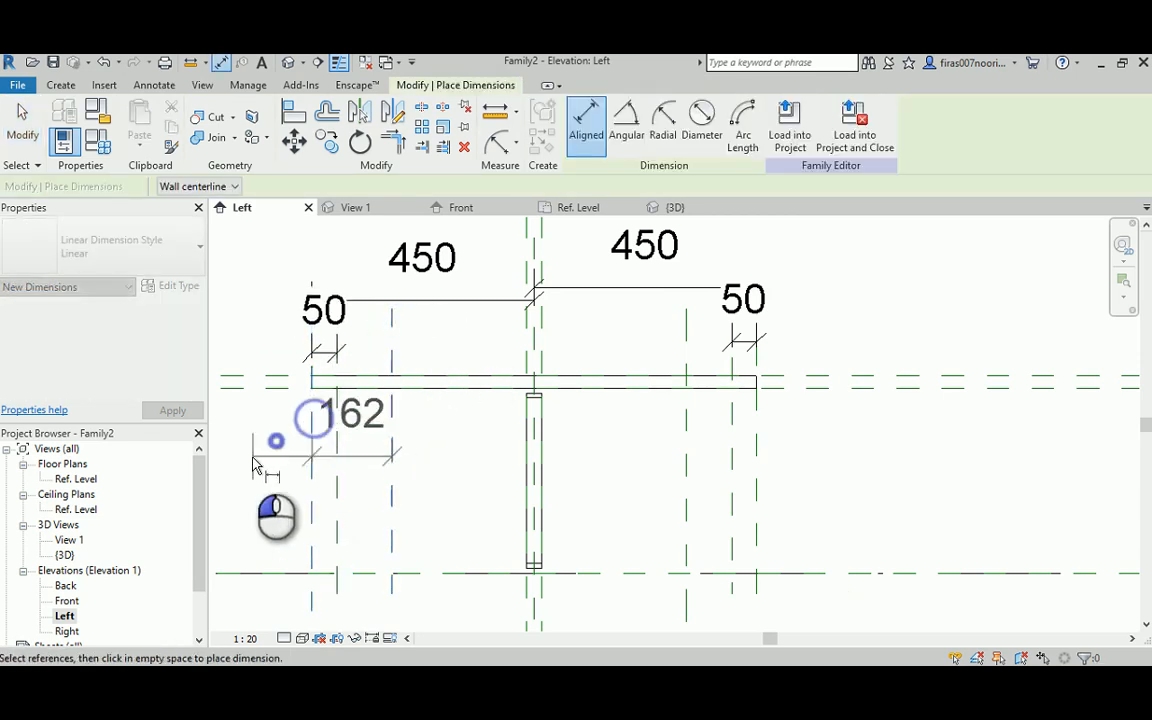
left_click(253, 465)
left_click(688, 432)
left_click(757, 443)
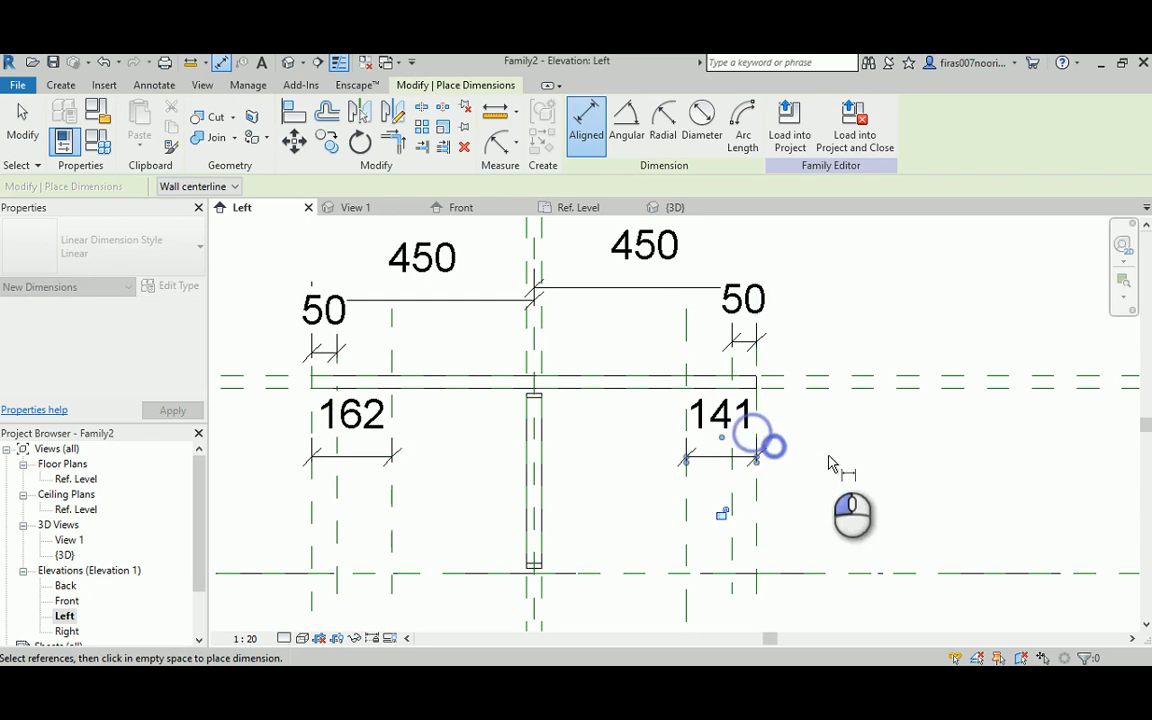
left_click(829, 463)
key("Escape")
key("Escape")
Set the distance of the third vertical reference plane from the outermost plane to 150 mm on both sides.
left_click(687, 501)
left_click(718, 425)
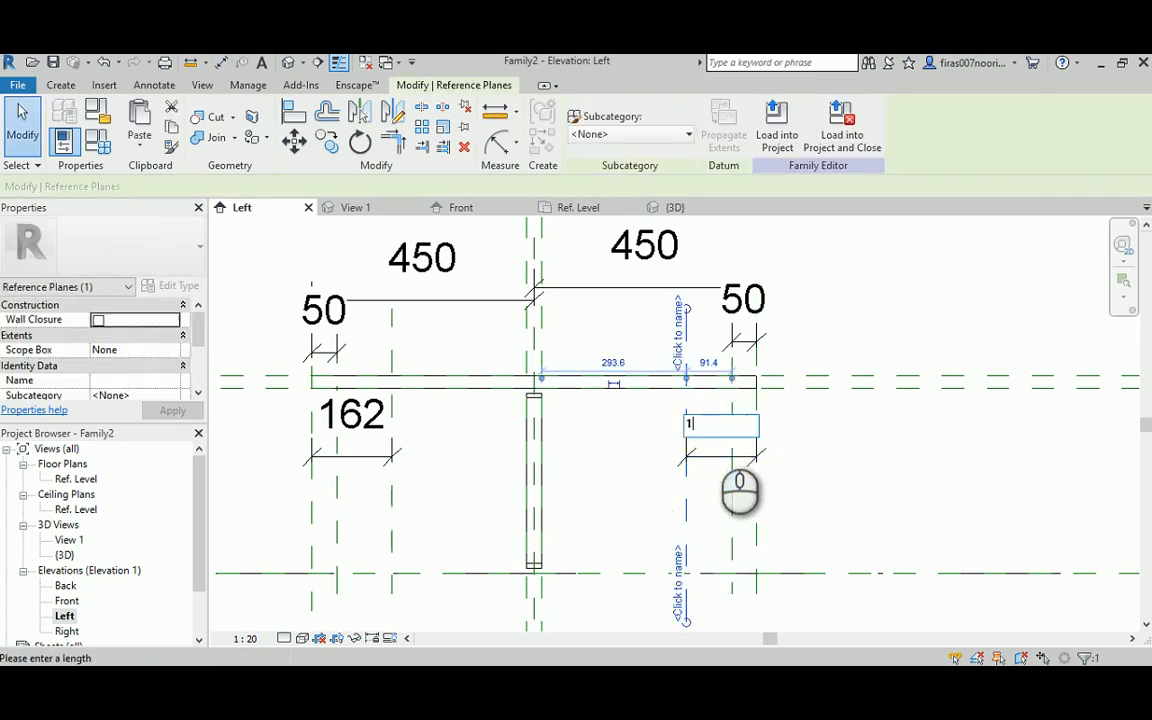
key("Return")
left_click(388, 505)
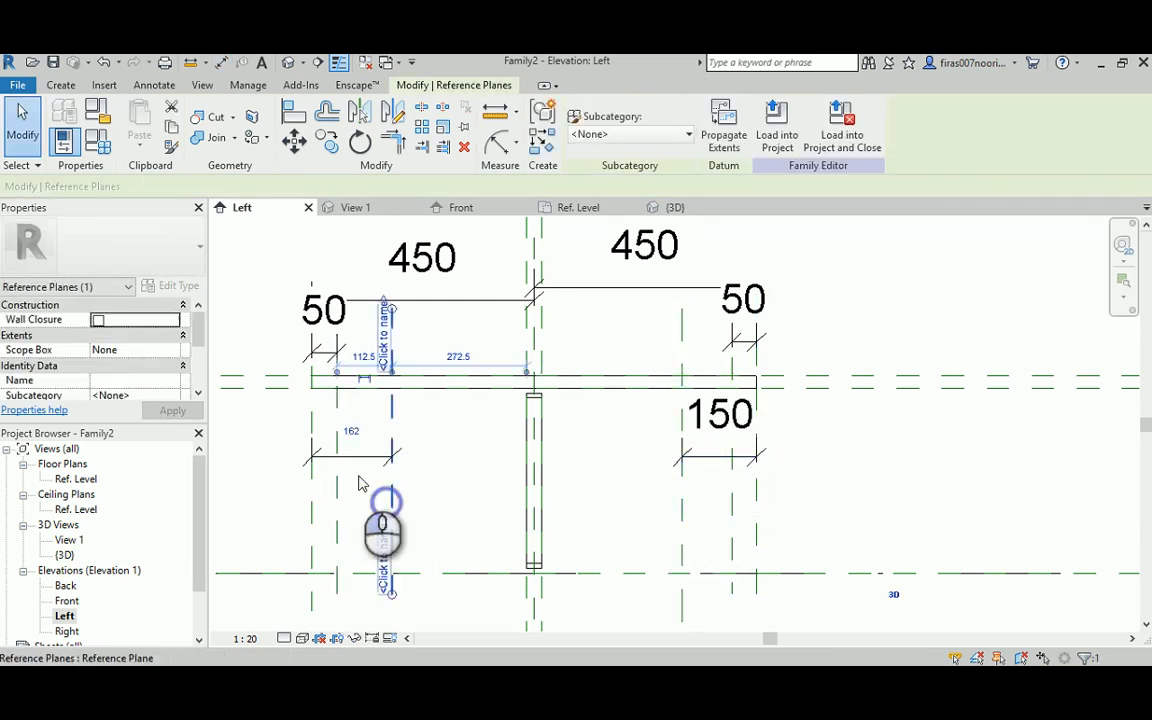
key("Return")
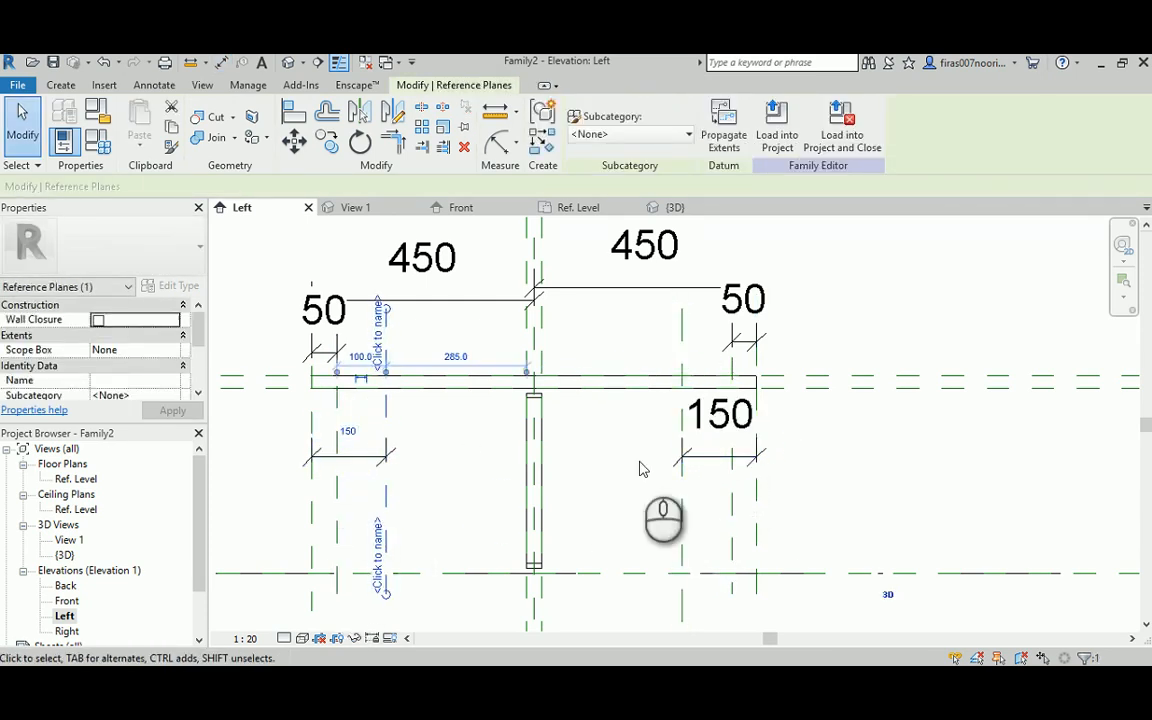
left_click(656, 455)
middle_click_drag(510, 514, 531, 464)
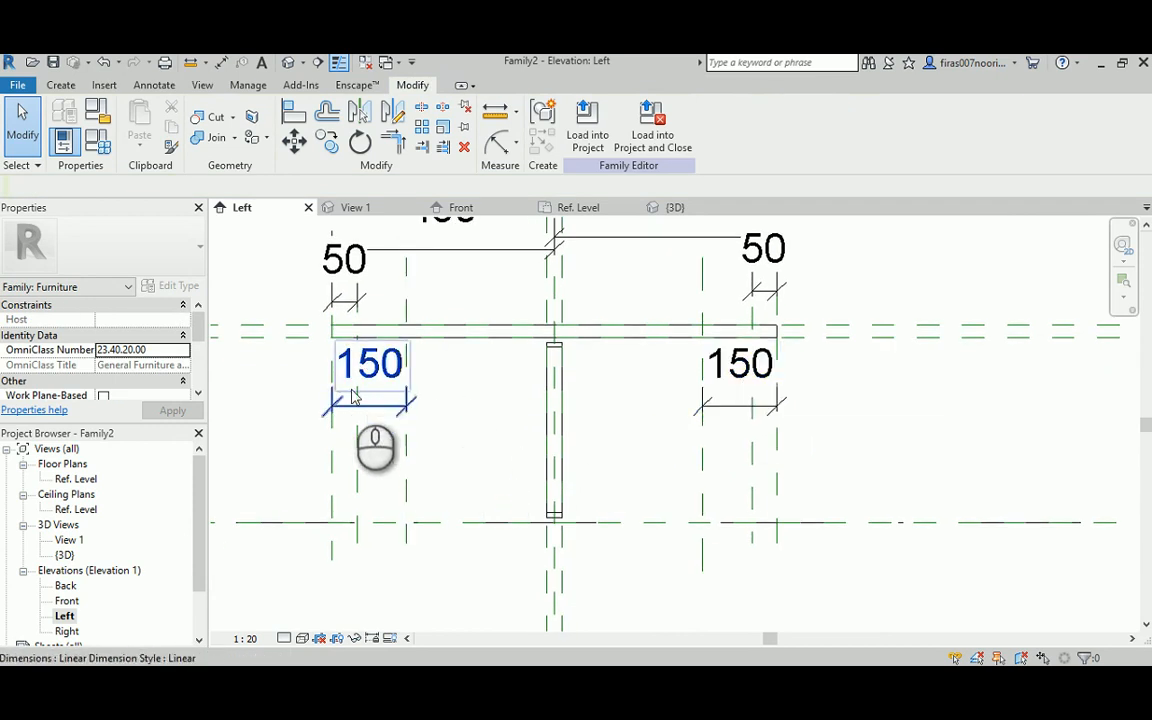
Change the Left elevation's view scale to 1:10.
left_click(246, 638)
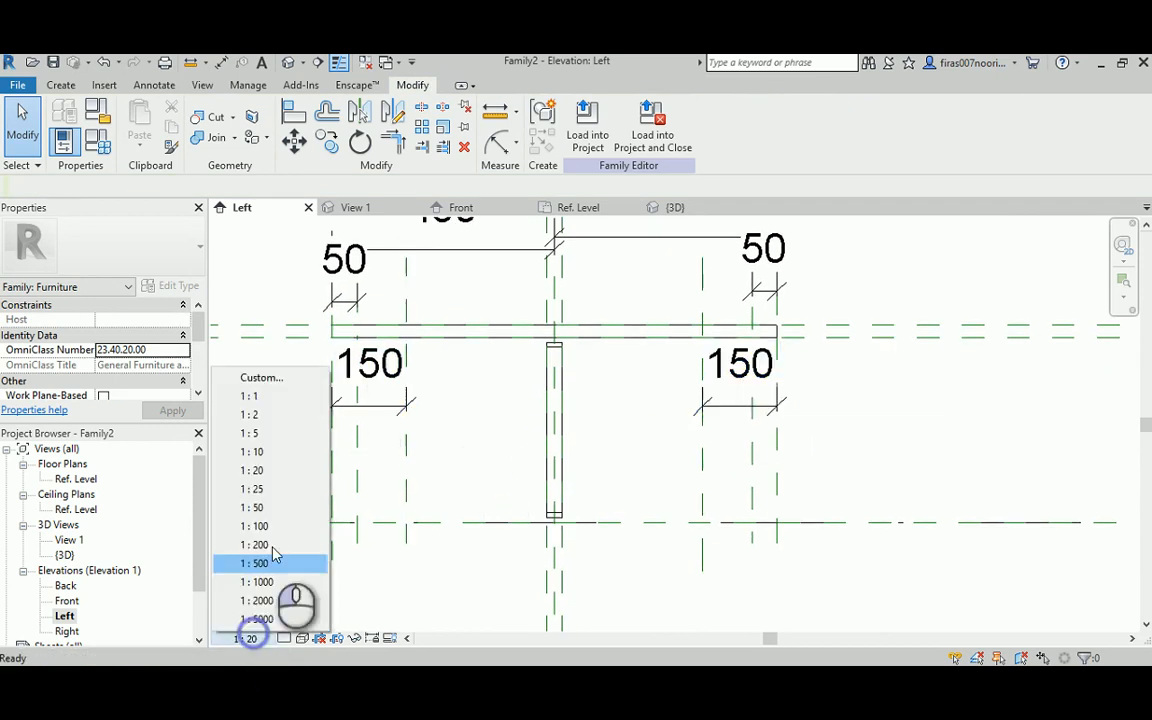
left_click(256, 471)
left_click(245, 639)
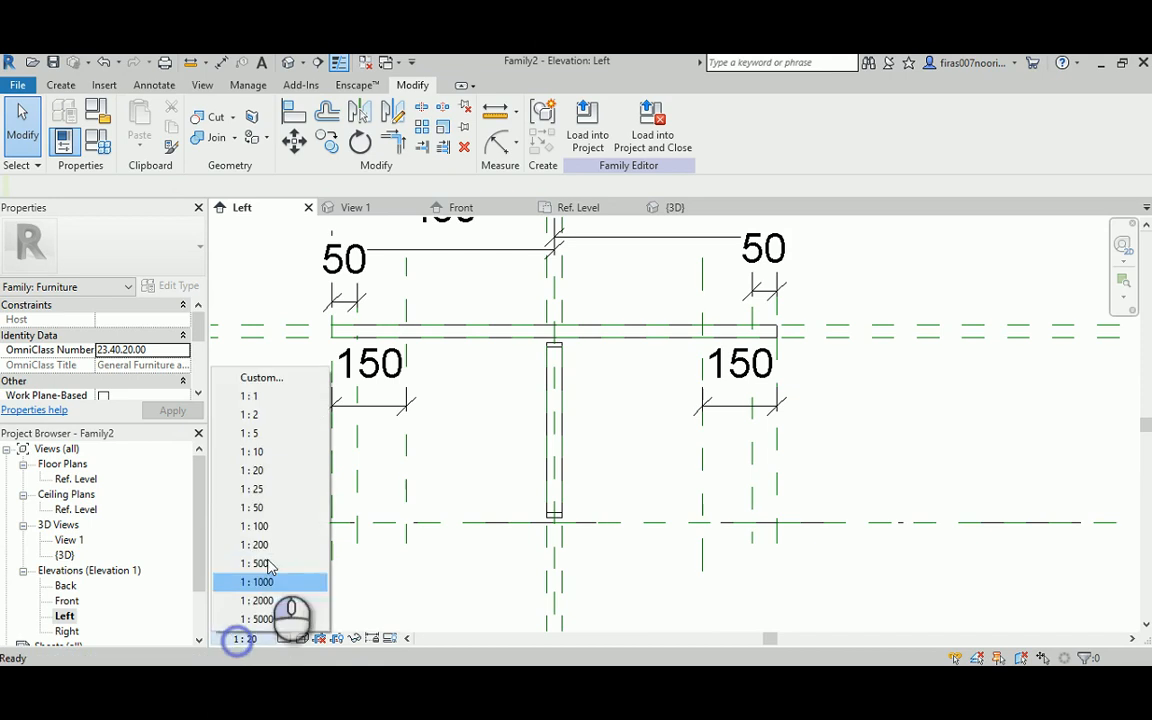
left_click(257, 452)
middle_click_drag(477, 421, 467, 429)
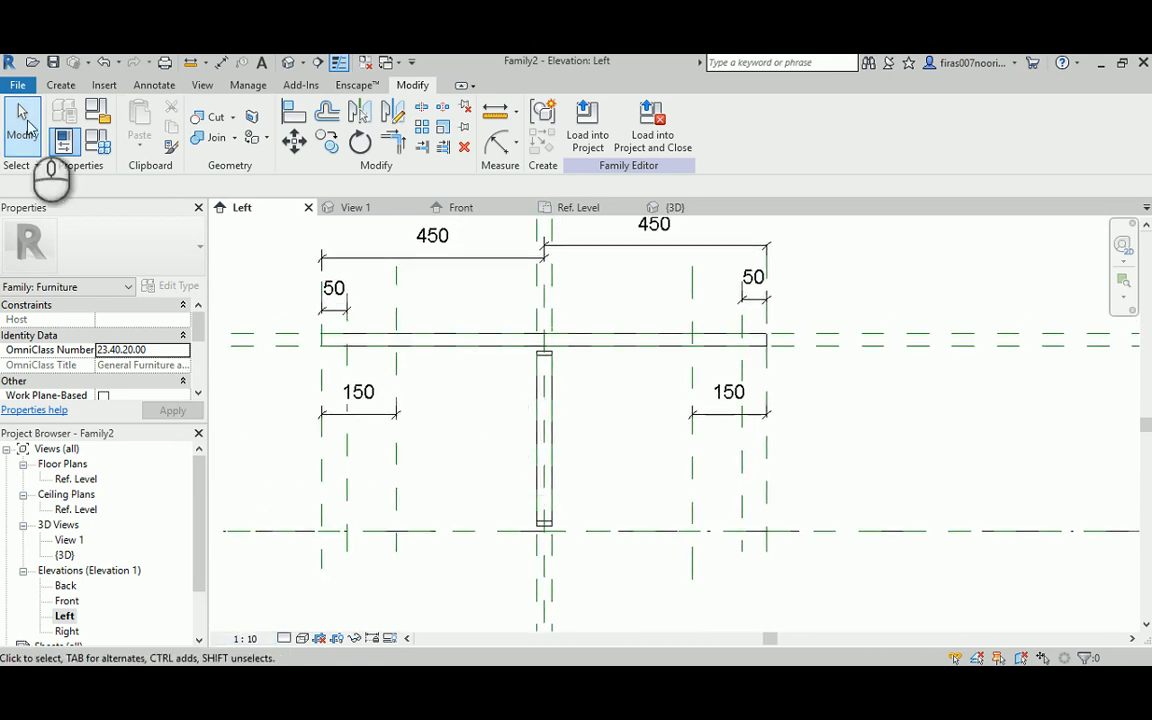
Start an extrusion sketch with picked lines locked to the floor level and the reference plane at the tabletop's underside.
left_click(61, 86)
left_click(138, 118)
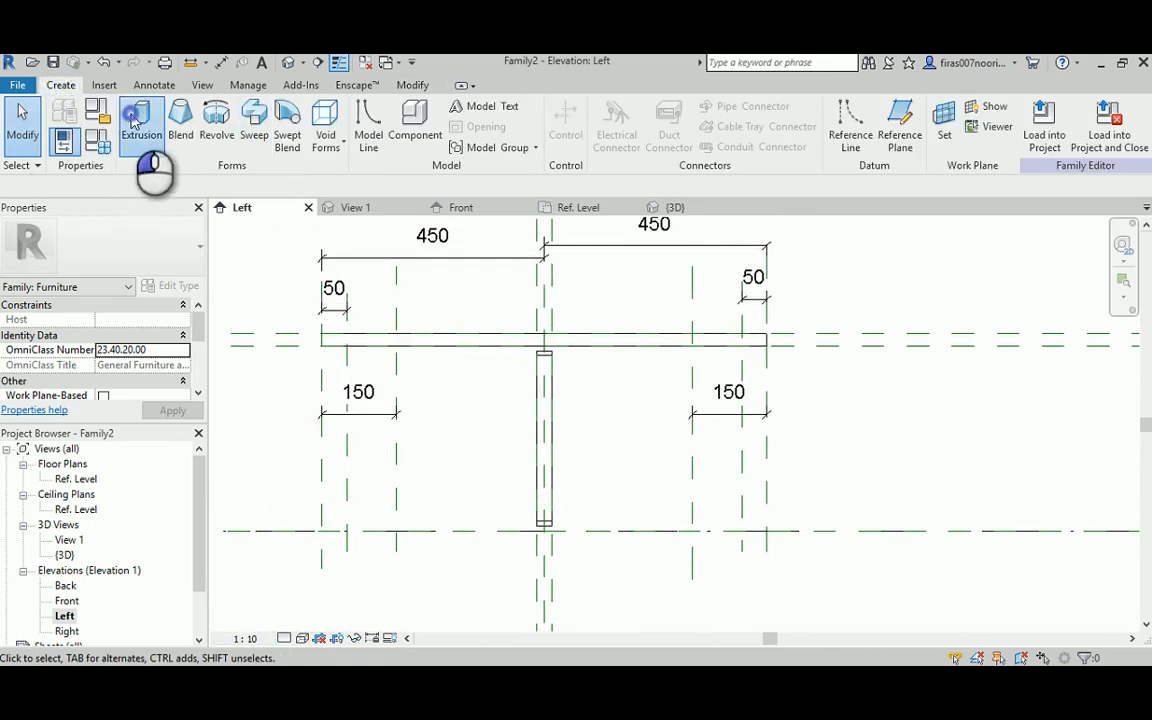
left_click(648, 146)
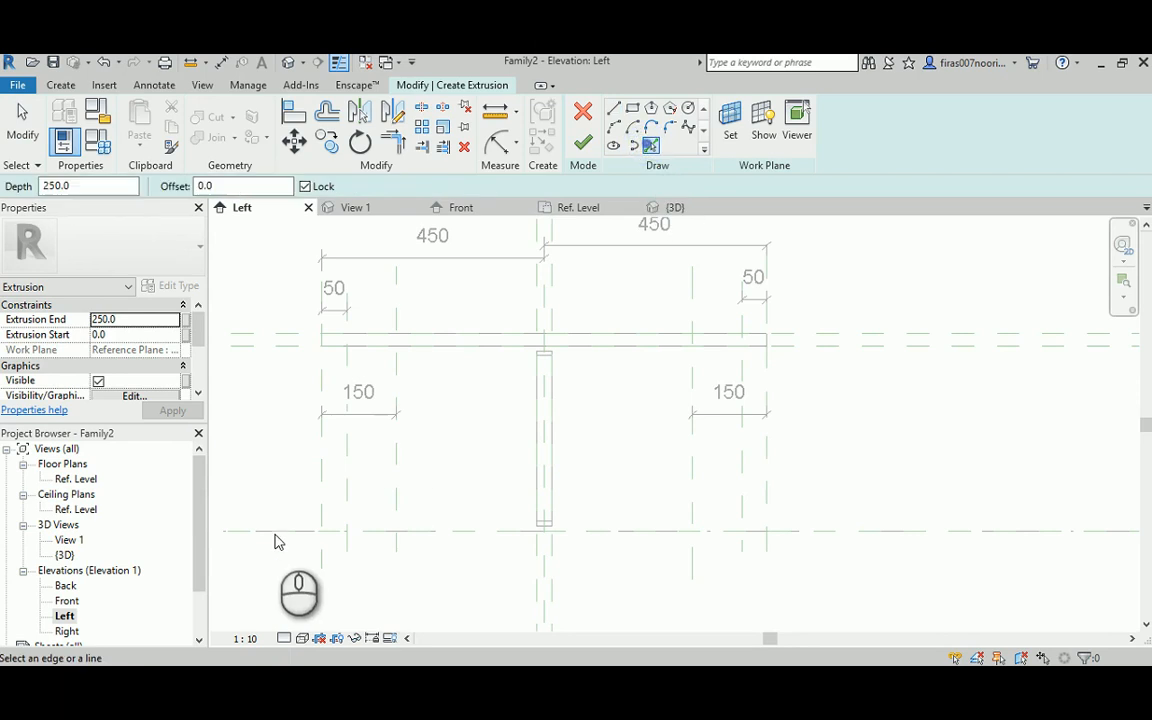
left_click(288, 534)
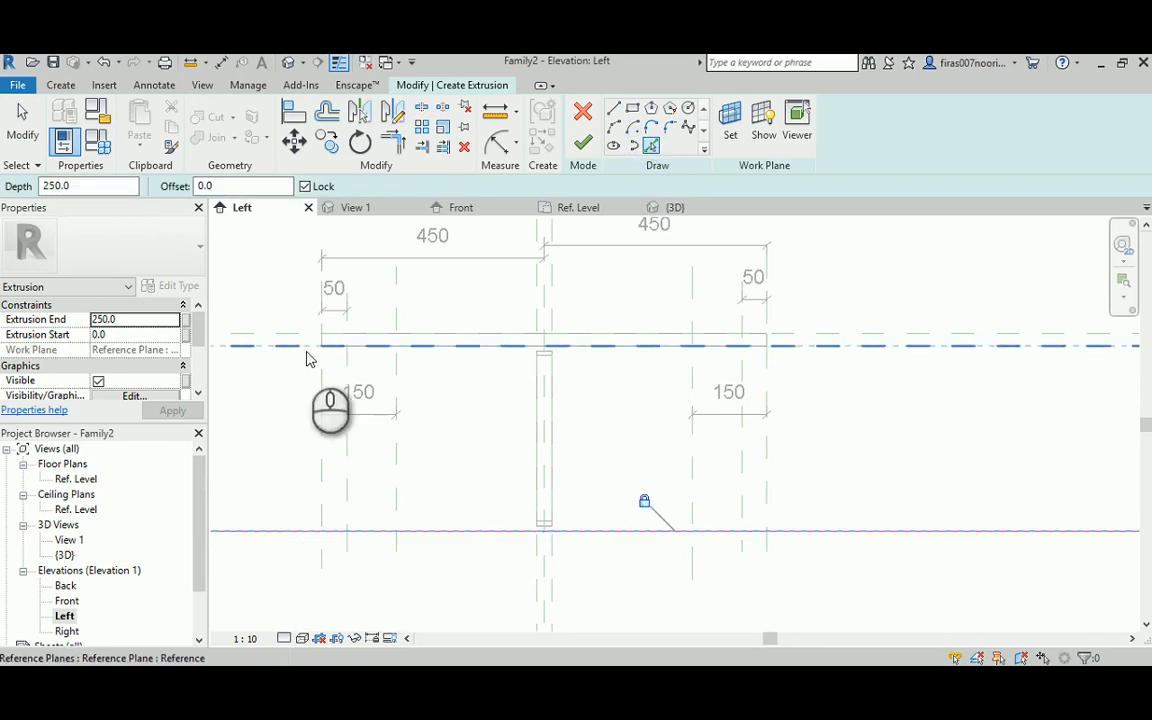
left_click(275, 348)
Sketch a slanted line on each side, from the upper line at the 150 mm plane to the floor line at the 50 mm plane.
left_click(617, 107)
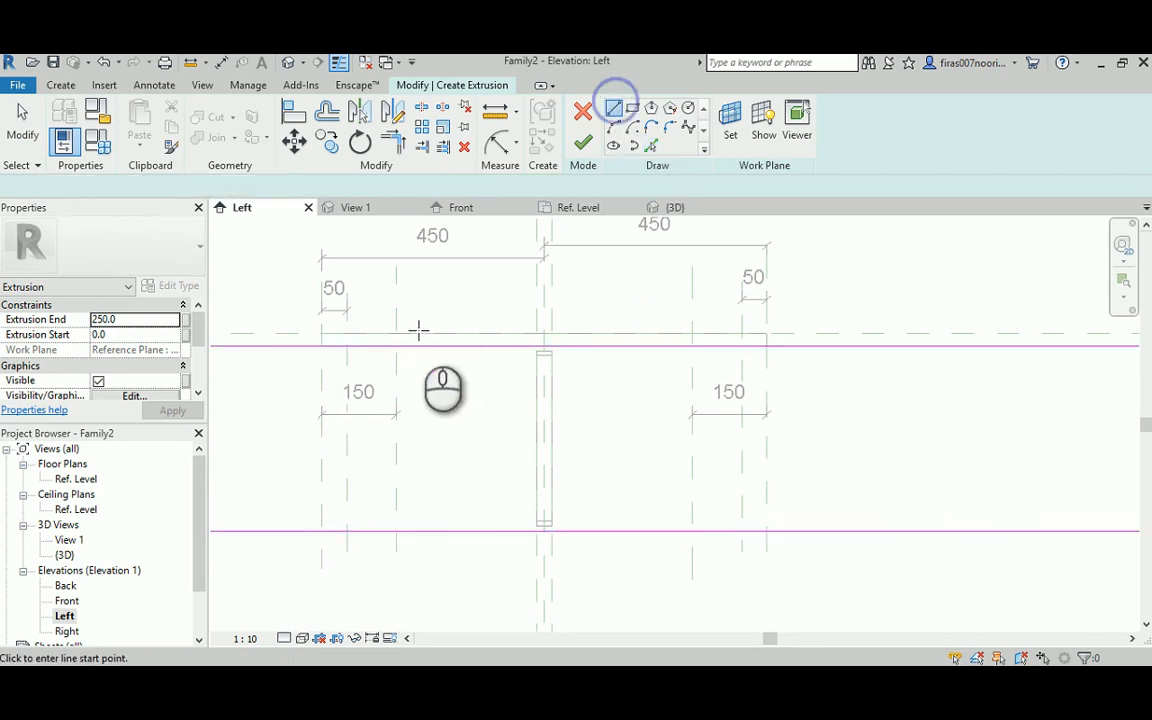
left_click(396, 347)
left_click(345, 530)
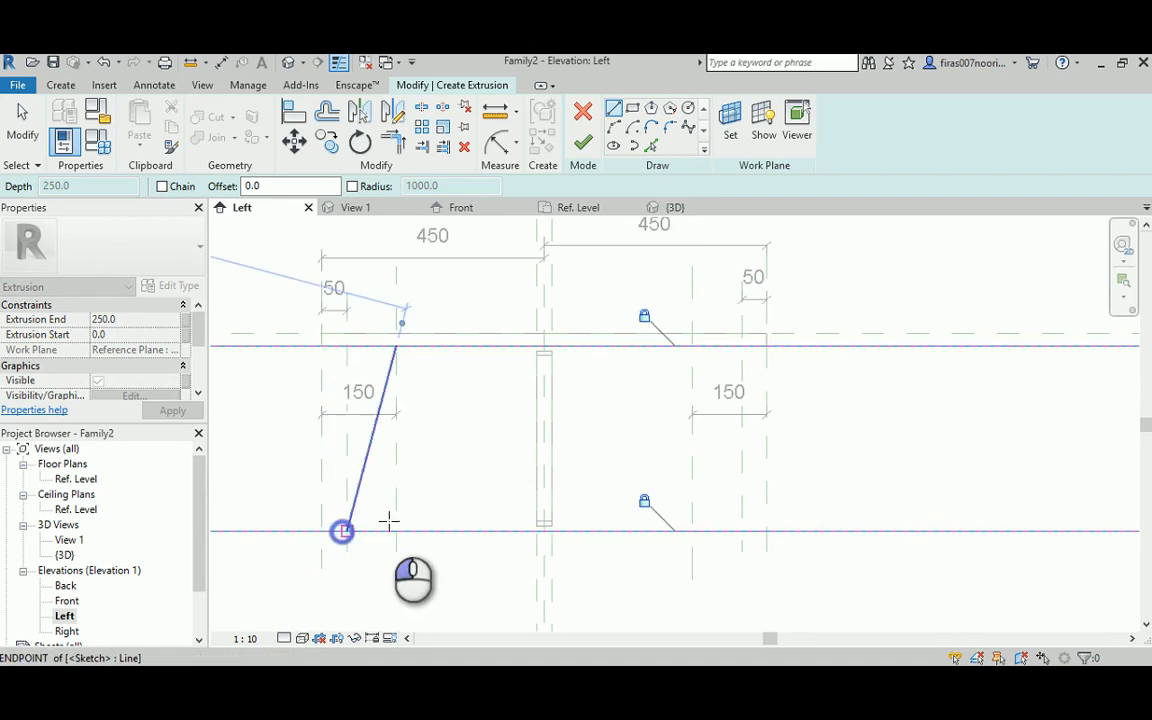
left_click(690, 347)
left_click(745, 531)
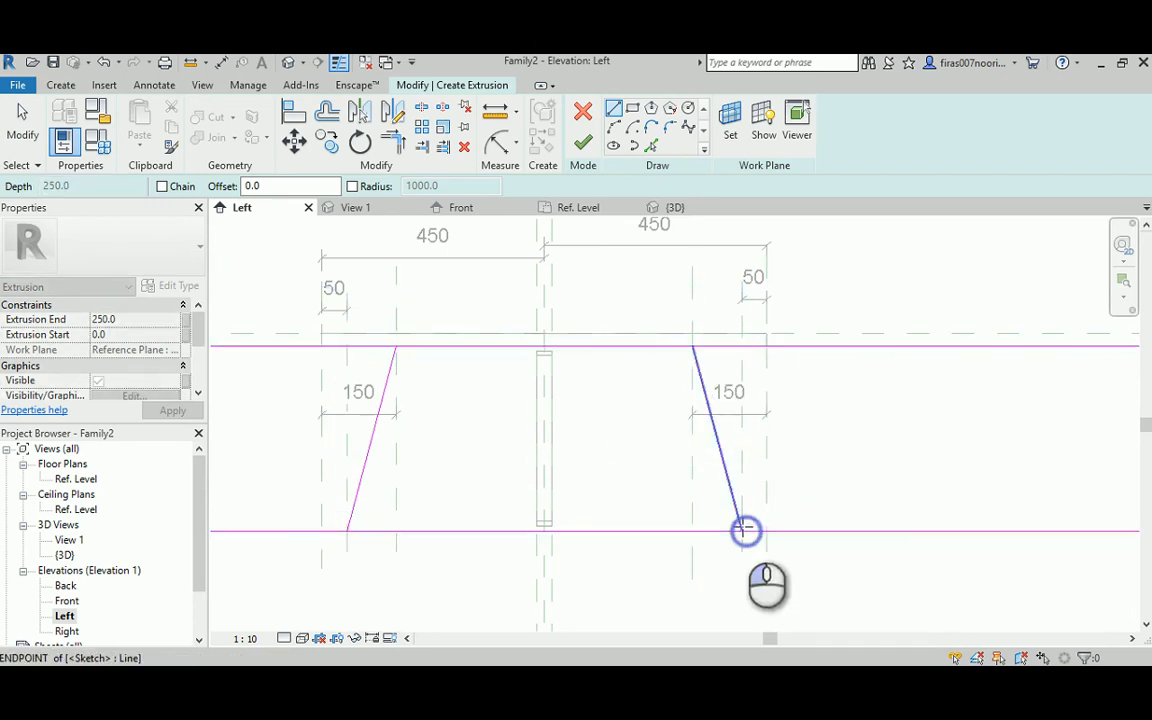
left_click(667, 128)
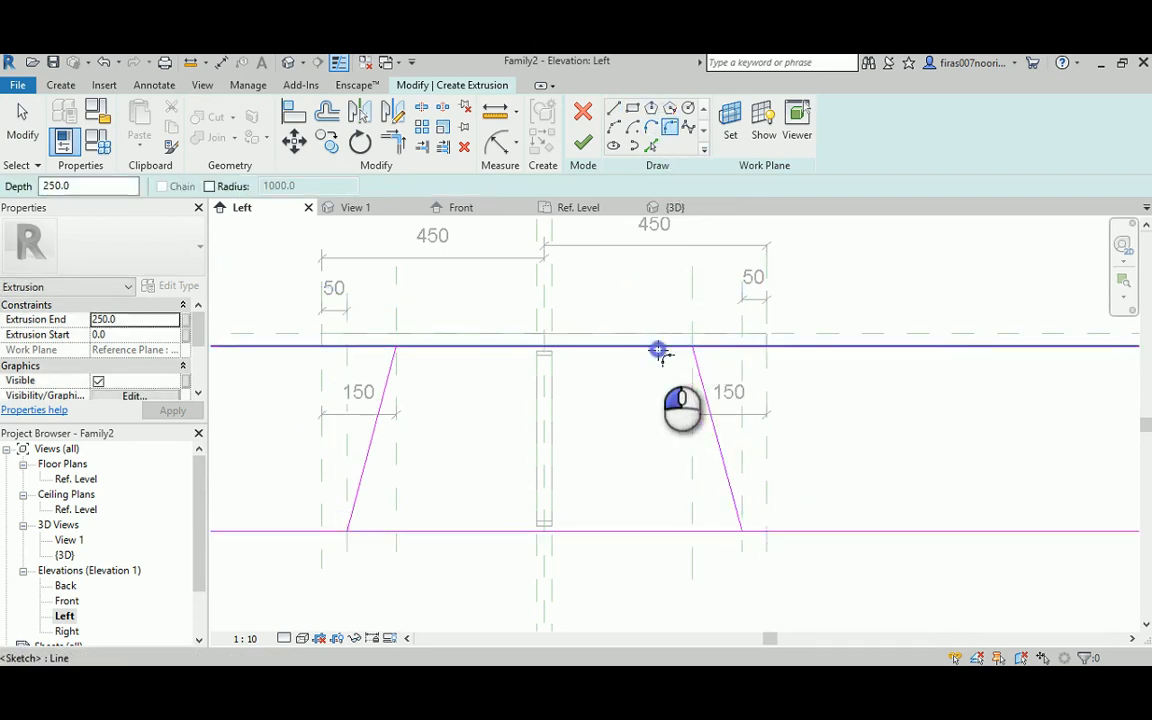
left_click(658, 349)
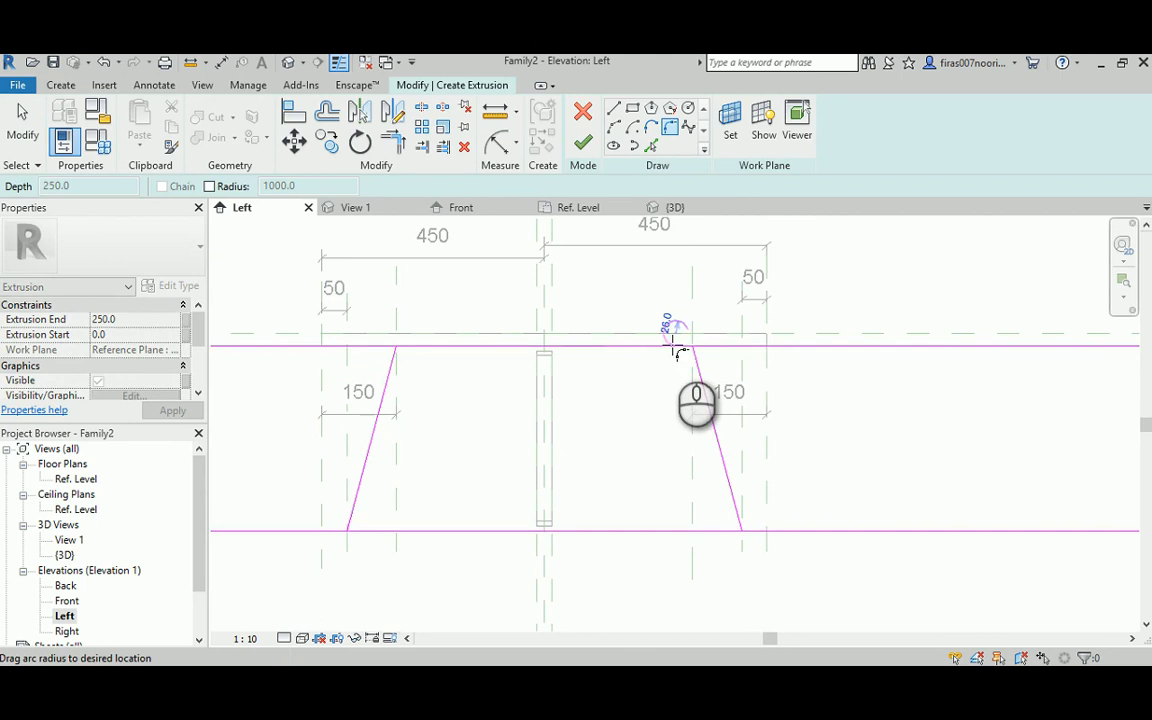
key("Escape")
scroll(674, 363, "up", 2)
left_click(666, 341)
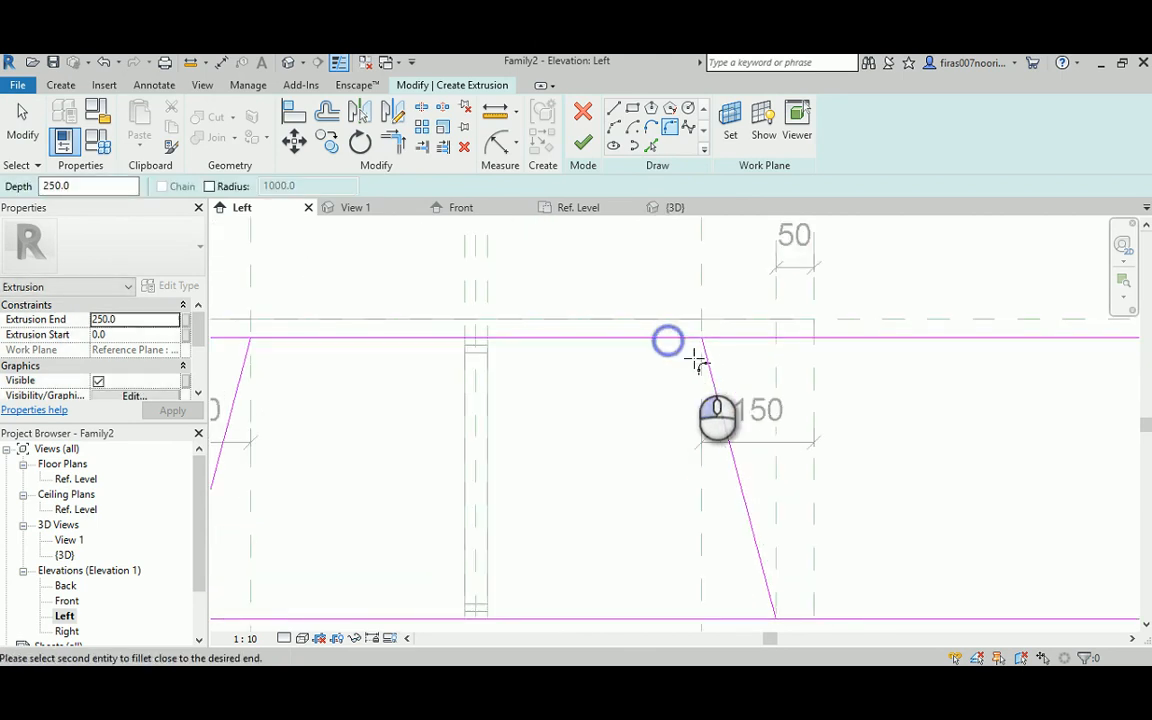
left_click(700, 369)
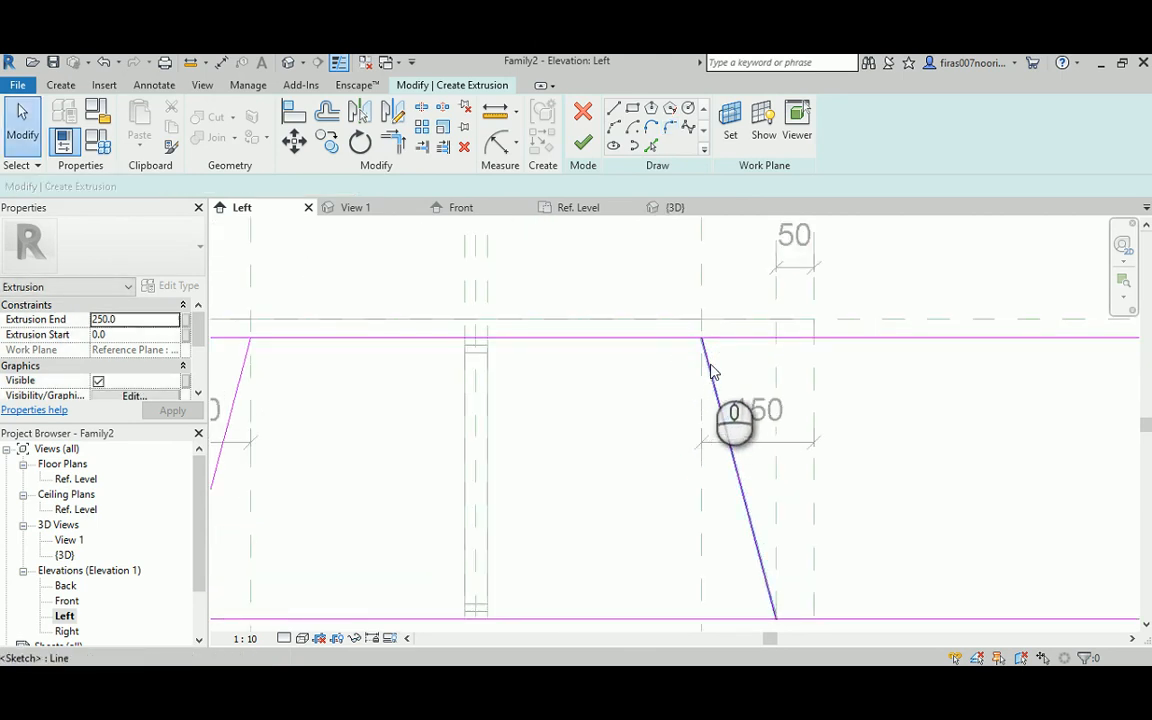
left_click(669, 127)
left_click(716, 397)
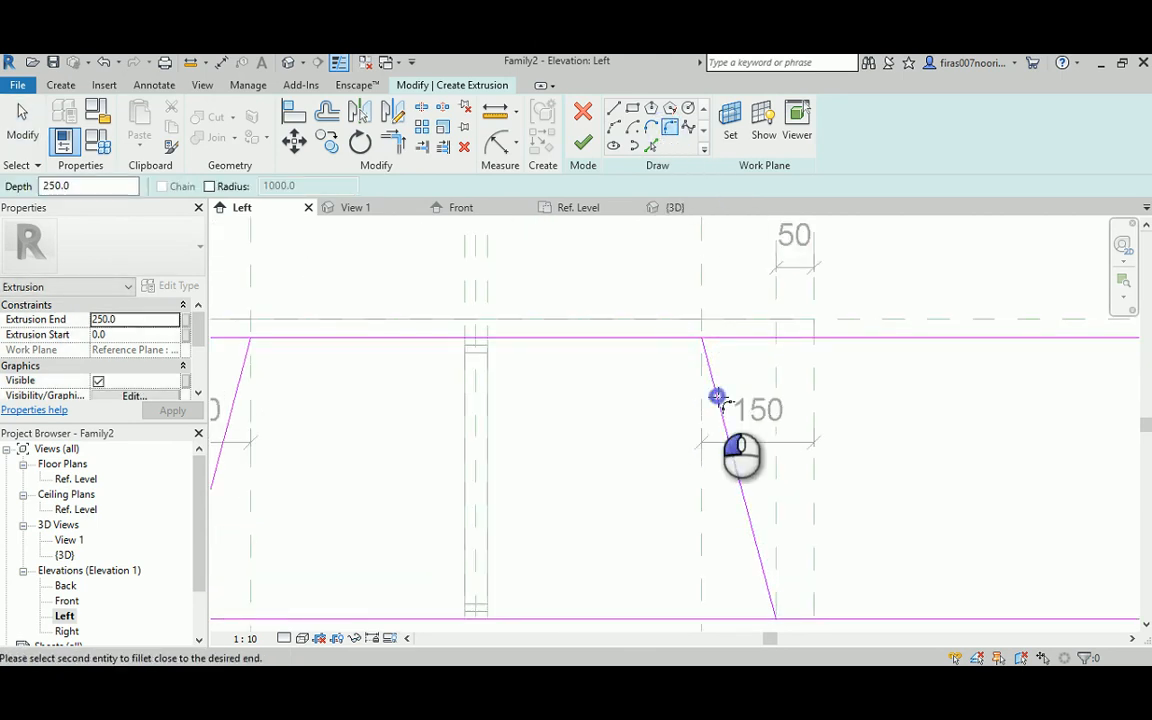
left_click(626, 340)
key("Escape")
scroll(600, 400, "down", 2)
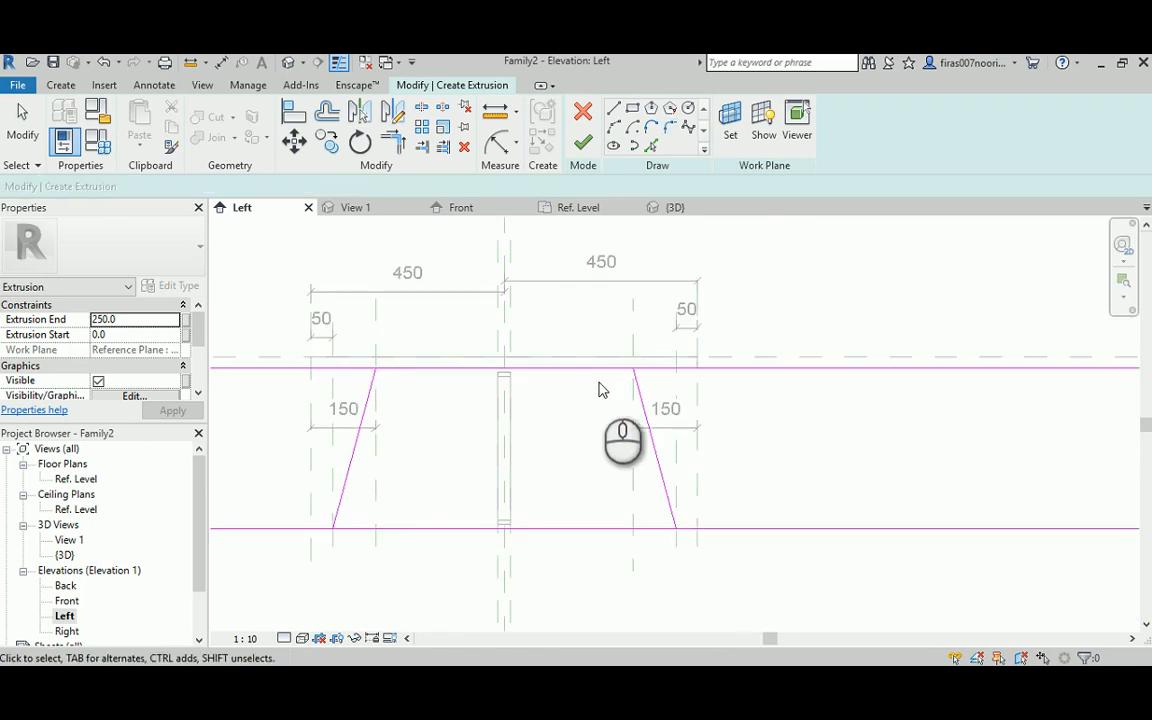
Trim the horizontal and slanted sketch lines to their corners to form a closed trapezoid.
key("t")
key("r")
left_click(636, 378)
left_click(617, 369)
left_click(569, 368)
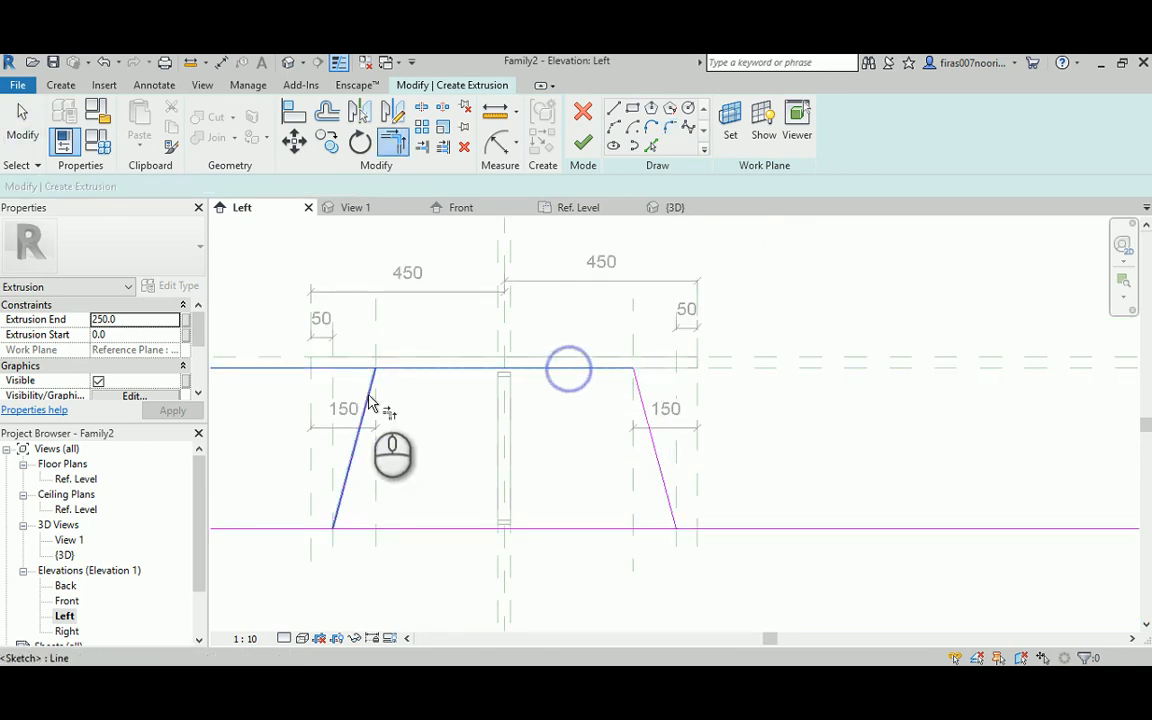
left_click(366, 395)
left_click(340, 527)
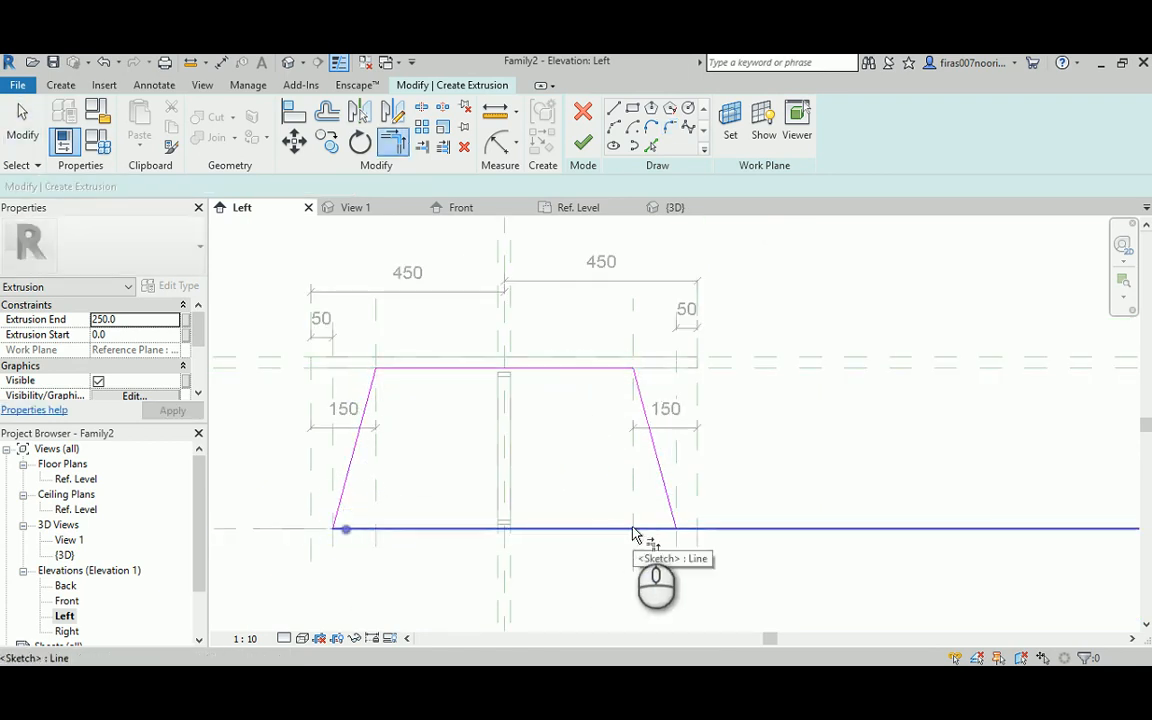
left_click(660, 501)
Fillet the trapezoid's upper right corner with a 100 mm radius.
left_click(669, 128)
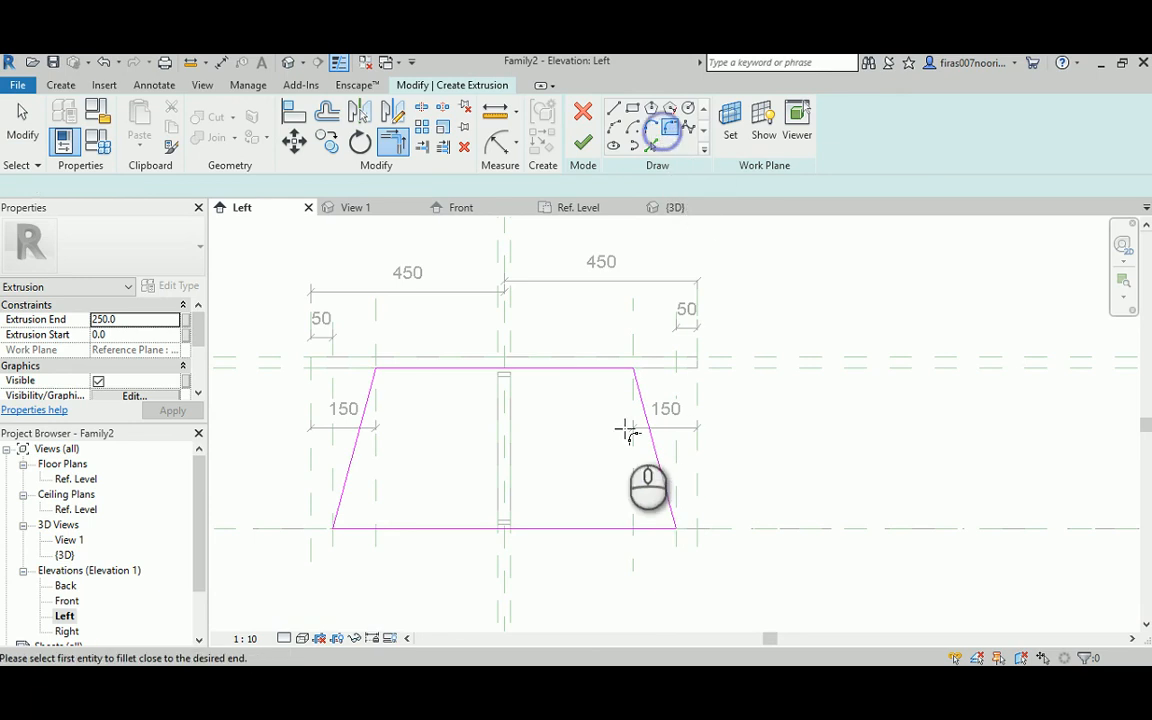
left_click(642, 392)
left_click(618, 371)
left_click(618, 378)
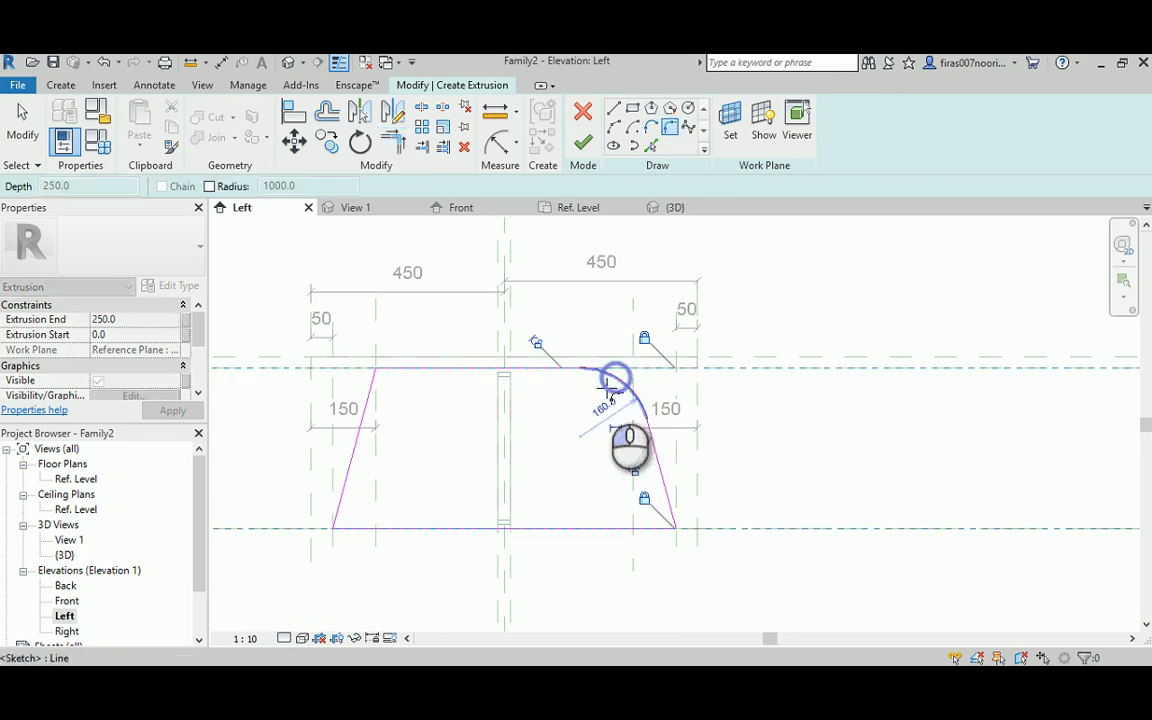
left_click(600, 405)
type("1")
key("Return")
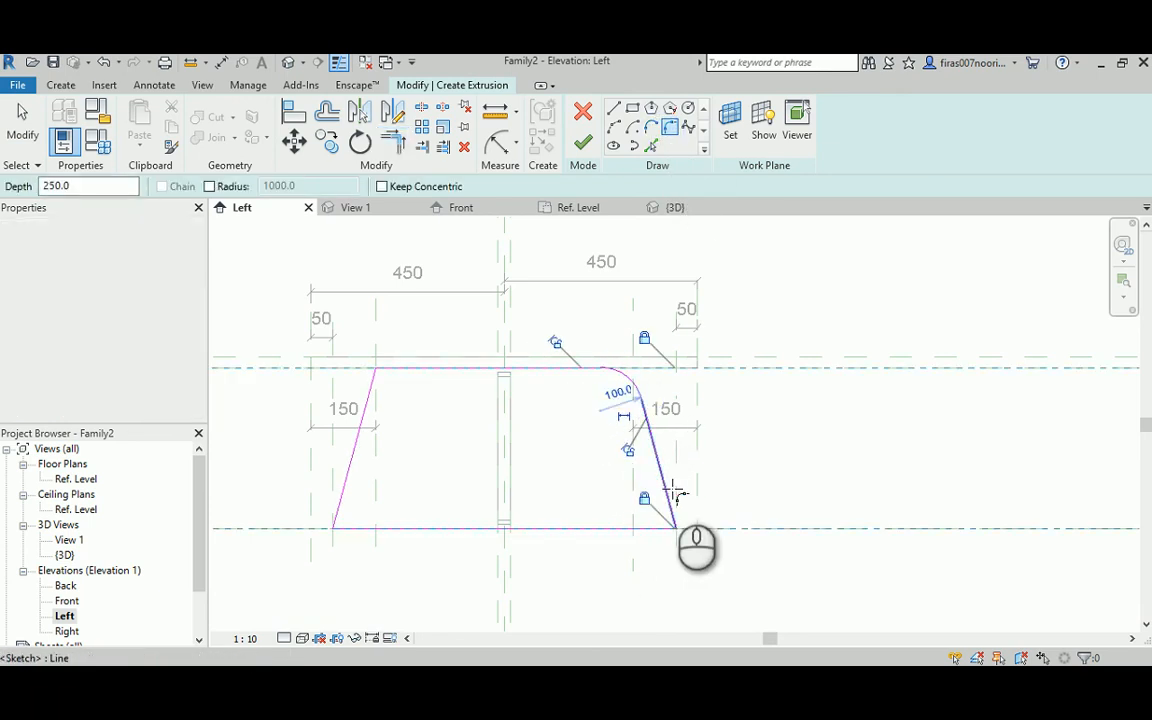
Fillet the trapezoid's lower right corner with a 100 mm radius.
left_click(664, 485)
left_click(603, 531)
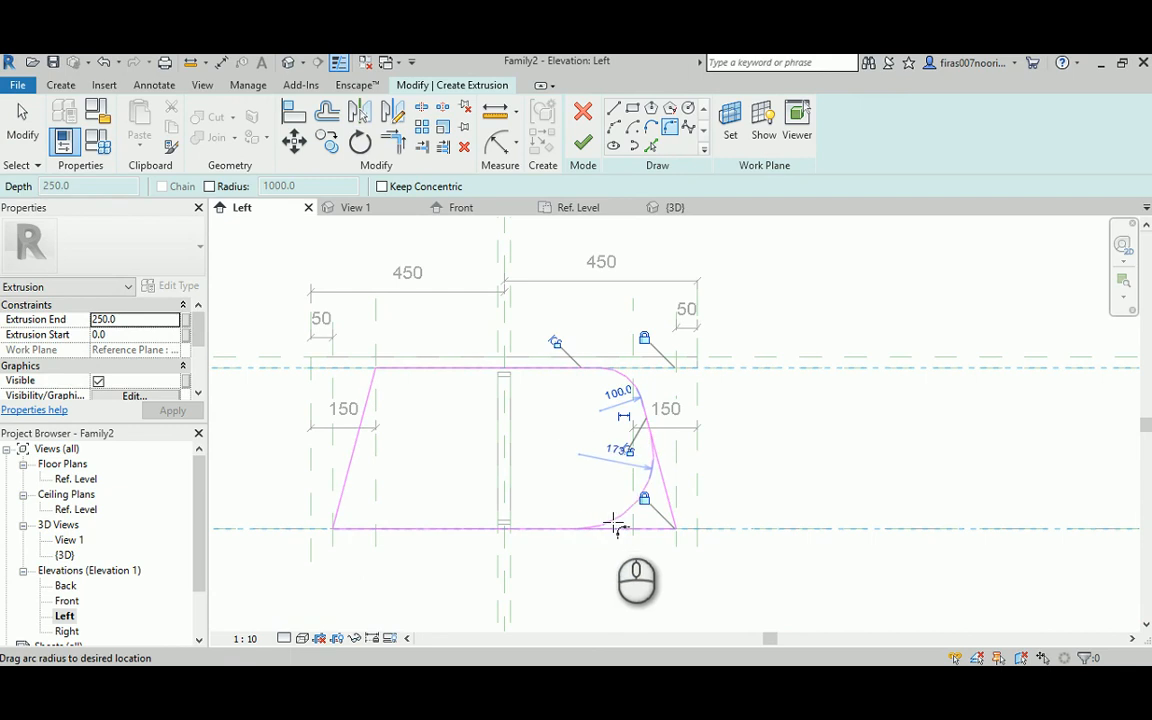
left_click(613, 520)
left_click(620, 448)
type("1")
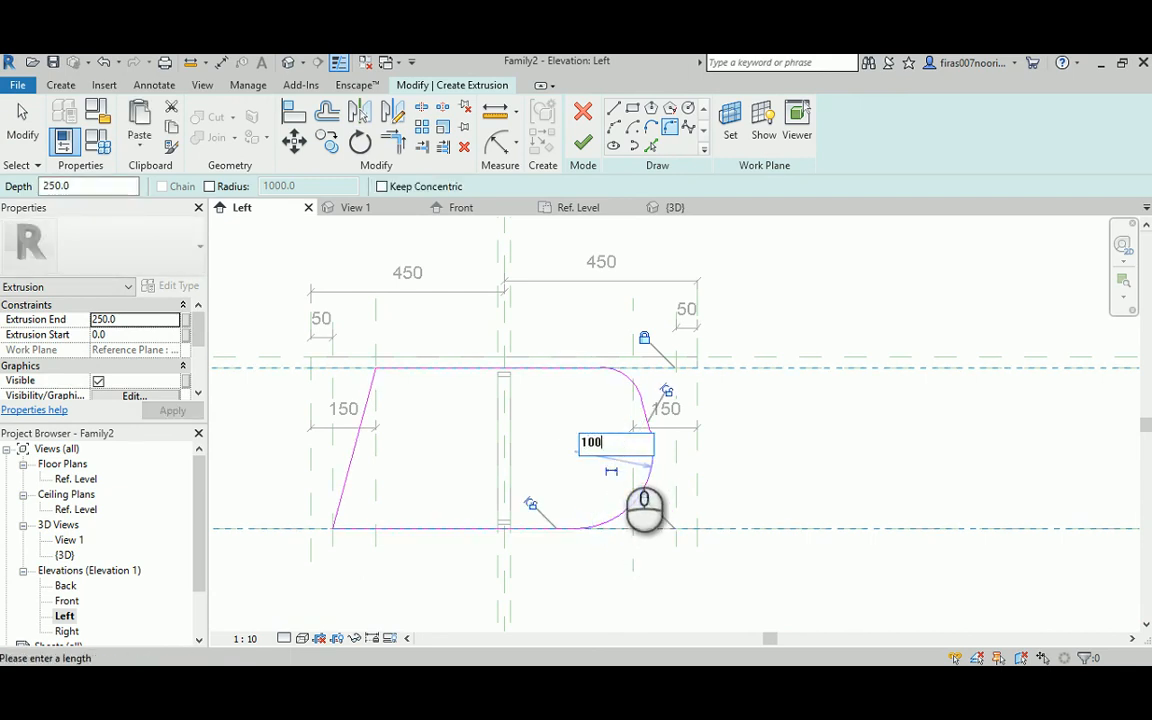
type("00")
key("Return")
Fillet the trapezoid's lower left corner with a 100 mm radius.
left_click(379, 531)
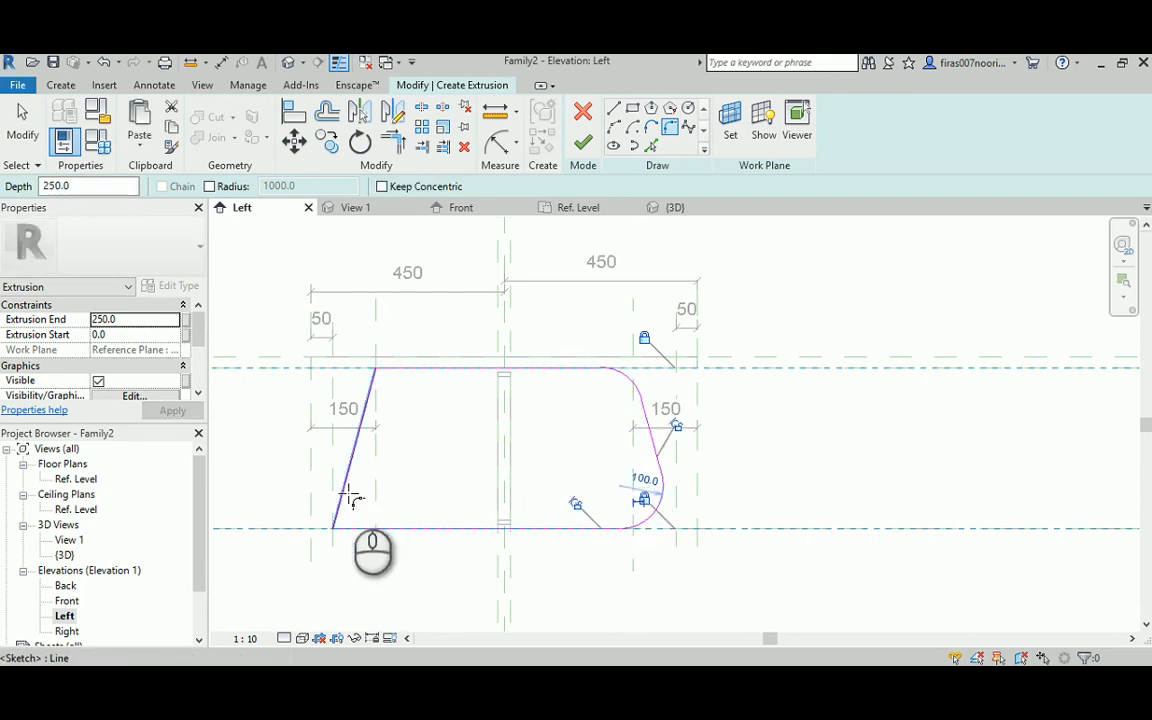
left_click(350, 497)
left_click(352, 495)
left_click(379, 490)
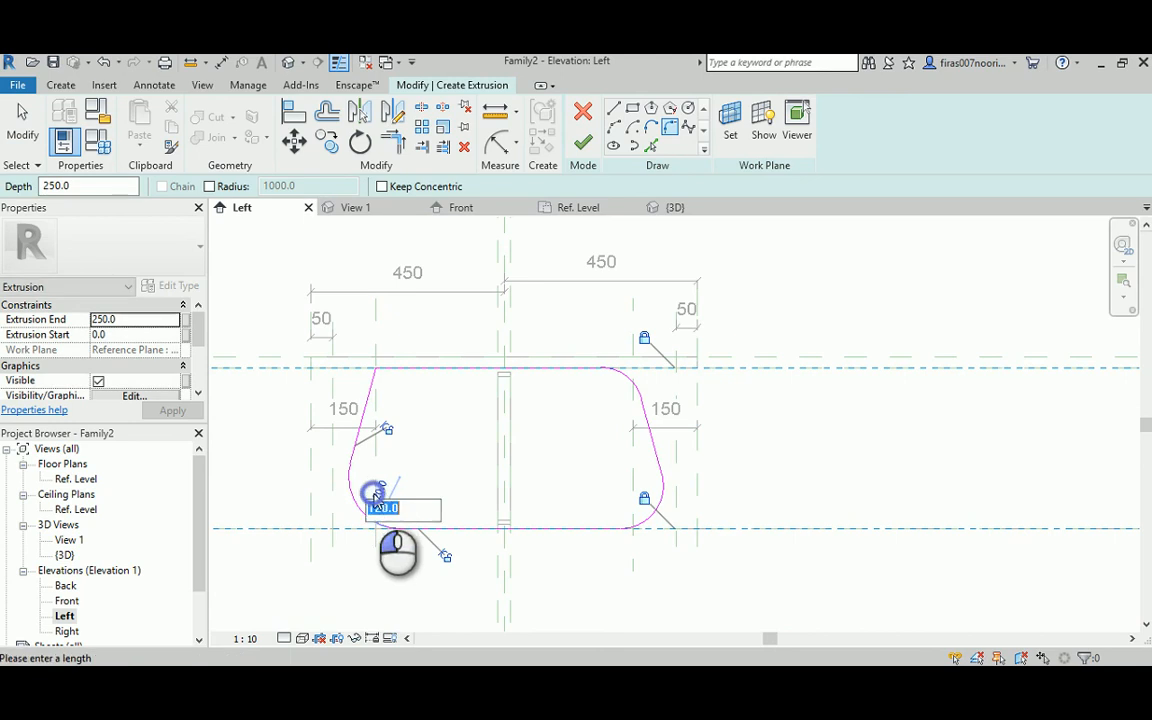
key("Return")
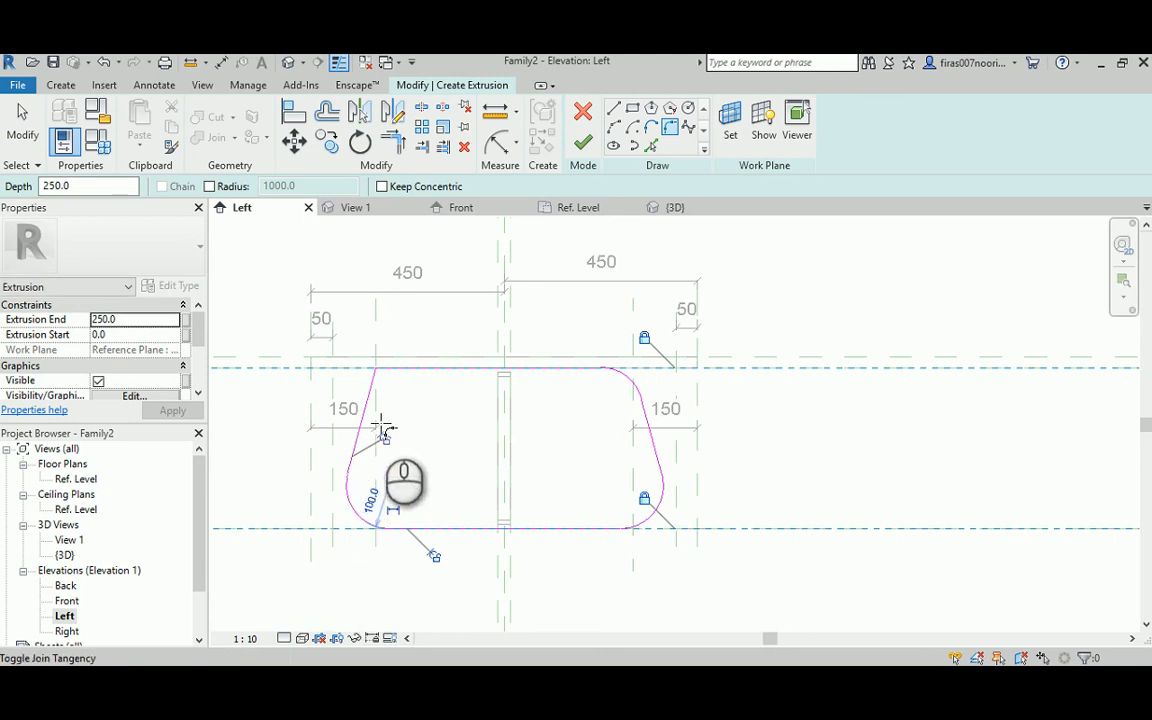
Fillet the trapezoid's upper left corner with a 100 mm radius.
left_click(416, 368)
left_click(407, 376)
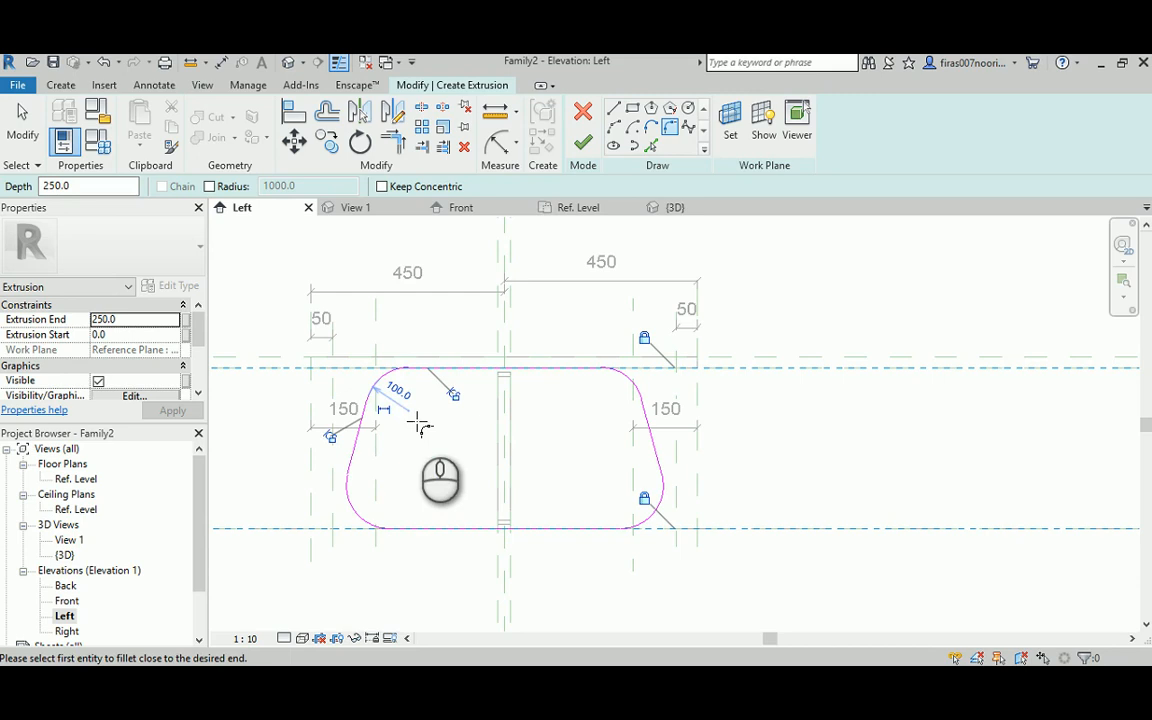
key("Escape")
key("Escape")
Offset copies of all the rounded trapezoid's lines and arcs 10 mm inward to form a second loop.
scroll(530, 272, "up", 2)
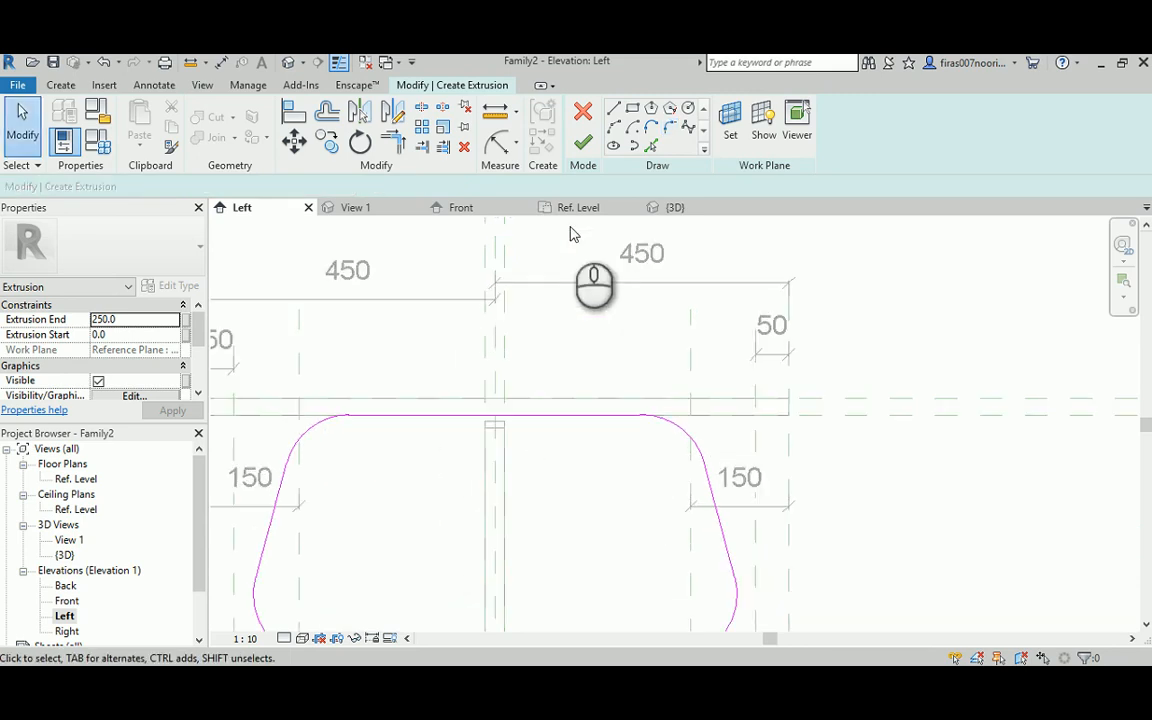
left_click(338, 120)
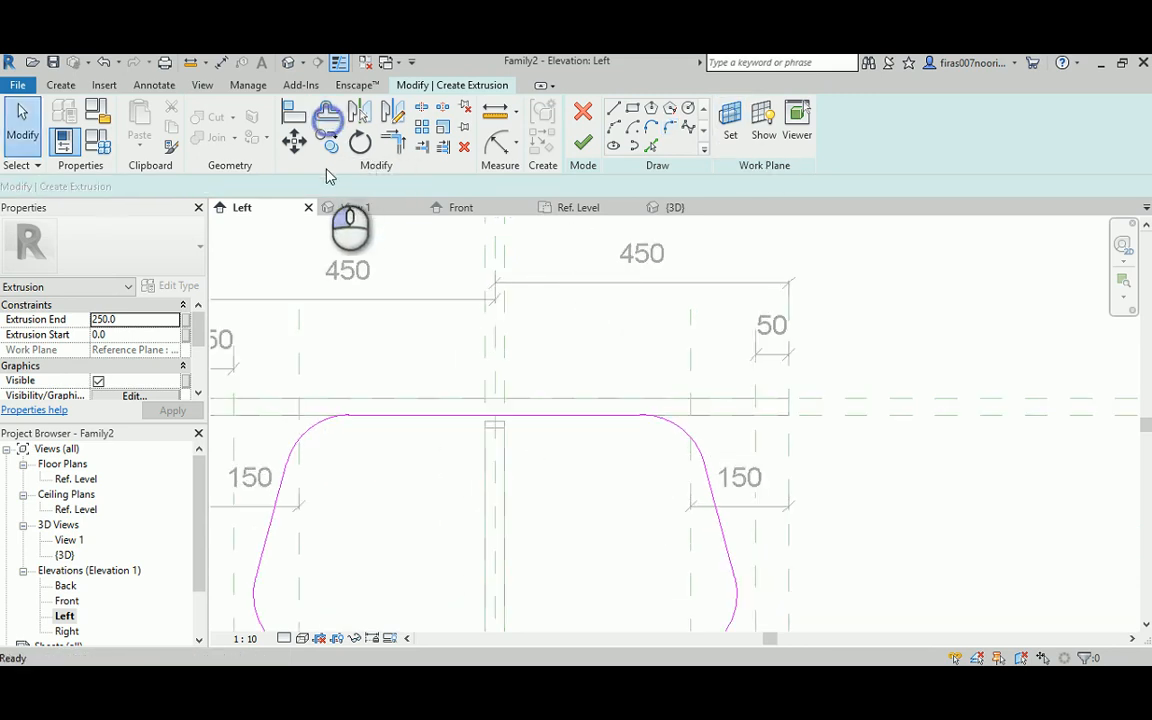
left_click(309, 432)
left_click(280, 506)
left_click(407, 418)
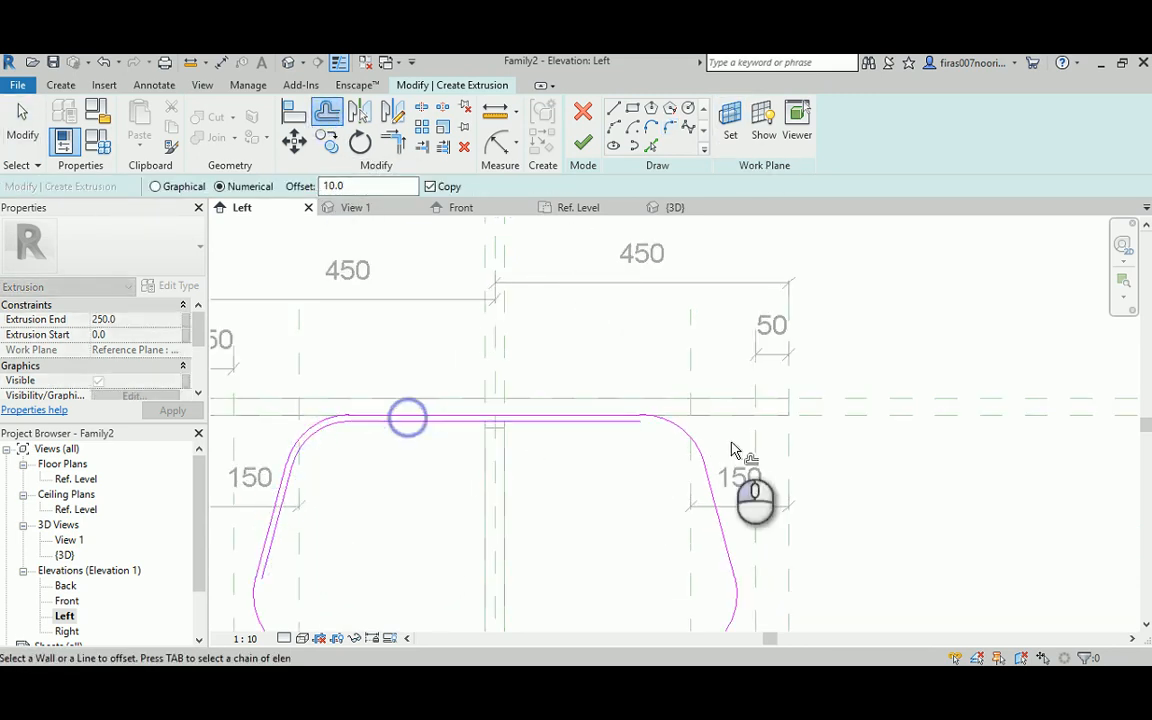
left_click(688, 430)
left_click(714, 524)
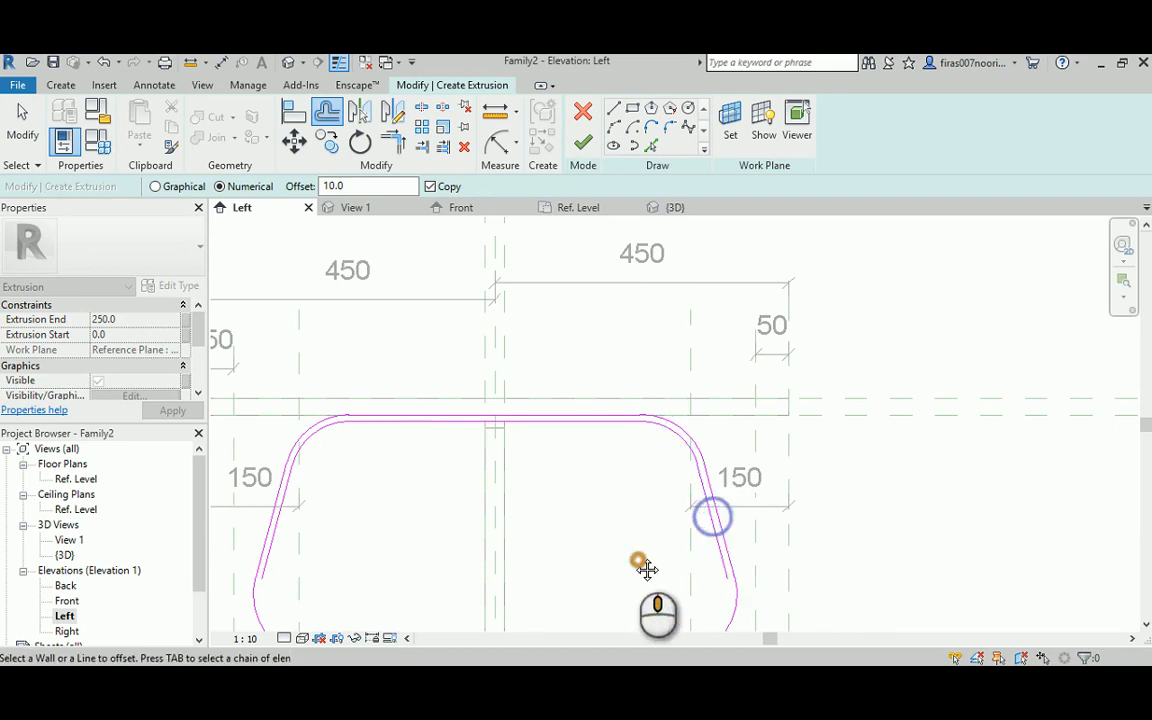
middle_click_drag(643, 560, 753, 524)
left_click(728, 508)
left_click(624, 552)
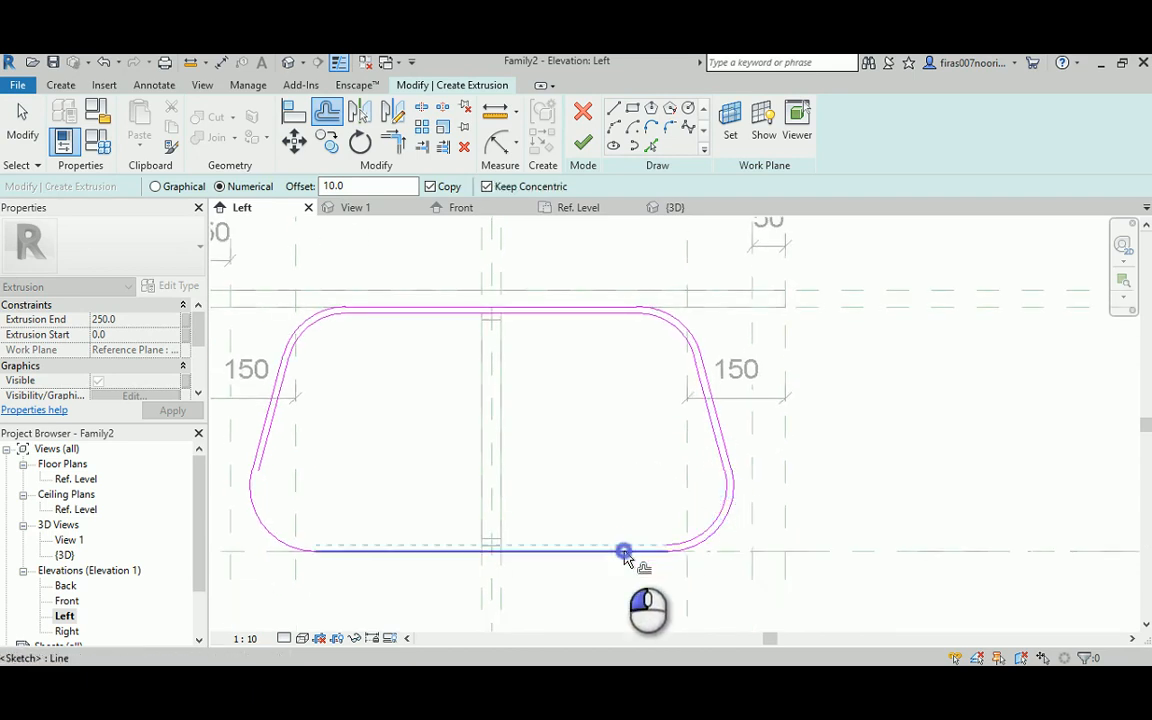
left_click(283, 537)
Offset the second loop's lines and arcs another 10 mm inward to form a third, innermost loop.
left_click(268, 443)
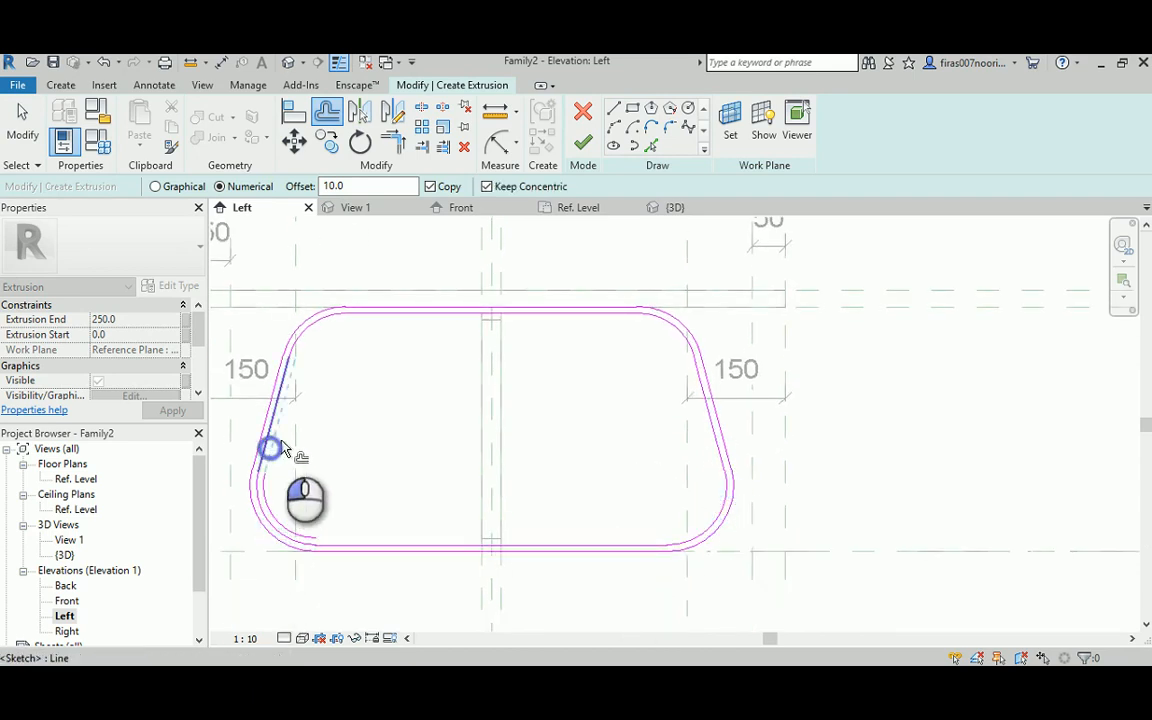
left_click(321, 321)
left_click(363, 317)
left_click(695, 337)
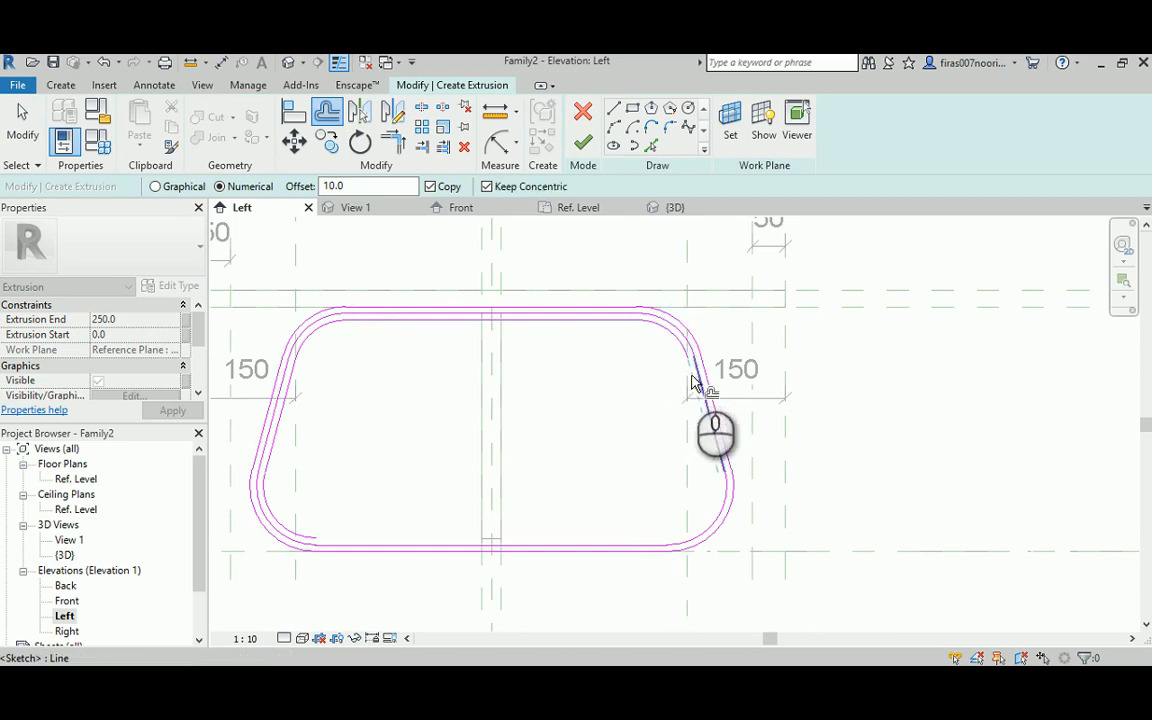
left_click(691, 374)
left_click(708, 522)
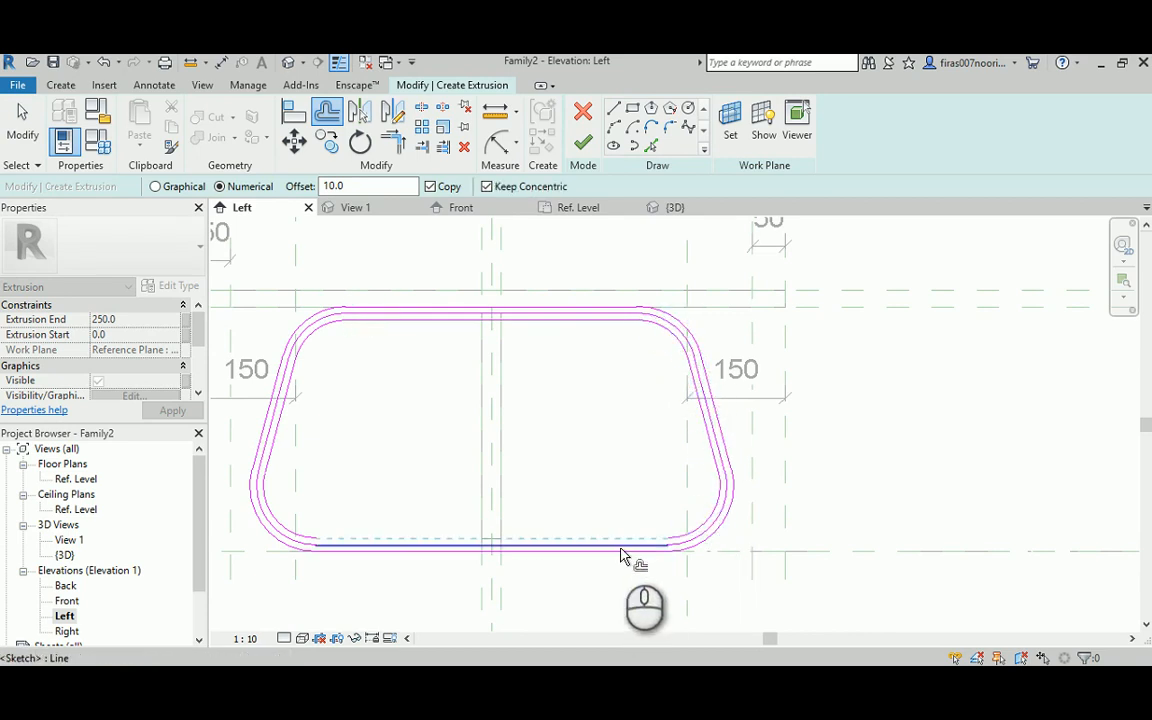
left_click(620, 548)
key("Escape")
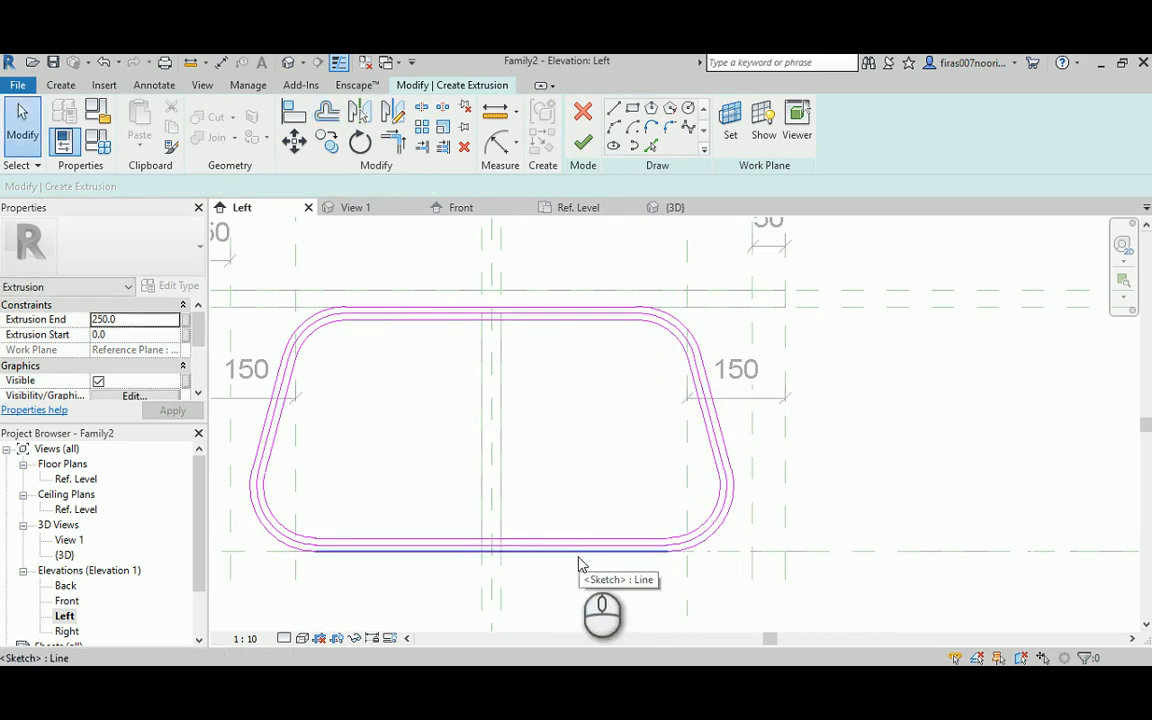
Delete the outermost loop and finish the extrusion sketch with the two inner loops.
left_click(575, 551)
key("Delete")
middle_click_drag(482, 479, 575, 481)
left_click(583, 143)
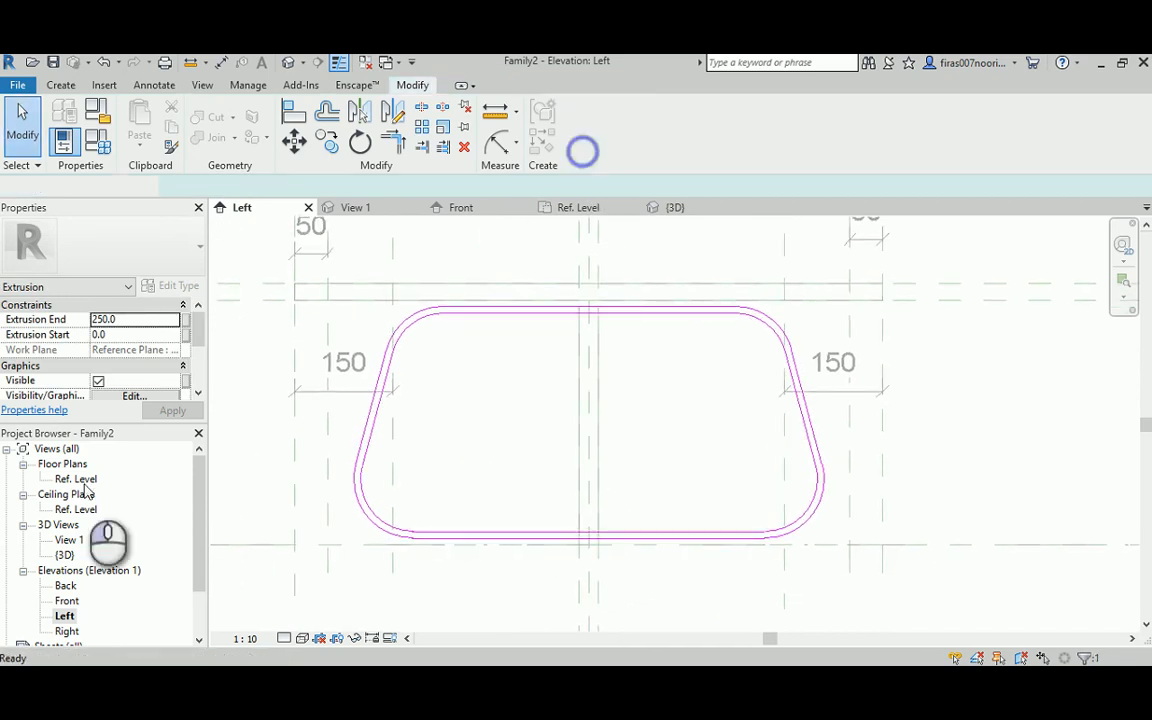
Open the Ref. Level floor plan and start placing reference planes near the table's vertical centre plane.
double_click(84, 476)
scroll(655, 386, "down", 1)
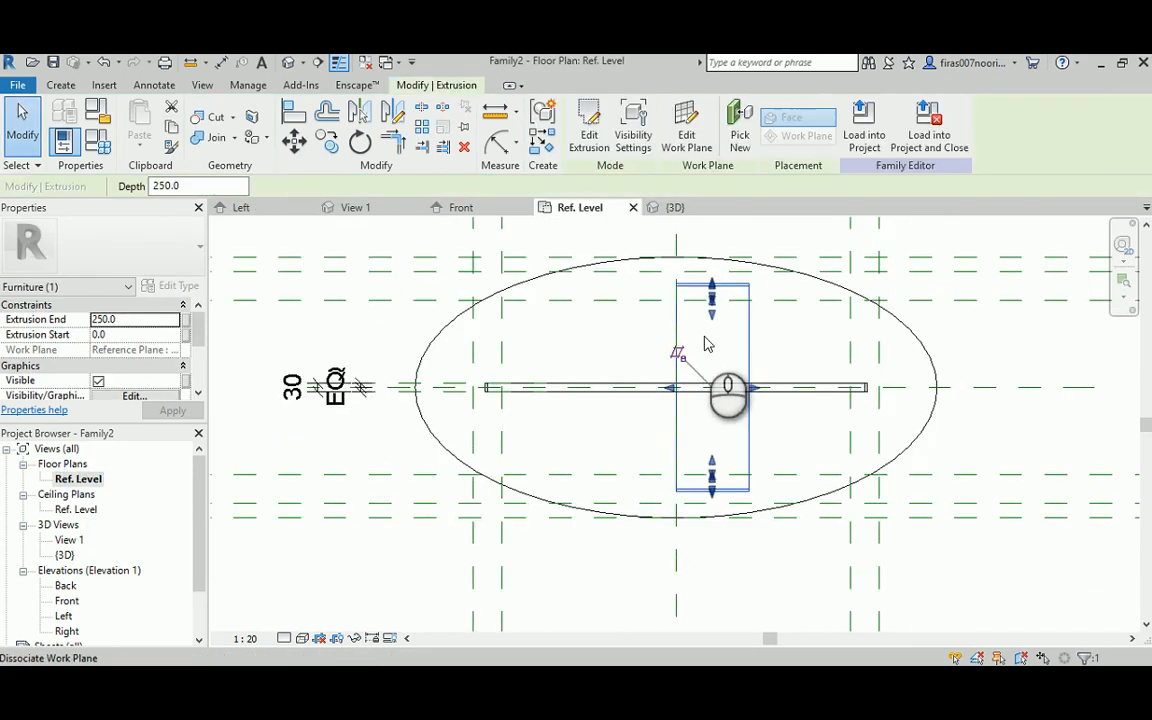
middle_click_drag(704, 334, 677, 382)
left_click(60, 85)
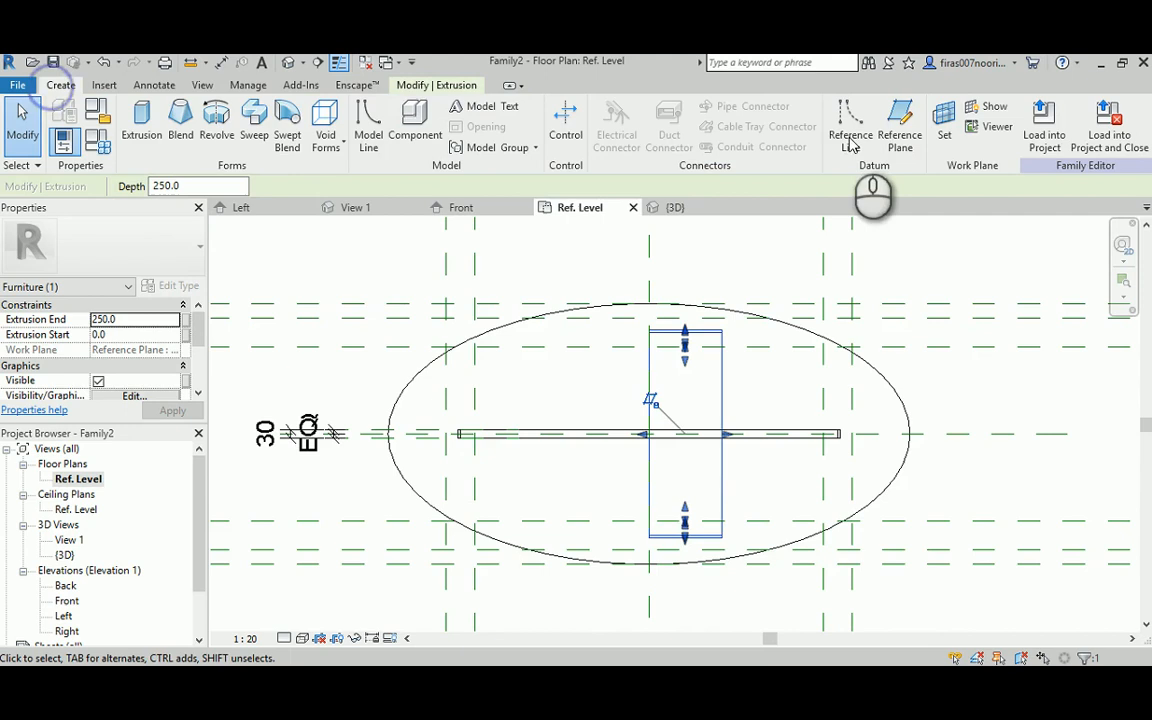
left_click(897, 125)
scroll(700, 278, "up", 2)
left_click(575, 267)
left_click(563, 437)
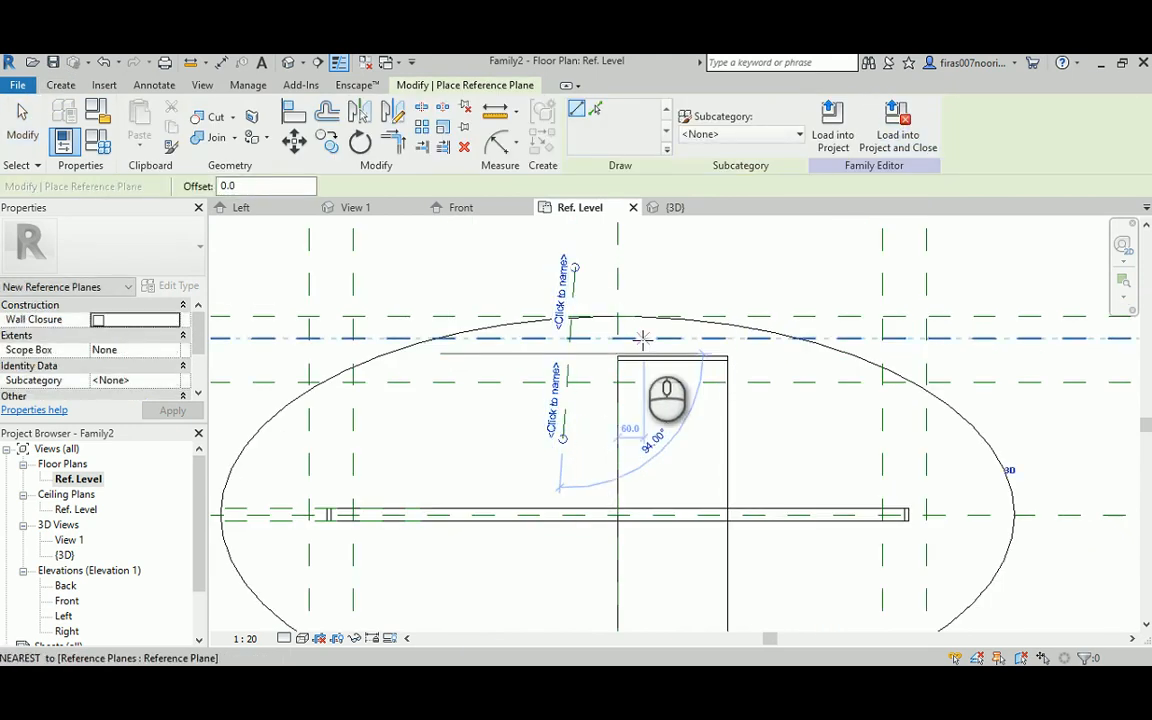
key("ctrl+z")
Draw two short vertical reference planes across the table's upper edge, one on each side of the vertical centre plane.
left_click(586, 267)
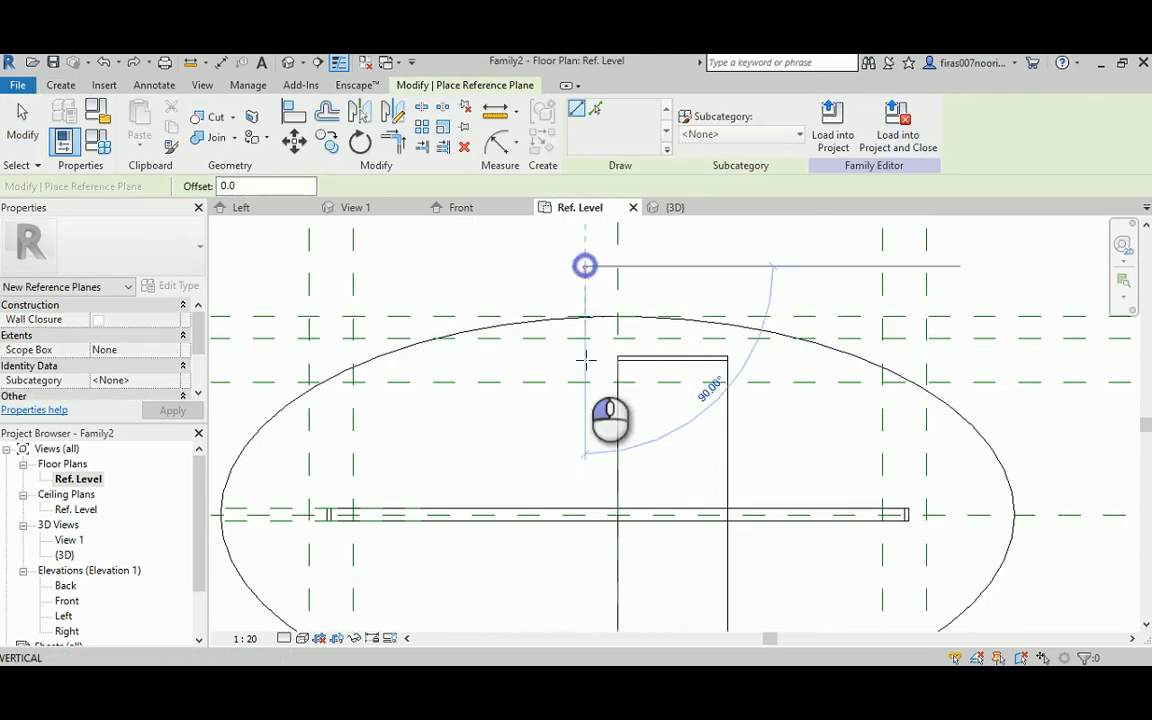
left_click(577, 453)
left_click(645, 264)
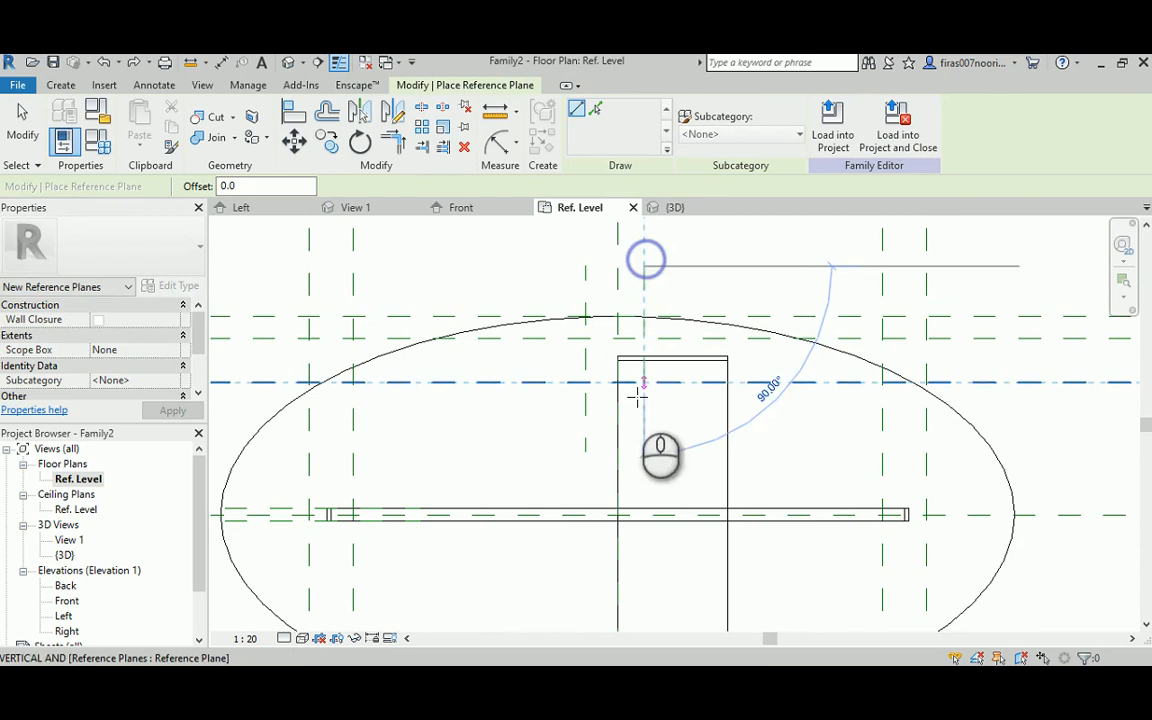
left_click(637, 450)
key("Escape")
Dimension the two new reference planes together with the centre plane and make the spacing equal.
key("d")
key("i")
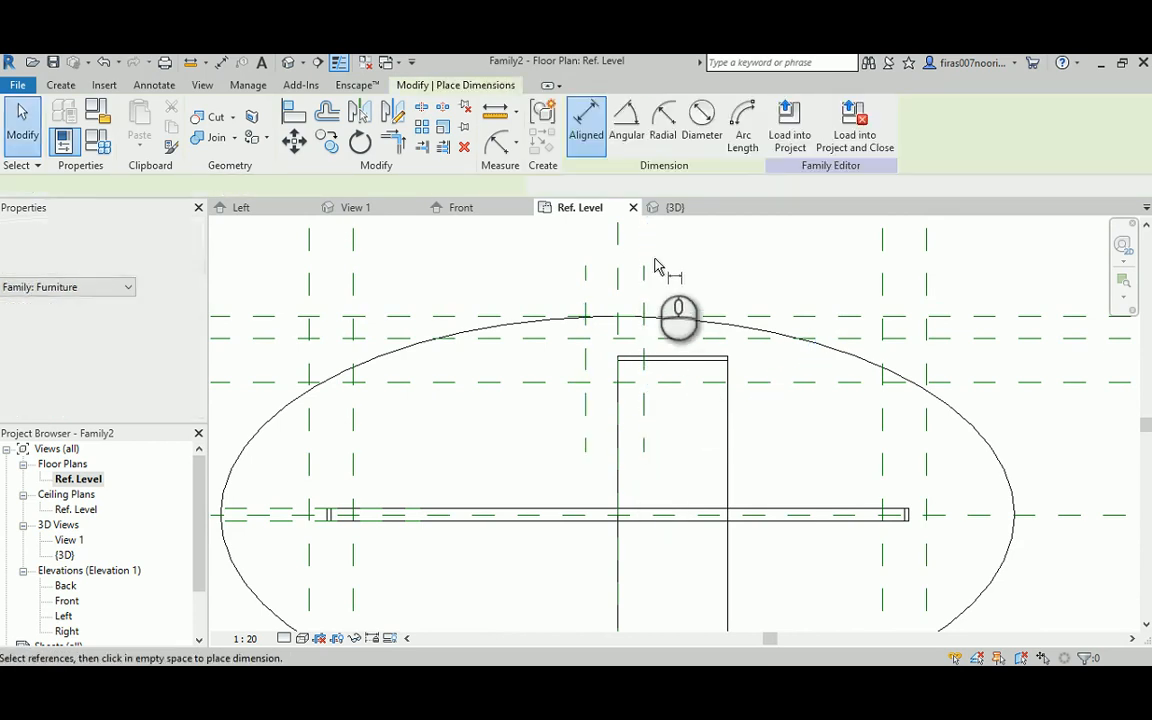
left_click(641, 263)
left_click(587, 285)
left_click(540, 294)
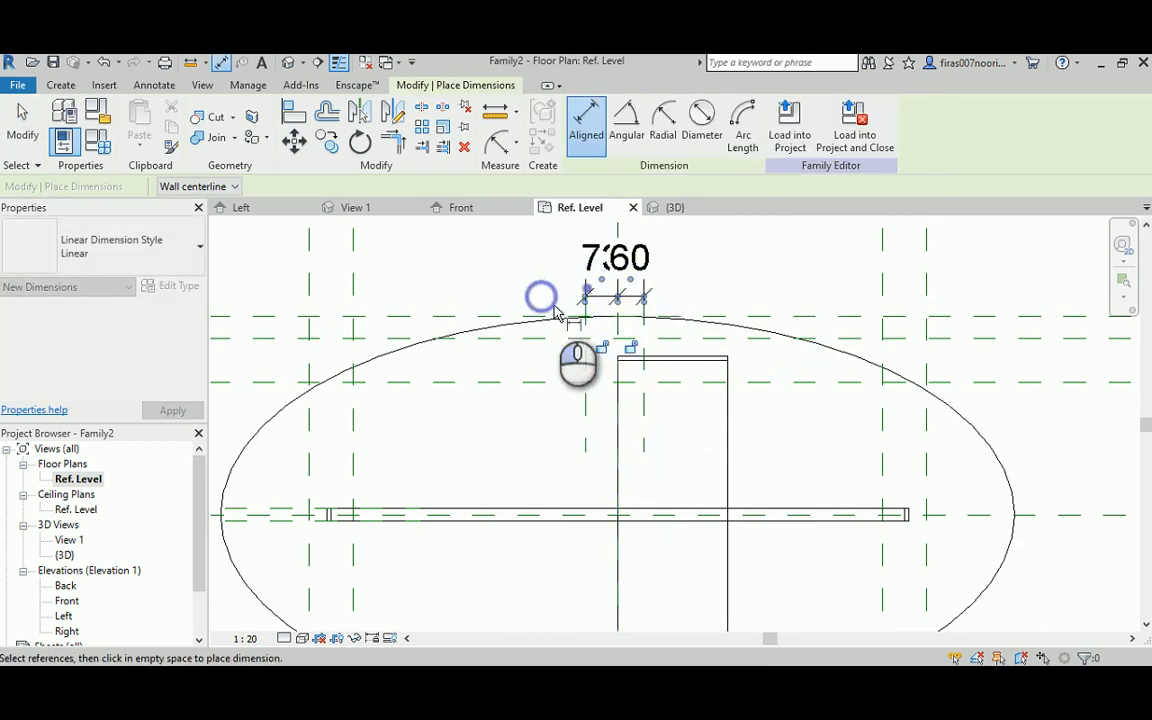
middle_click_drag(624, 318, 609, 413)
left_click(592, 252)
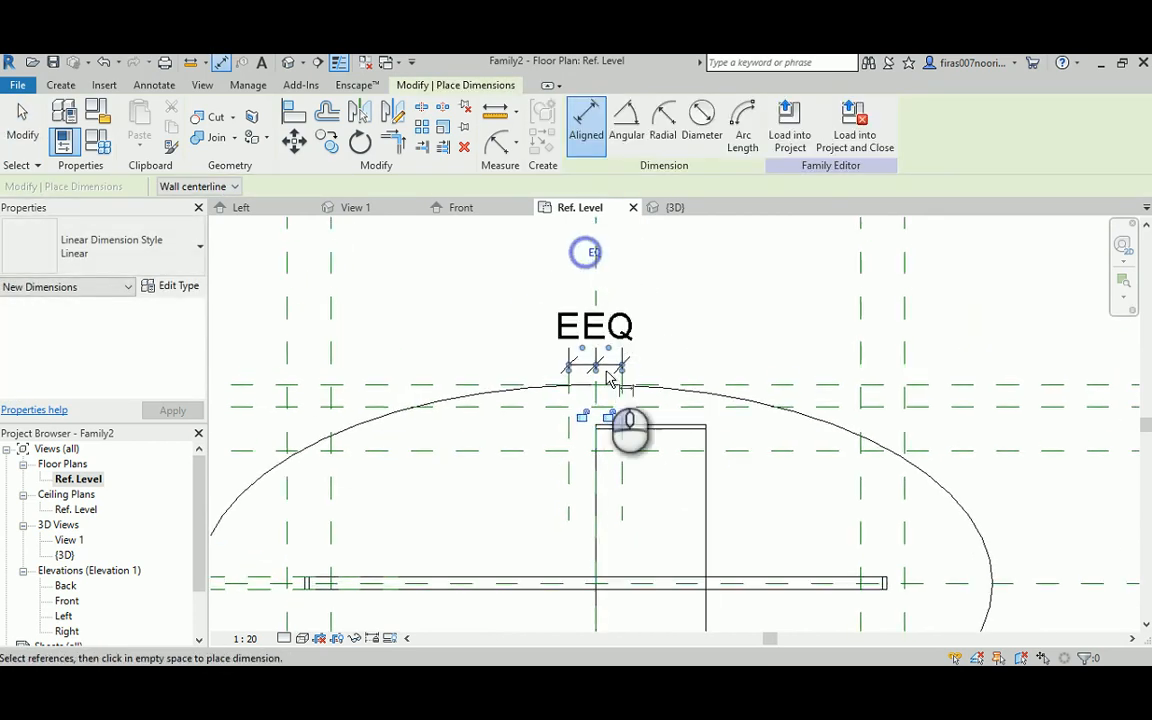
key("Escape")
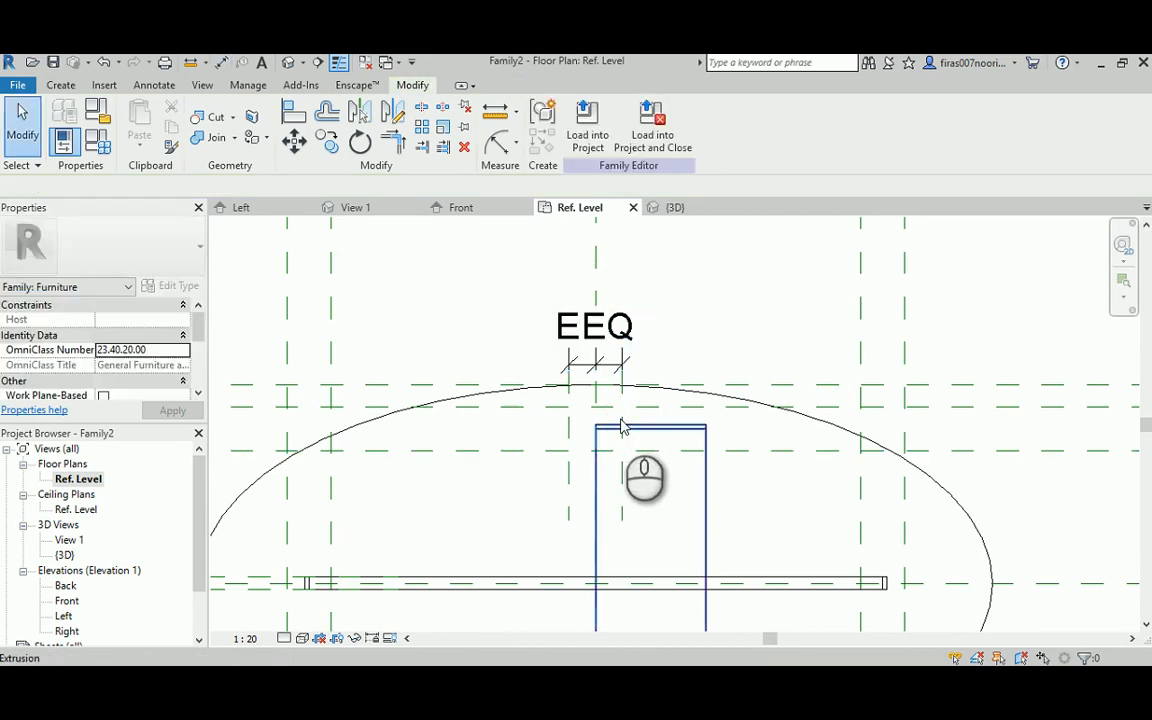
Set the right reference plane's distance from the centre plane to 15 mm.
scroll(620, 410, "up", 3)
left_click(617, 430)
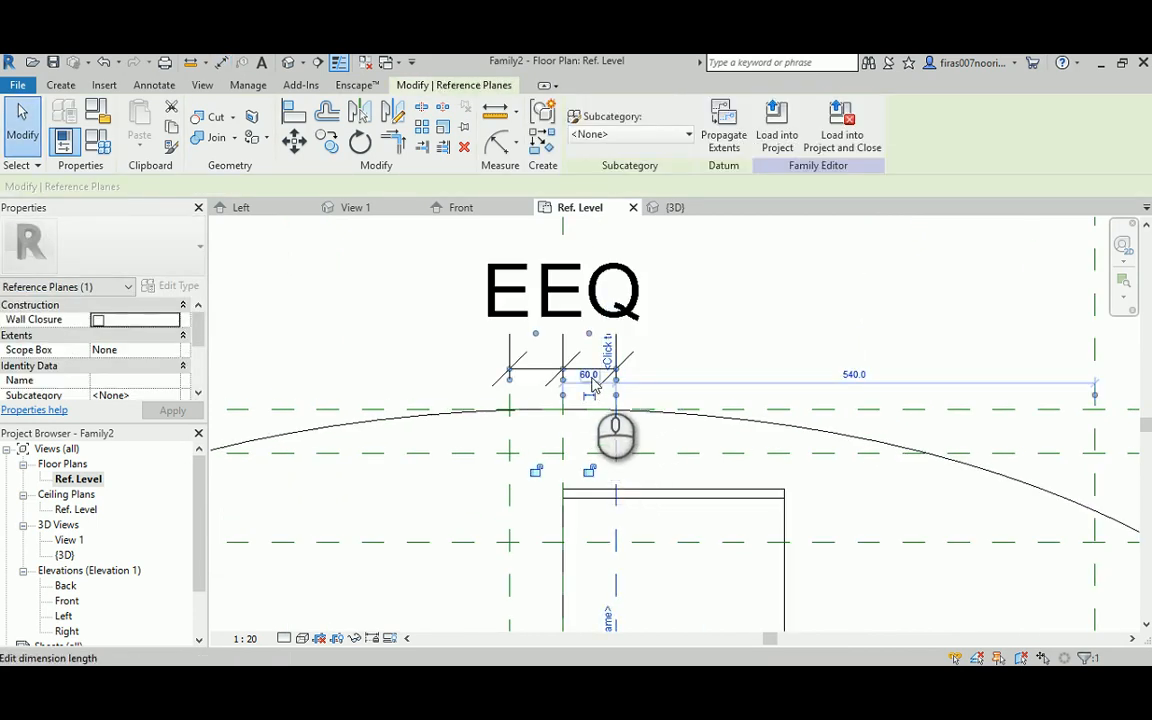
key("Return")
scroll(605, 402, "down", 1)
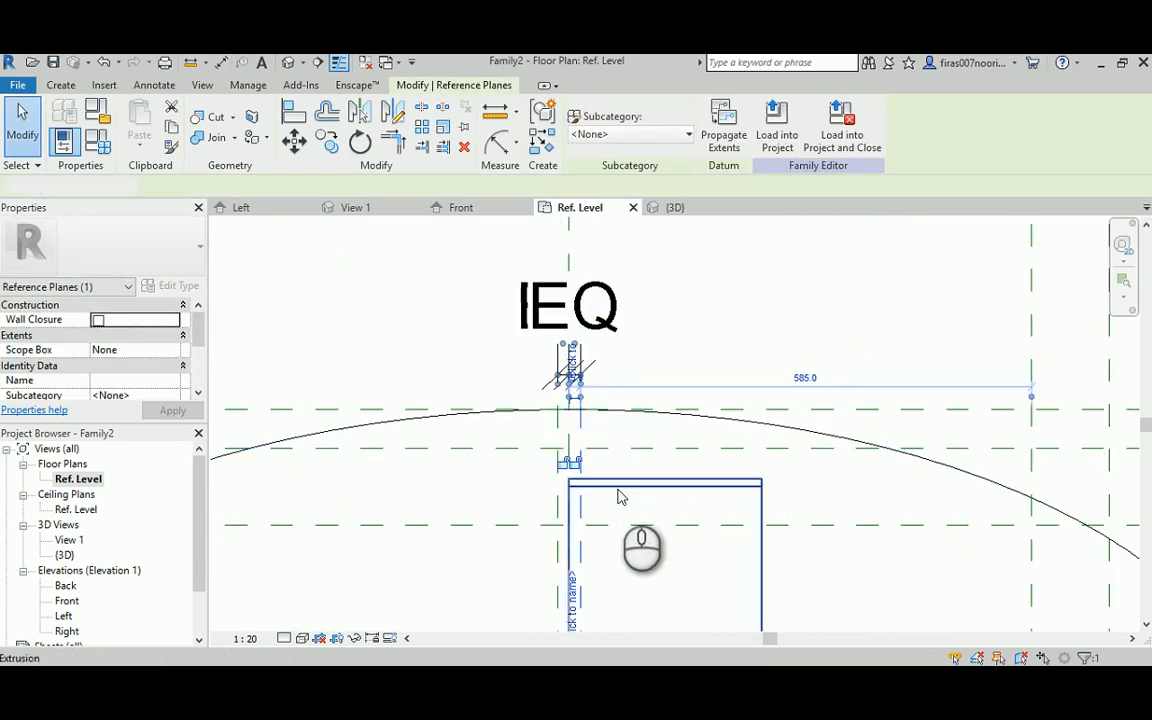
Move both side faces of the vertical ribbon extrusion onto the two reference planes and lock them there.
left_click(618, 490)
scroll(582, 430, "down", 5)
middle_click_drag(599, 515, 590, 377)
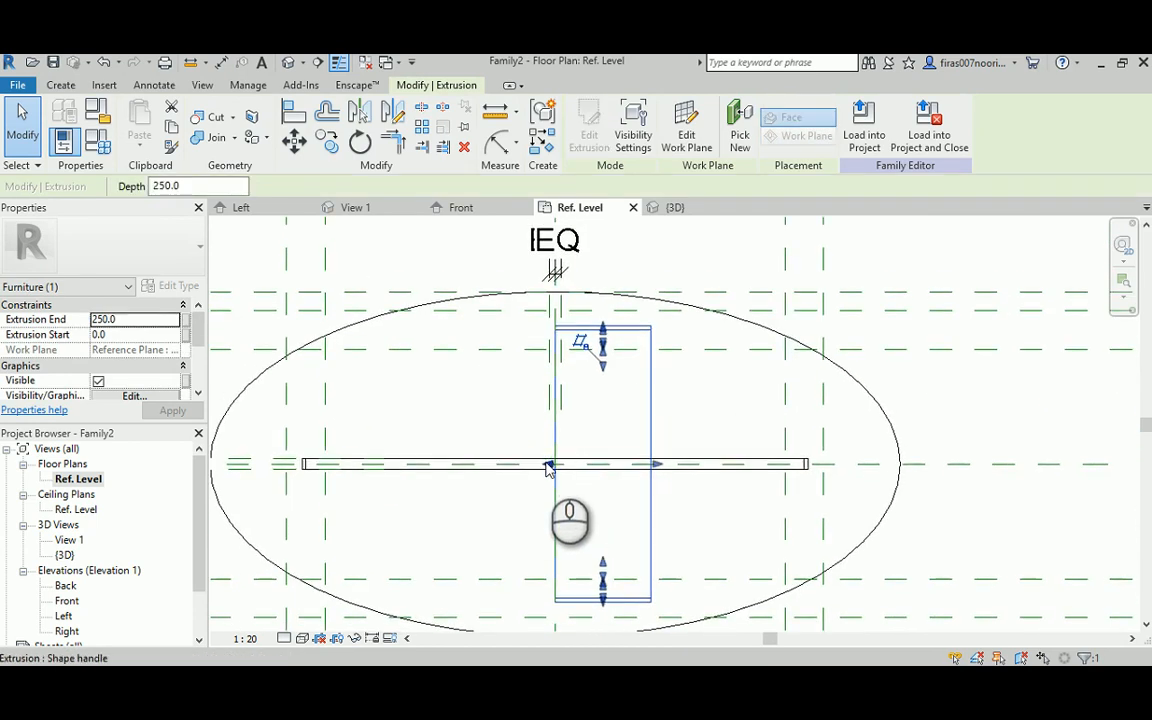
left_click_drag(548, 468, 542, 466)
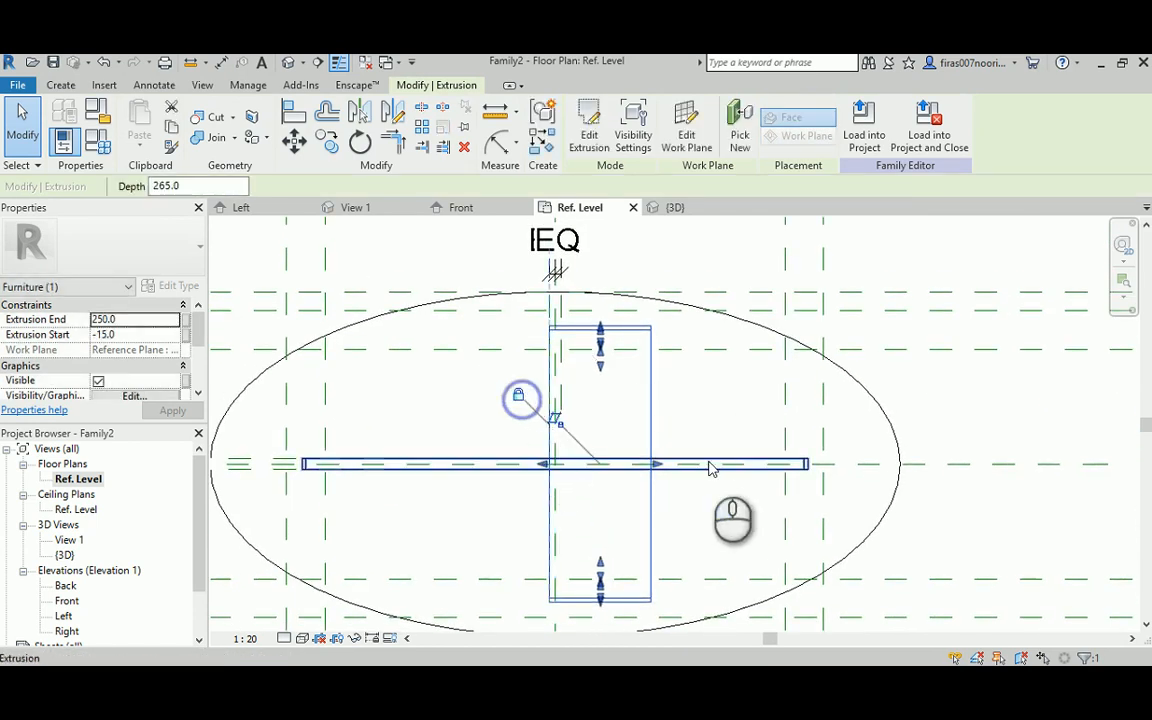
left_click_drag(657, 464, 571, 377)
left_click(591, 457)
left_click(652, 407)
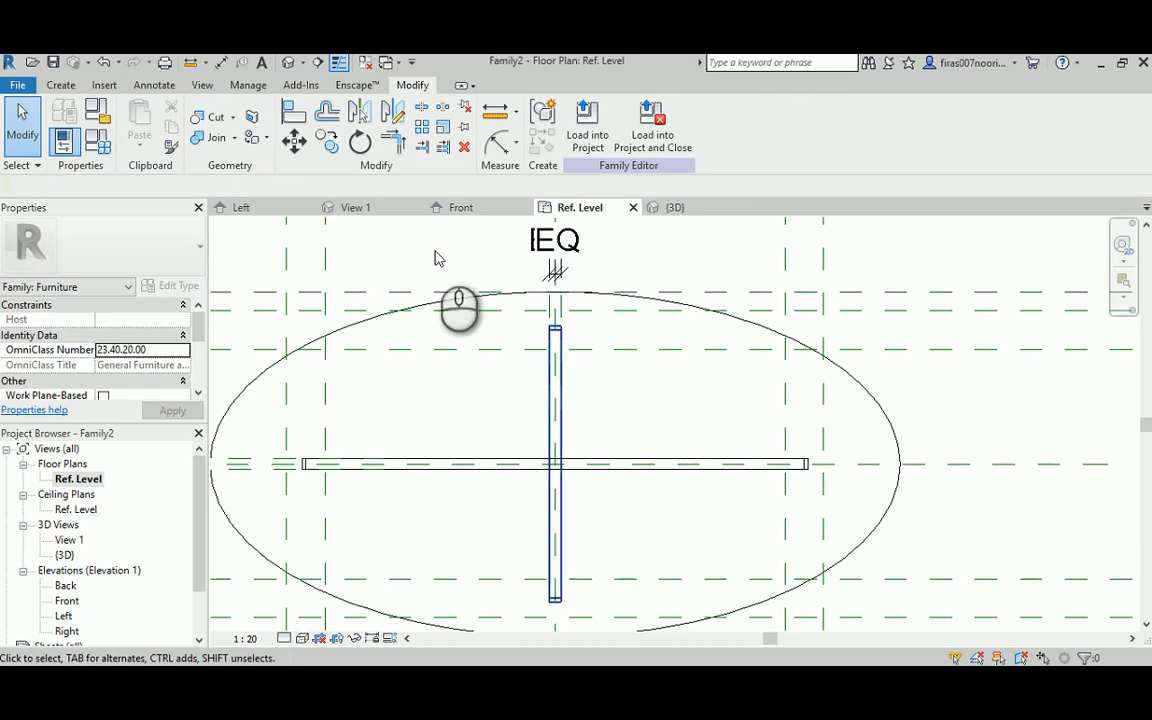
left_click(286, 65)
middle_click_drag(604, 432, 619, 459, "shift")
Start an extrusion in the Ref. Level plan and sketch a 30 mm line across the horizontal ribbon, 500 mm left of the centre plane.
double_click(80, 480)
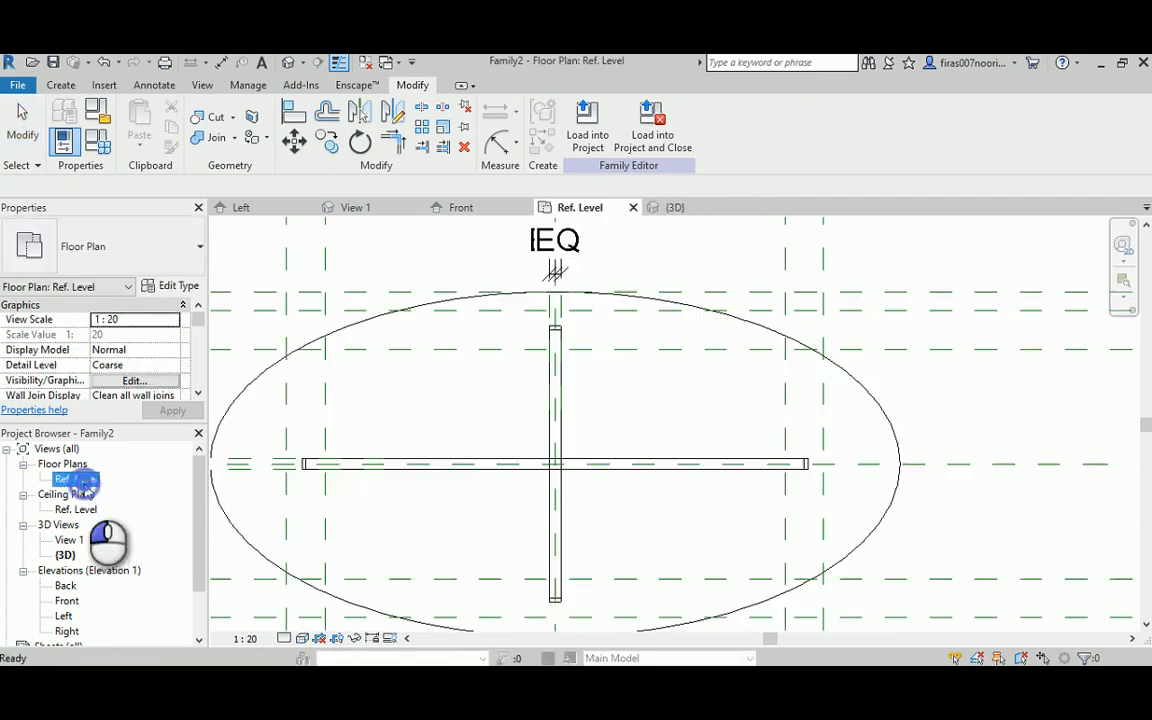
scroll(324, 483, "up", 5)
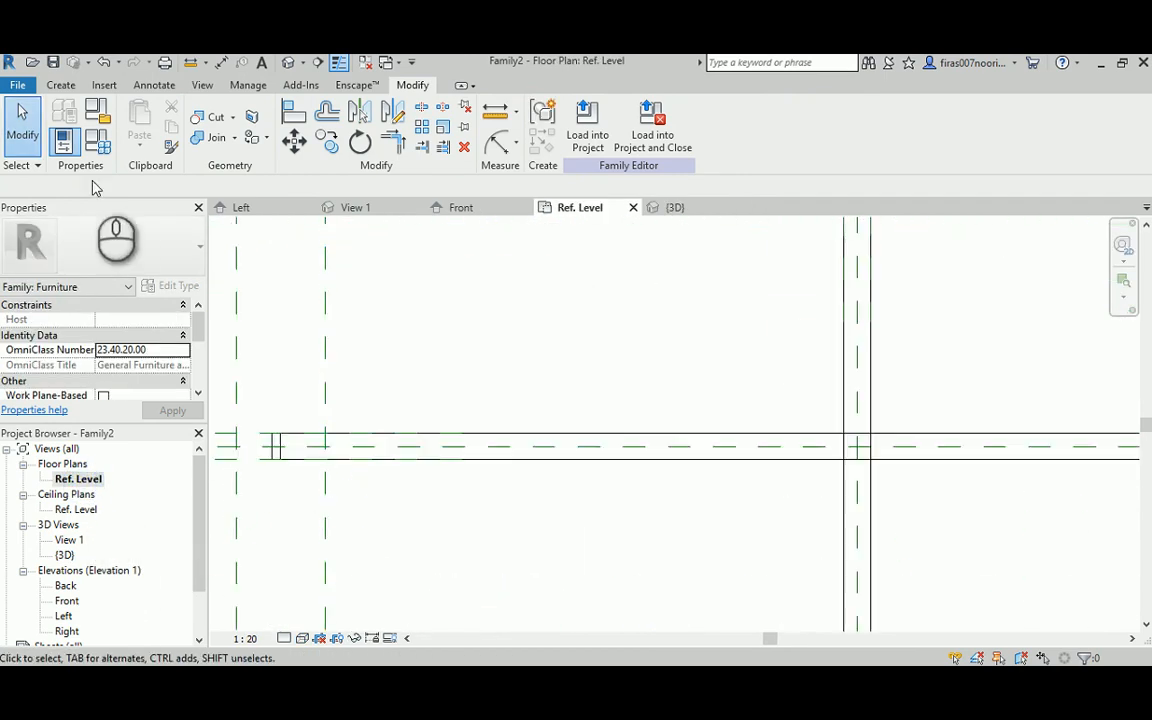
left_click(60, 85)
left_click(144, 118)
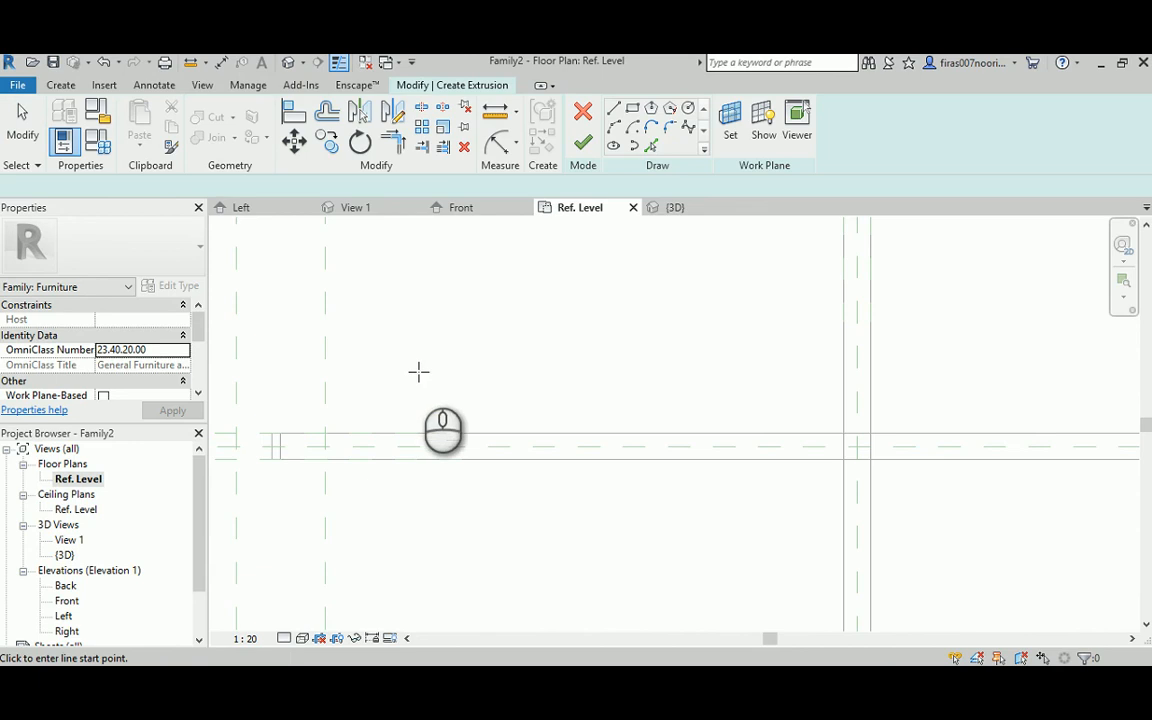
left_click(520, 433)
left_click(515, 463)
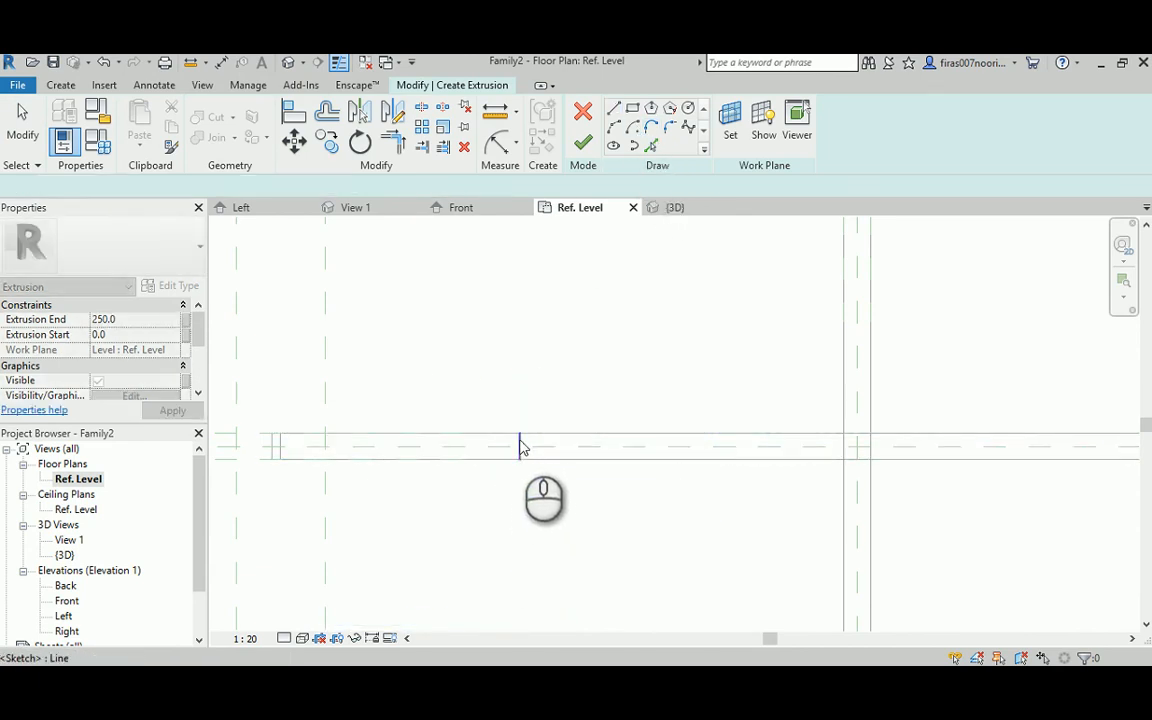
key("Escape")
key("Escape")
left_click(519, 445)
left_click(690, 382)
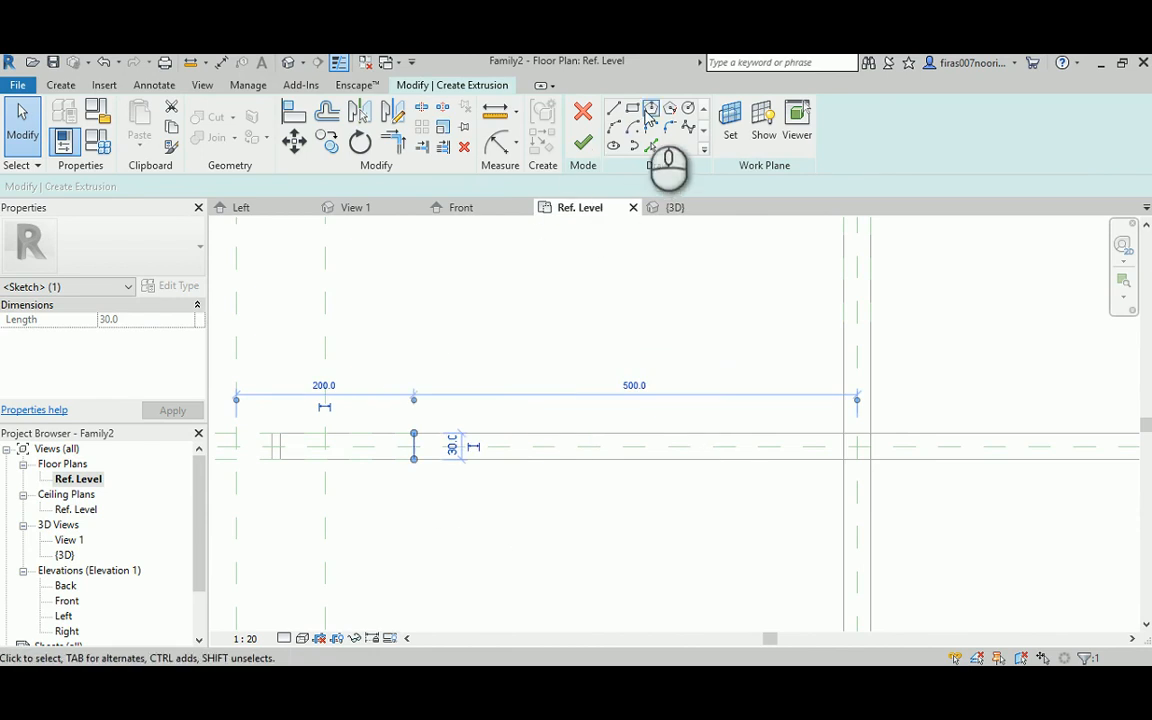
Offset a copy of the short sketch line 30 mm to the left.
left_click(320, 112)
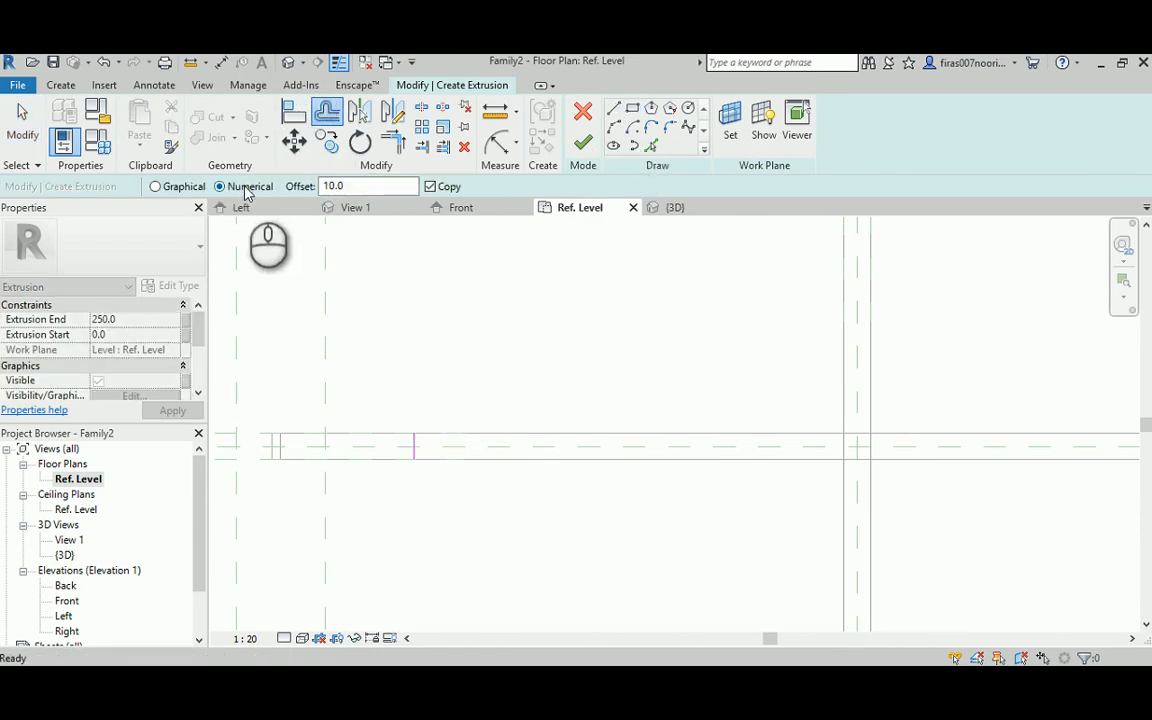
double_click(354, 185)
type("30")
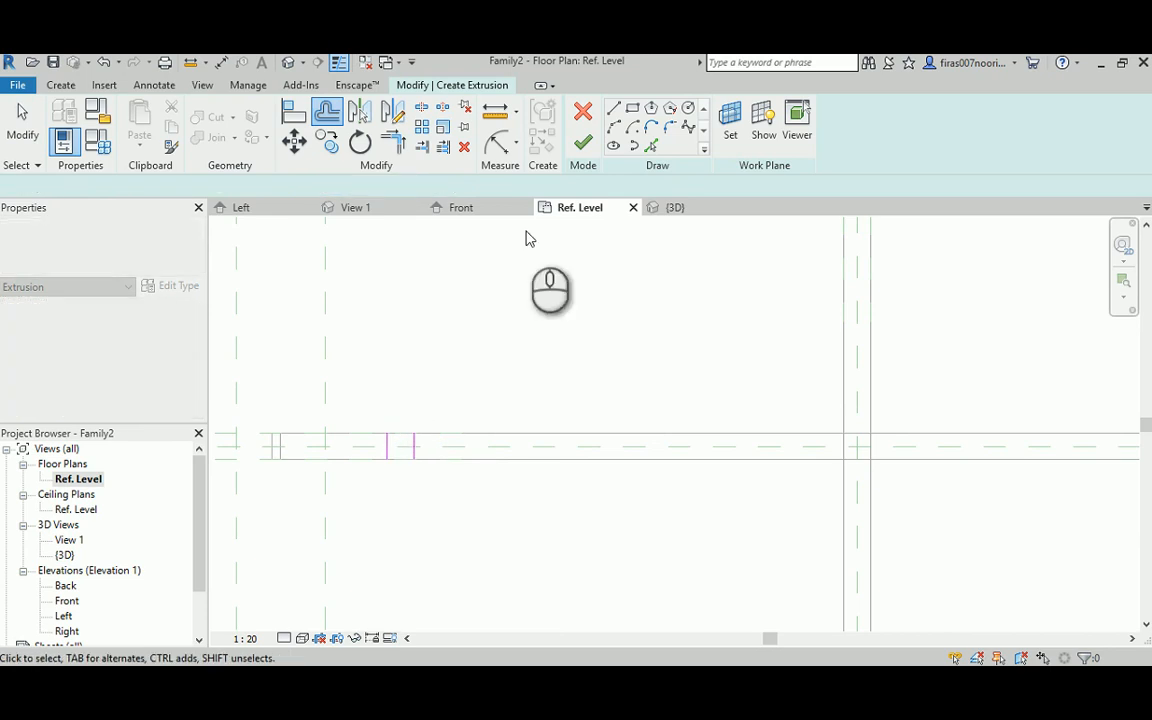
Draw lines along the ribbon's upper and lower edges between the two short lines to outline a 30 mm square.
left_click(613, 108)
left_click(389, 435)
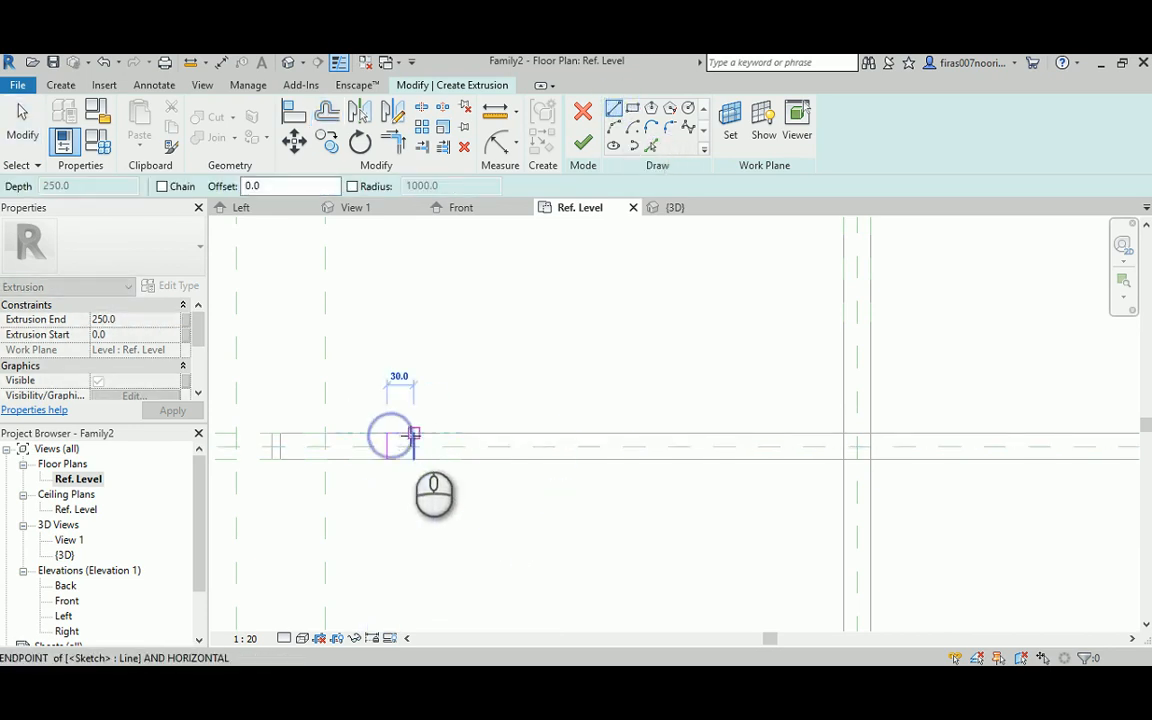
left_click(411, 436)
left_click(408, 461)
left_click(393, 460)
key("Escape")
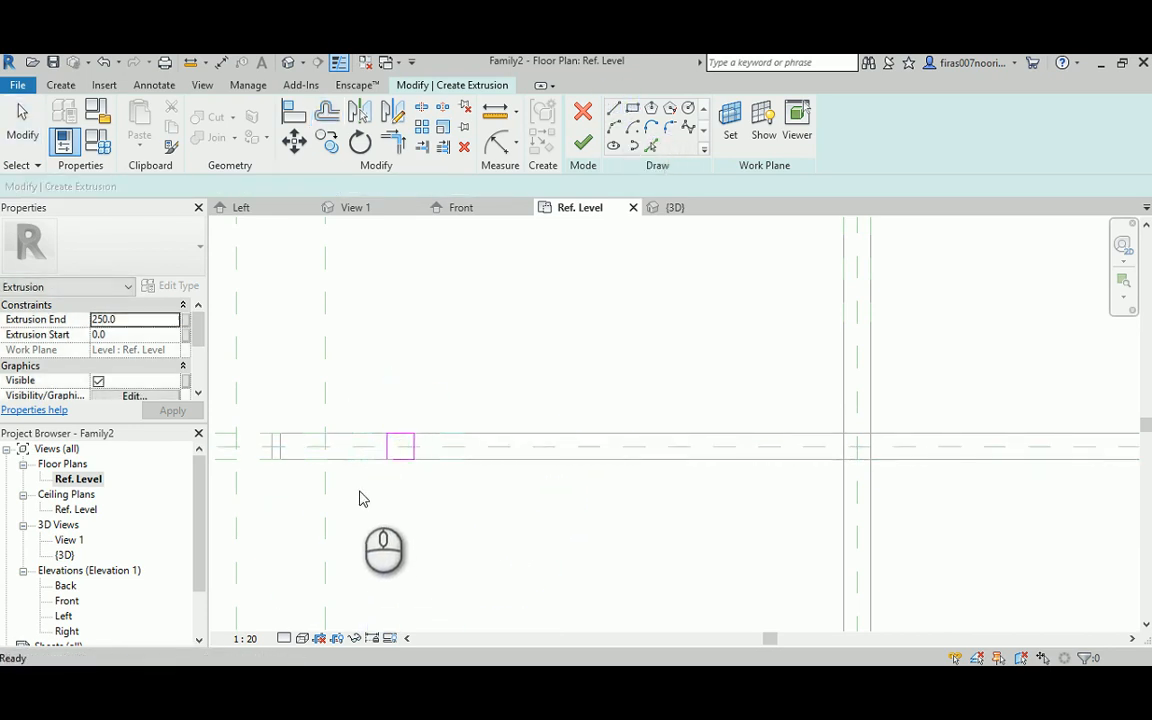
scroll(380, 485, "up", 3)
key("t")
key("r")
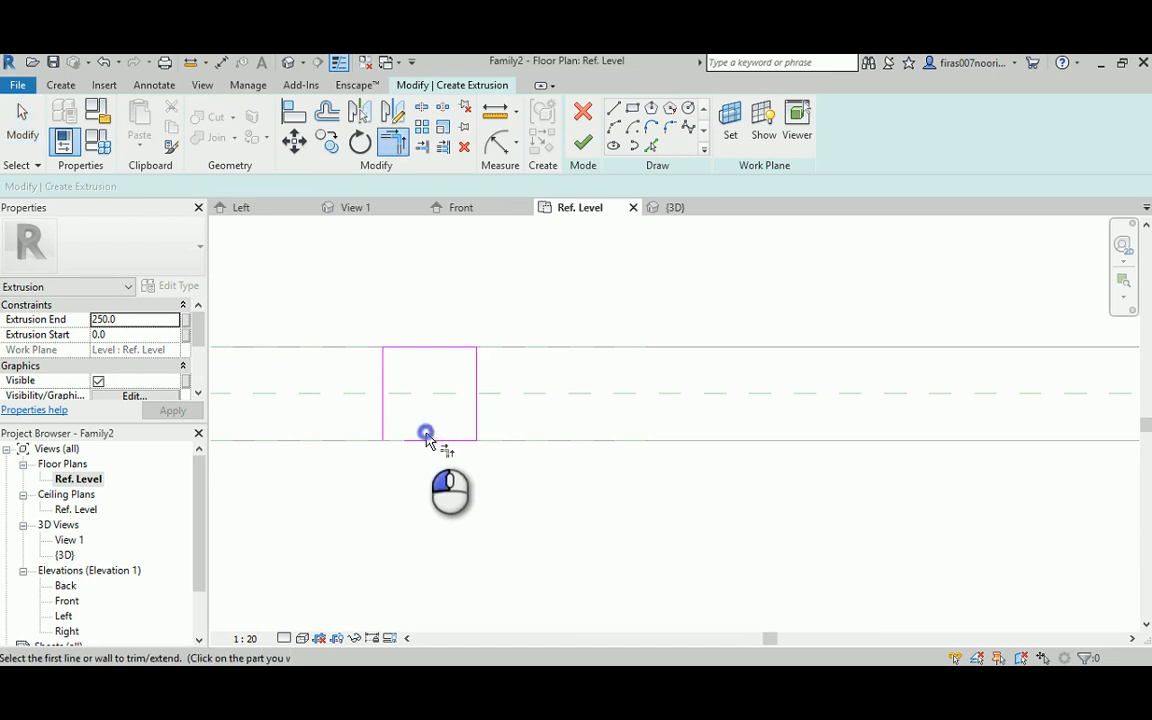
left_click(426, 436)
scroll(377, 422, "down", 4)
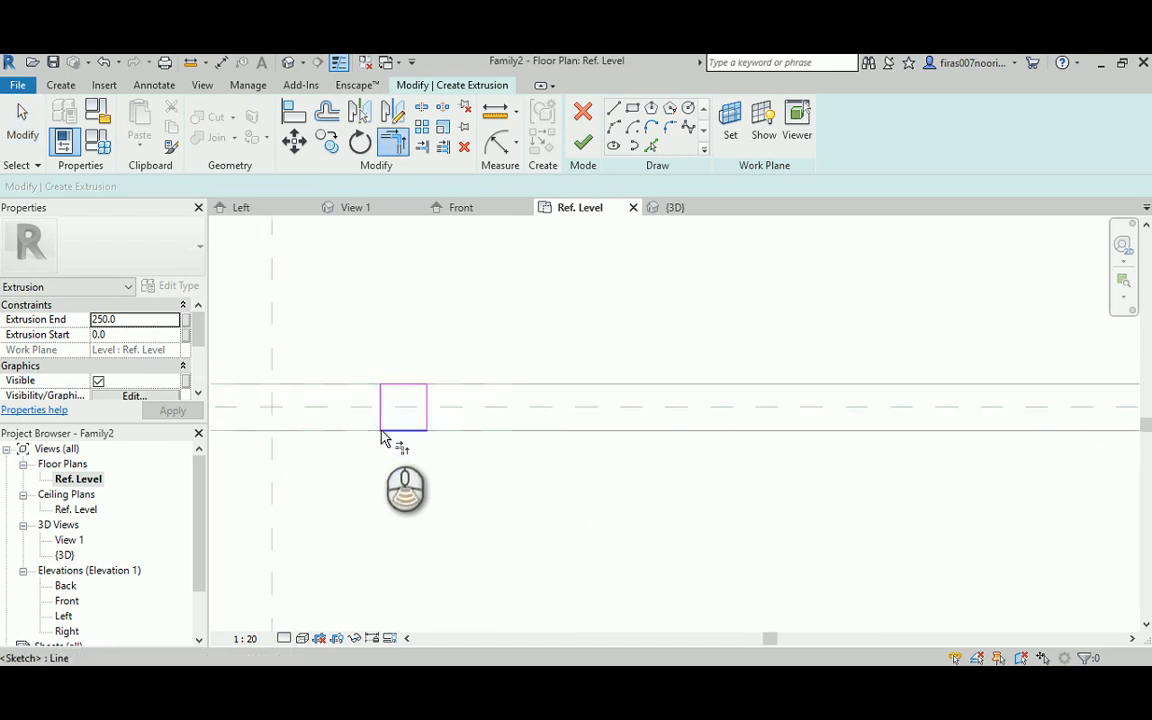
key("Escape")
Mirror the four lines of the 30 mm square across the vertical centre reference plane and finish the extrusion.
left_click_drag(365, 481, 447, 355)
scroll(513, 342, "down", 2)
scroll(513, 342, "down", 1)
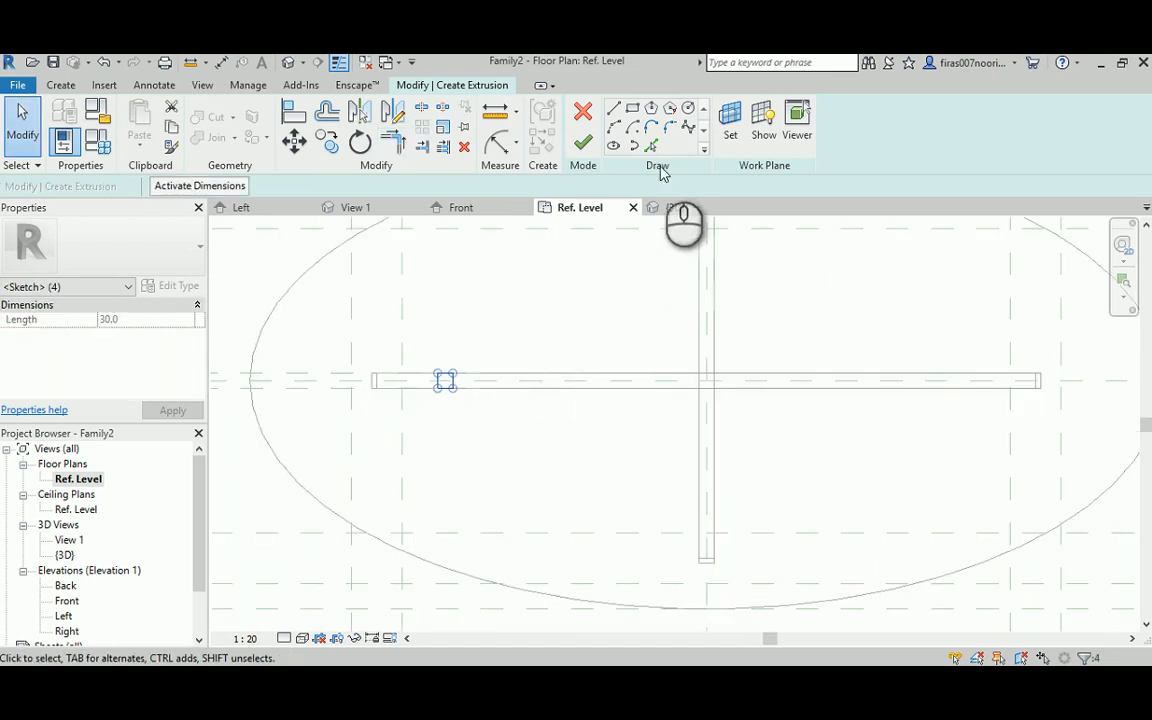
left_click(651, 146)
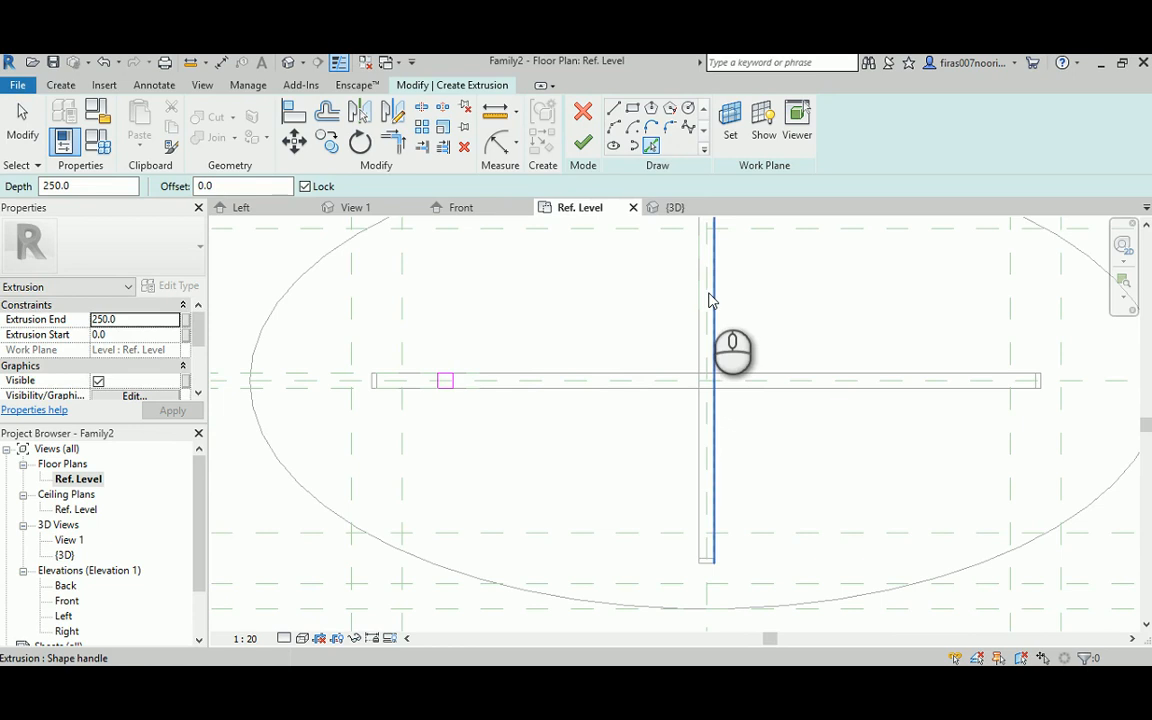
key("Escape")
left_click_drag(421, 352, 478, 430)
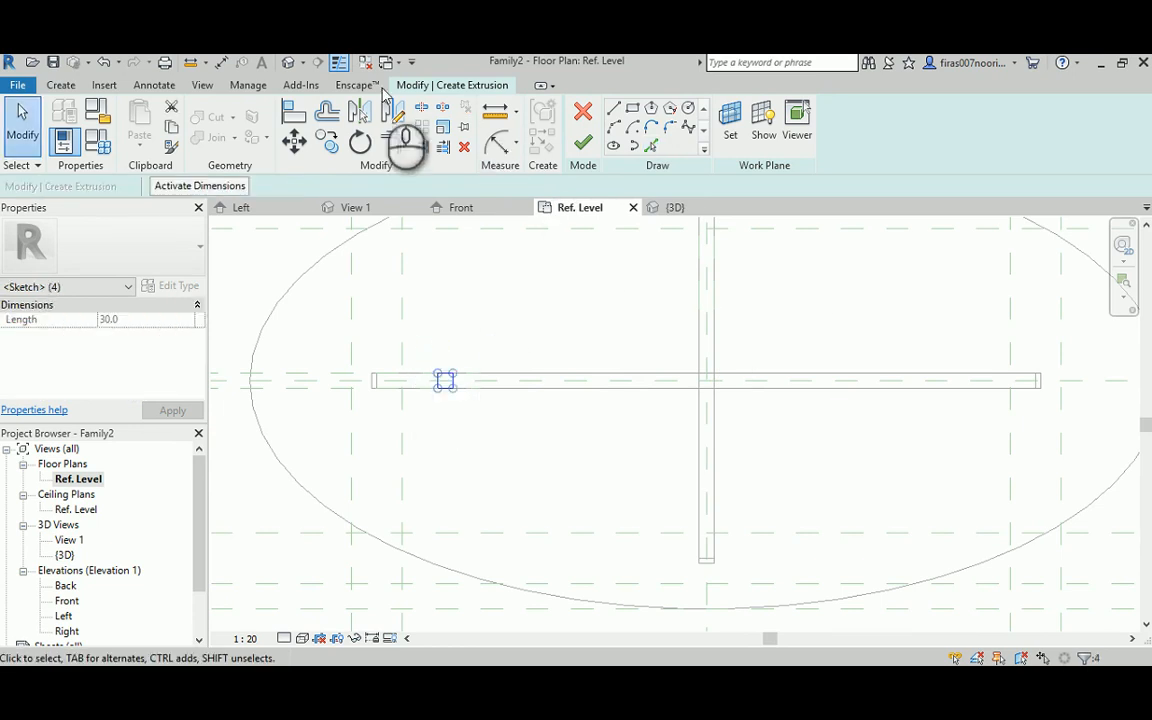
left_click(358, 112)
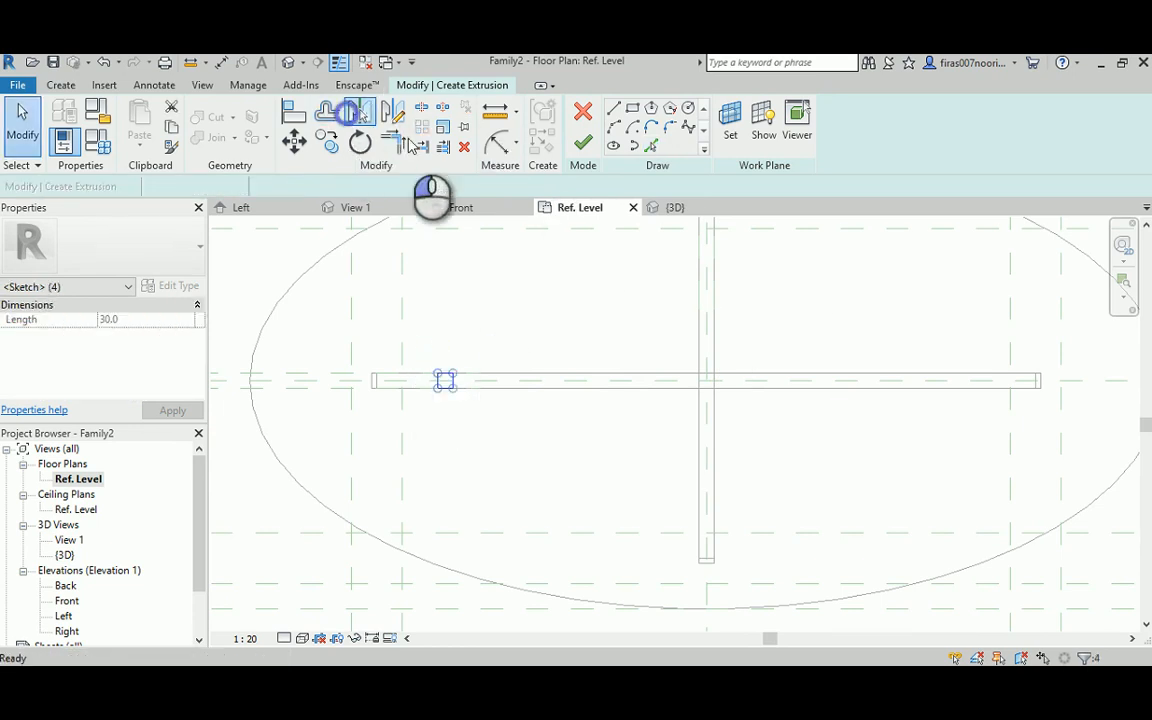
left_click(705, 406)
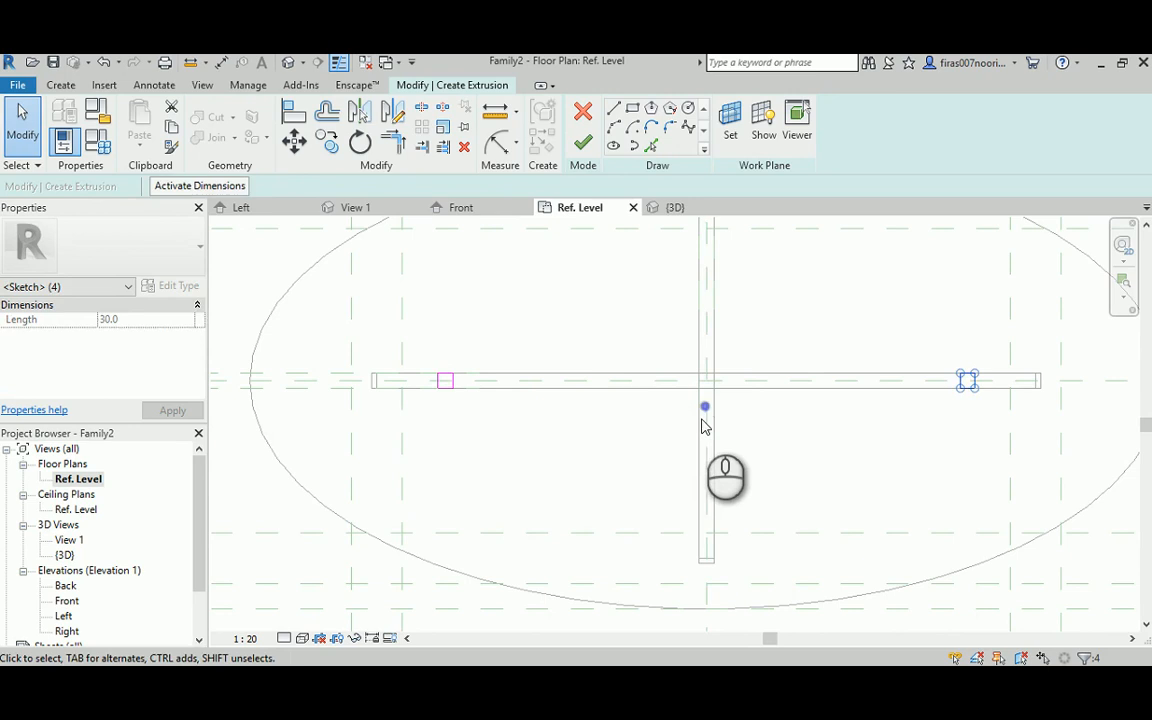
scroll(800, 378, "down", 1)
left_click(584, 146)
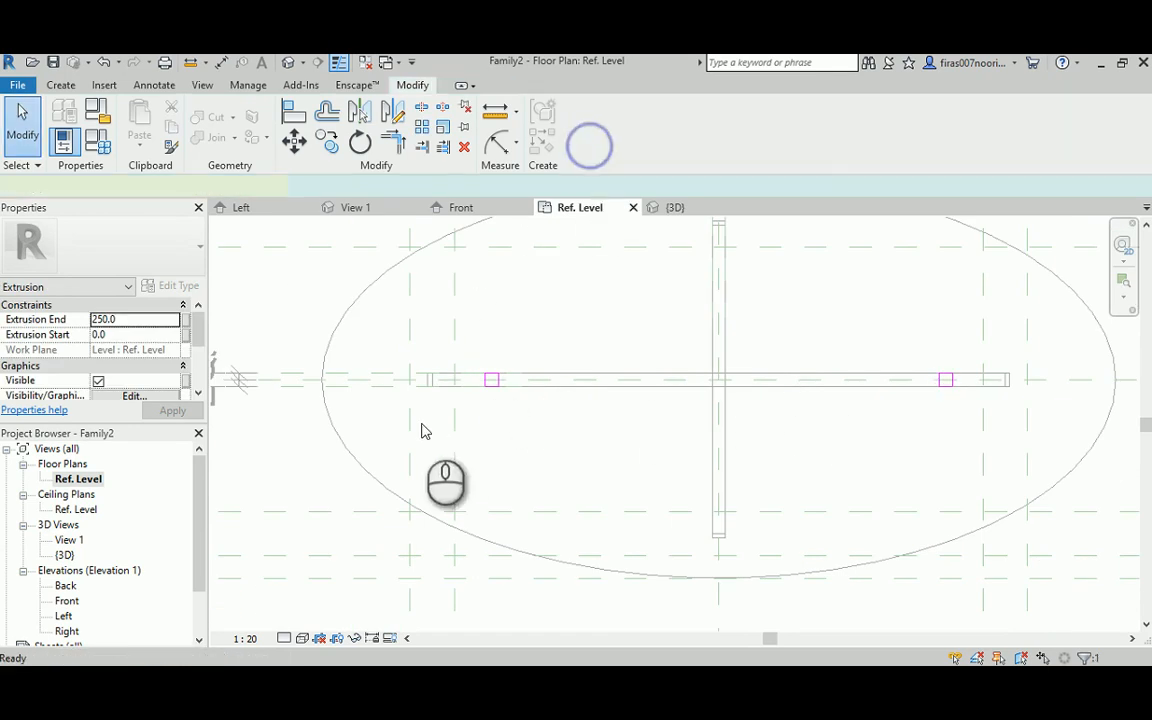
In the Front elevation, stretch the support extrusion's ends to 375 mm at the glass underside and 365 mm at the ribbon top, locking both.
left_click(289, 63)
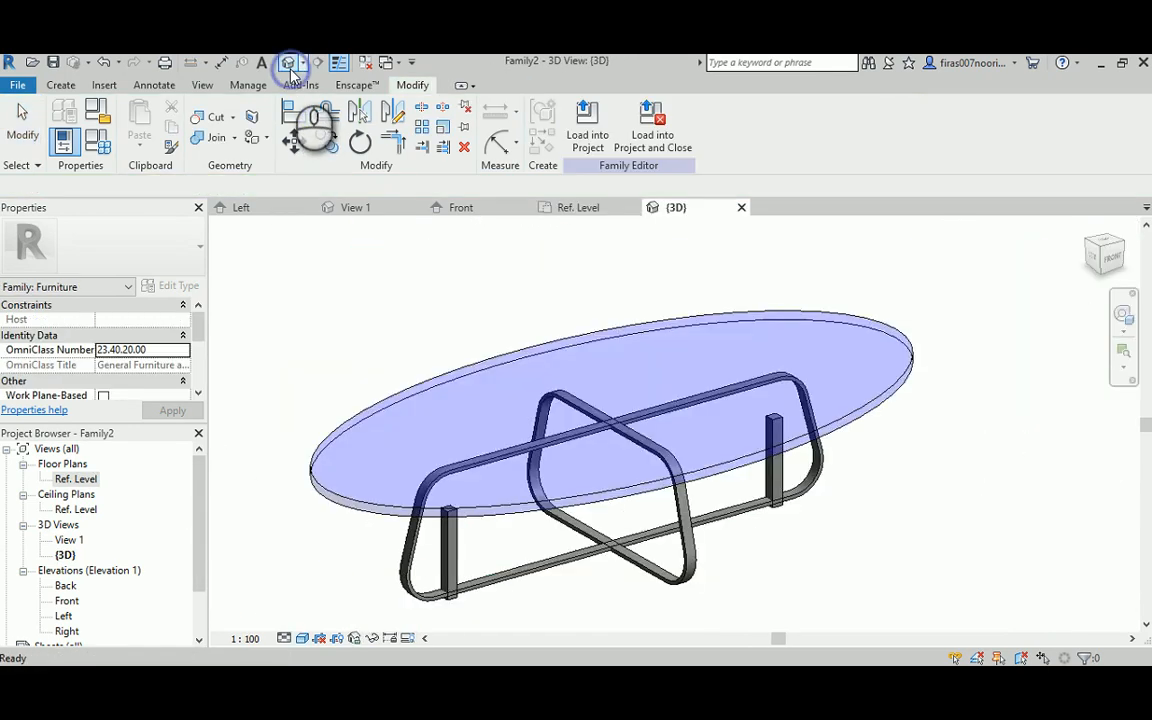
left_click(455, 566)
double_click(67, 600)
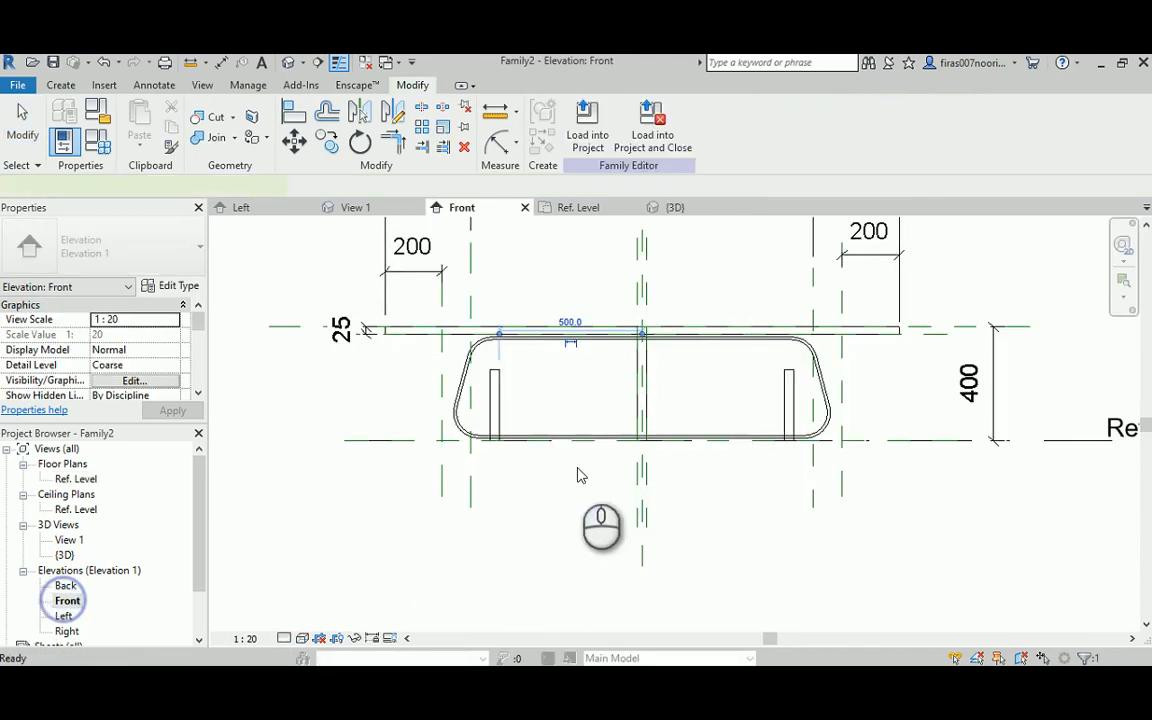
scroll(542, 398, "up", 4)
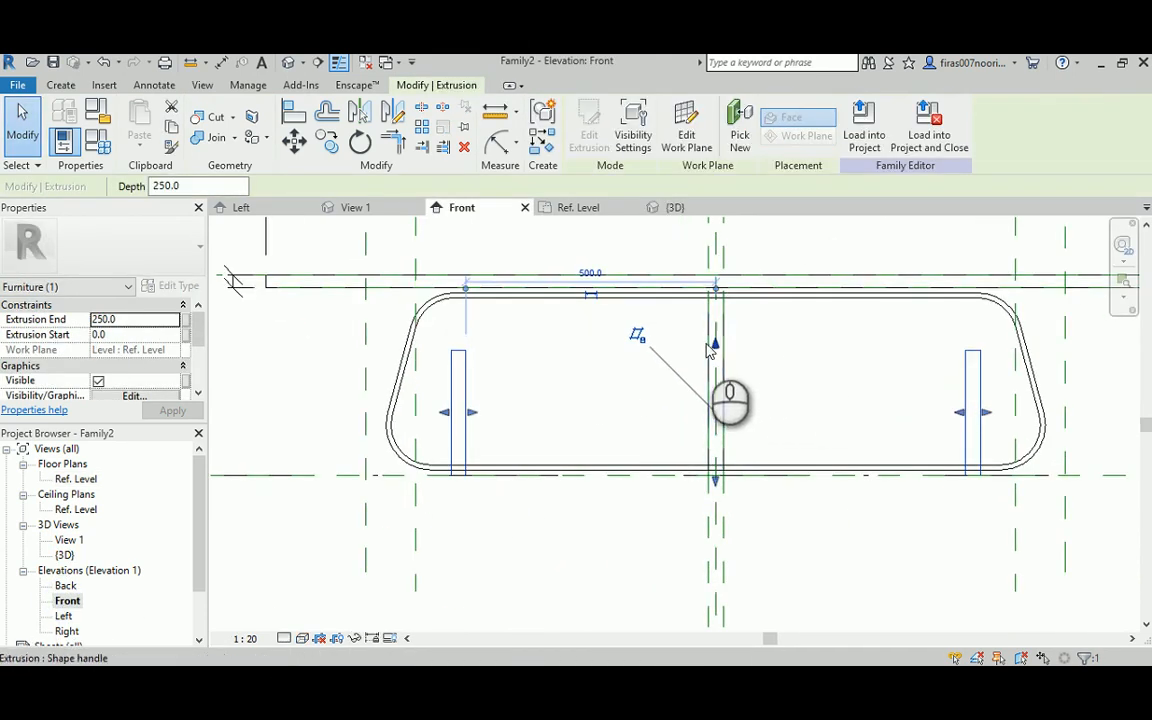
left_click_drag(714, 348, 320, 272)
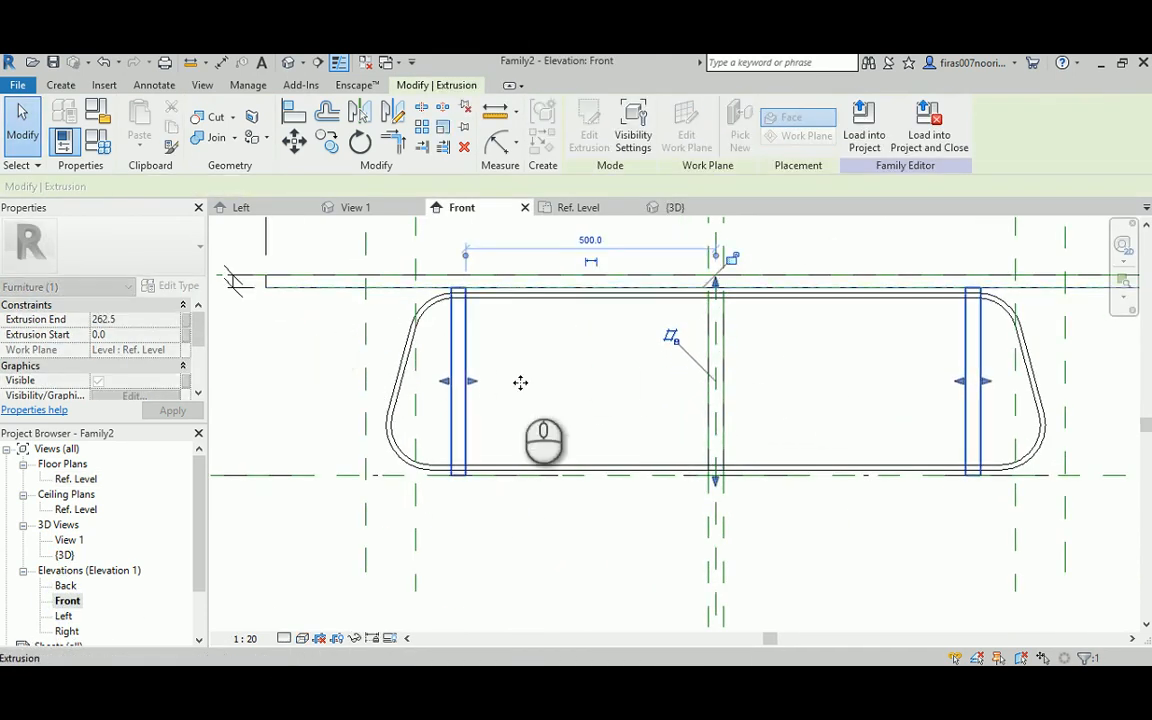
left_click_drag(744, 277, 742, 272)
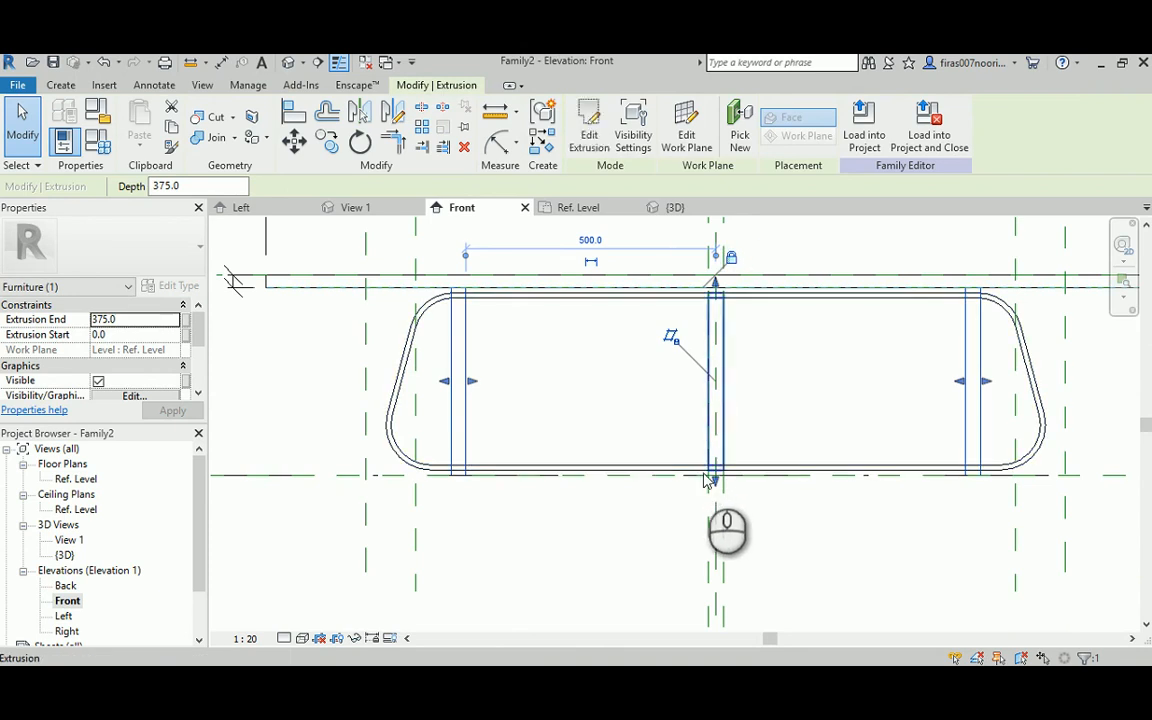
left_click_drag(715, 485, 503, 297)
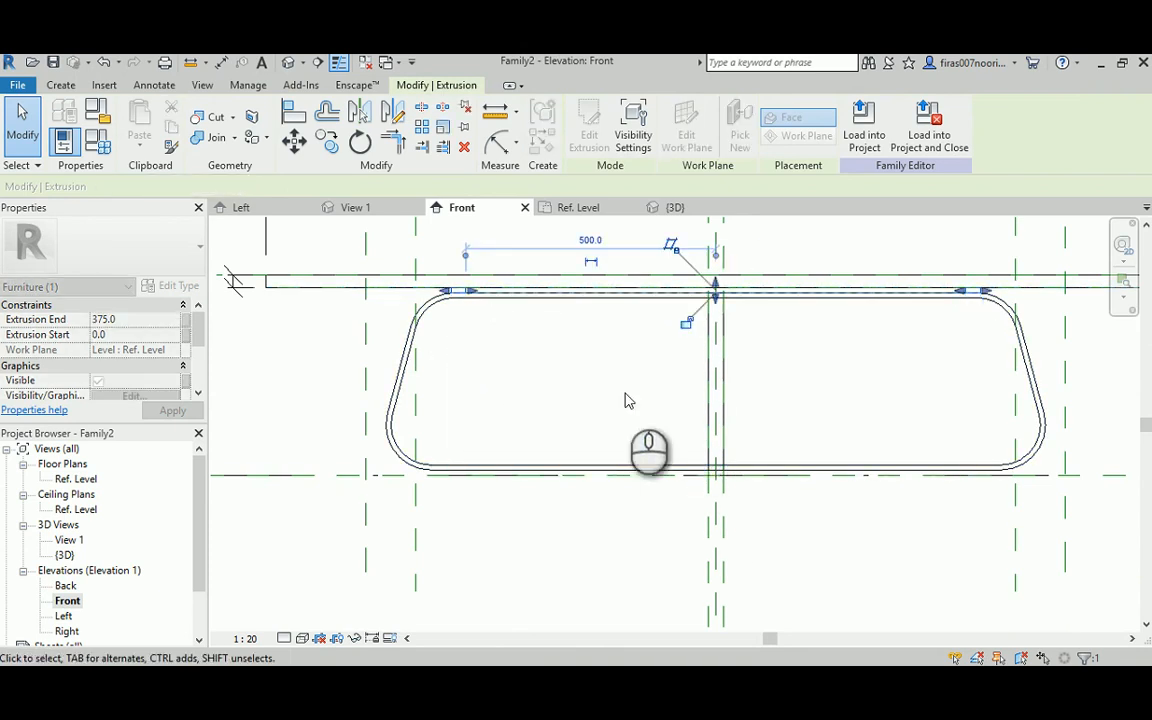
middle_click_drag(612, 396, 532, 474)
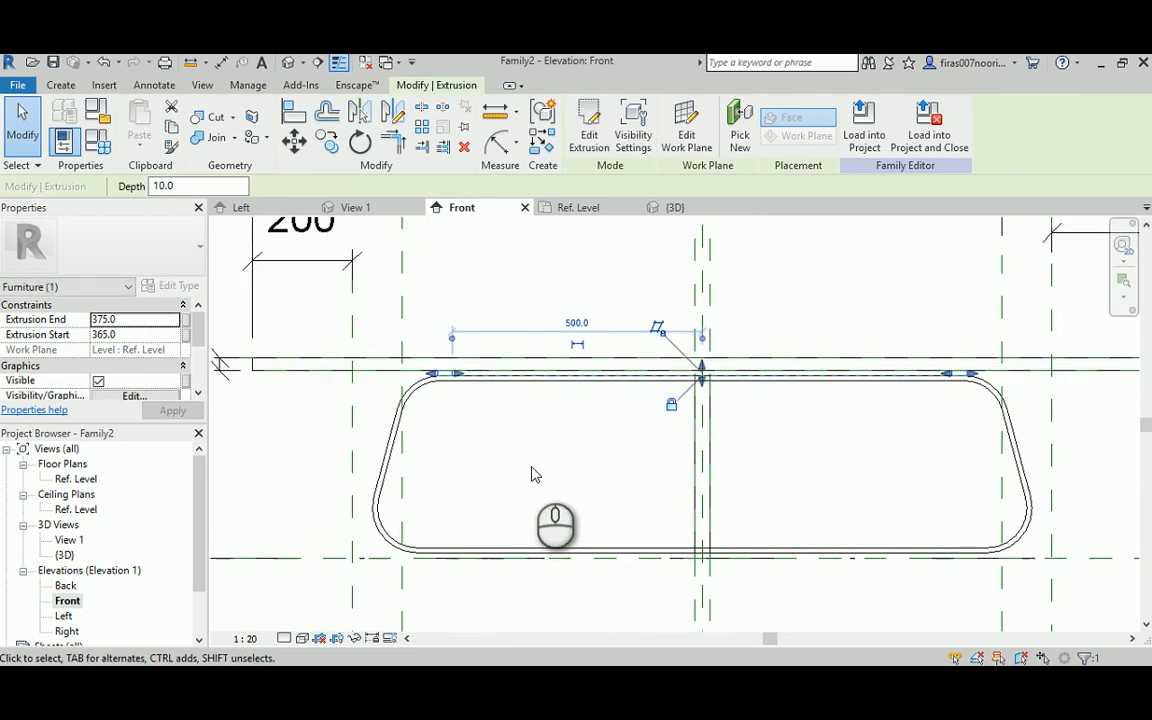
left_click(327, 142)
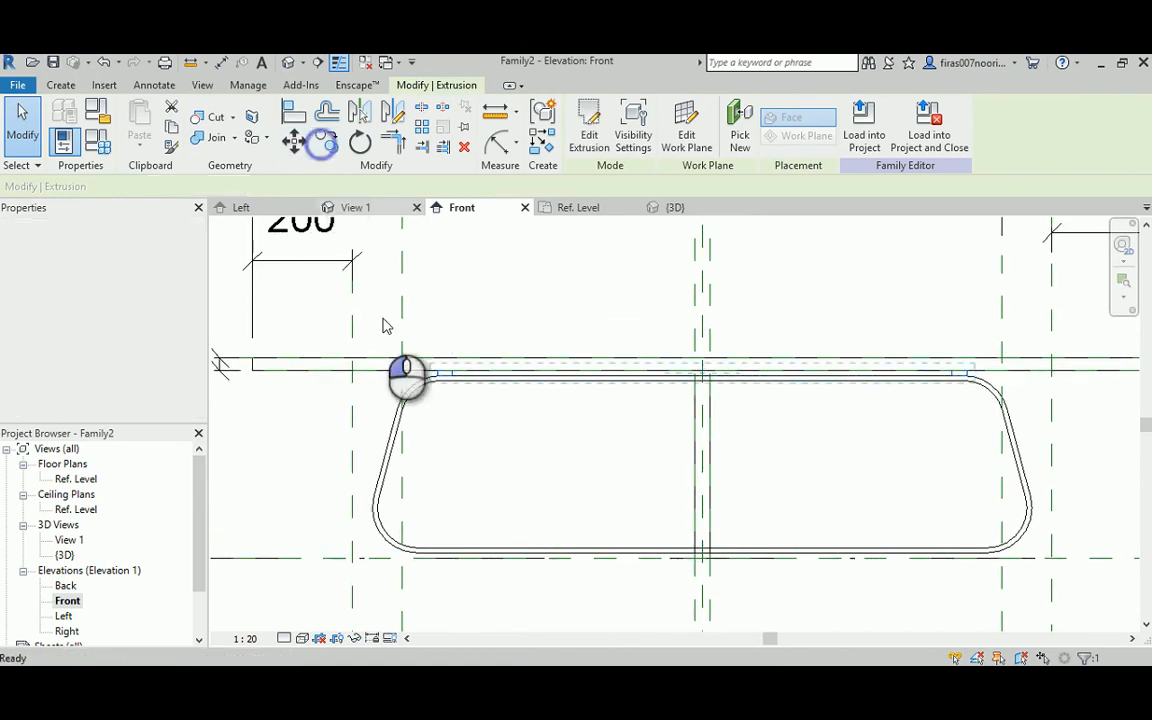
key("Escape")
key("Escape")
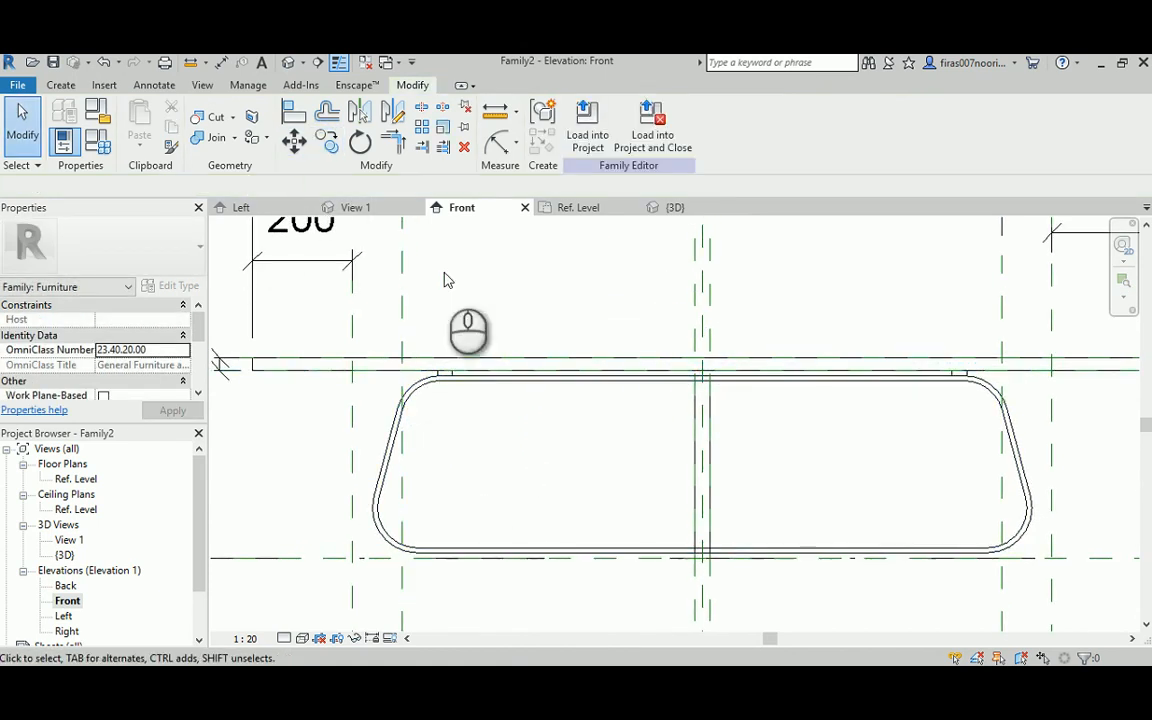
In the 3D view, create a new material for the small support extrusion and name it Black Pla.
left_click(287, 63)
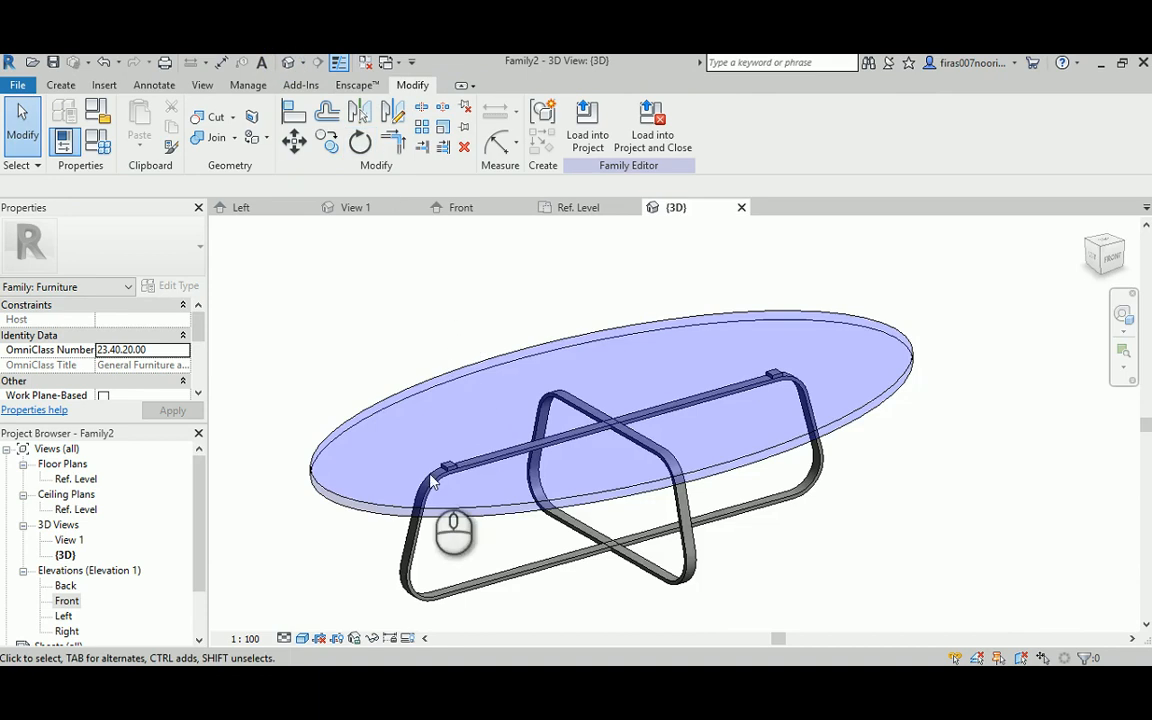
scroll(372, 473, "up", 4)
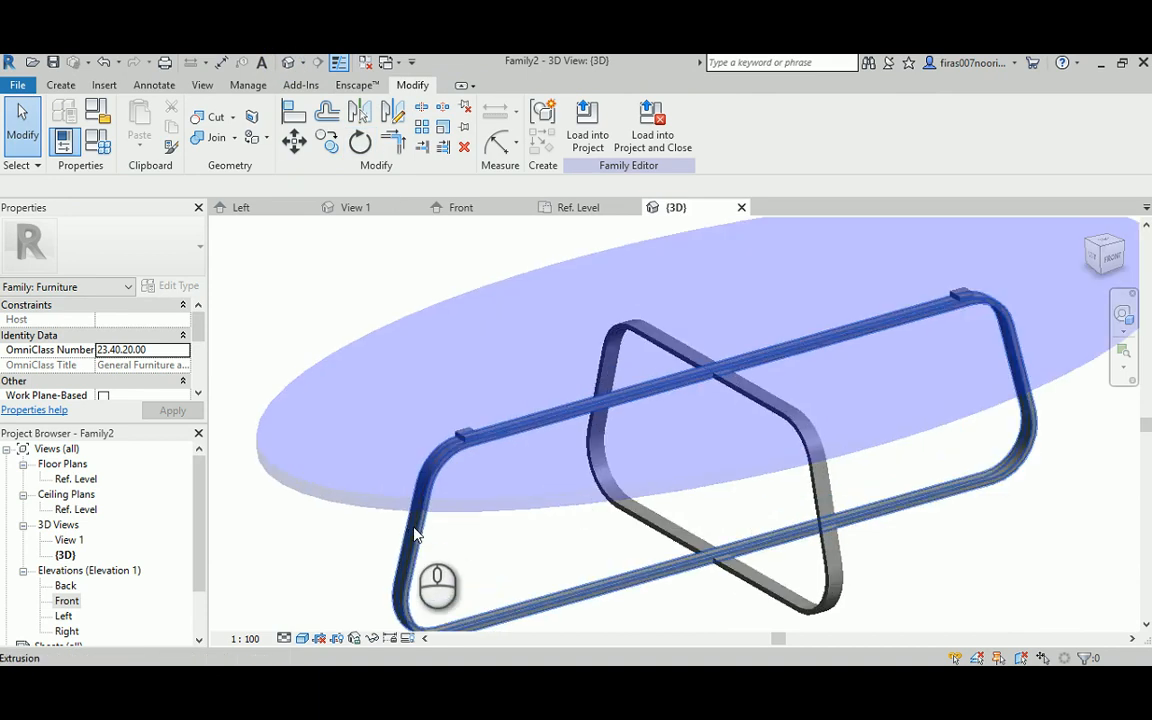
left_click(455, 437)
left_click(199, 395)
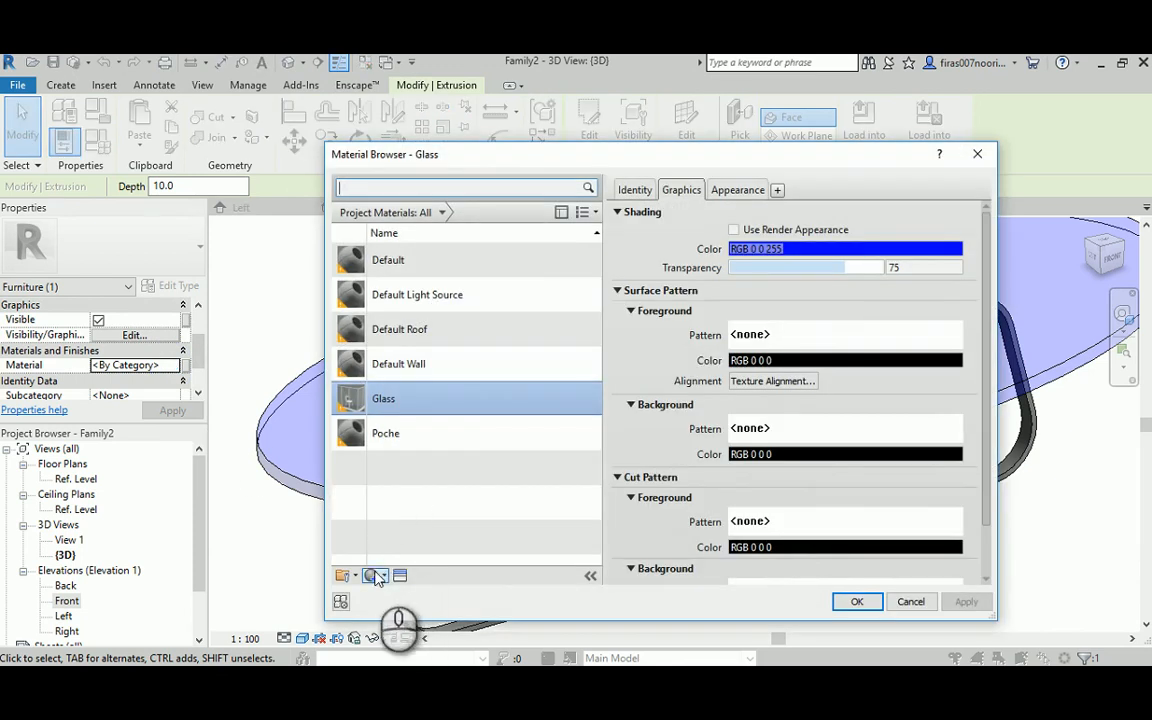
left_click(386, 592)
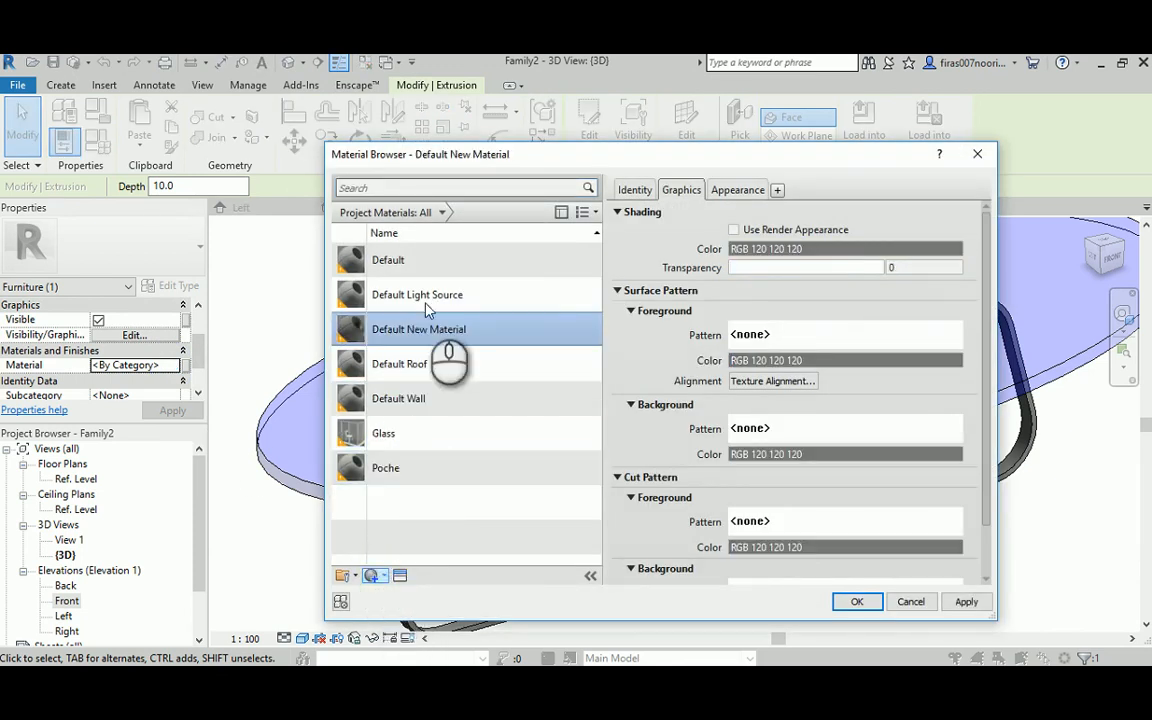
right_click(440, 329)
left_click(455, 375)
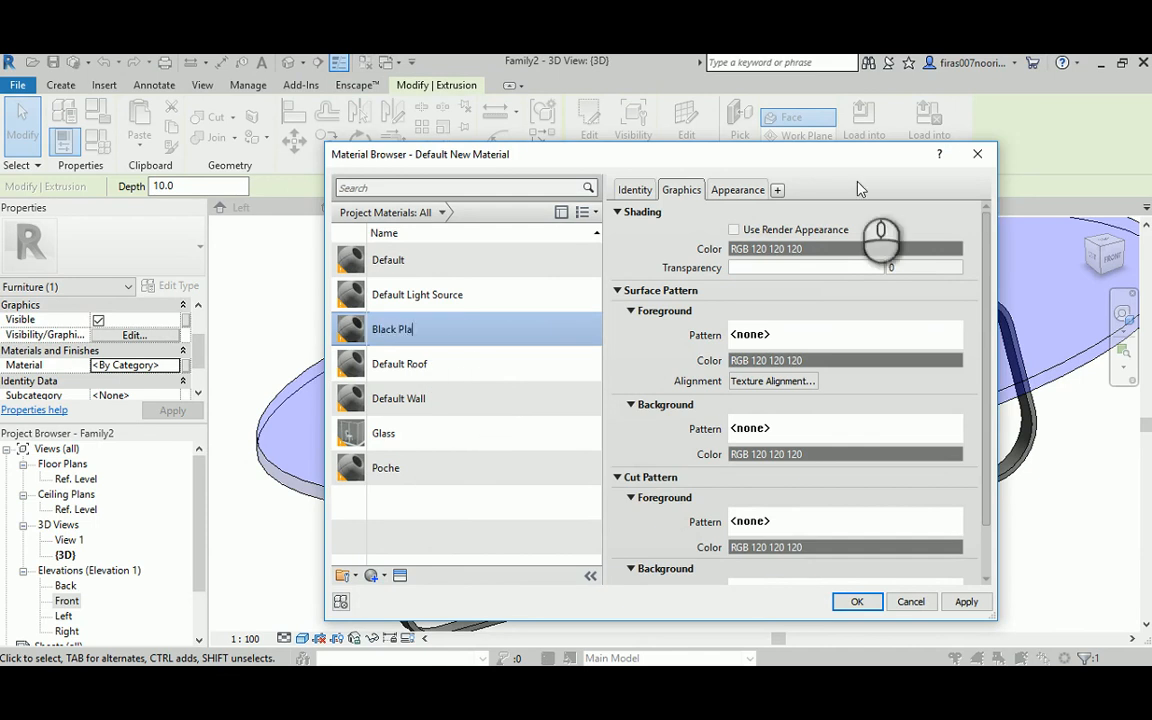
Set the new material's shading colour to black, RGB 0 0 0, and assign it to the supports.
left_click(845, 248)
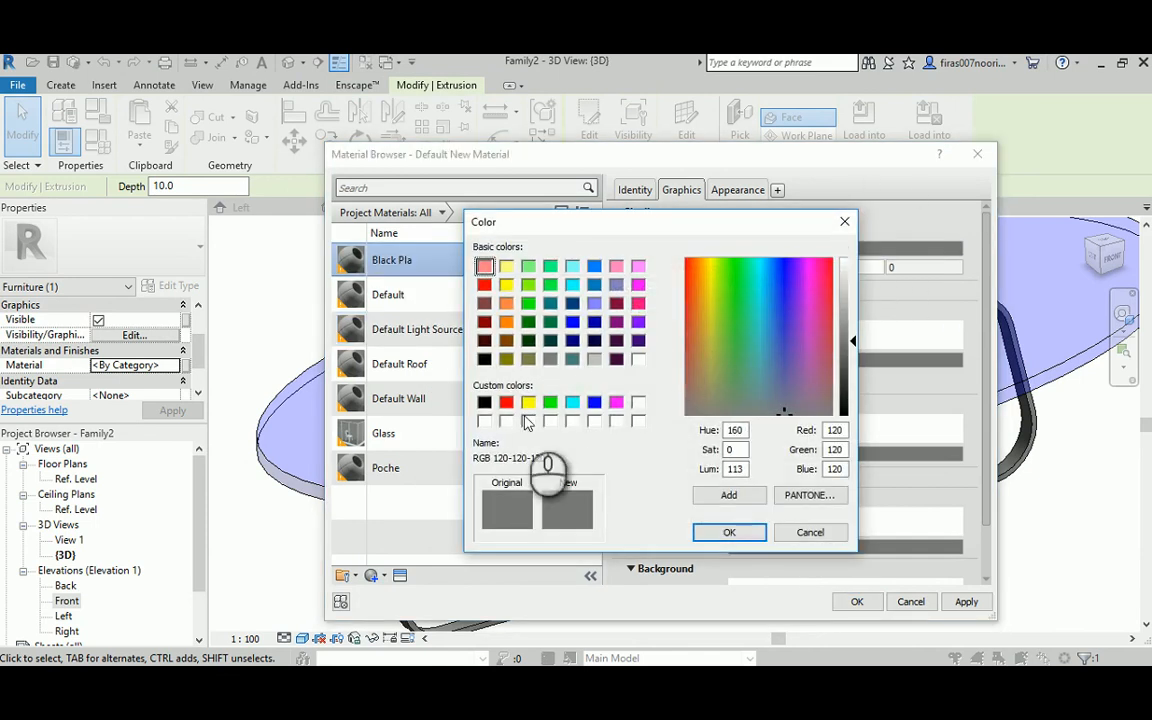
left_click(484, 359)
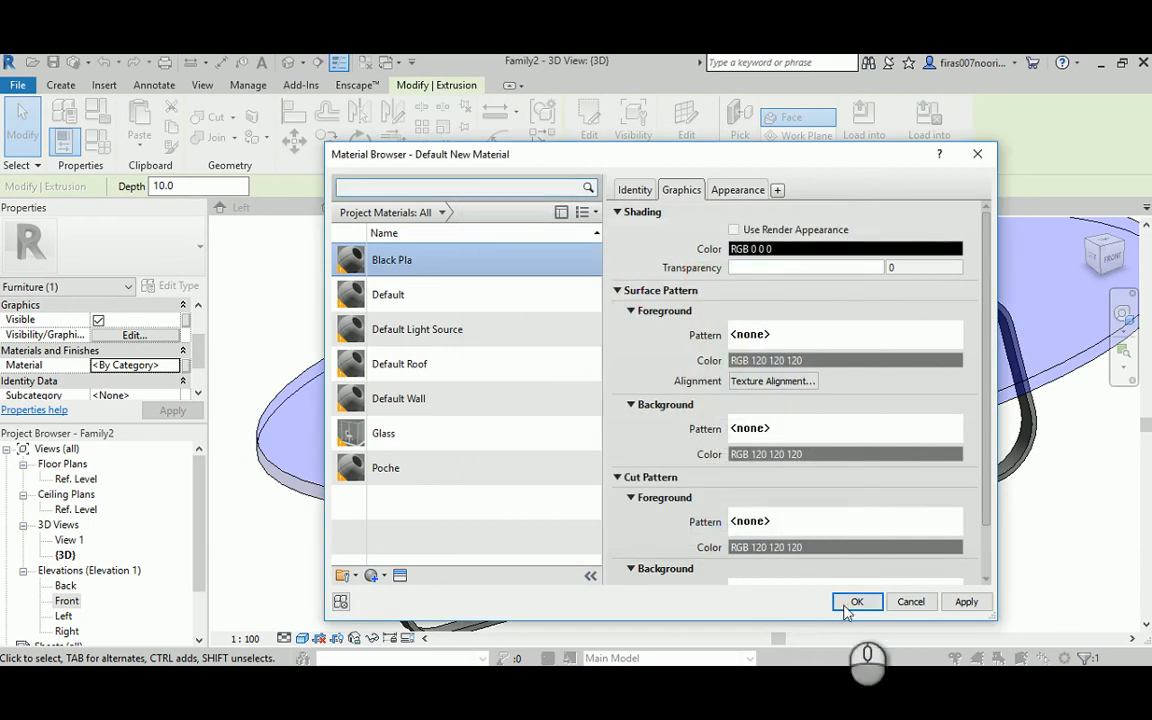
left_click(856, 602)
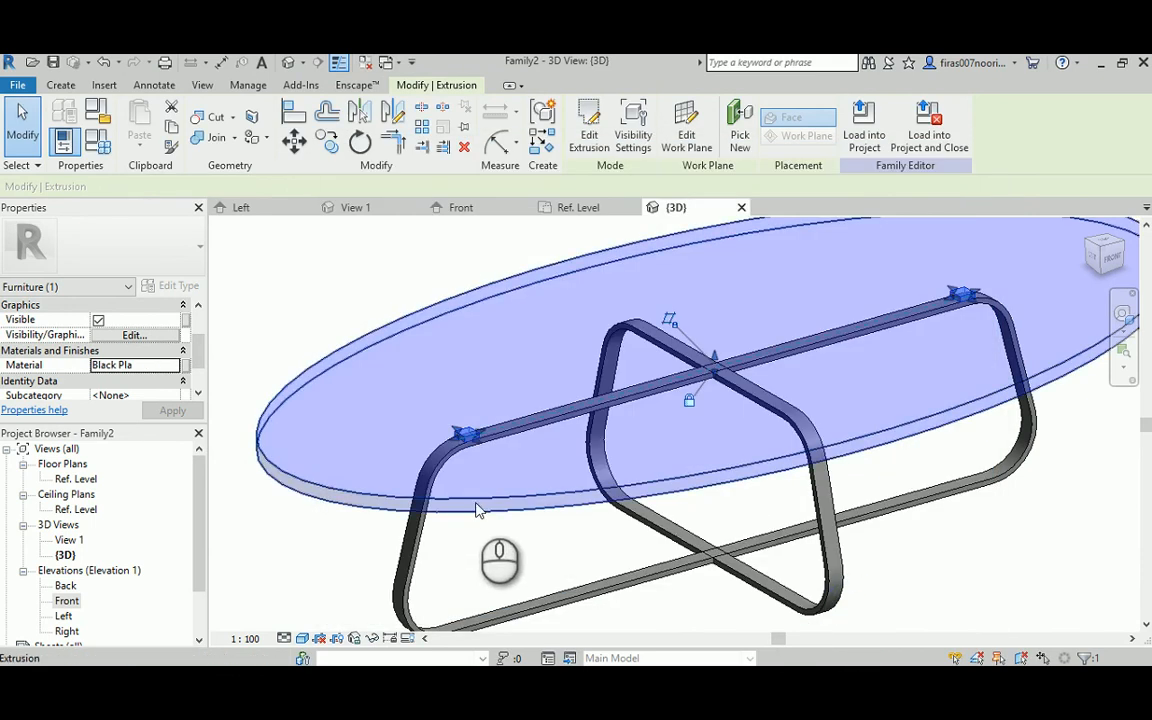
left_click(496, 545)
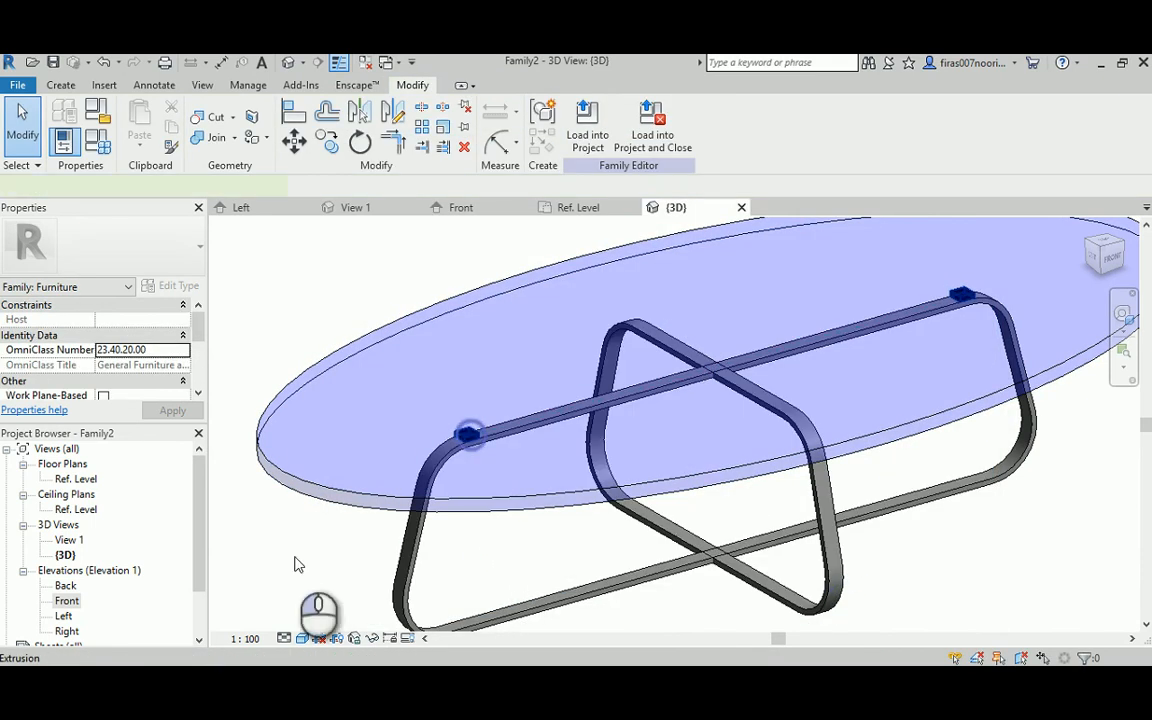
In the Front elevation, copy the small supports straight down beneath the ribbon's lower edge with Constrain off, and check them in 3D.
left_click(448, 440)
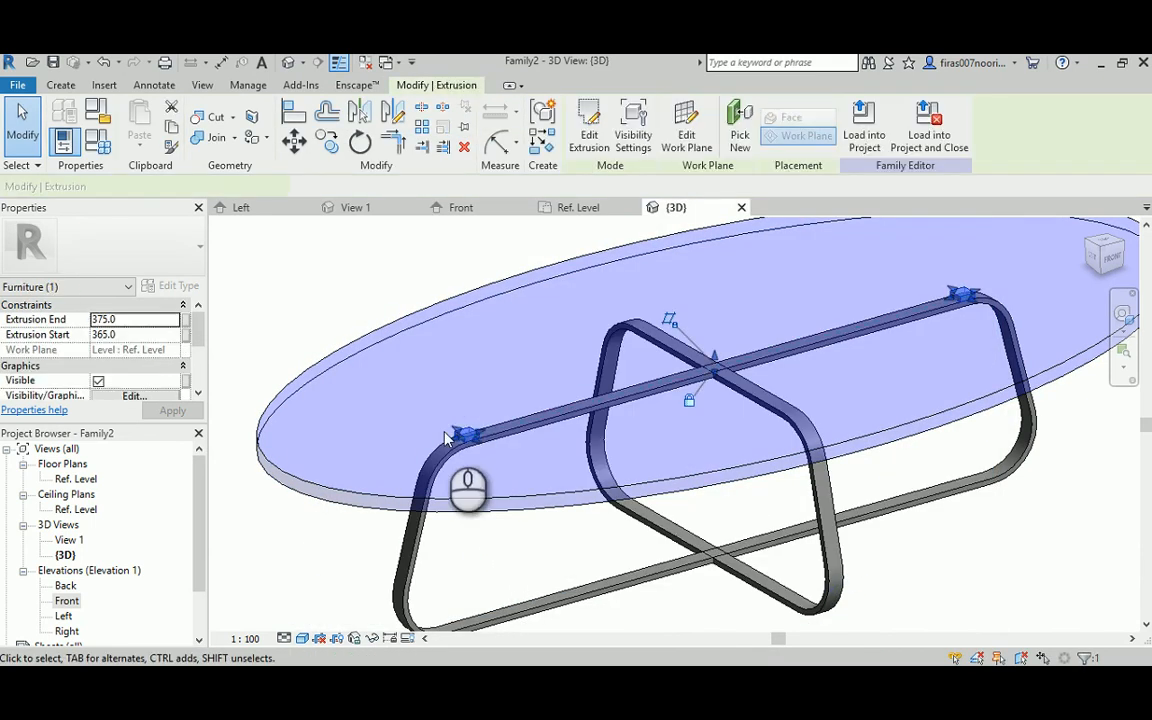
double_click(66, 601)
left_click(436, 372)
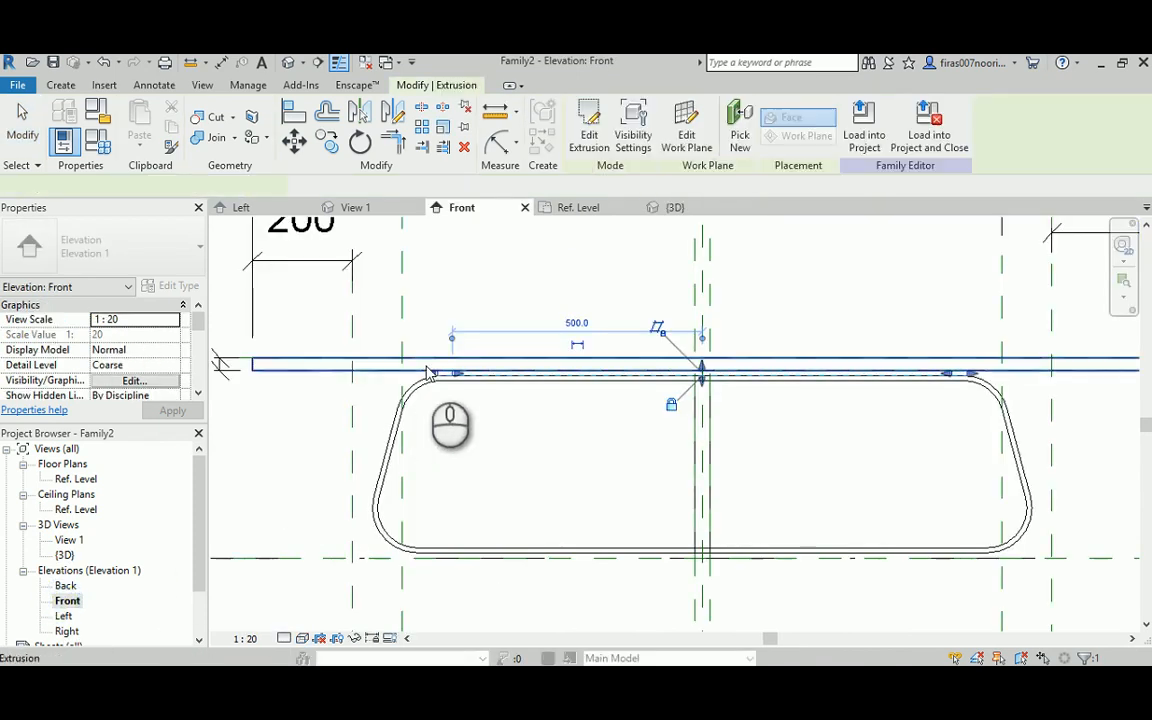
left_click(326, 144)
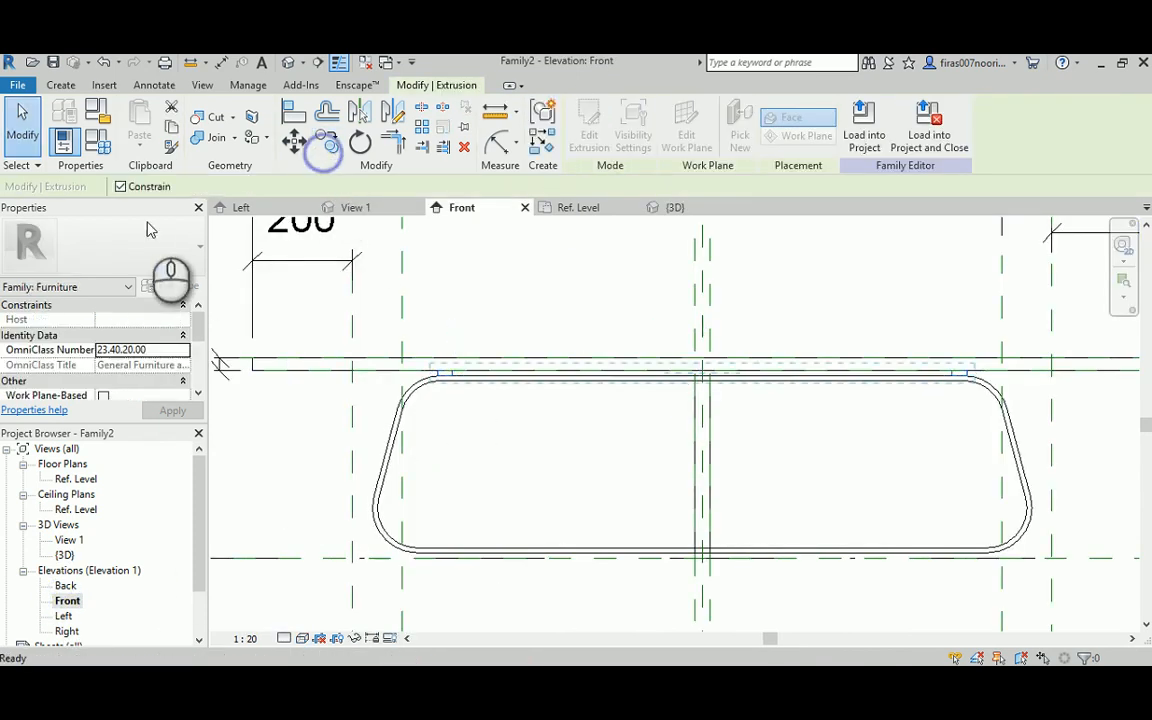
left_click(452, 370)
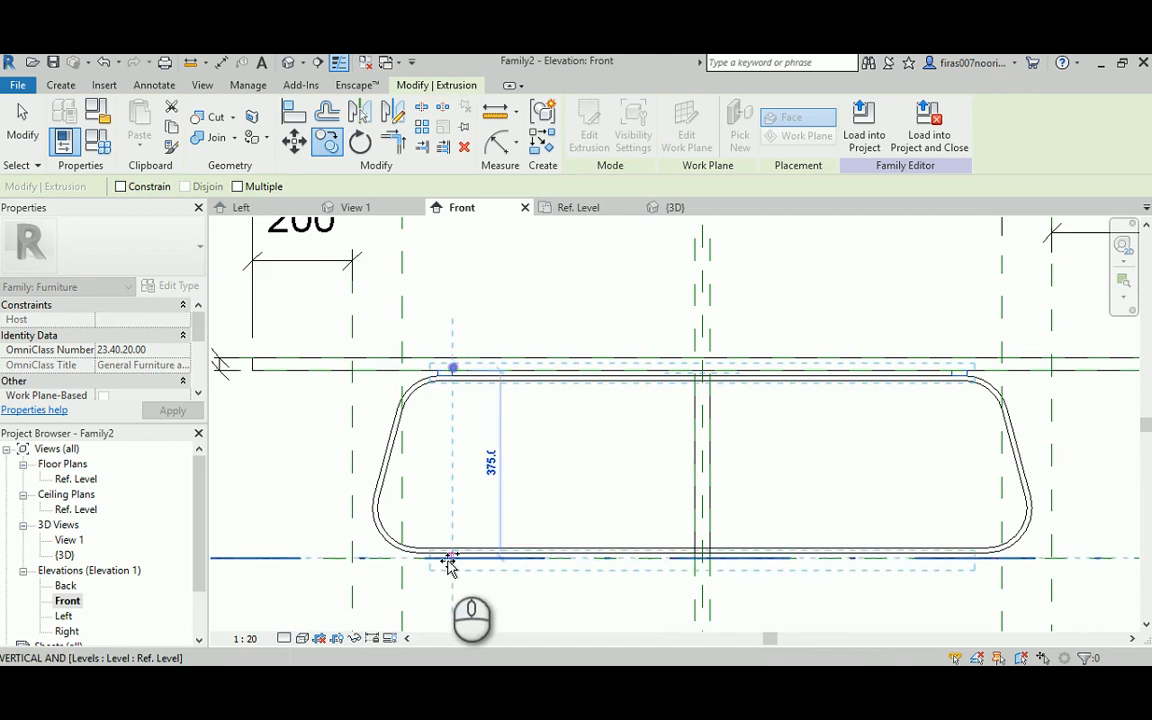
scroll(452, 556, "up", 2)
left_click(456, 549)
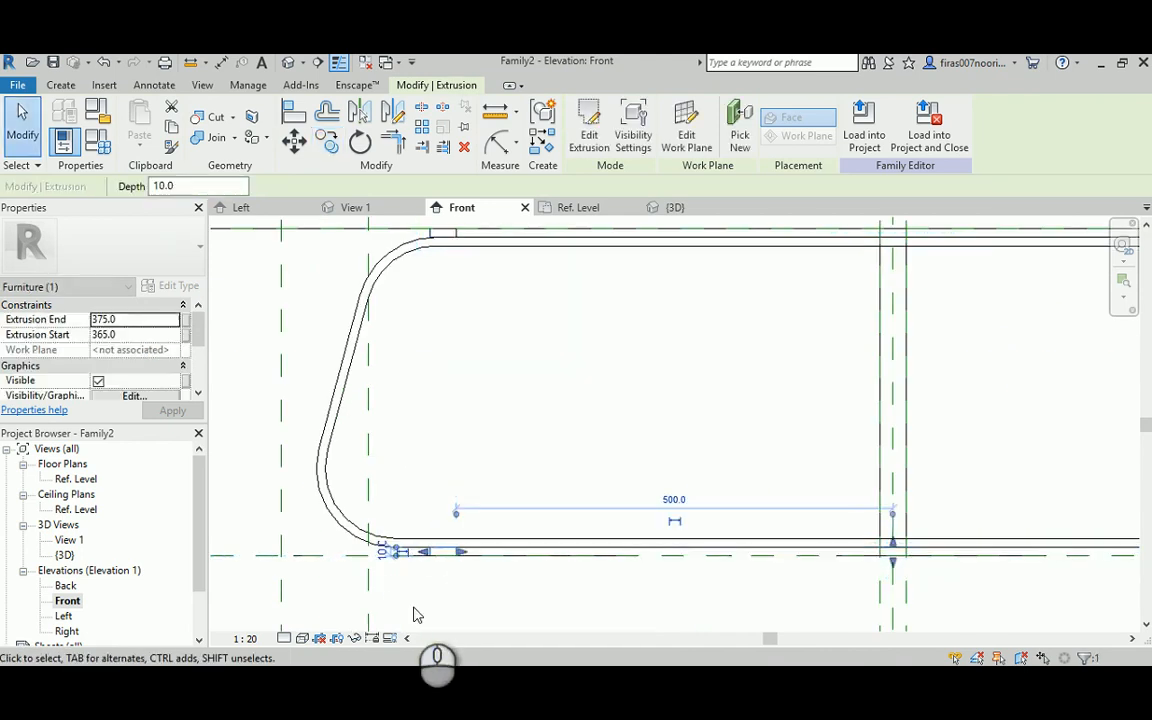
key("Escape")
left_click(286, 64)
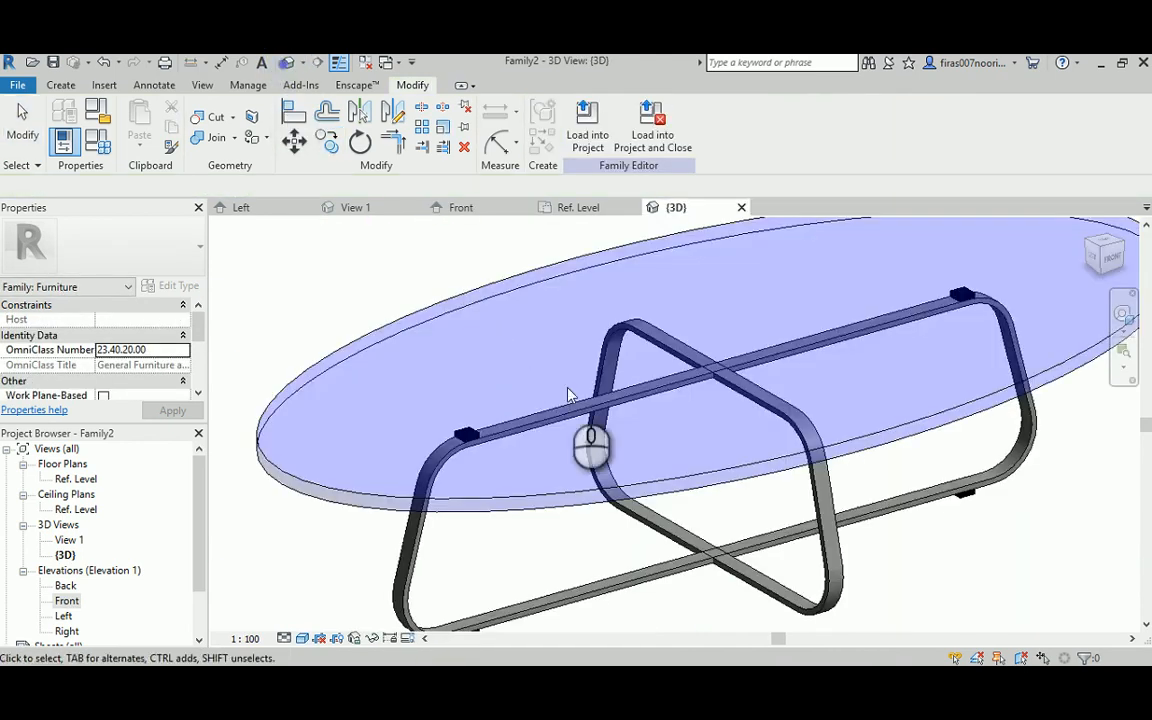
middle_click_drag(578, 394, 764, 478, "shift")
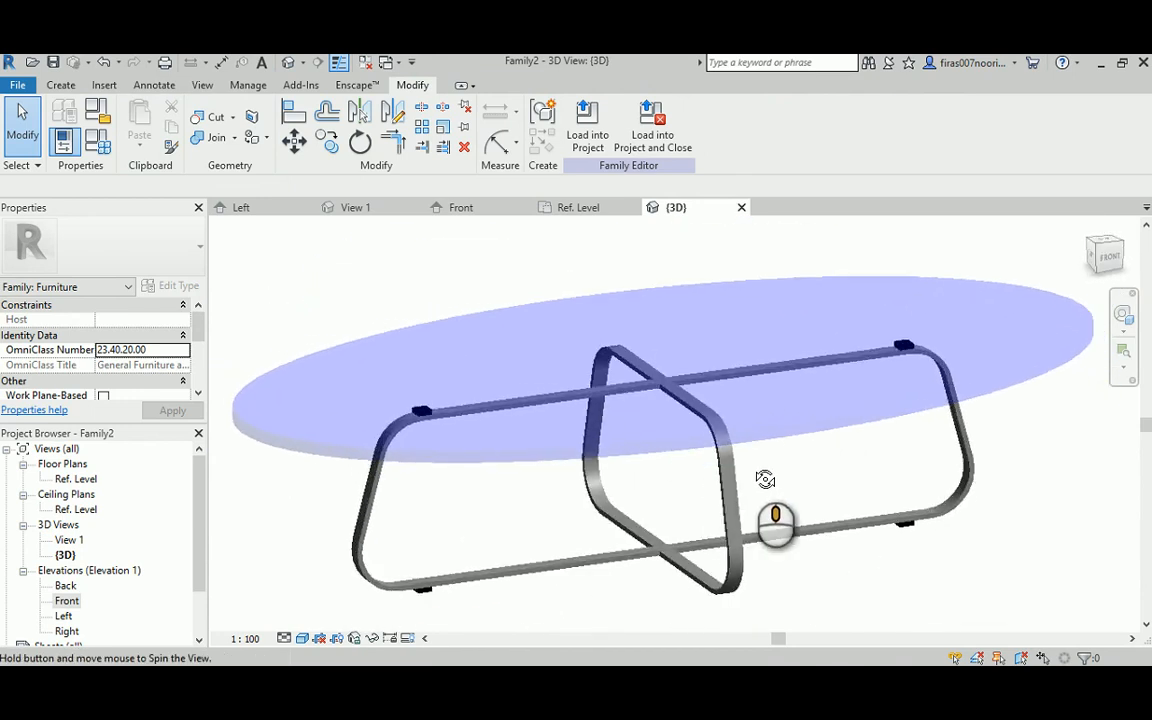
In the Ref. Level plan, start an extrusion and sketch a 30 mm line across the short ribbon, 180 mm from the long ribbon's centreline.
double_click(86, 480)
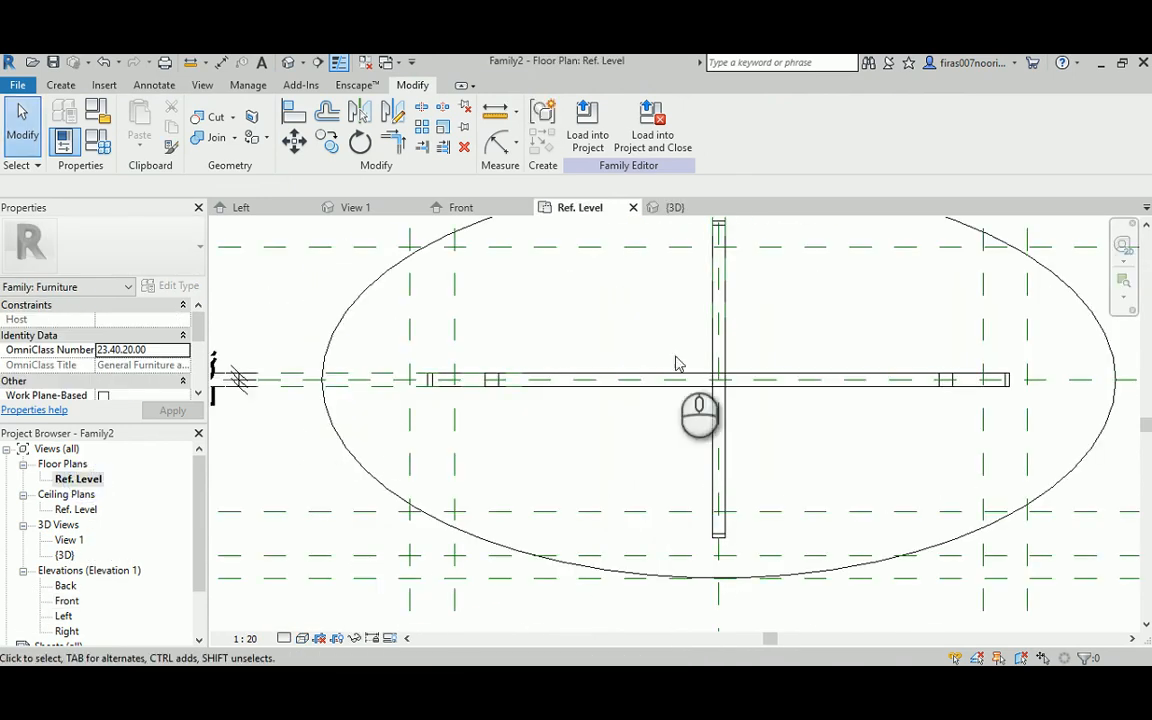
middle_click_drag(684, 362, 620, 466)
left_click(46, 84)
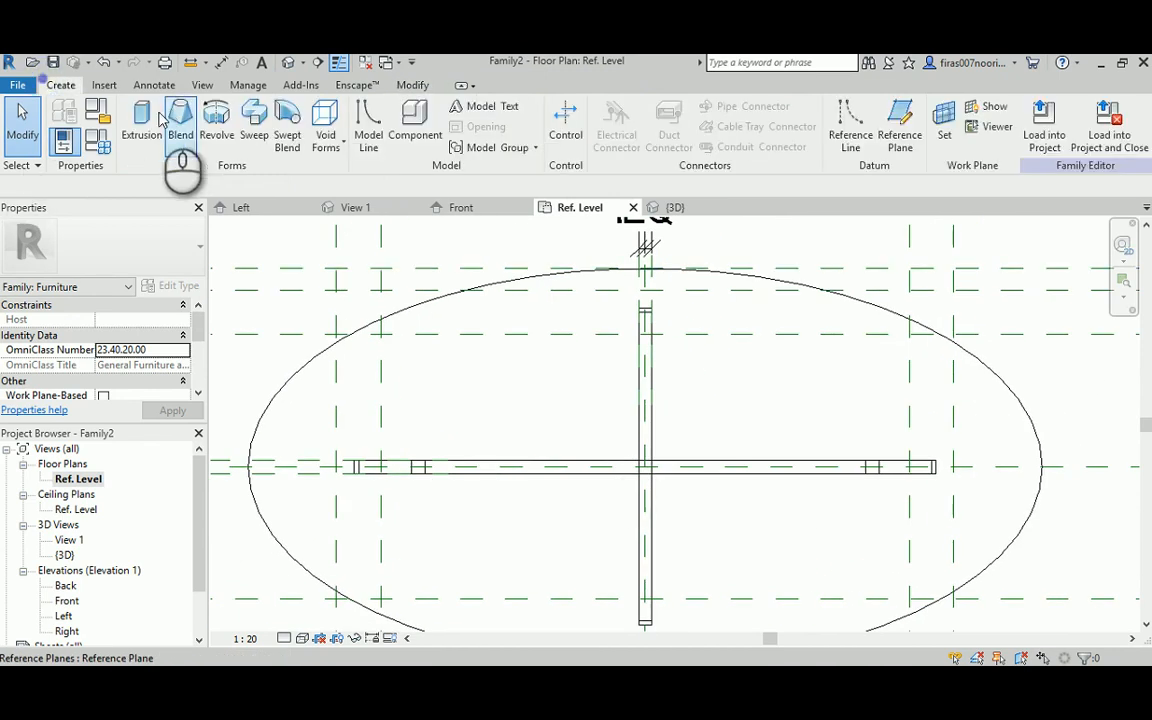
left_click(140, 110)
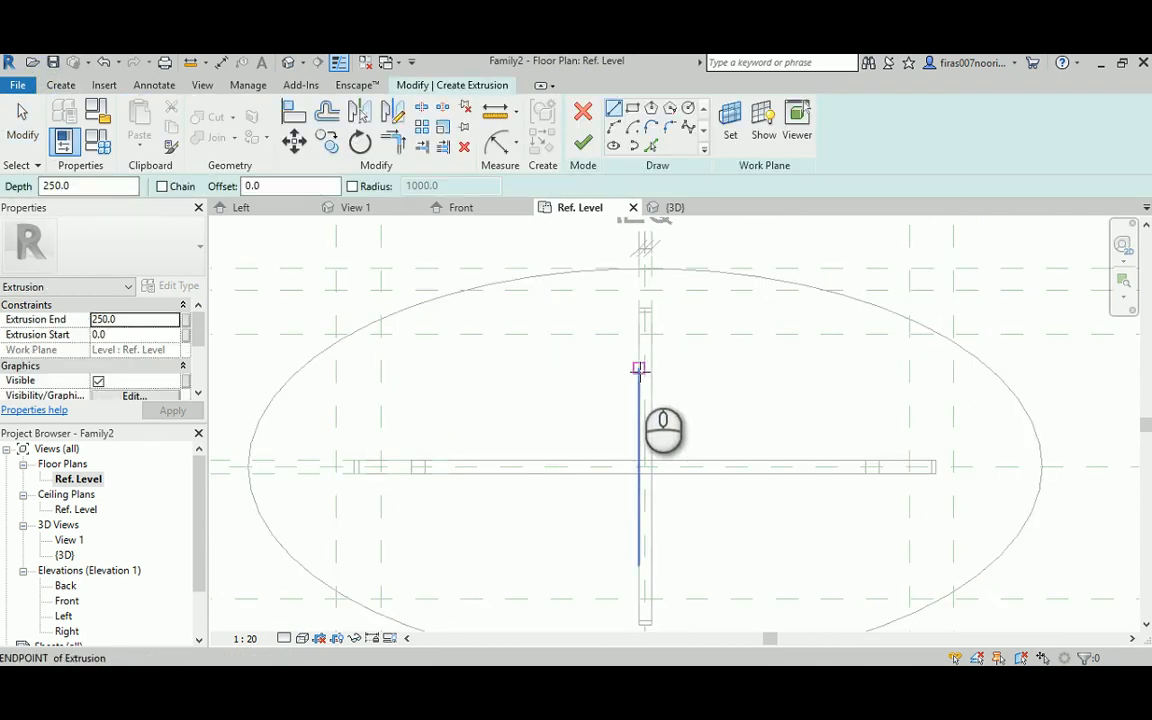
scroll(639, 370, "up", 2)
left_click(638, 272)
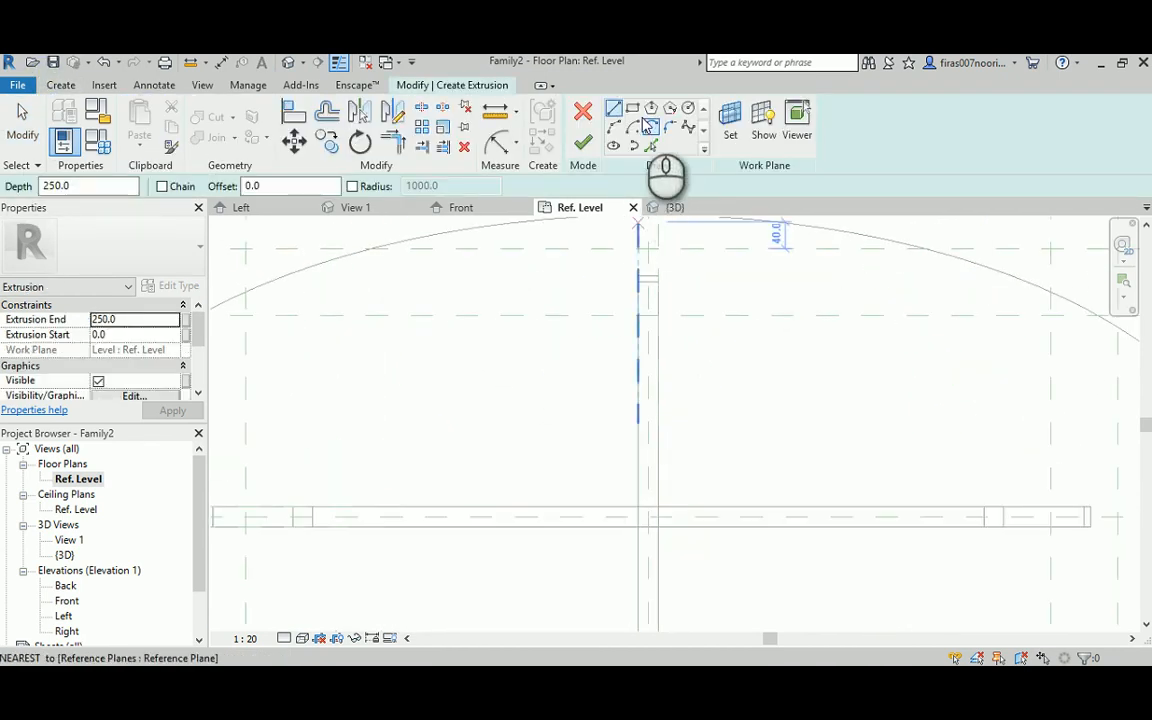
left_click(638, 404)
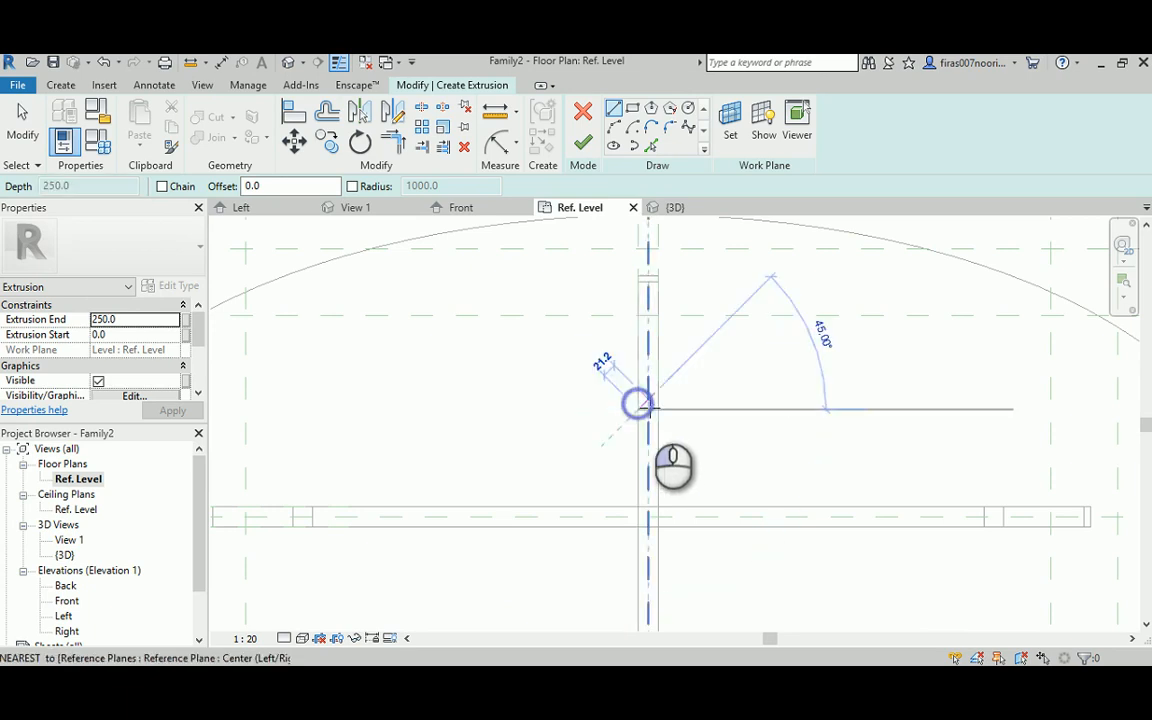
left_click(657, 408)
key("Escape")
left_click(651, 410)
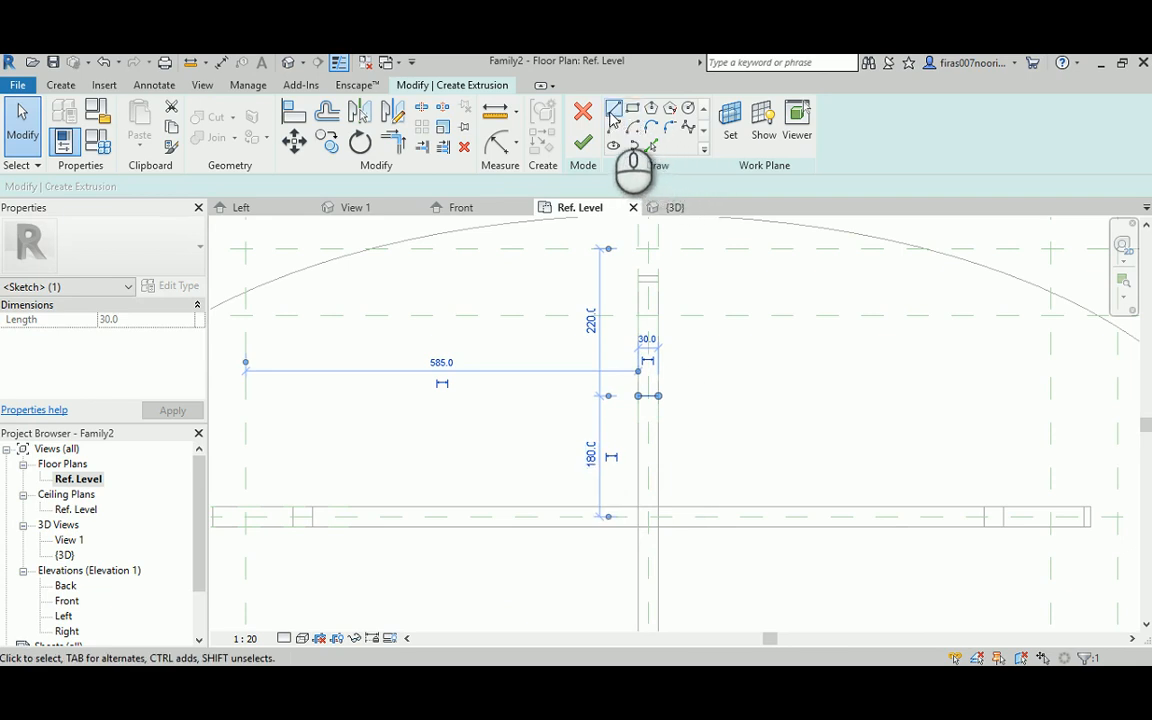
Offset a copy of the line by 30 mm and join the ends to form a 30 mm square on the short ribbon.
left_click(322, 117)
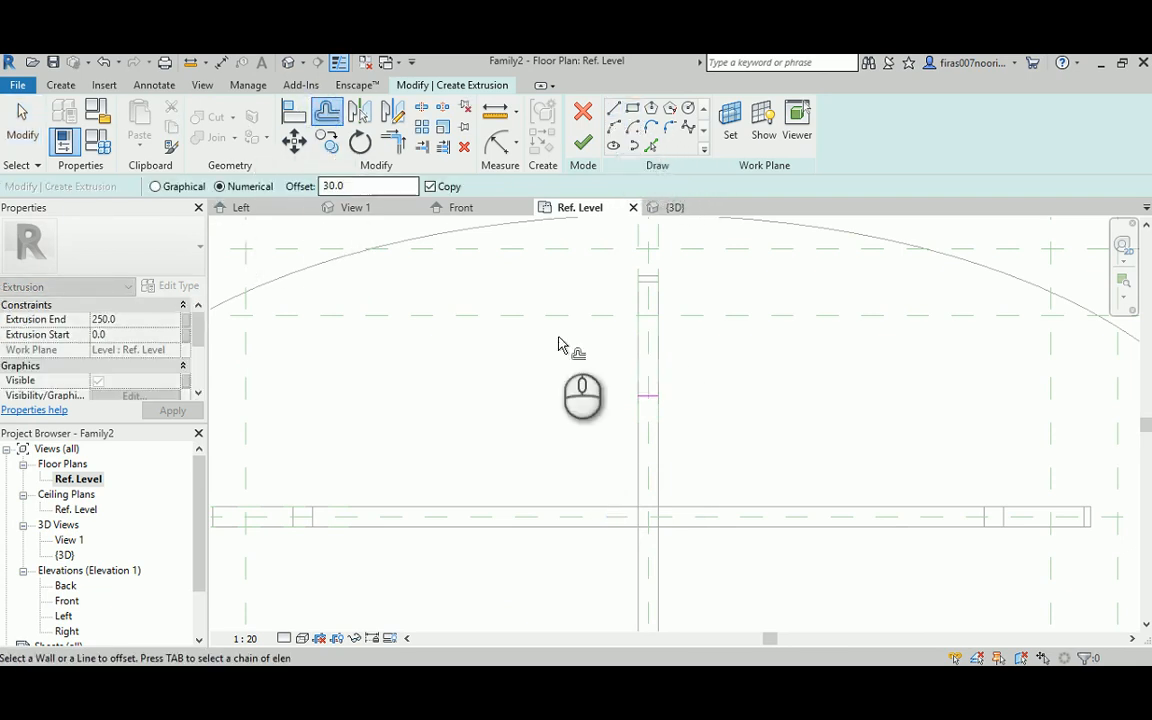
left_click(656, 397)
left_click(614, 108)
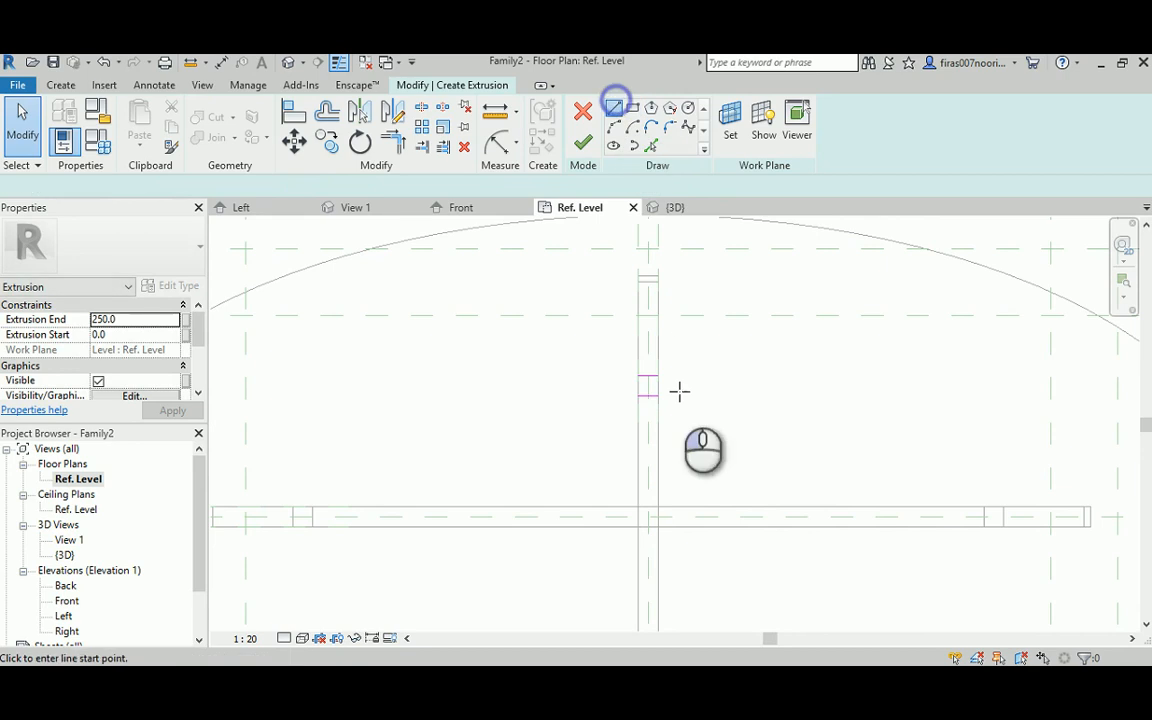
scroll(679, 388, "up", 3)
left_click(641, 340)
left_click(640, 375)
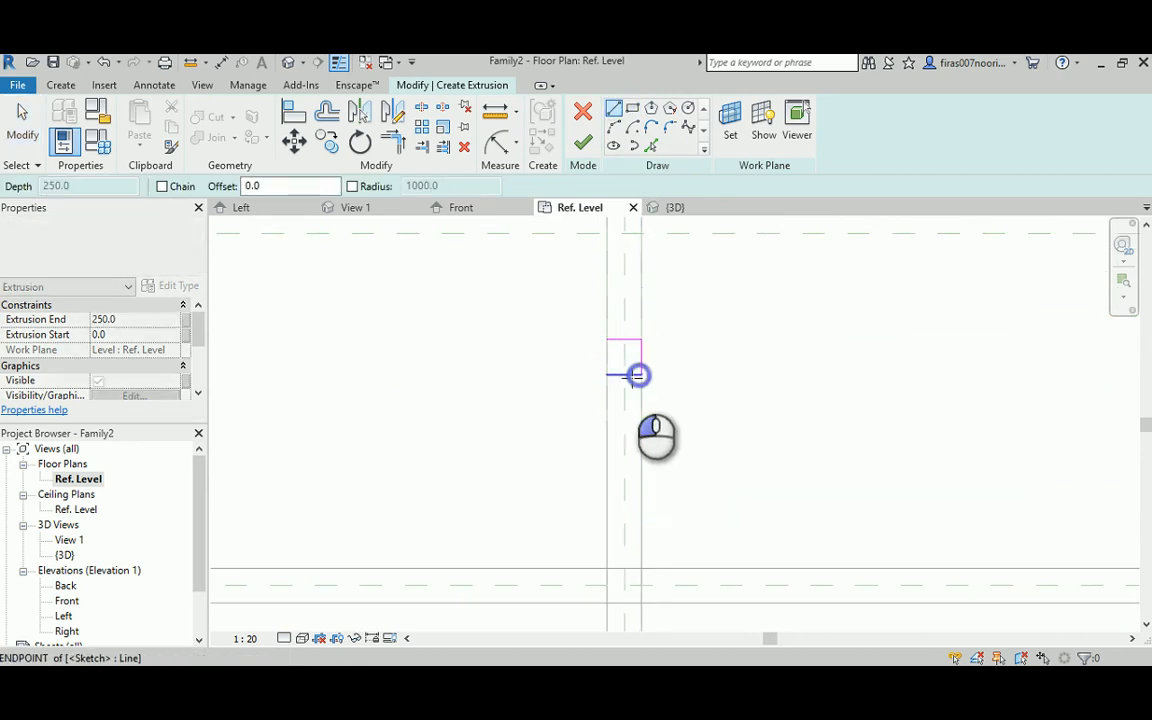
left_click(606, 375)
left_click(607, 340)
scroll(603, 342, "down", 1)
scroll(595, 340, "down", 1)
key("Escape")
key("Escape")
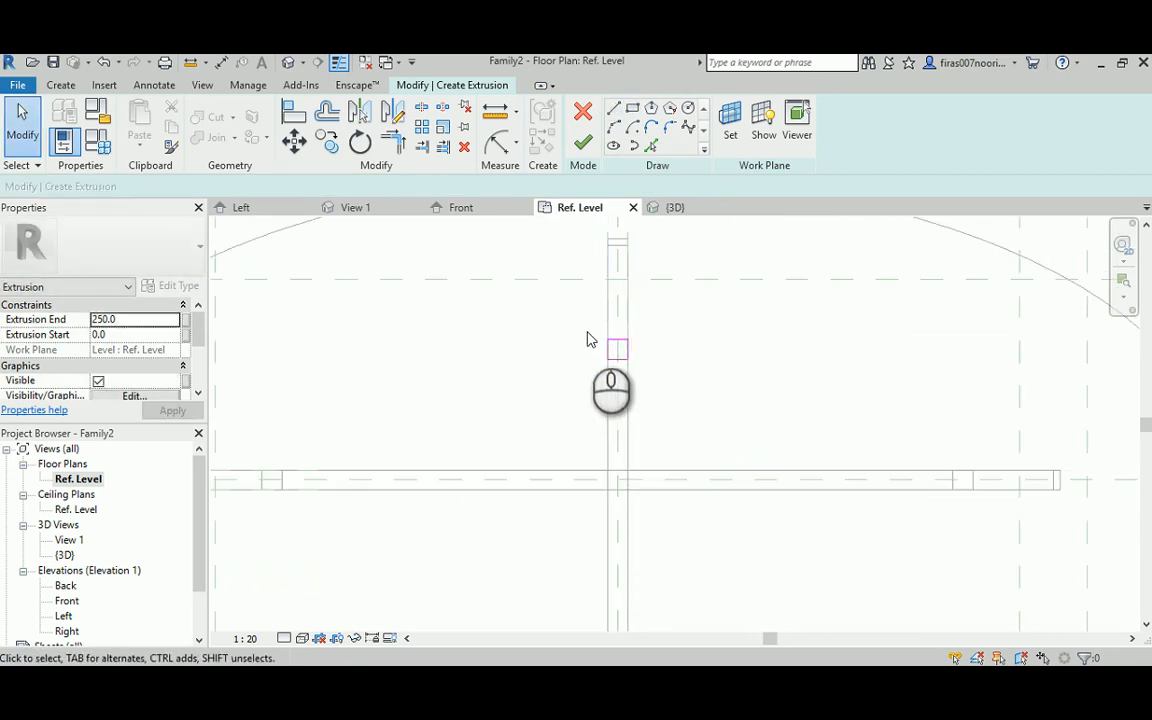
Mirror the square about the long ribbon's centre plane and finish the extrusion, checking it in 3D.
left_click_drag(582, 321, 668, 380)
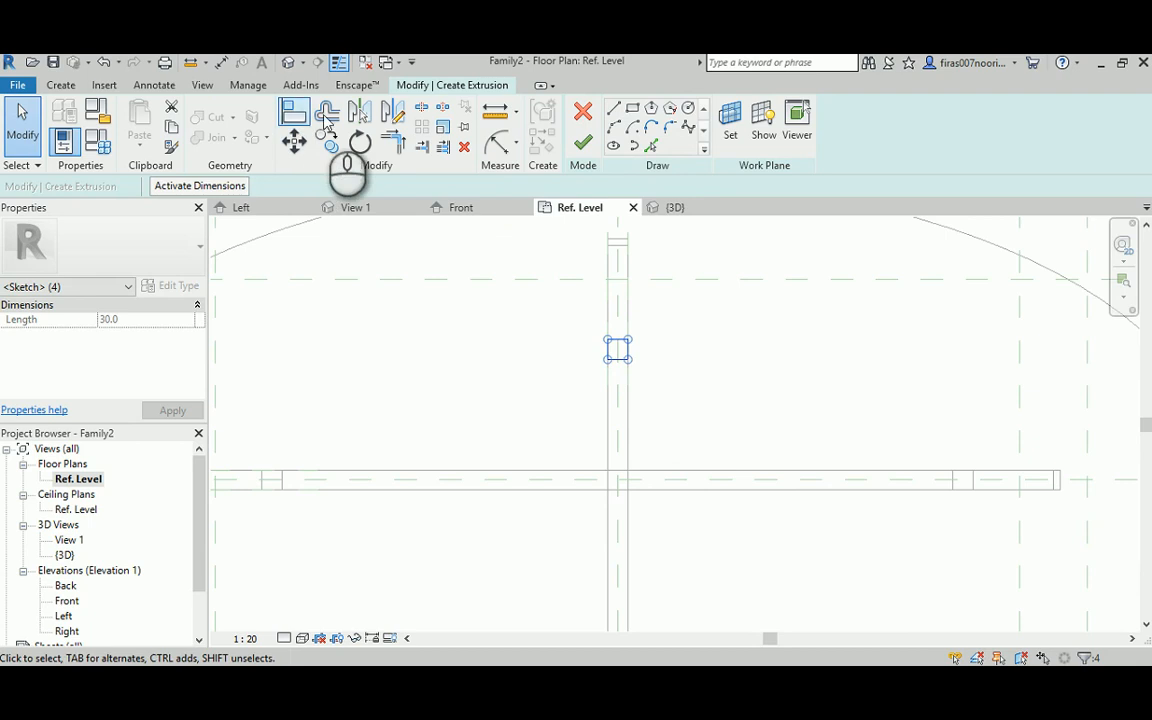
left_click(360, 112)
left_click(548, 481)
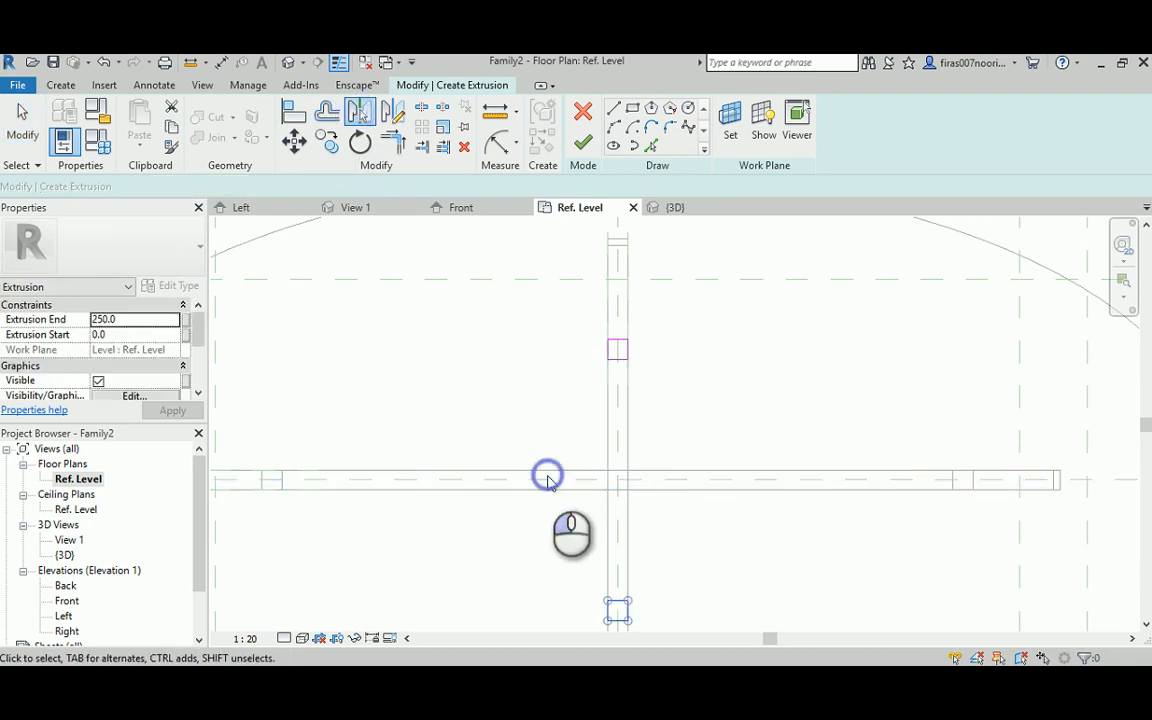
scroll(558, 384, "down", 2)
key("Escape")
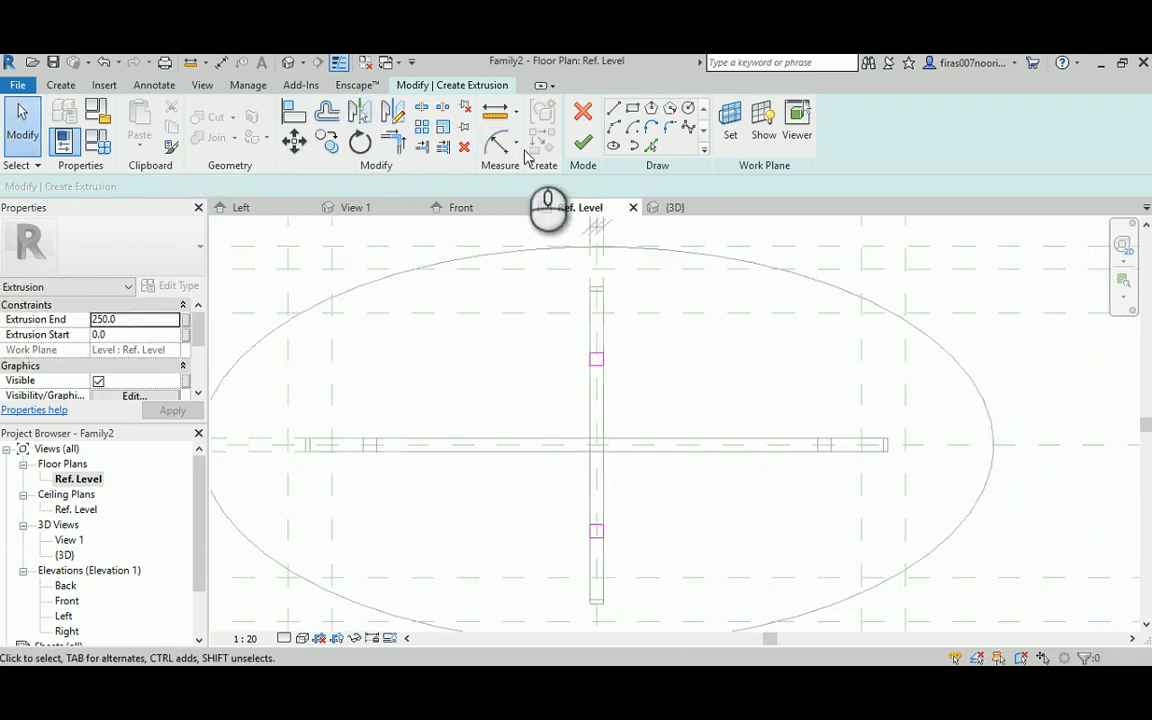
left_click(583, 143)
left_click(289, 62)
middle_click_drag(652, 358, 660, 510, "shift")
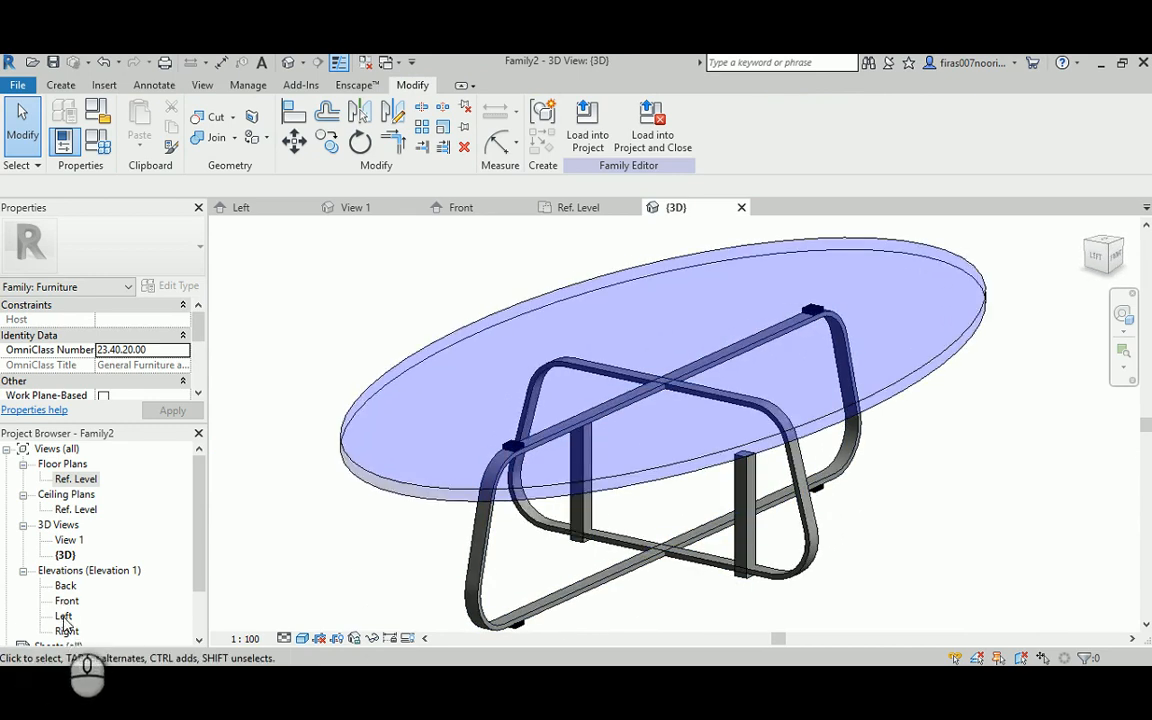
In the Left elevation, stretch the new extrusion's ends to 375 mm at the glass underside and 365 mm at the ribbon top, locking both.
double_click(64, 617)
left_click(459, 392)
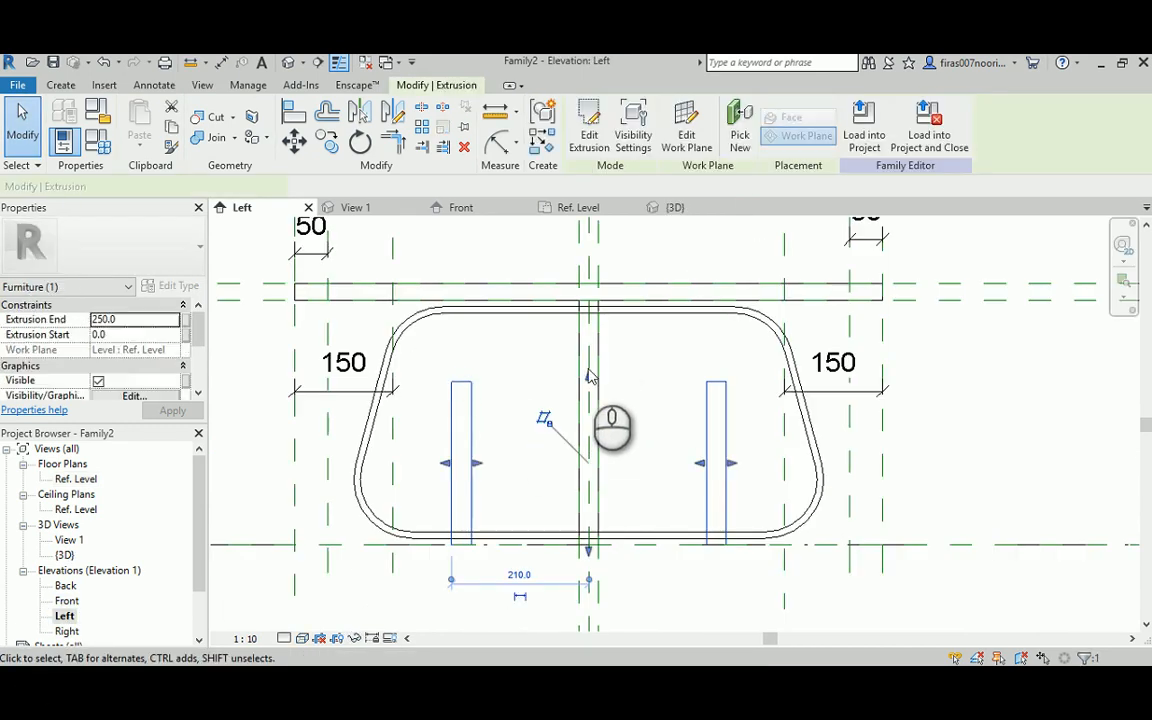
left_click_drag(590, 376, 841, 314)
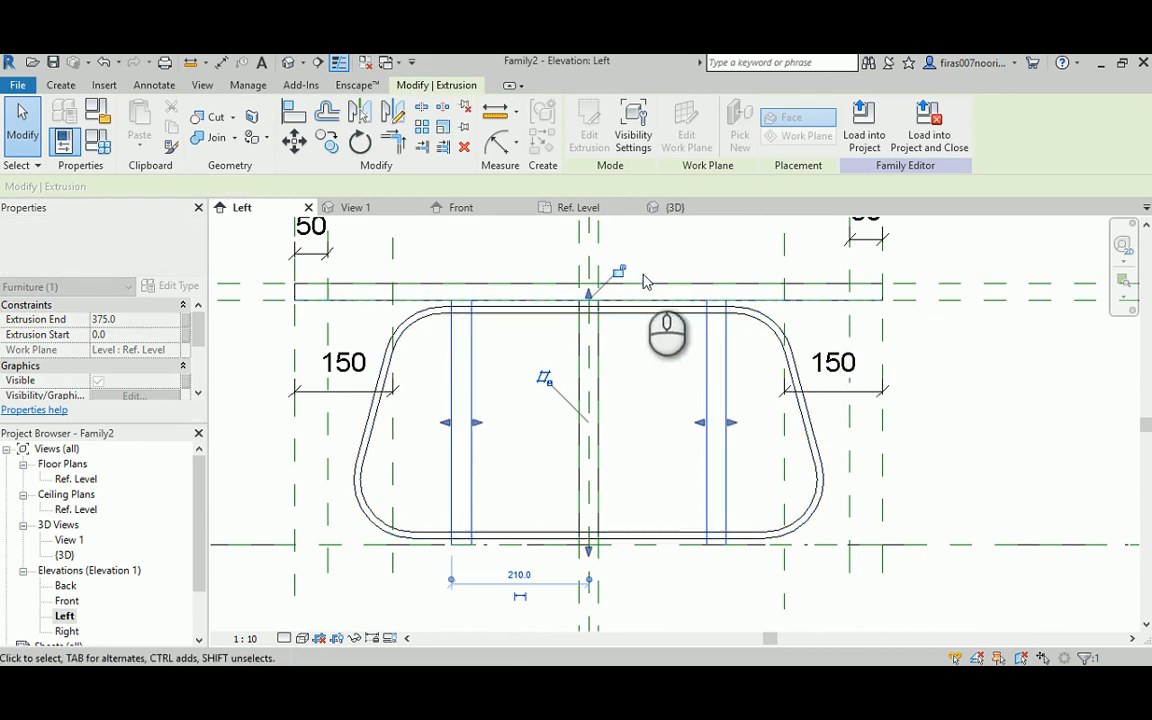
left_click_drag(587, 548, 822, 318)
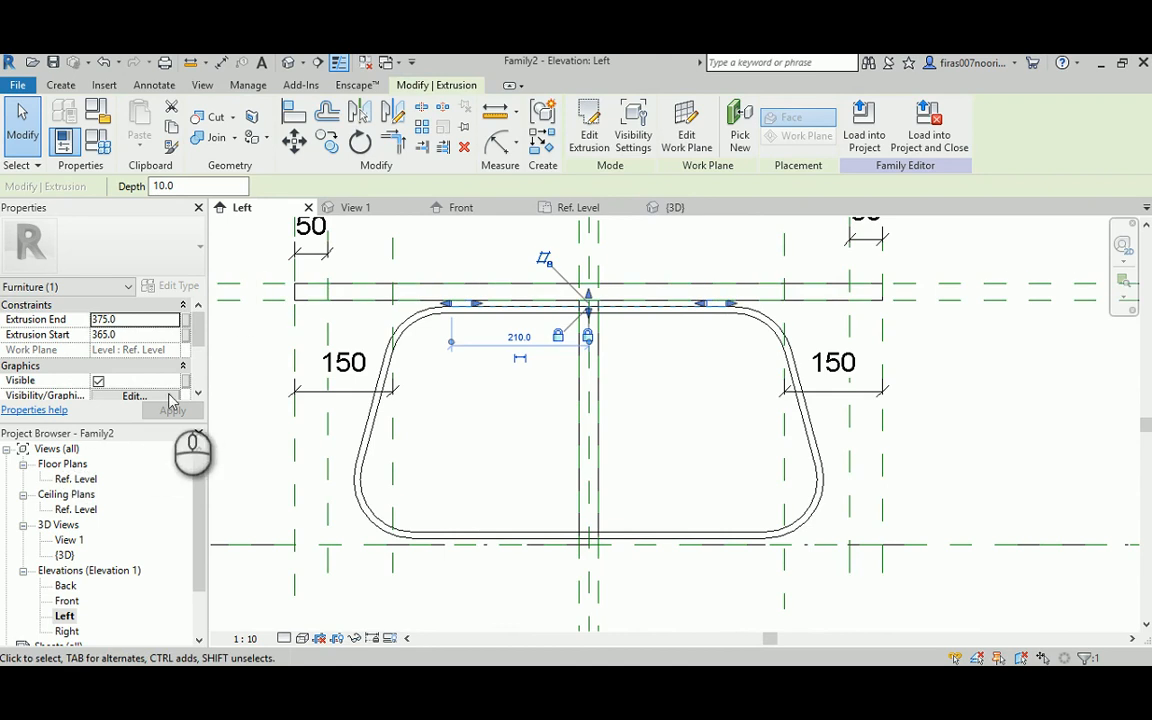
Assign the existing Black Pla material to the short ribbon's support extrusion.
scroll(200, 390, "down", 4)
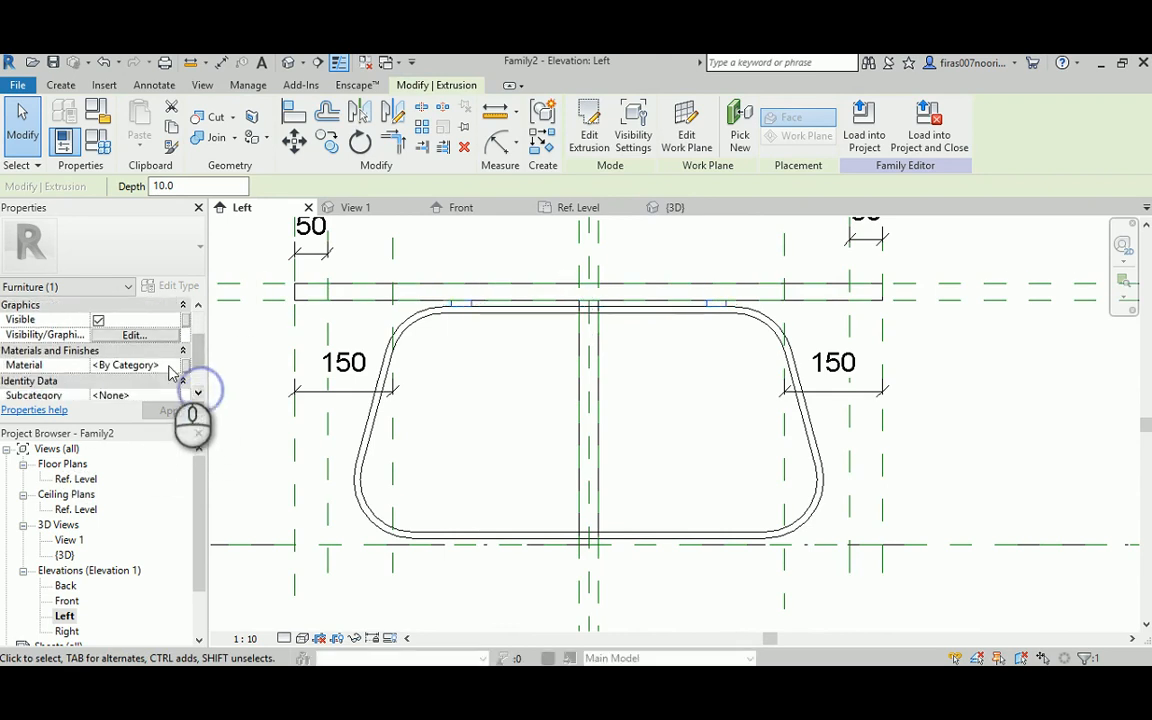
left_click(174, 365)
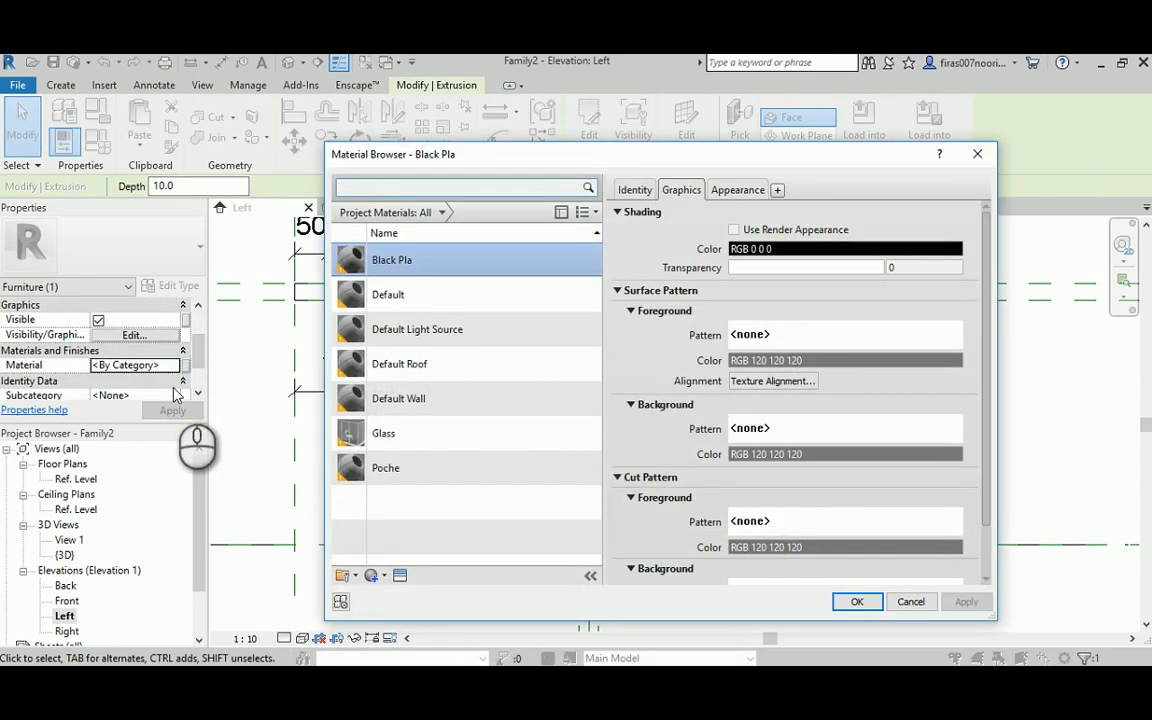
double_click(437, 265)
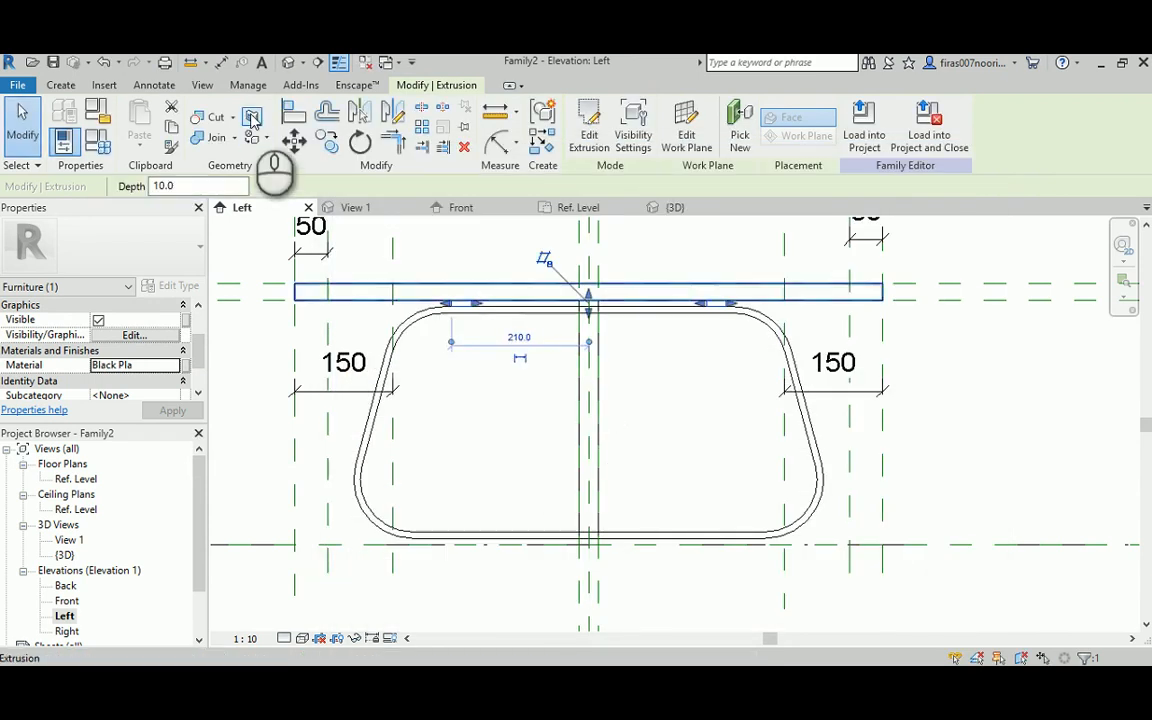
Copy the short ribbon's supports straight down beneath its lower edge with Constrain off, and check them in 3D.
left_click(327, 141)
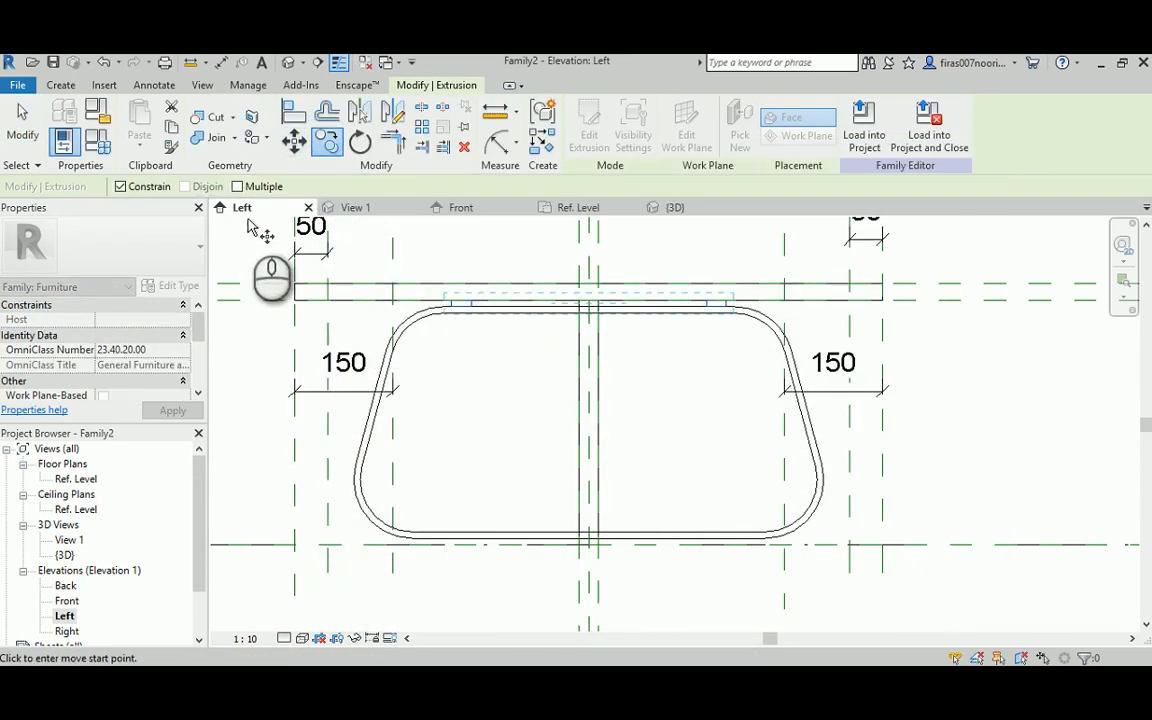
scroll(465, 320, "up", 2)
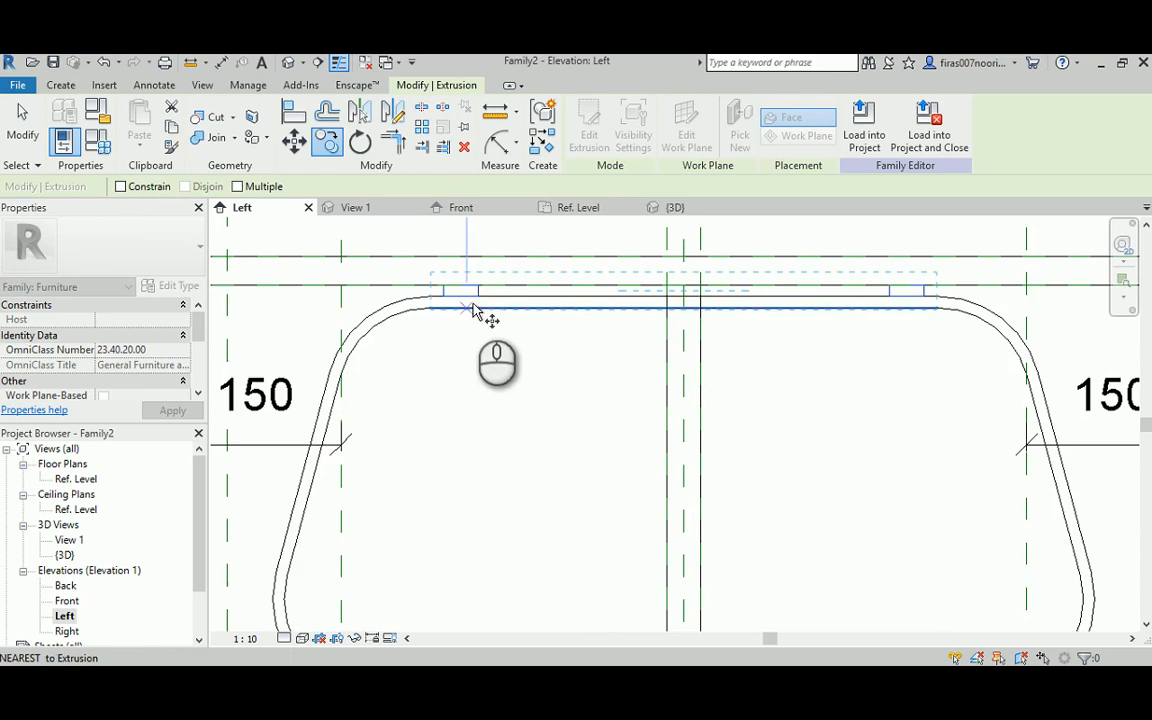
left_click(478, 288)
scroll(470, 360, "down", 1)
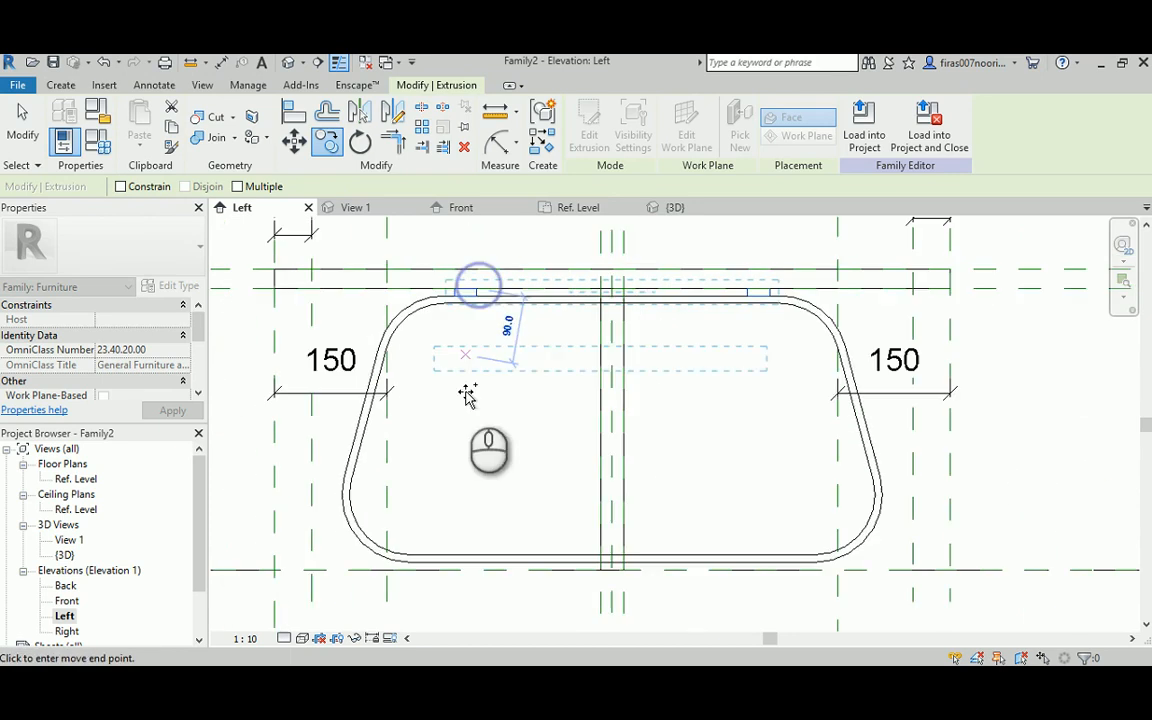
left_click(470, 563)
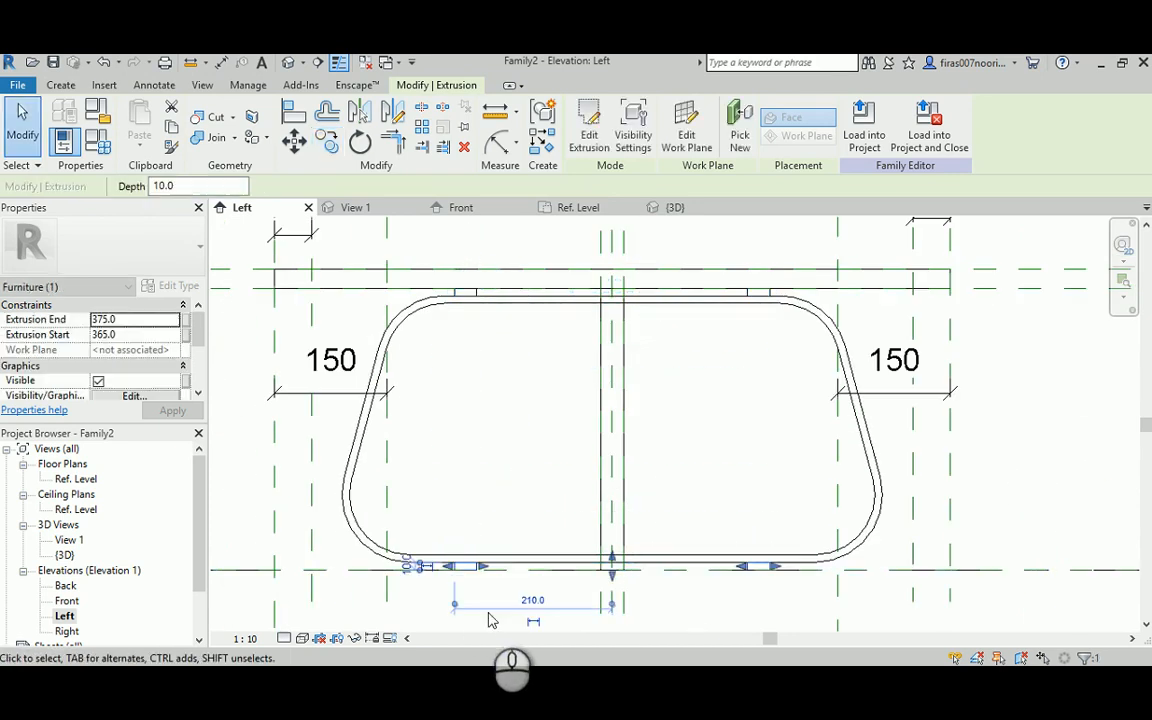
left_click(285, 63)
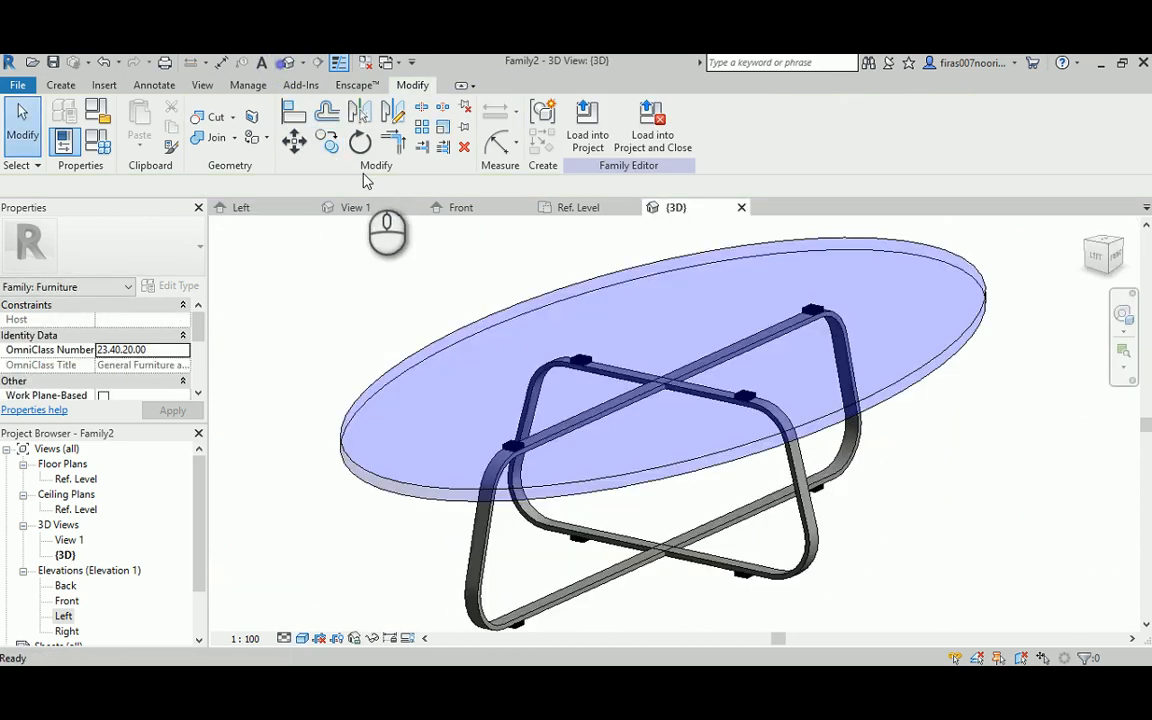
Orbit the finished table in 3D and compare its shape and supports with the reference photo Ribbon 2004 Table.jpg in Photos.
mouse_move(725, 365)
middle_mouse_down("shift")
mouse_move(680, 392)
mouse_move(689, 404)
mouse_move(791, 418)
mouse_move(653, 432)
mouse_move(779, 437)
mouse_move(787, 375)
mouse_move(774, 368)
middle_mouse_up("shift")
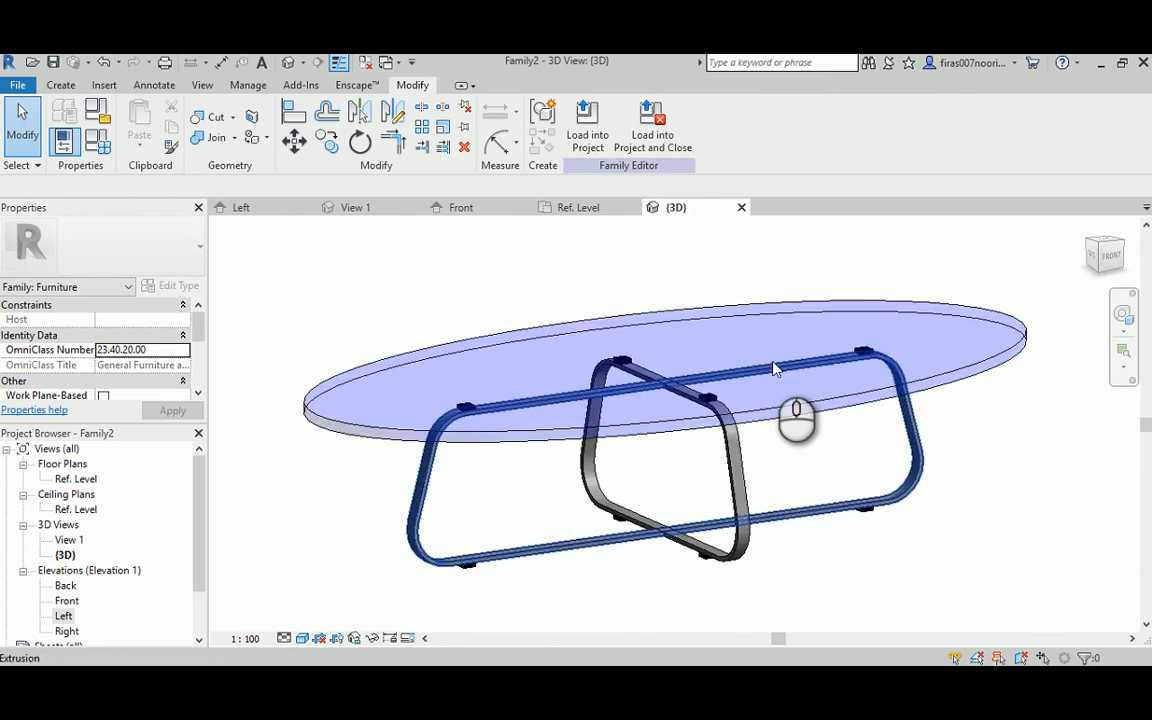
middle_click_drag(962, 608, 643, 716, "shift")
mouse_move(620, 705)
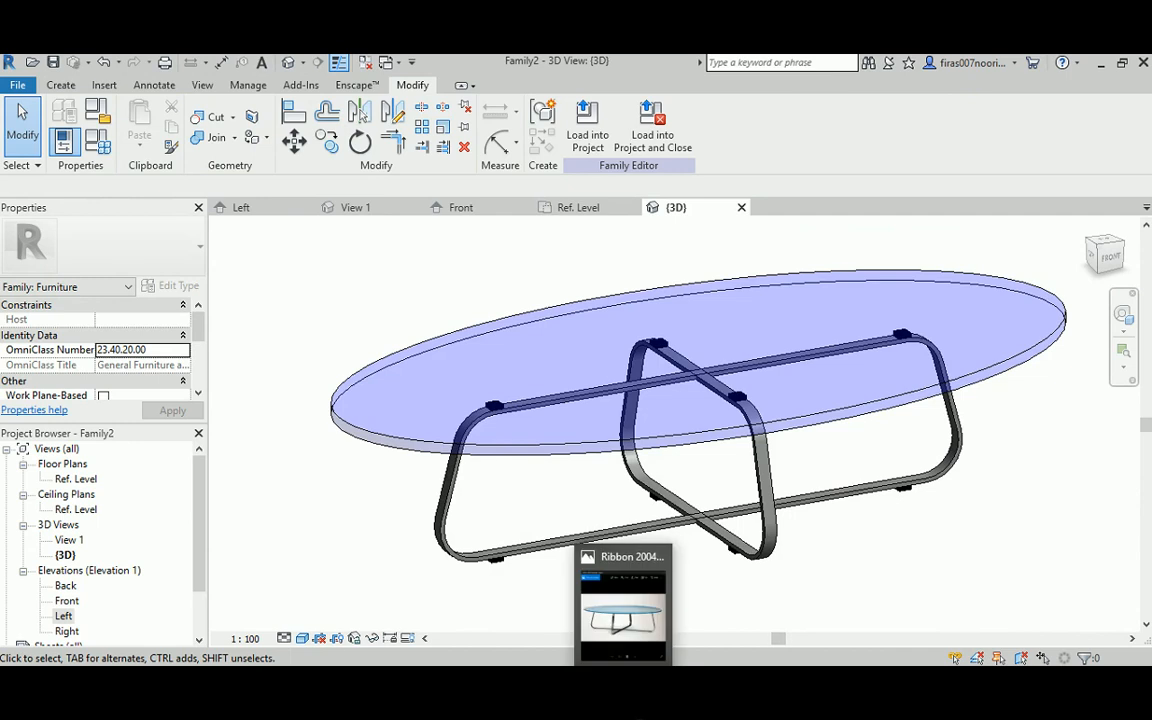
left_click(630, 605)
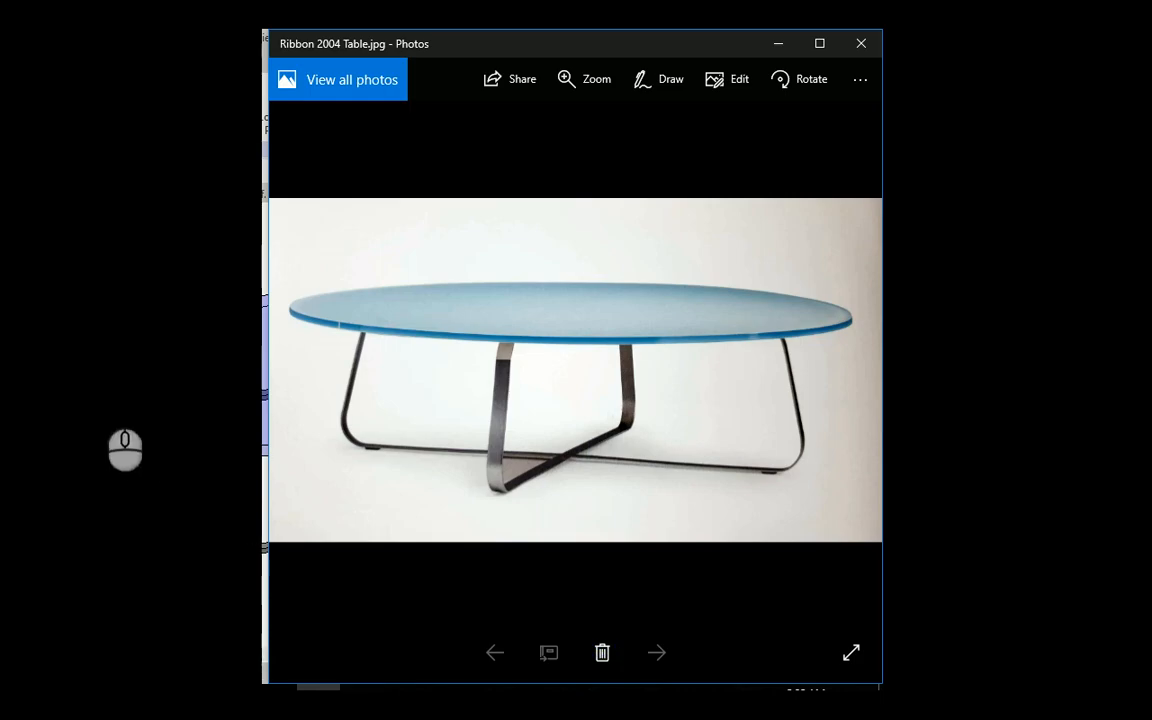
left_click(396, 324)
middle_click_drag(507, 321, 108, 374)
scroll(90, 384, "down", 1)
scroll(268, 378, "down", 3)
middle_click_drag(262, 374, 424, 391)
left_click(630, 678)
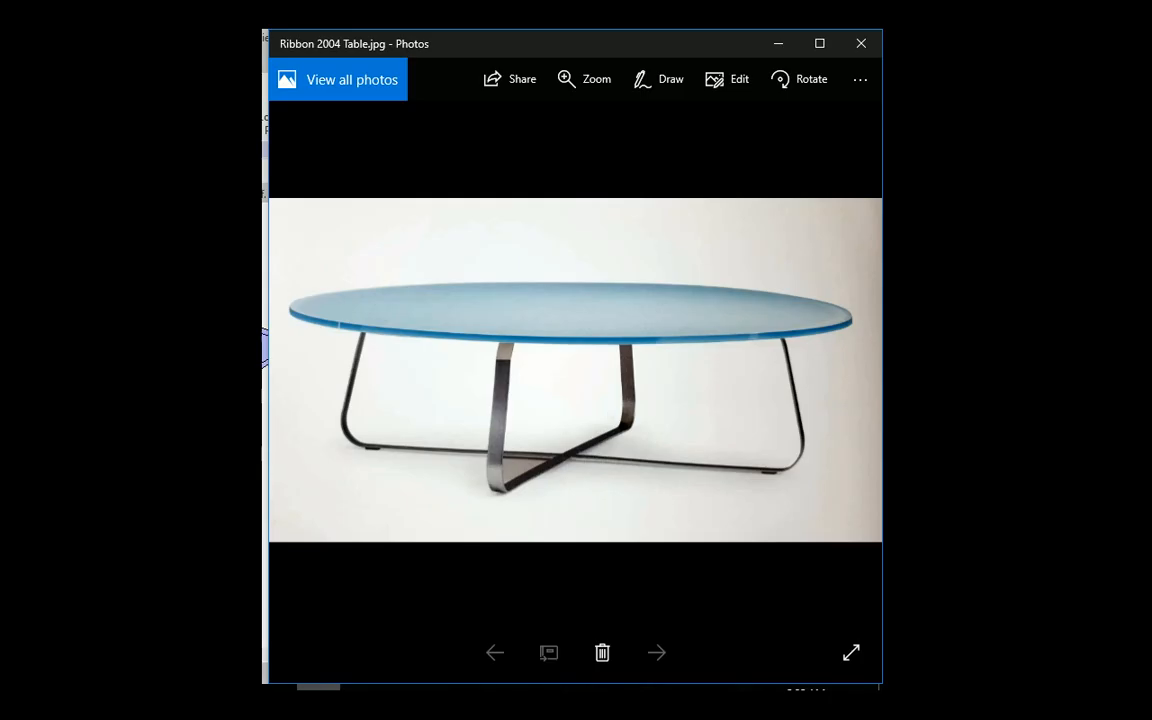